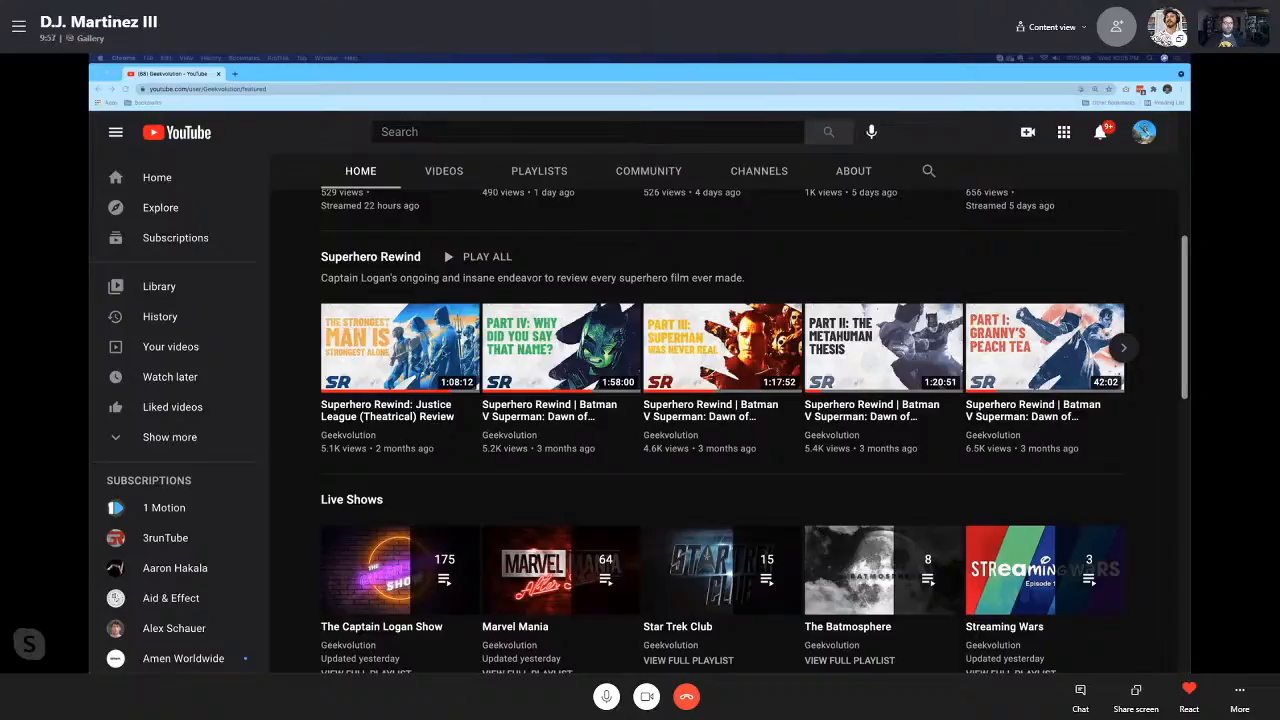
scroll(835, 369, down, 1)
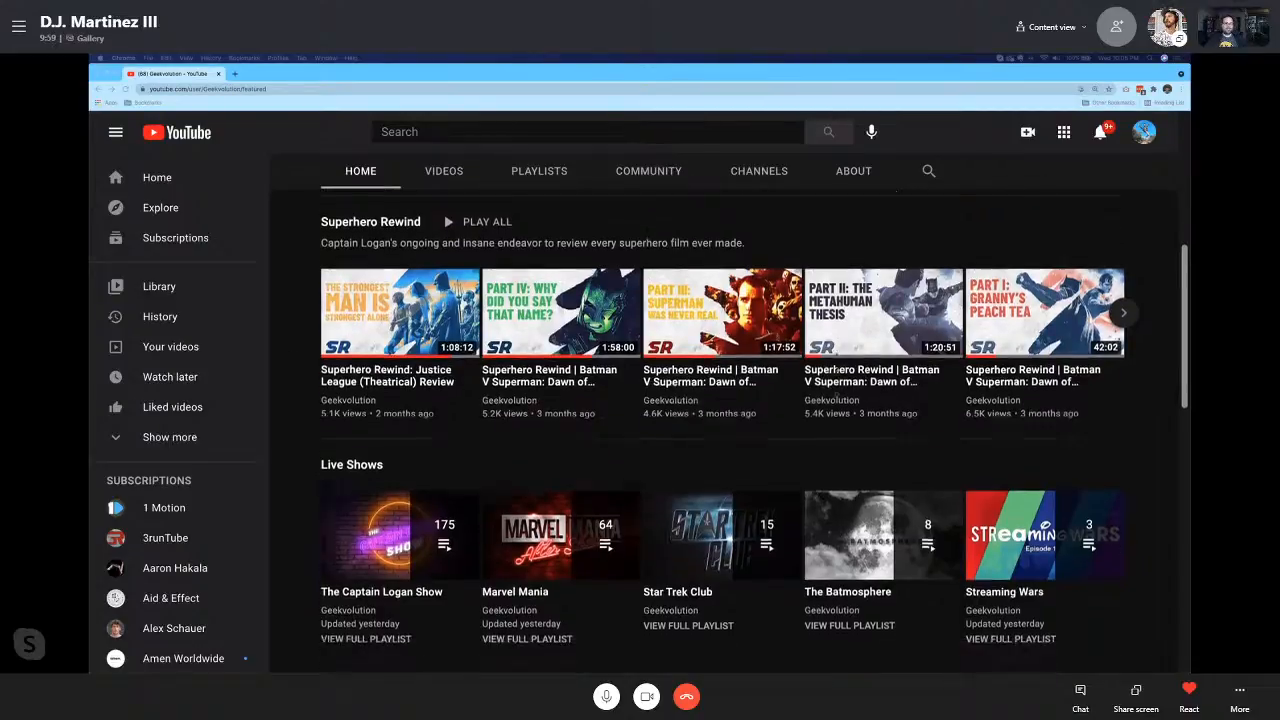
scroll(836, 369, up, 1)
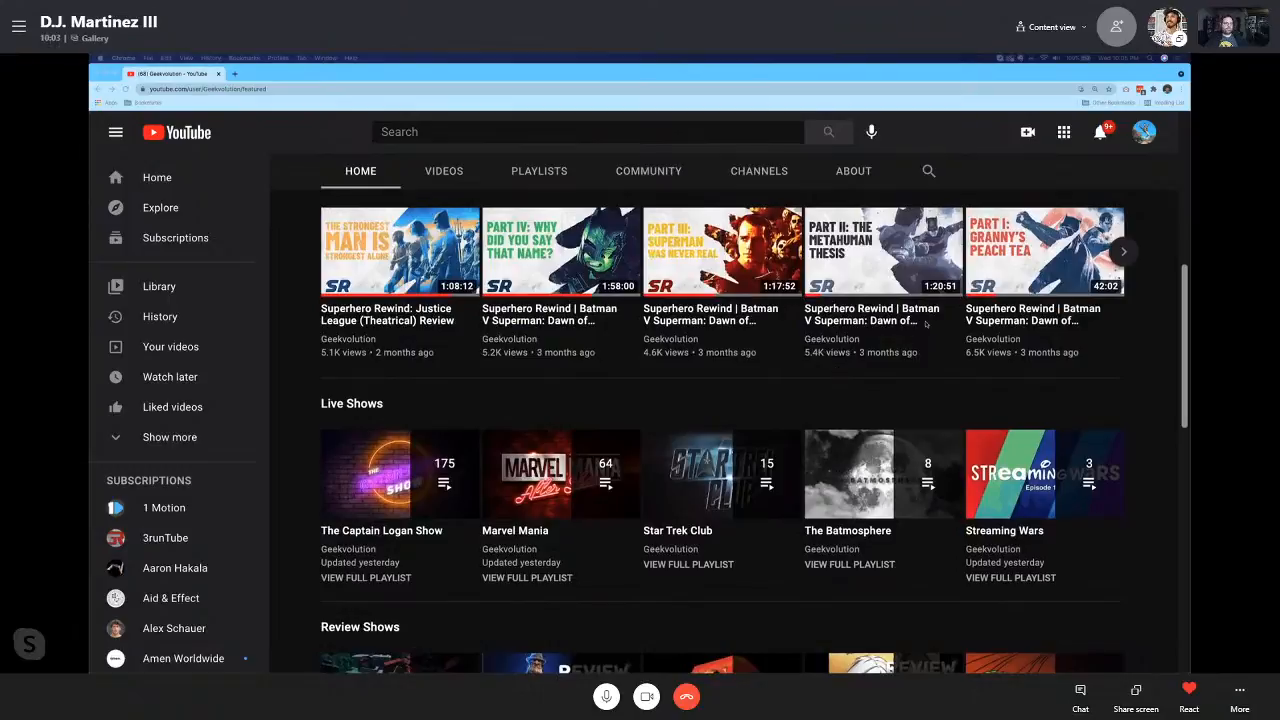
scroll(777, 310, up, 1)
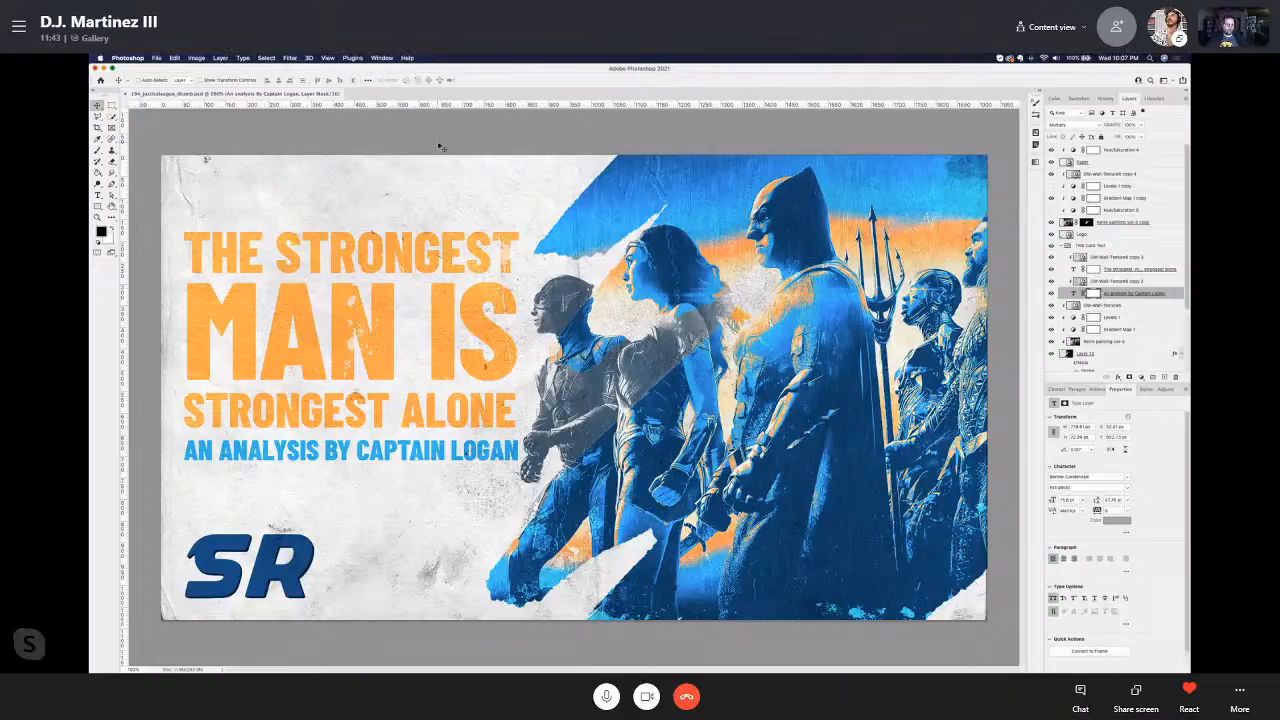
Step: Create a new 1920 × 1080 pixel document at 300 pixels/inch named SR Tutorial
click(156, 58)
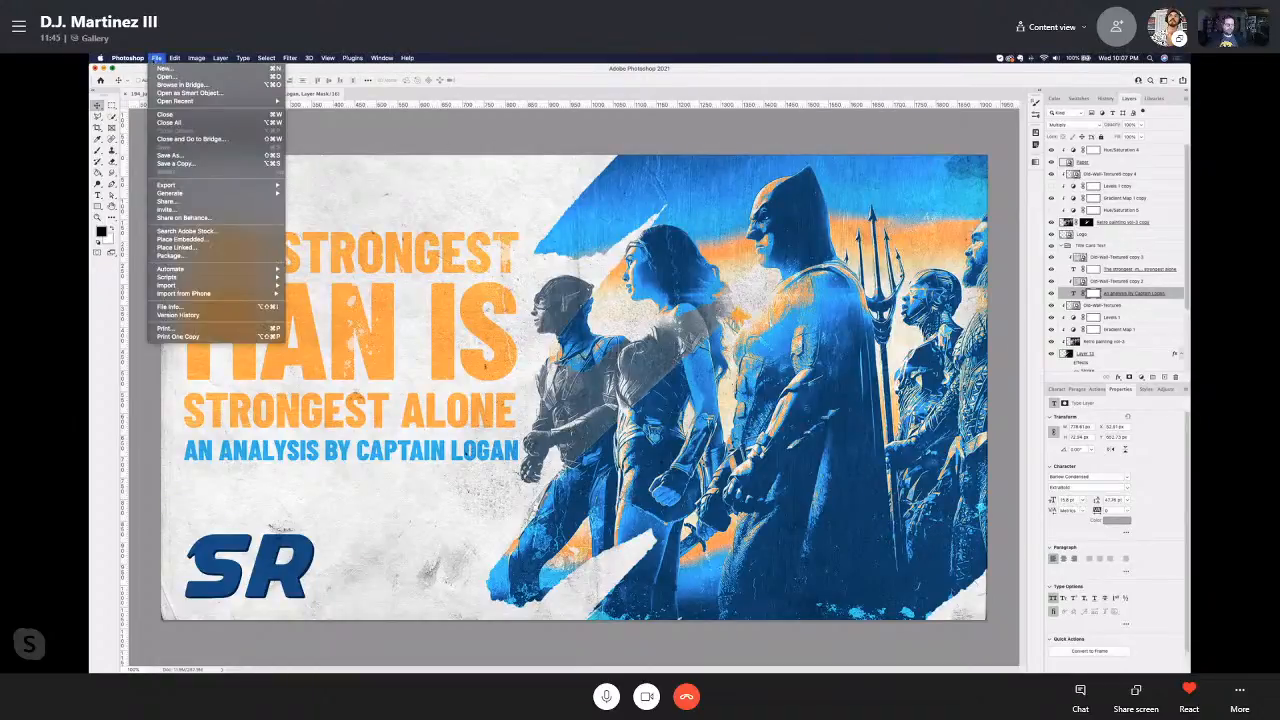
click(452, 243)
key(super+n)
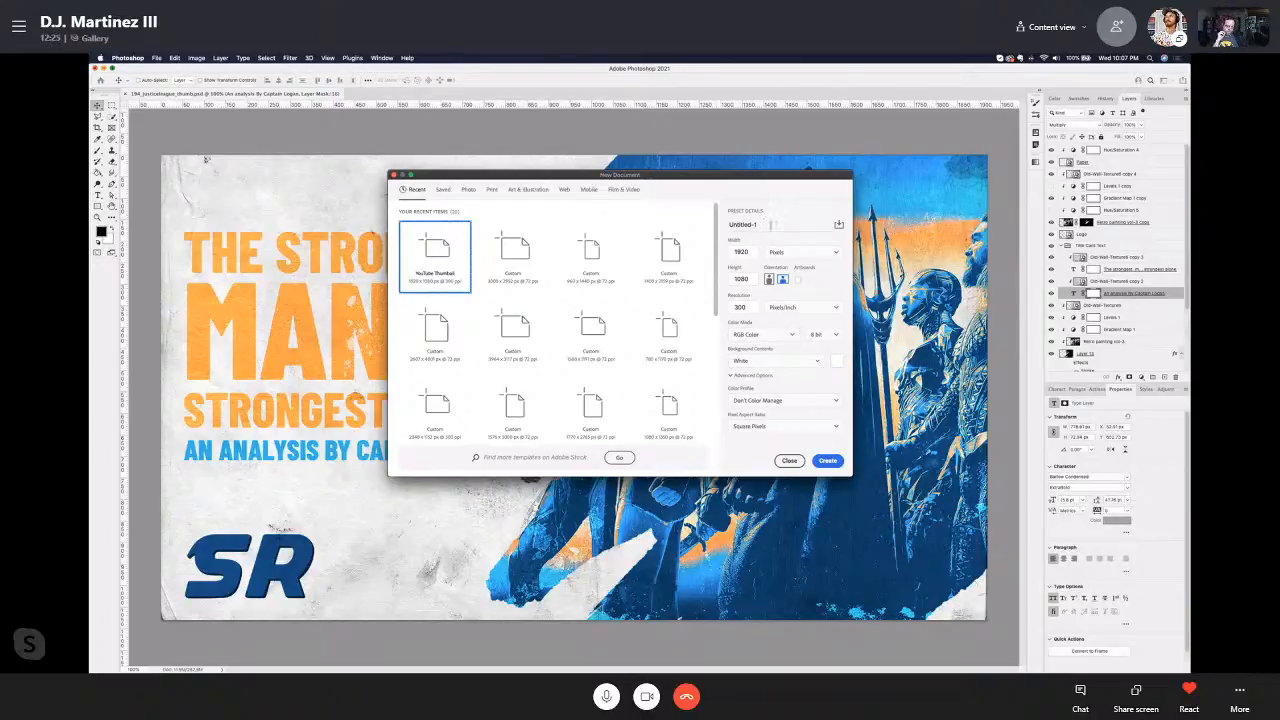
drag(756, 225, 617, 228)
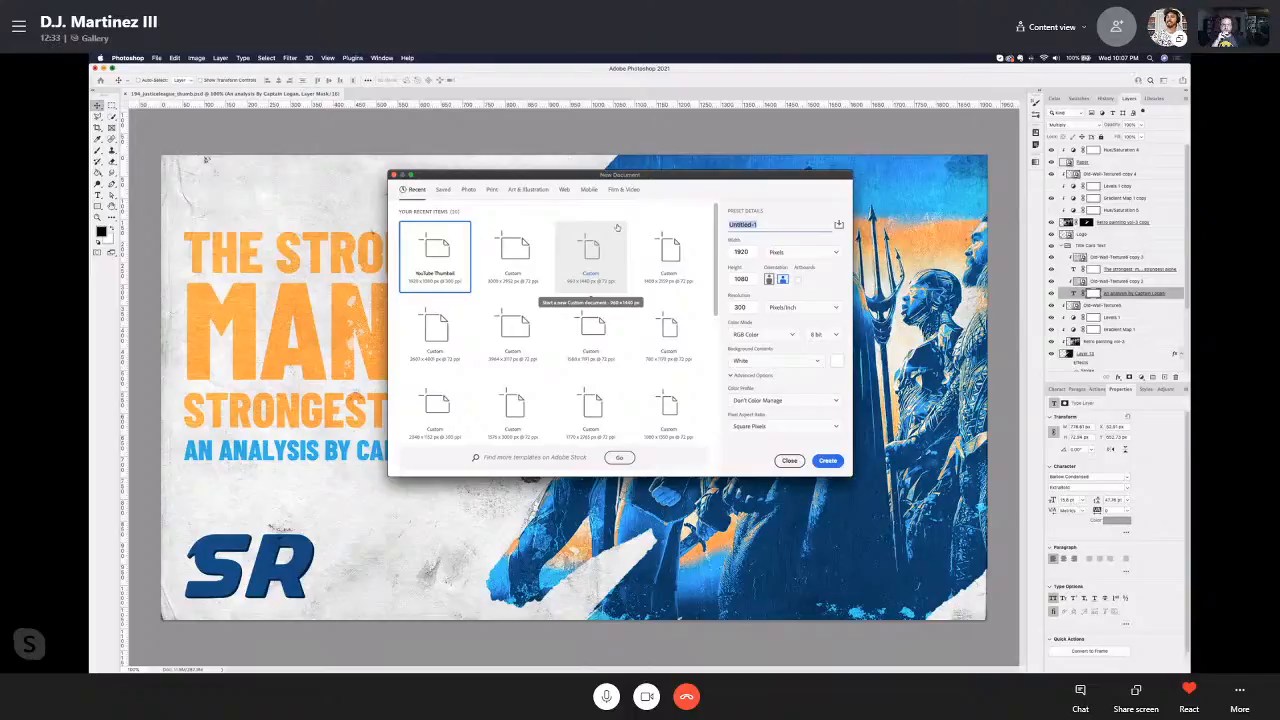
text(S)
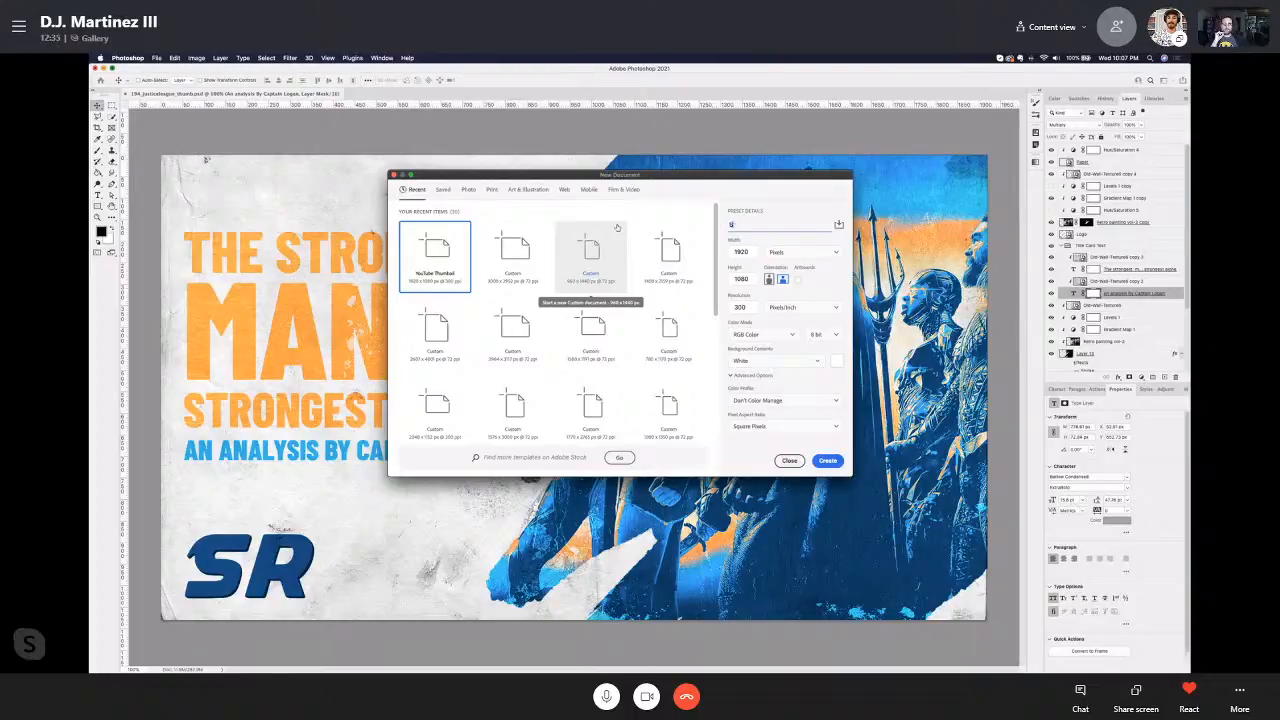
text(R Tutorial)
click(826, 460)
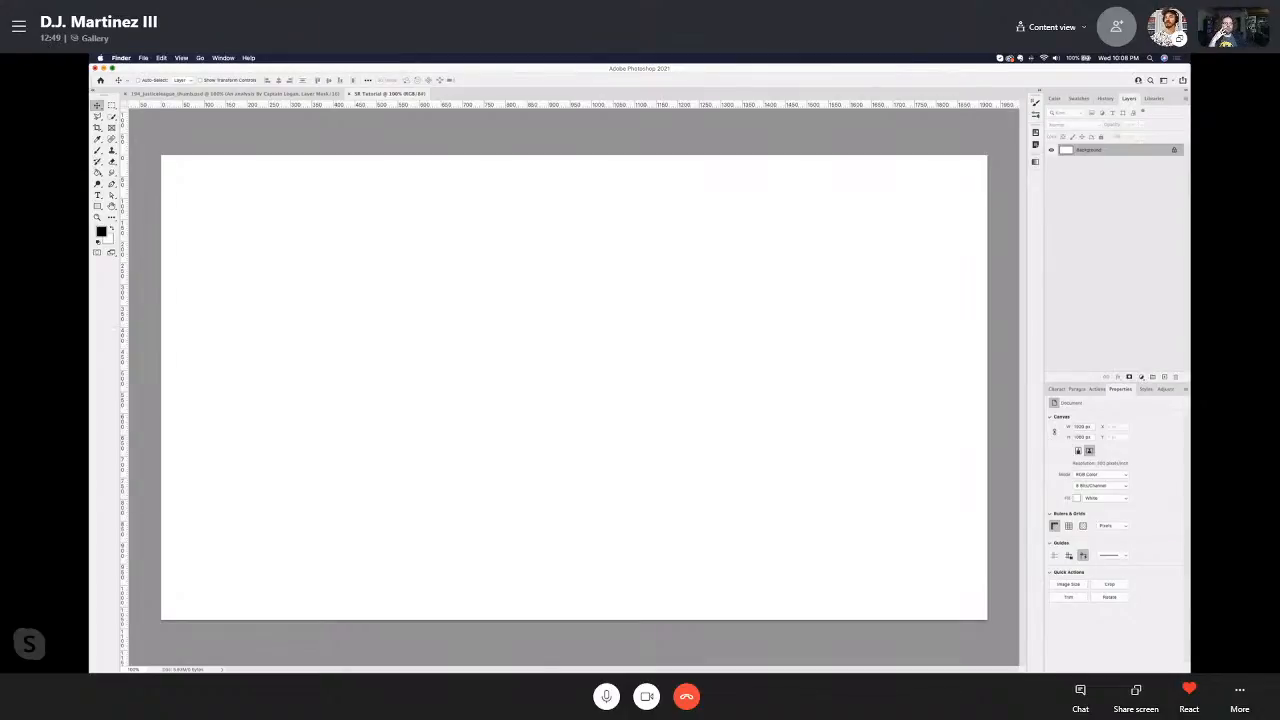
Step: Open the Justice League group photo as its own document and run the Retro Painting action on it
drag(90, 312, 90, 458)
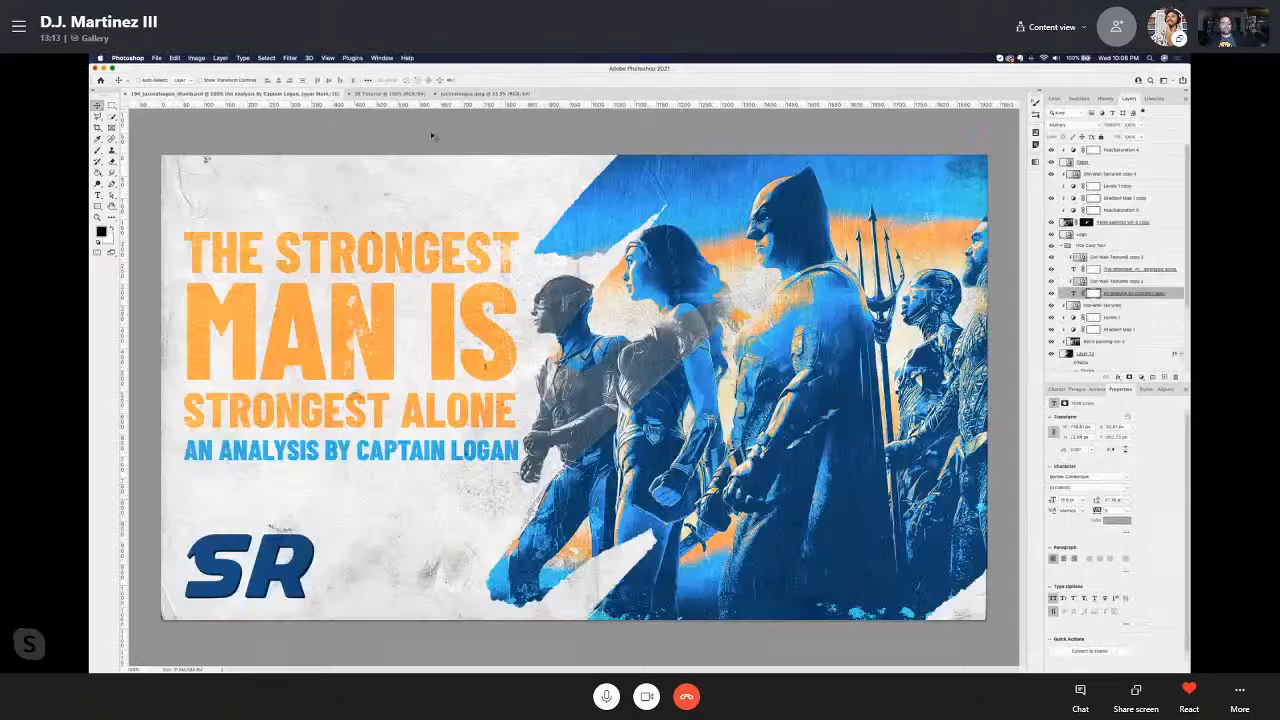
click(481, 93)
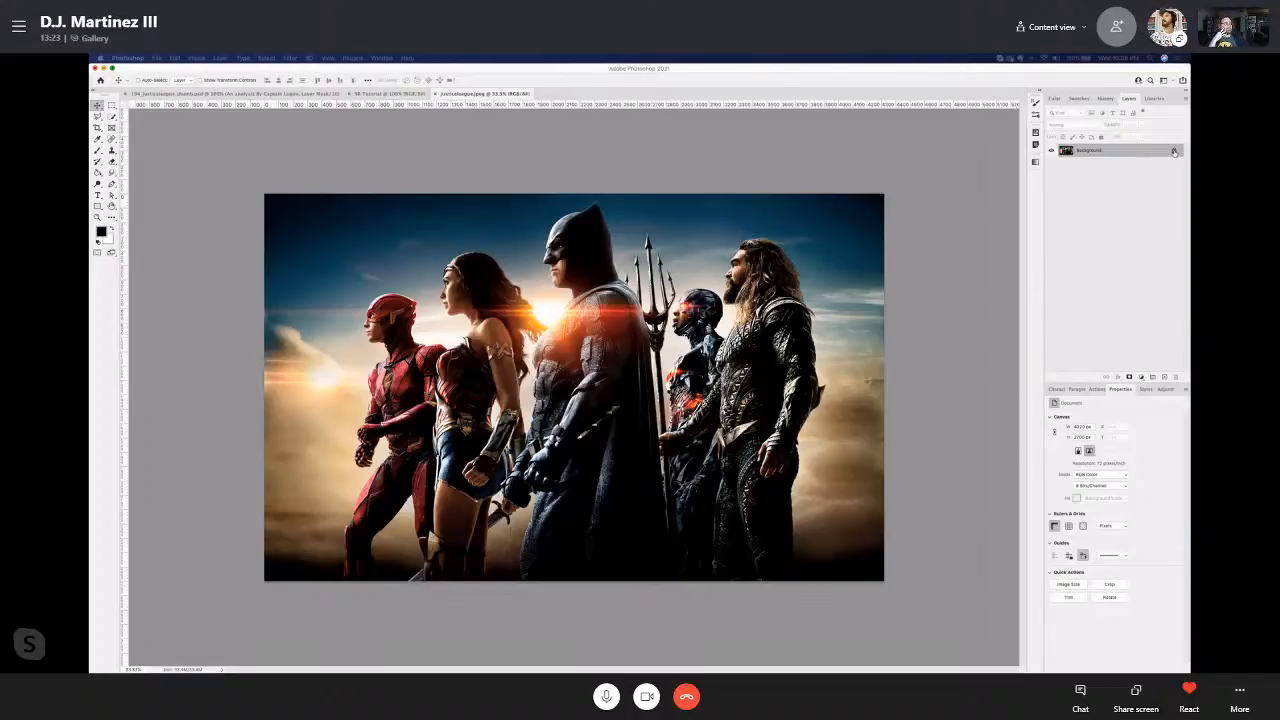
click(1098, 390)
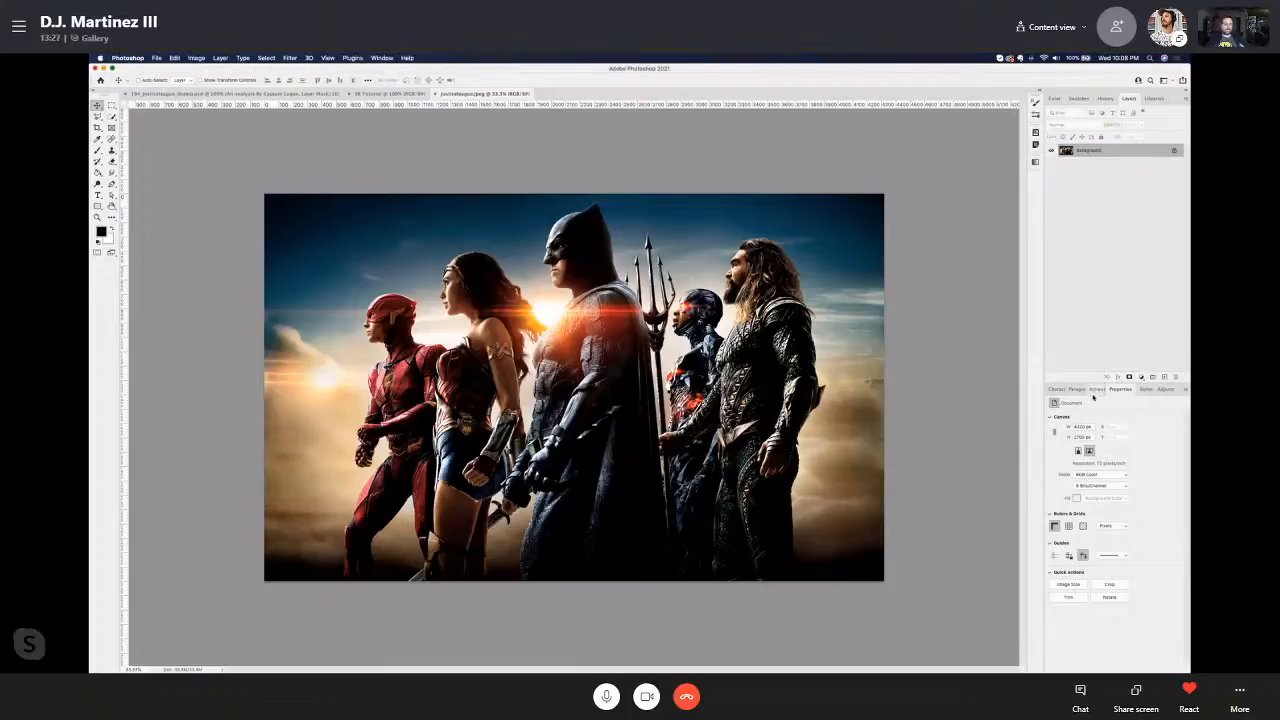
click(1098, 389)
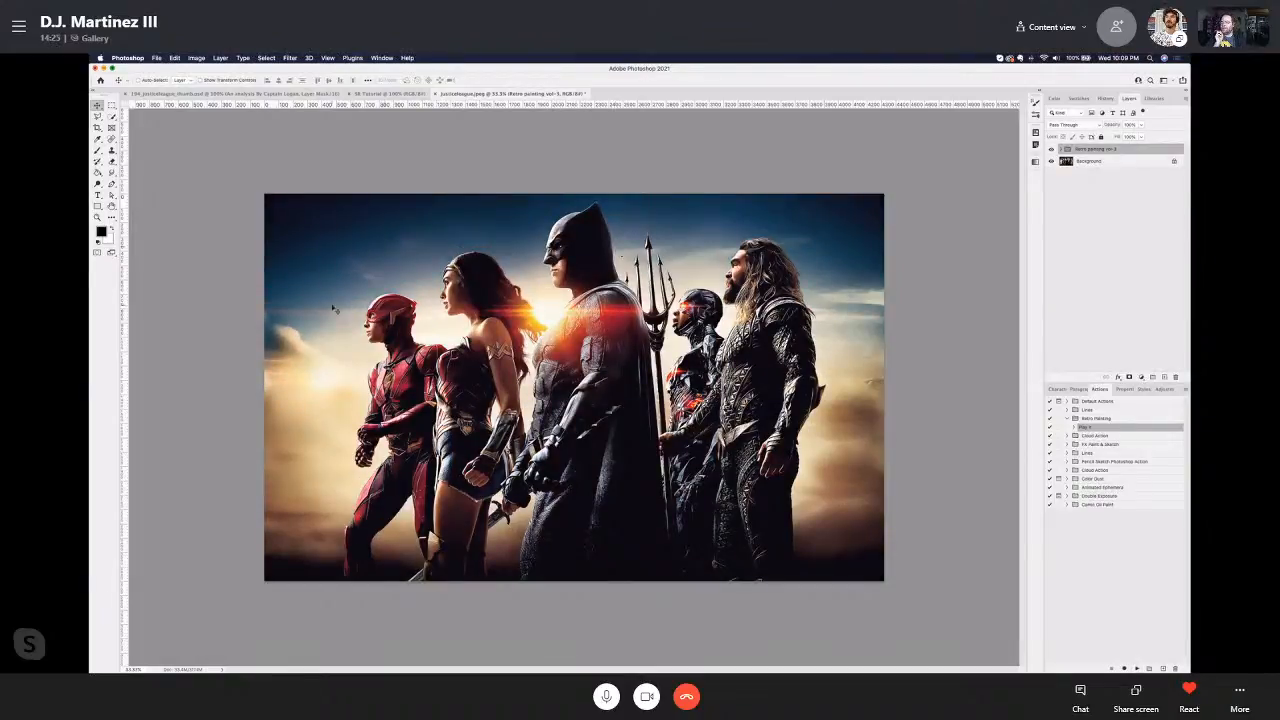
Step: Flatten the Retro painting group and the background photo into one layer
scroll(359, 319, up, 5)
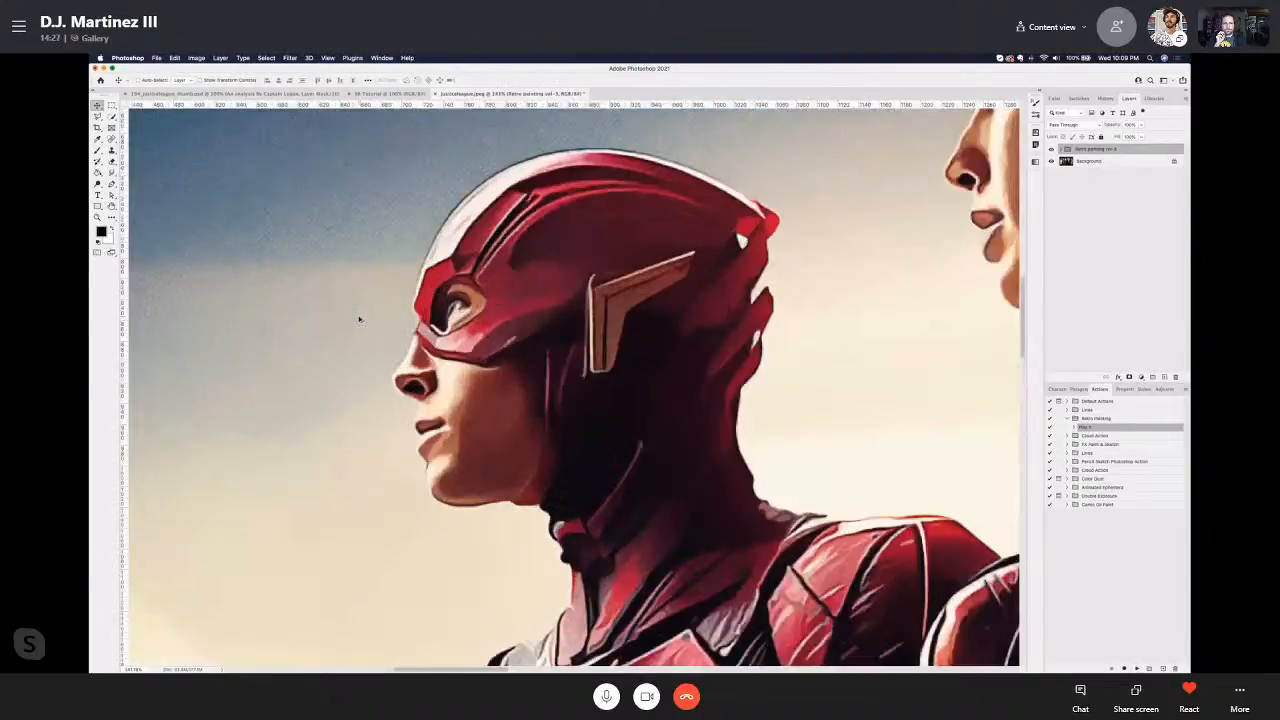
scroll(359, 319, down, 2)
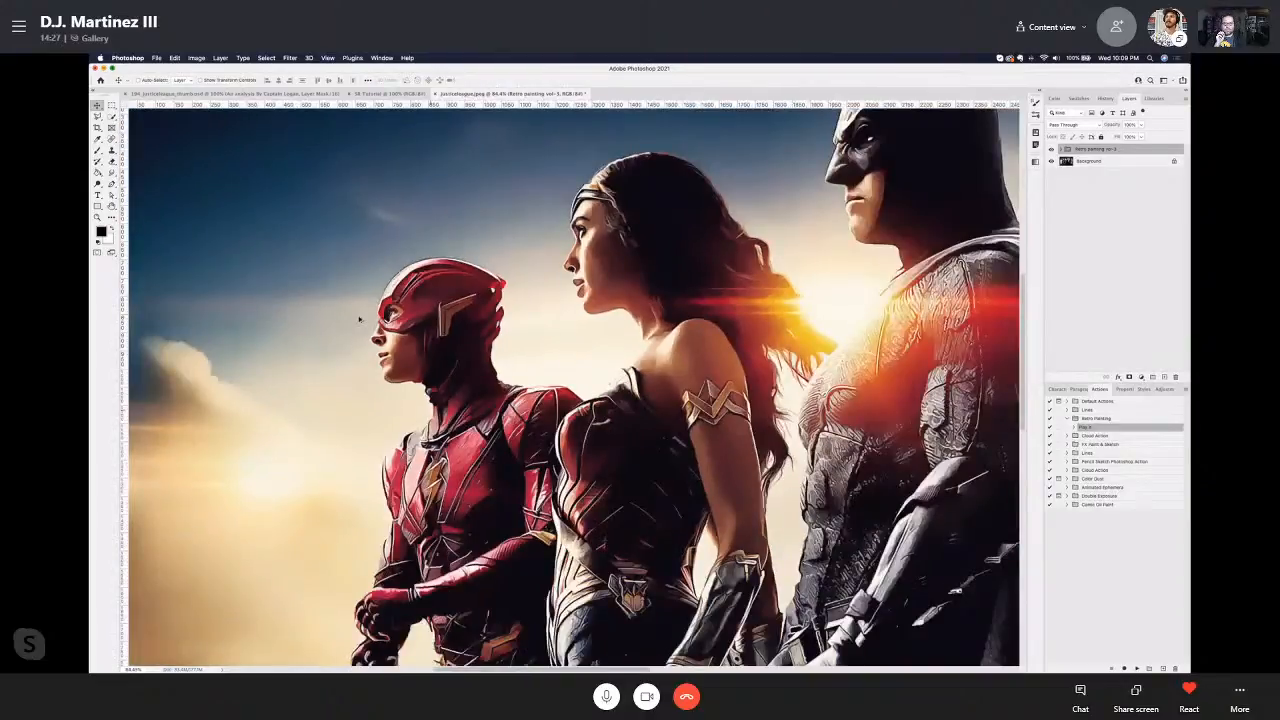
scroll(359, 319, down, 3)
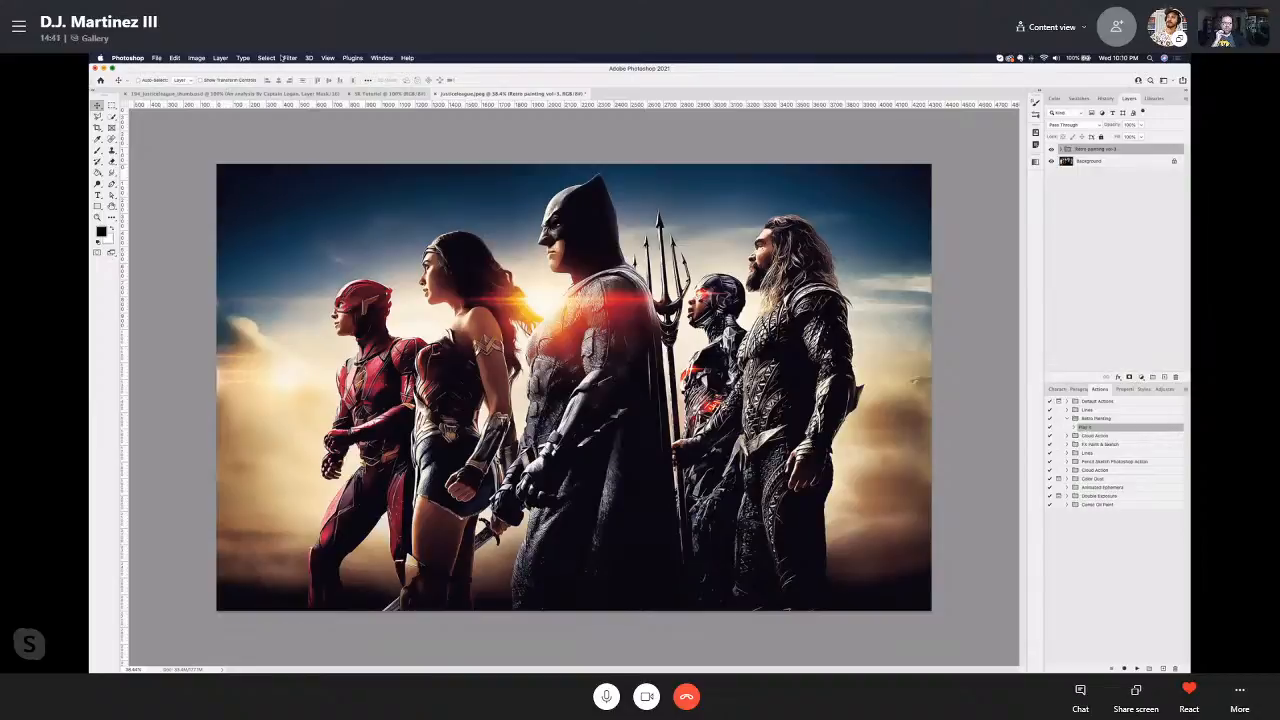
click(1061, 148)
click(1061, 148)
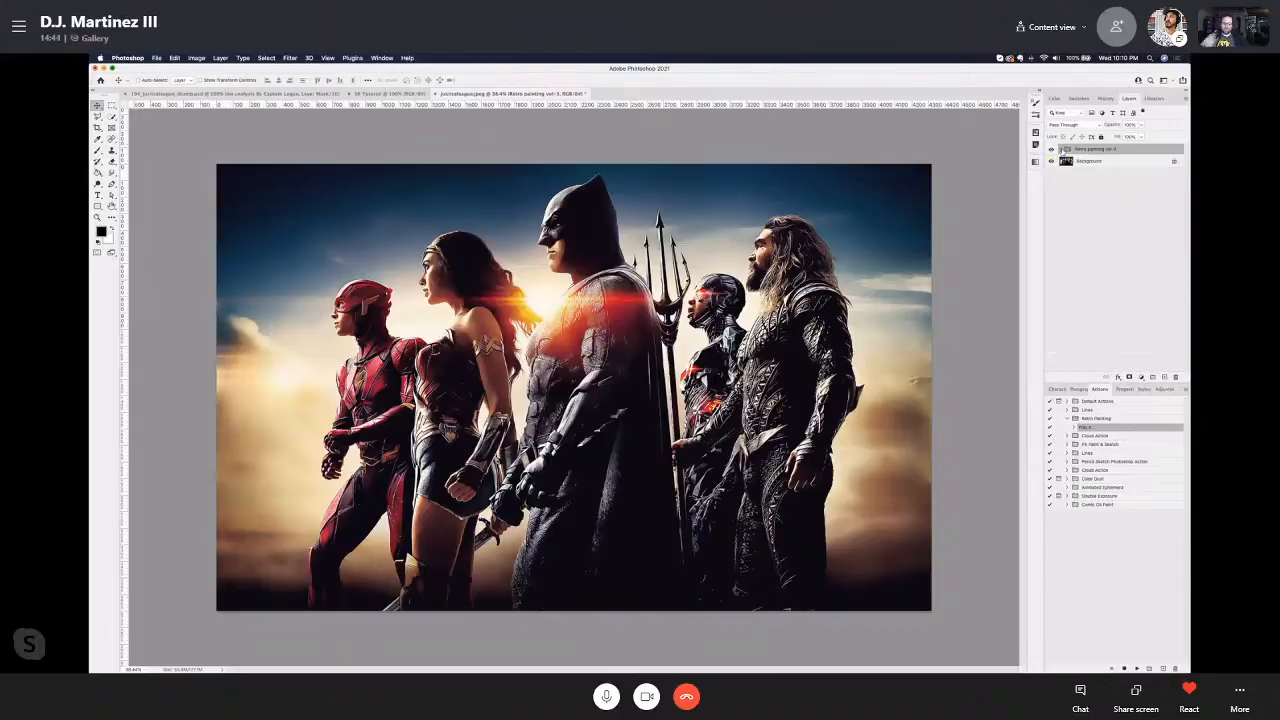
click(266, 58)
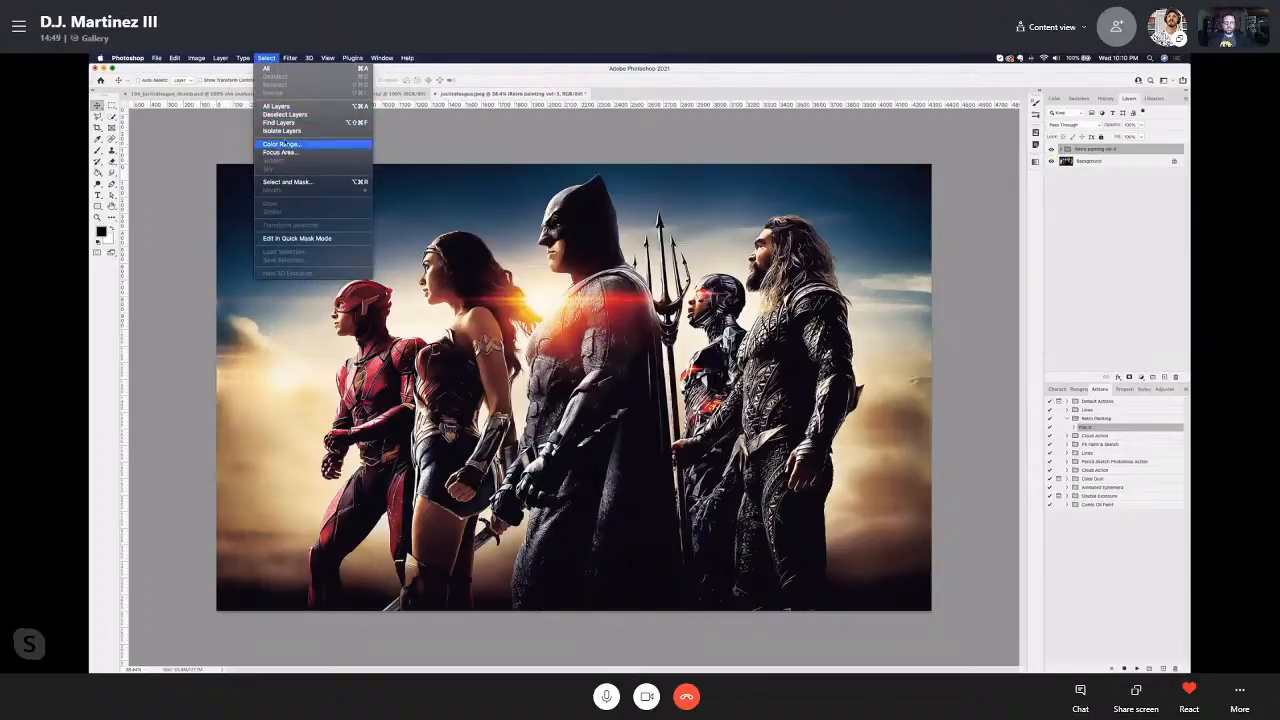
mouse_move(221, 58)
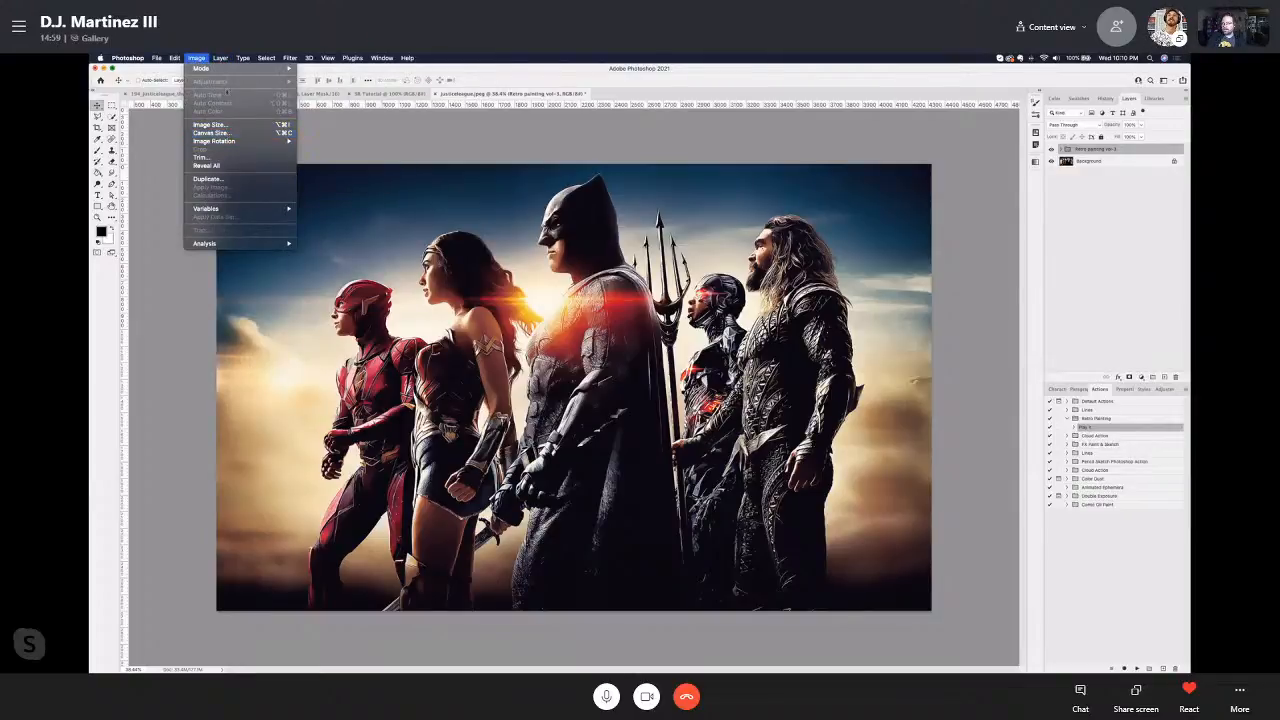
click(1118, 165)
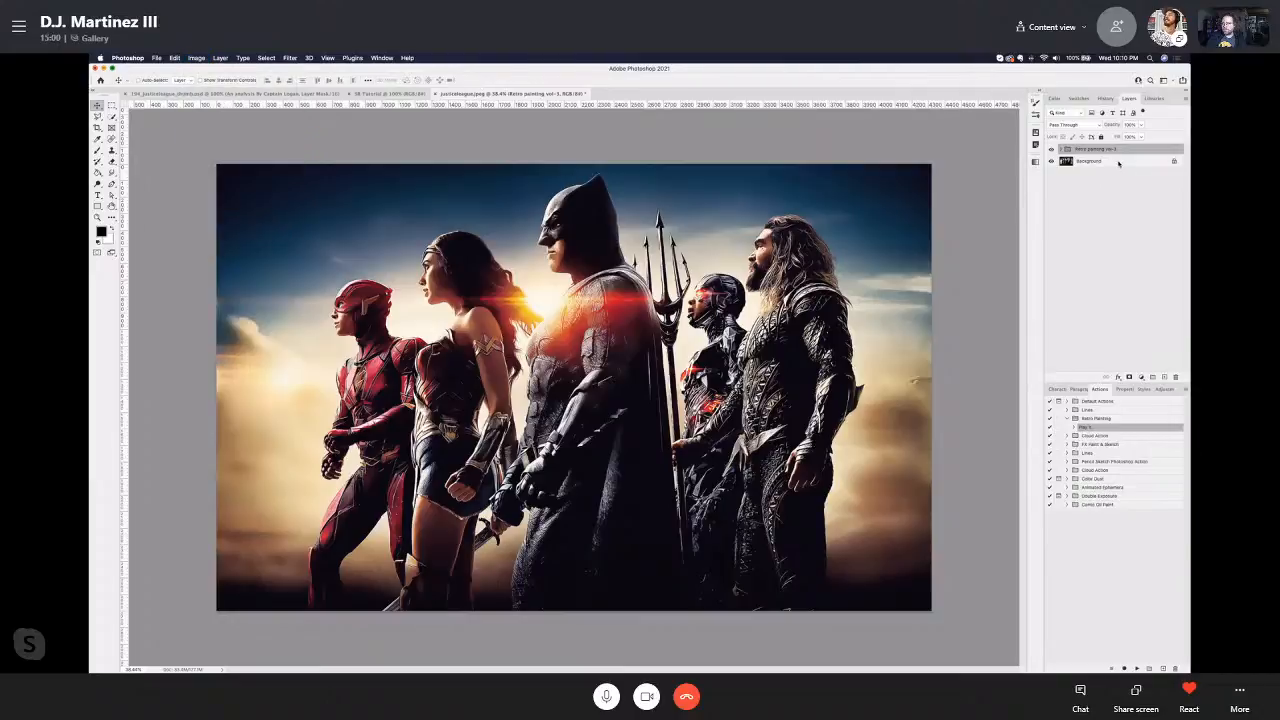
click(1186, 98)
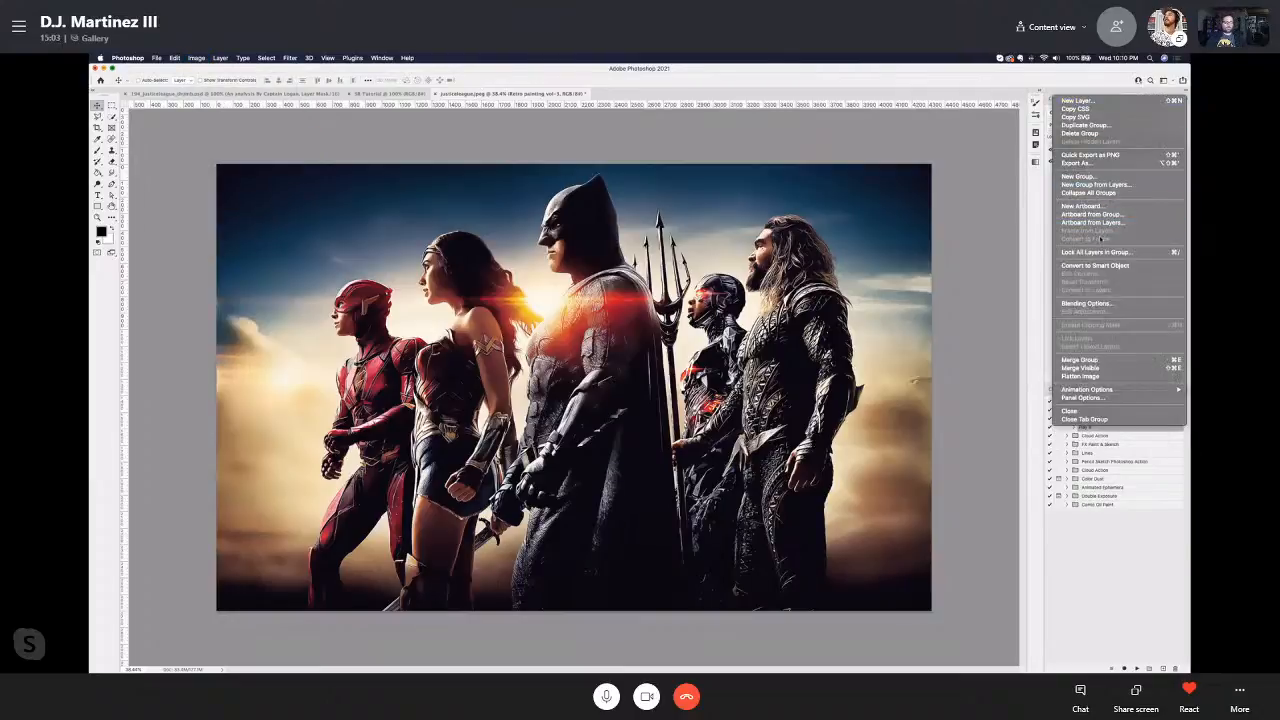
click(1069, 376)
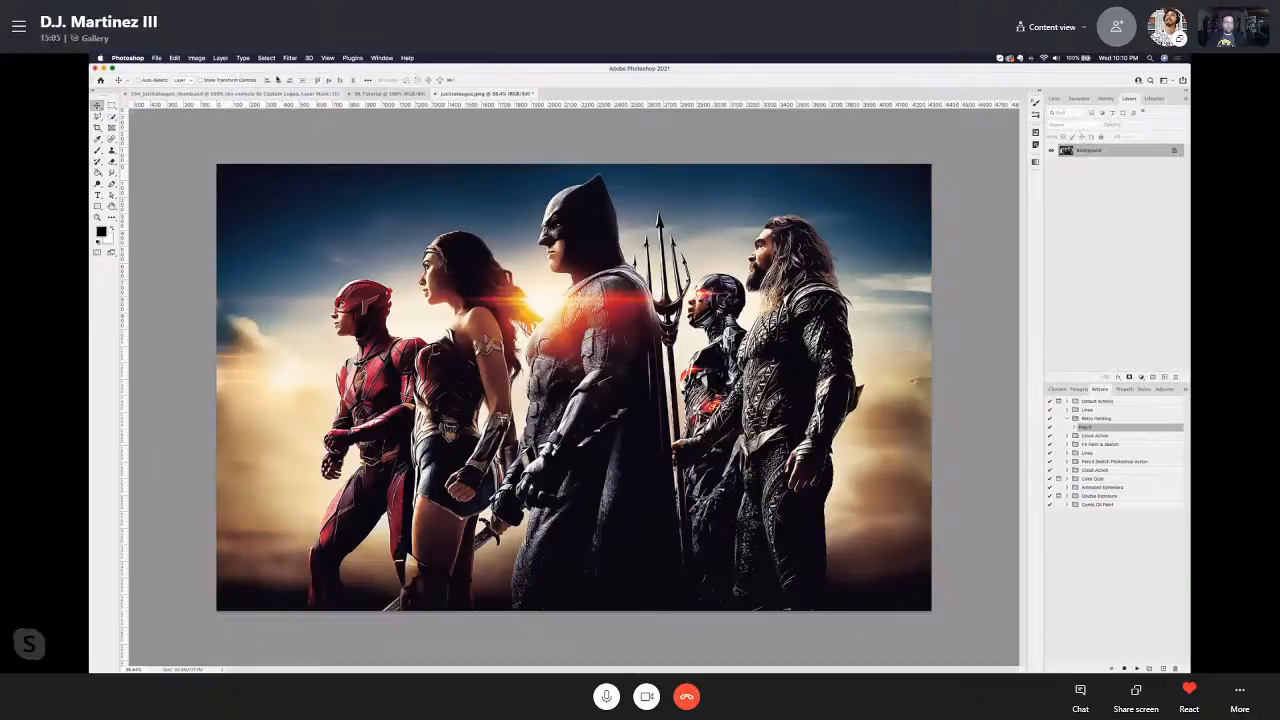
Step: Add a Hue/Saturation adjustment layer above the photo and lower its saturation to -100
click(220, 57)
mouse_move(250, 175)
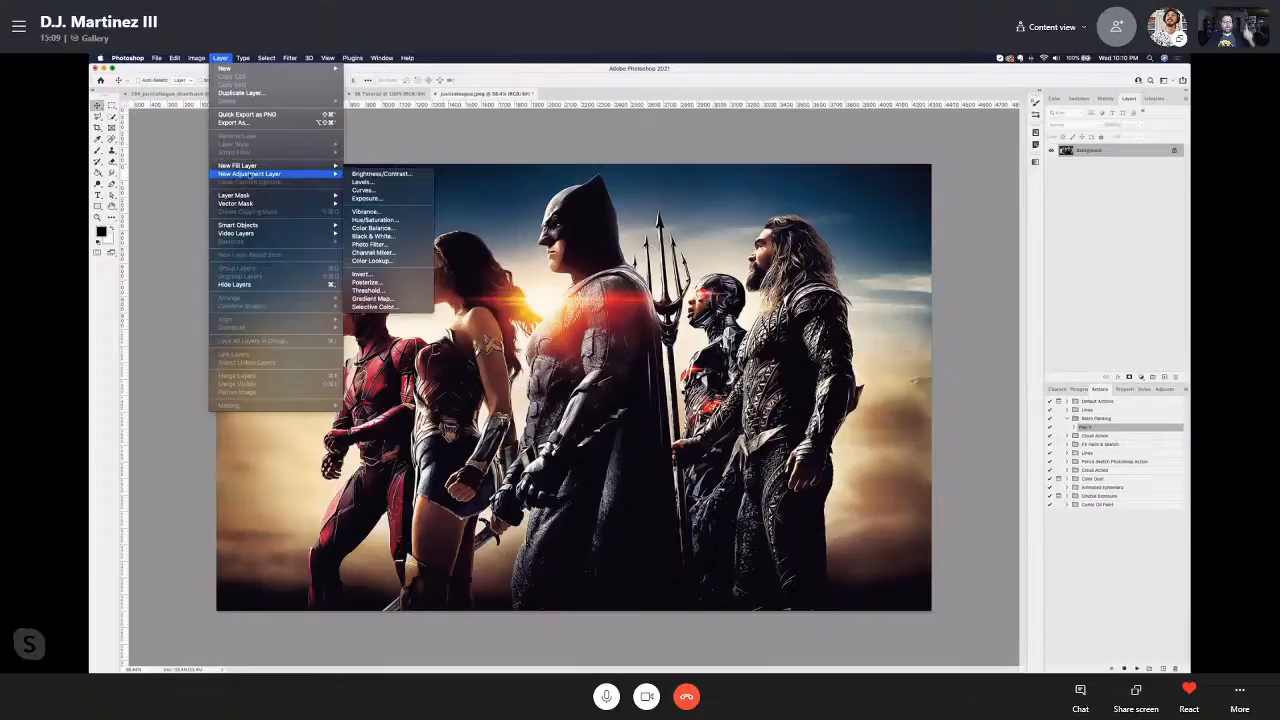
click(378, 220)
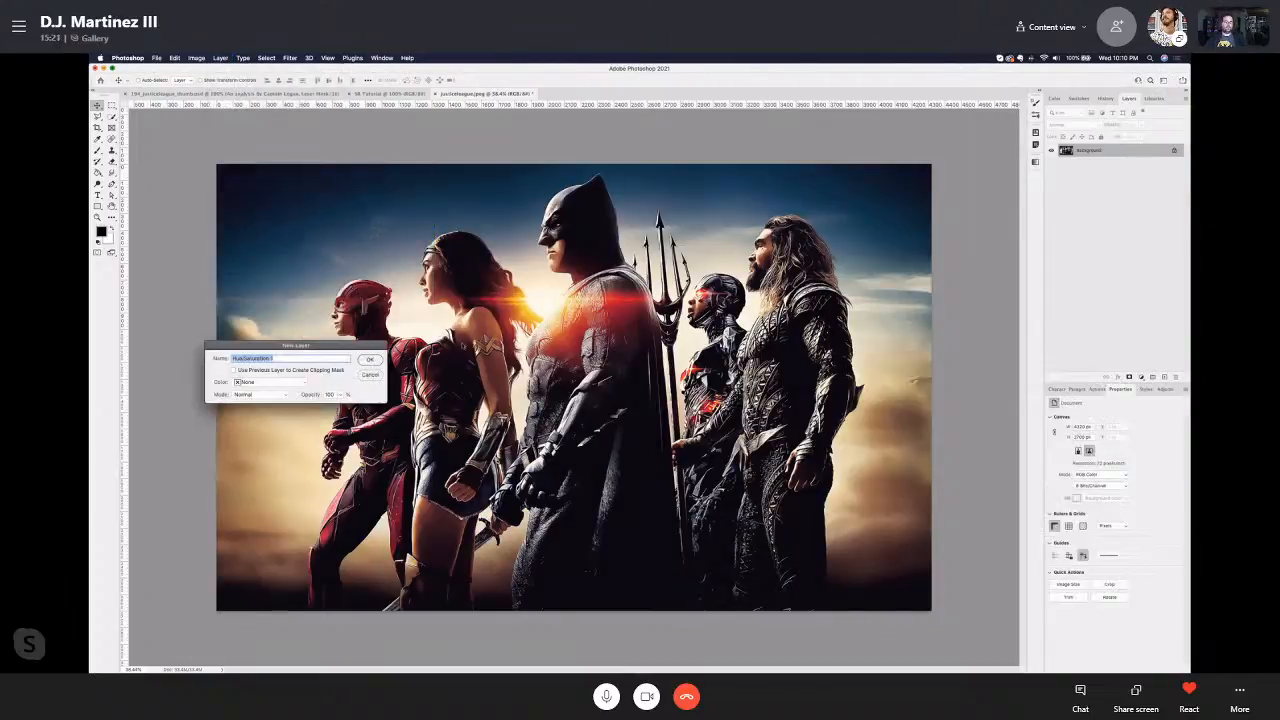
click(369, 360)
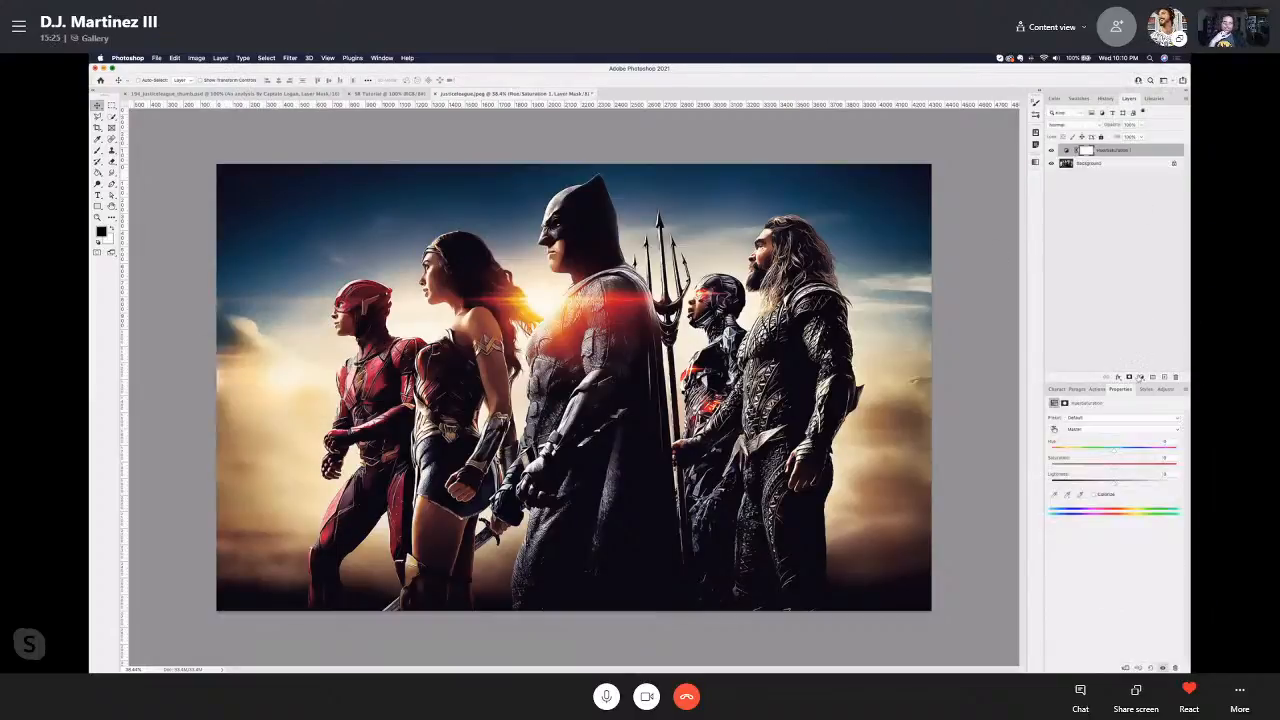
click(1065, 150)
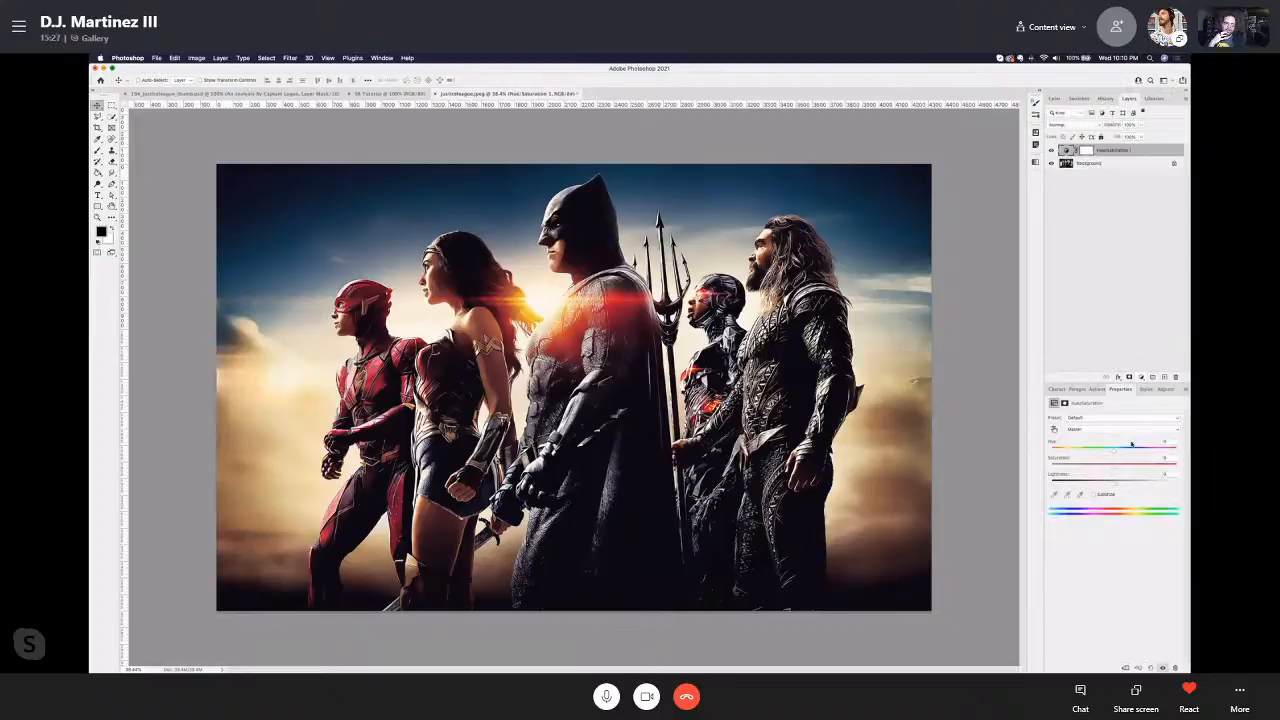
drag(1118, 468, 1030, 480)
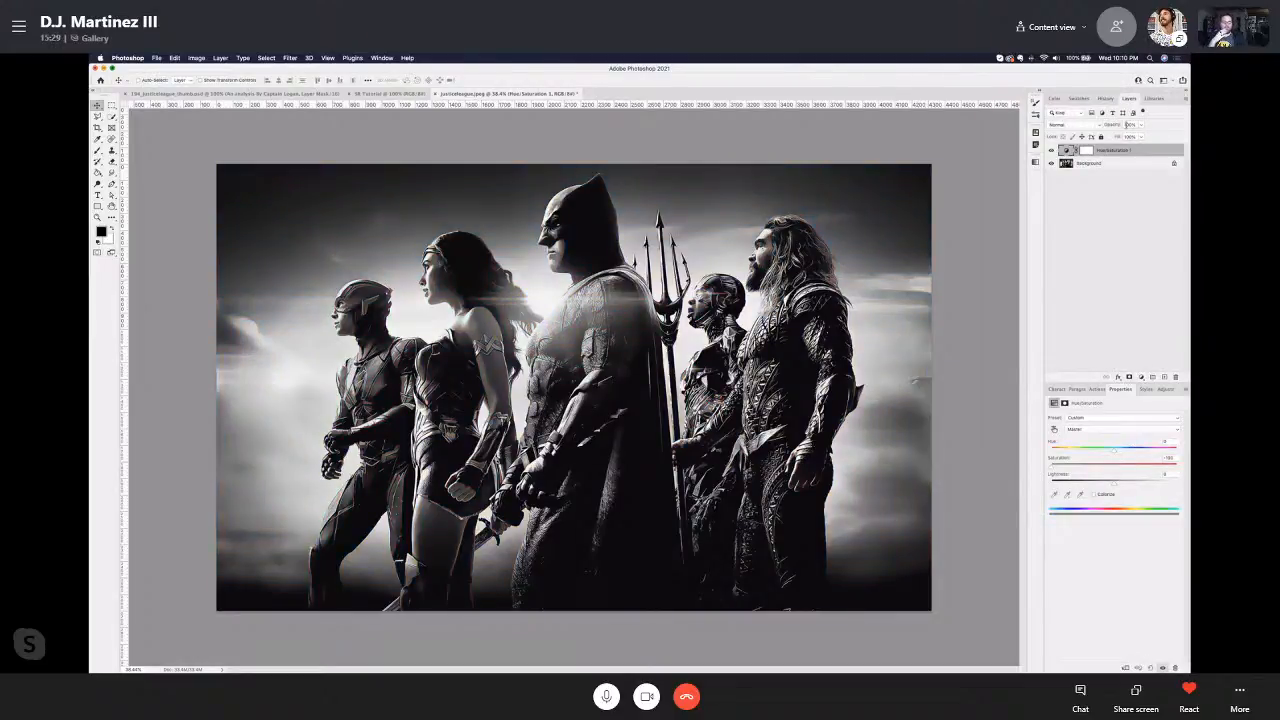
Step: Flatten the Hue/Saturation adjustment into the black-and-white photo
click(1185, 99)
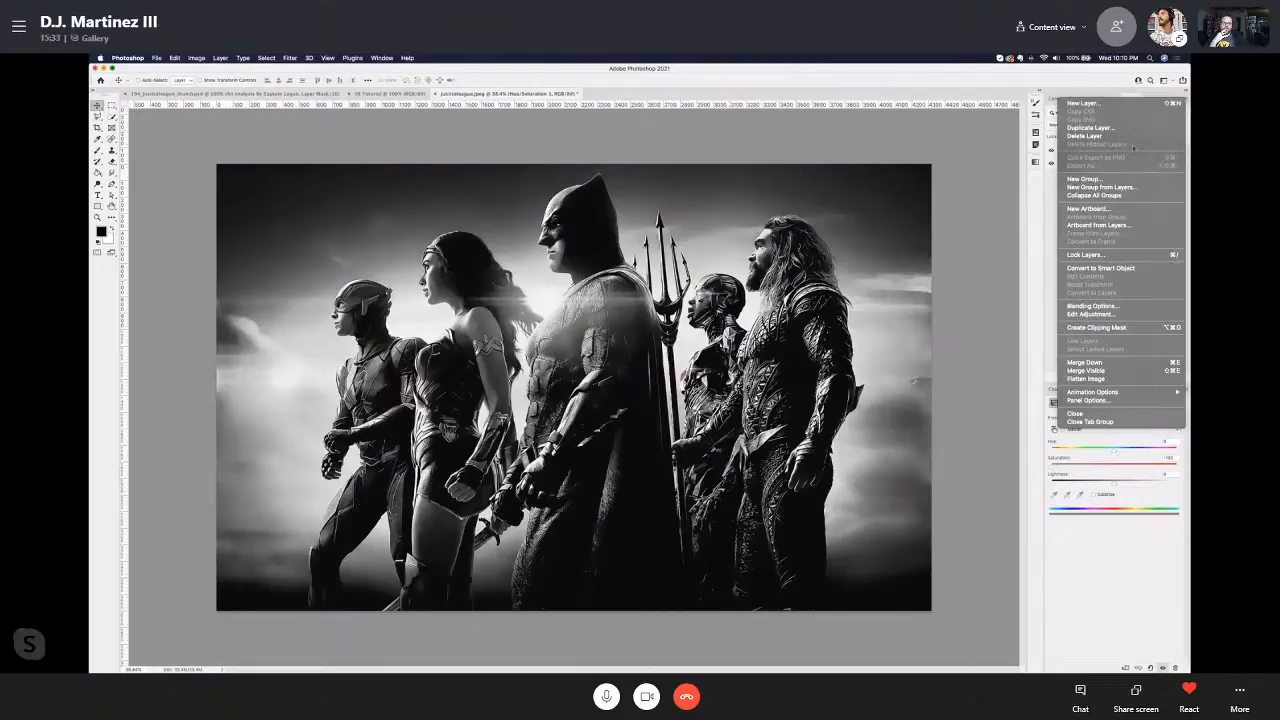
click(1185, 100)
click(1185, 100)
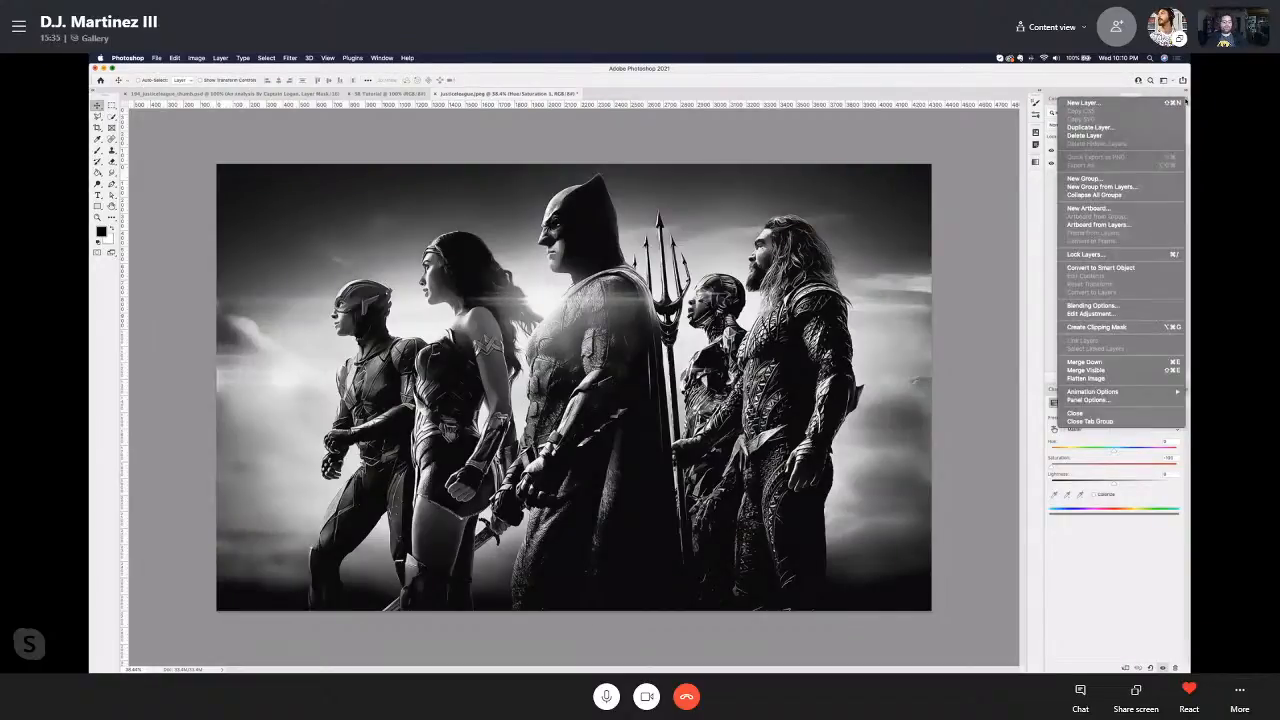
click(1098, 379)
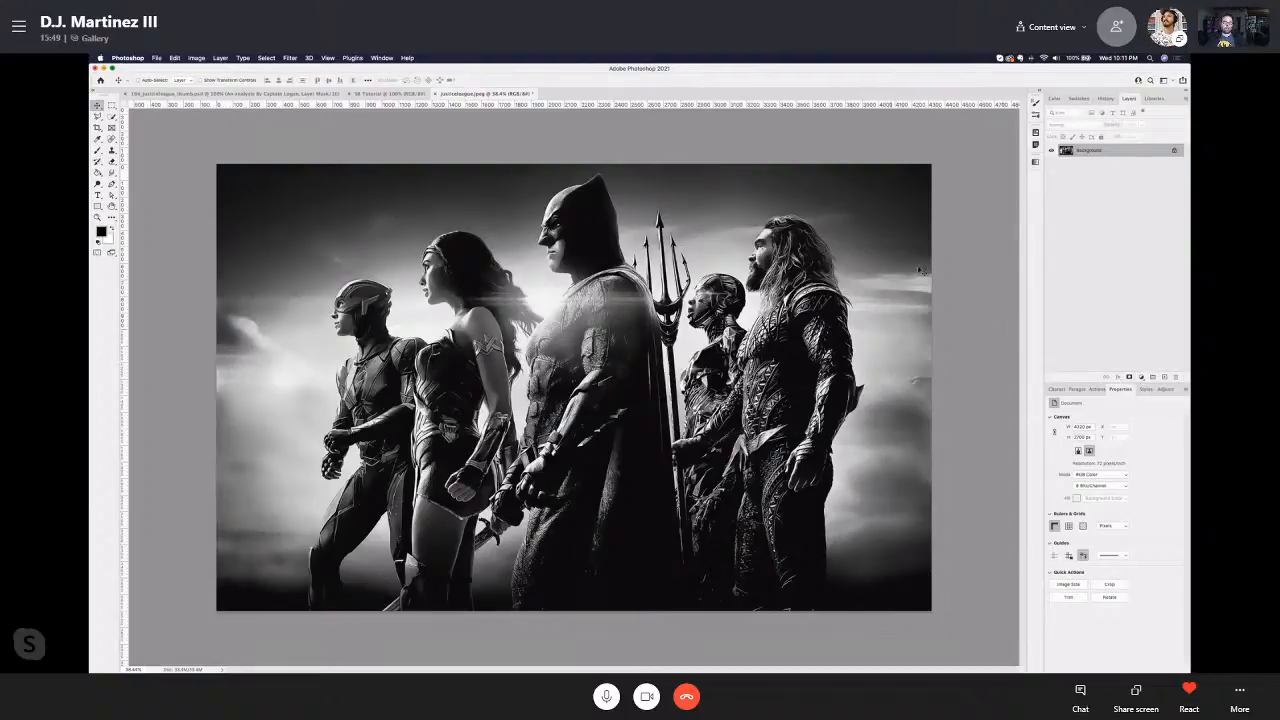
Step: Unlock the photo's background layer and copy it into the SR Tutorial document
click(1176, 151)
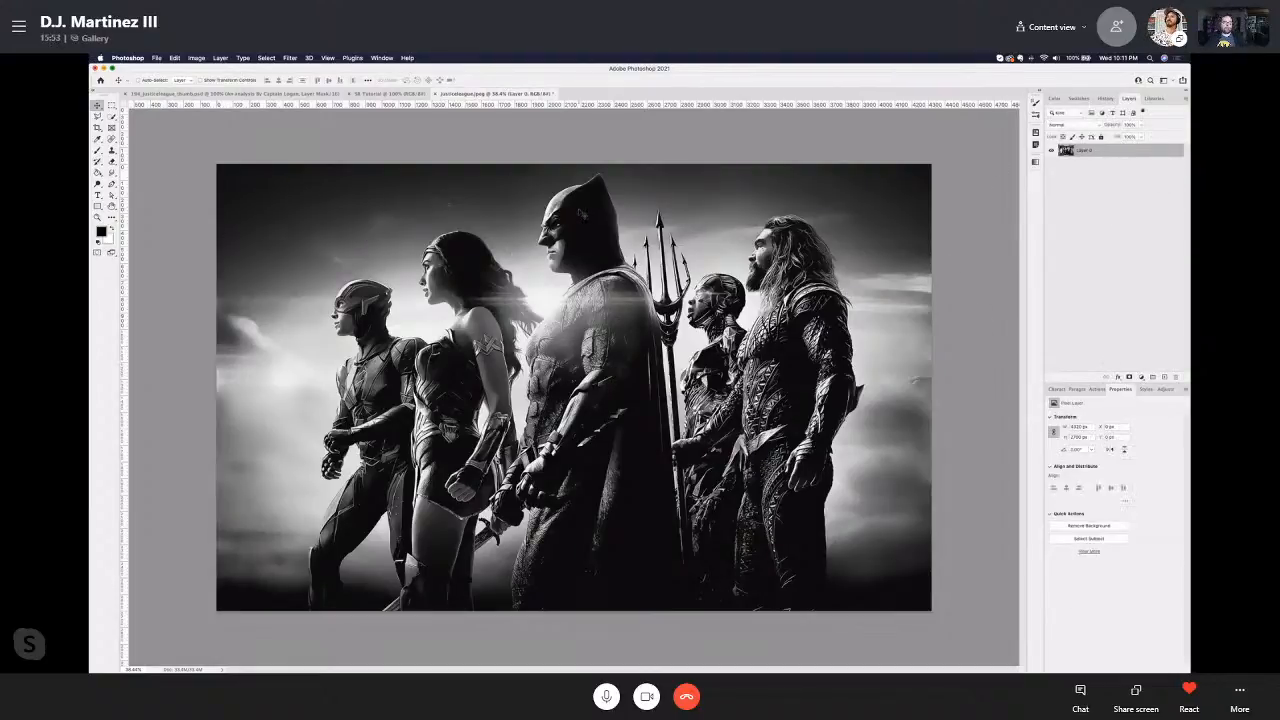
drag(588, 218, 400, 92)
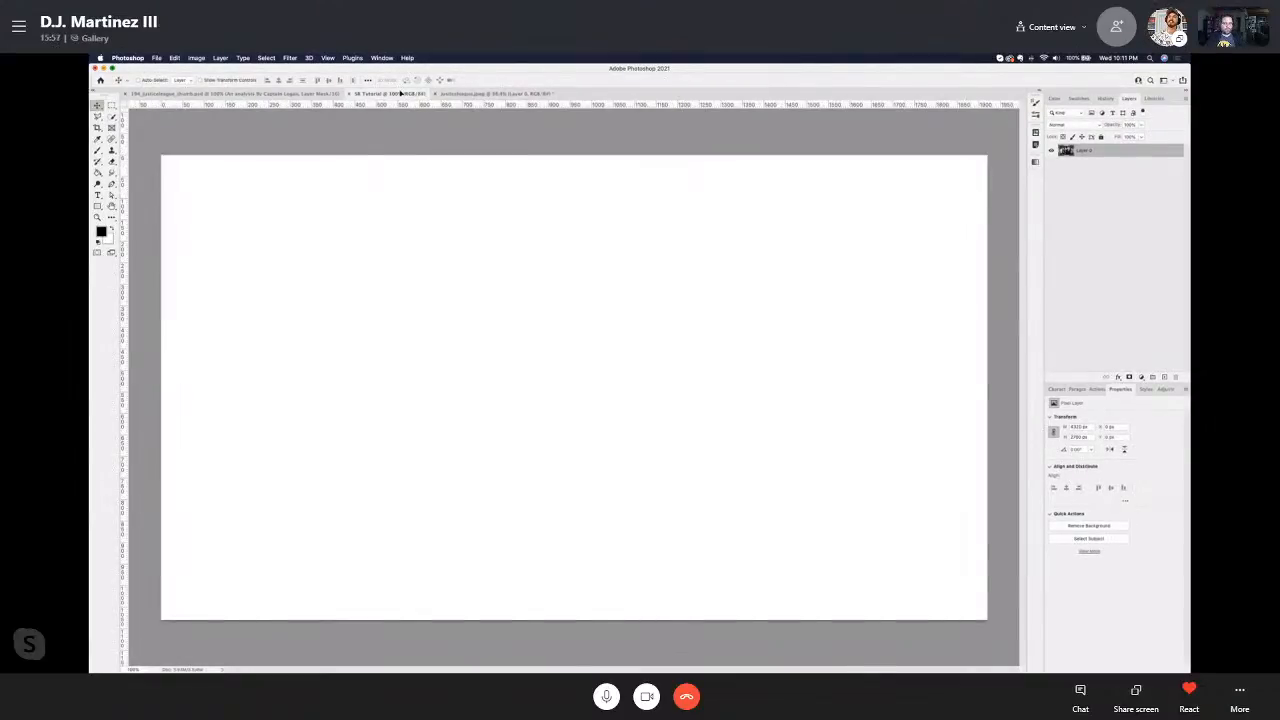
drag(570, 317, 771, 475)
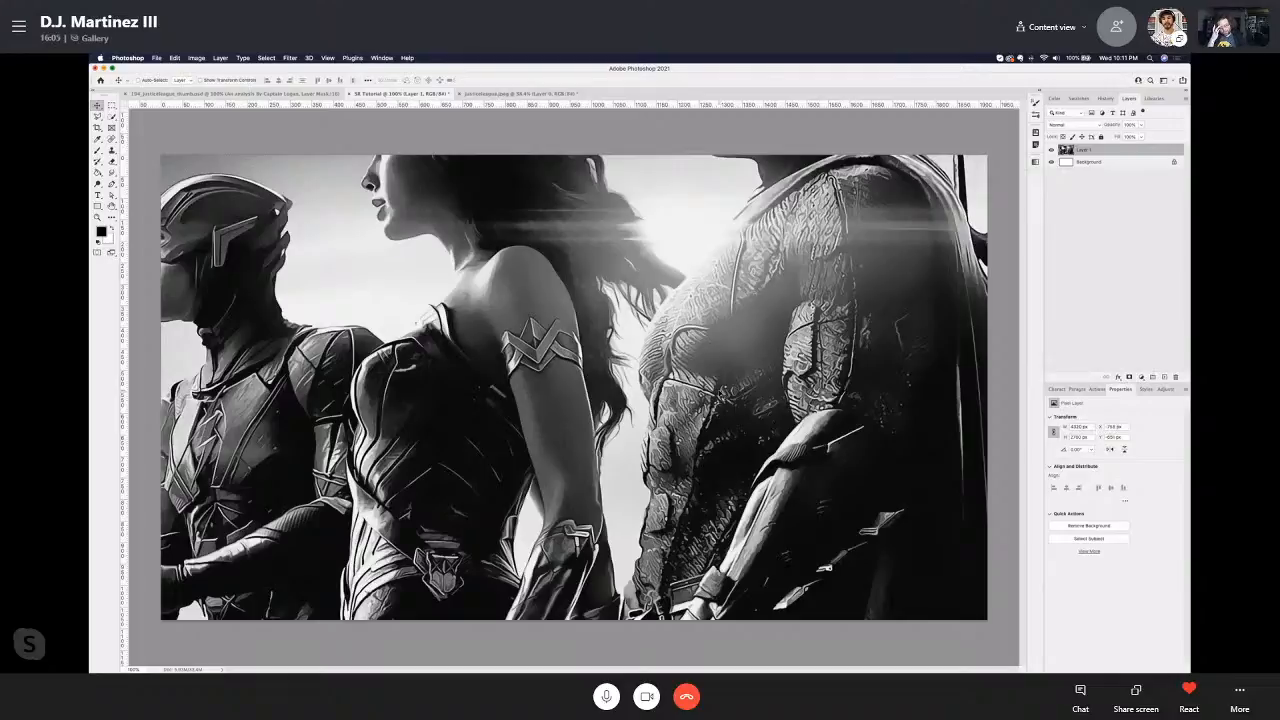
Step: Scale the black-and-white group photo proportionally to the full canvas height and place it running off the canvas's right edge
key(super+t)
scroll(670, 385, down, 10)
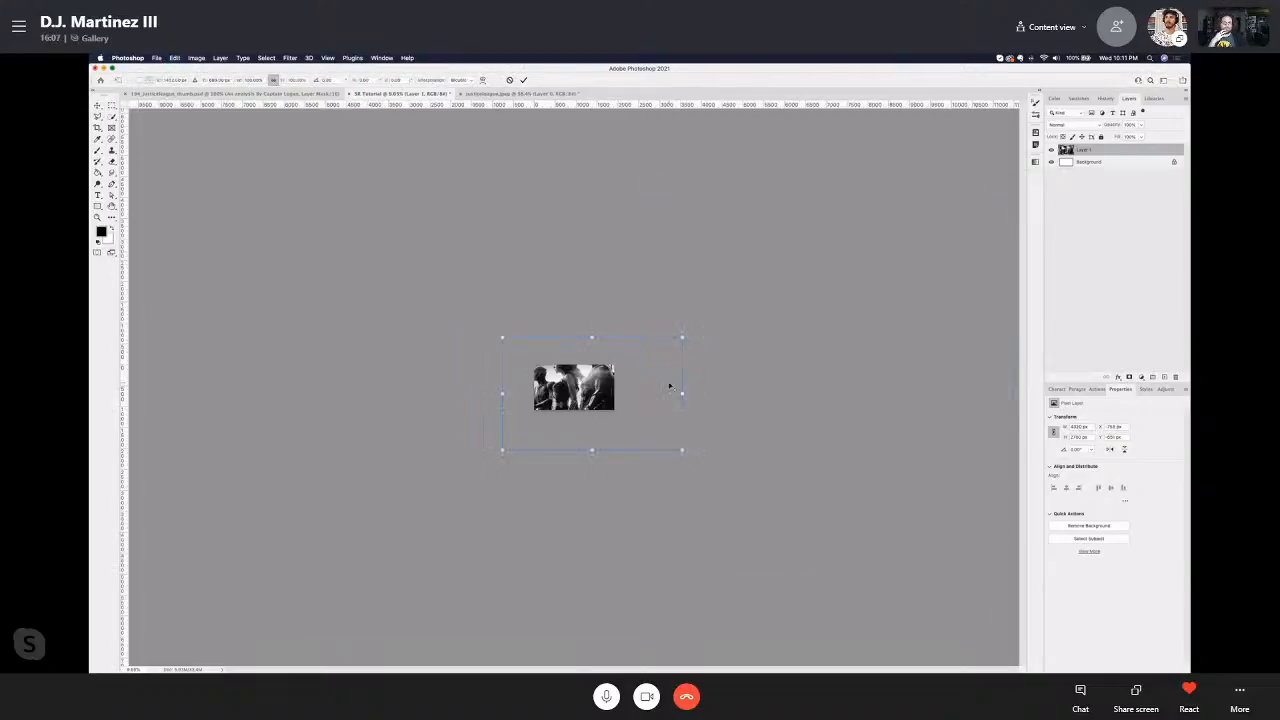
scroll(670, 385, up, 3)
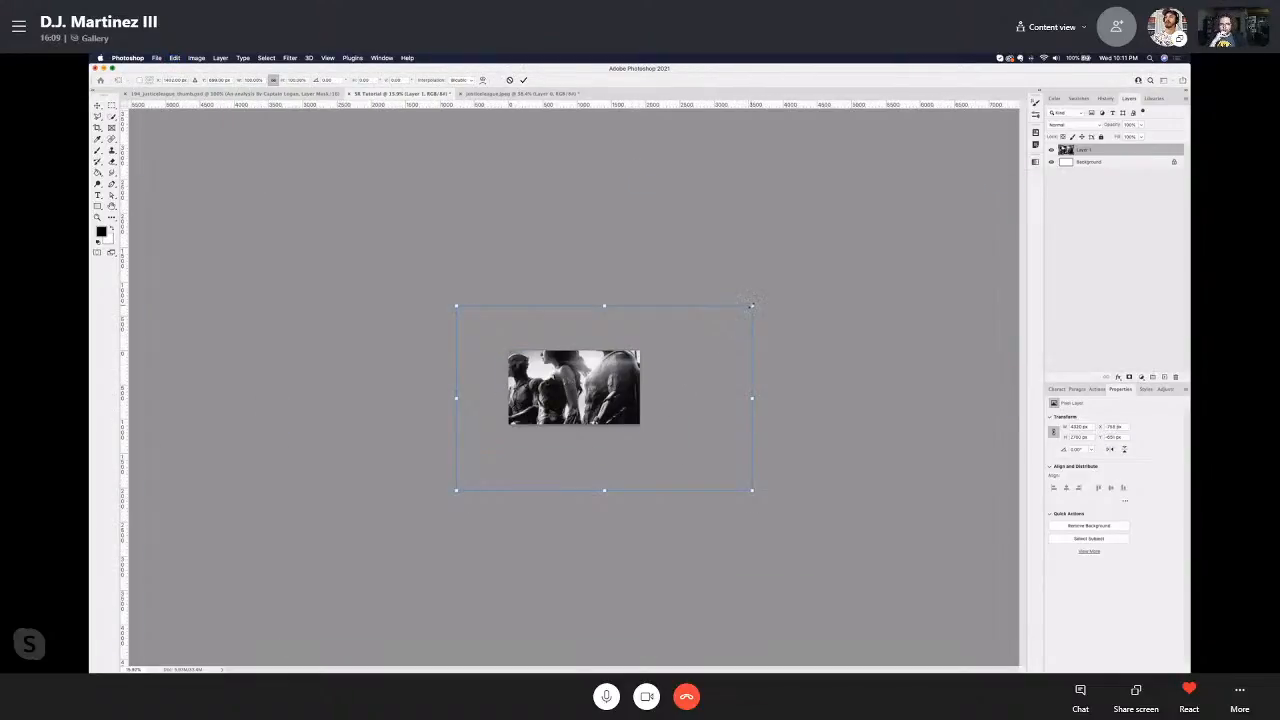
drag(751, 305, 644, 372)
scroll(640, 365, up, 5)
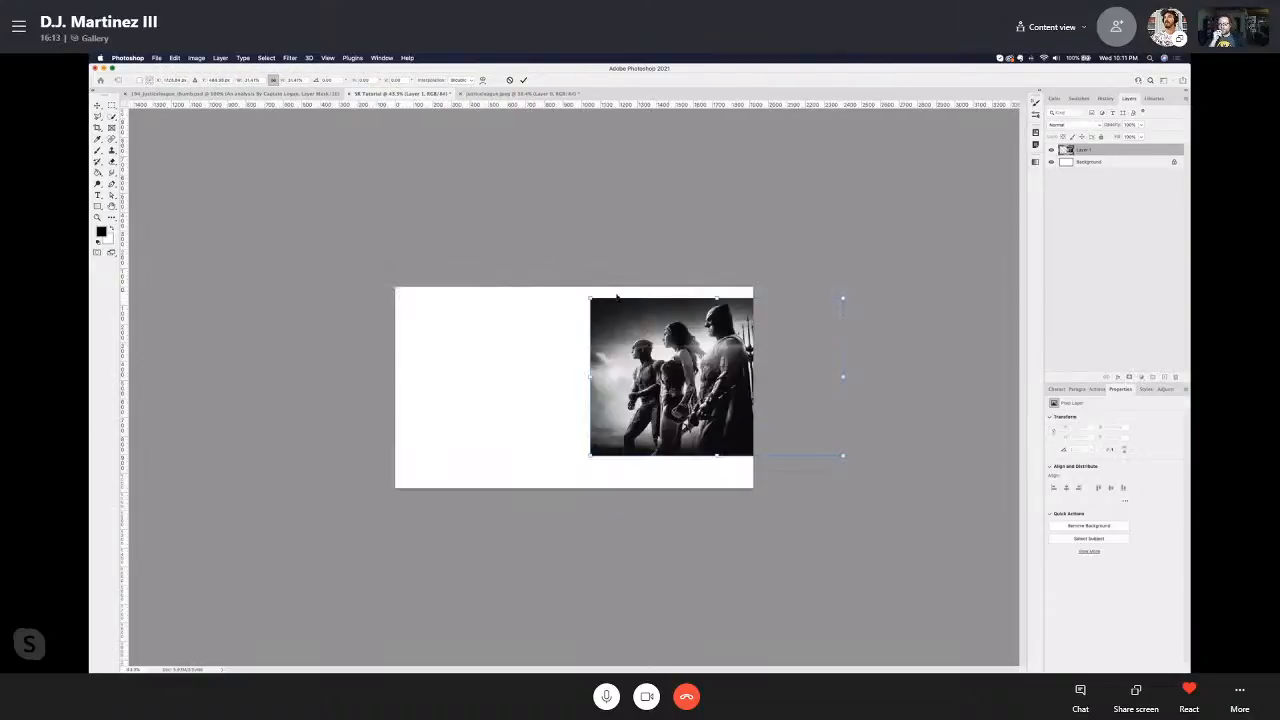
drag(590, 297, 571, 286)
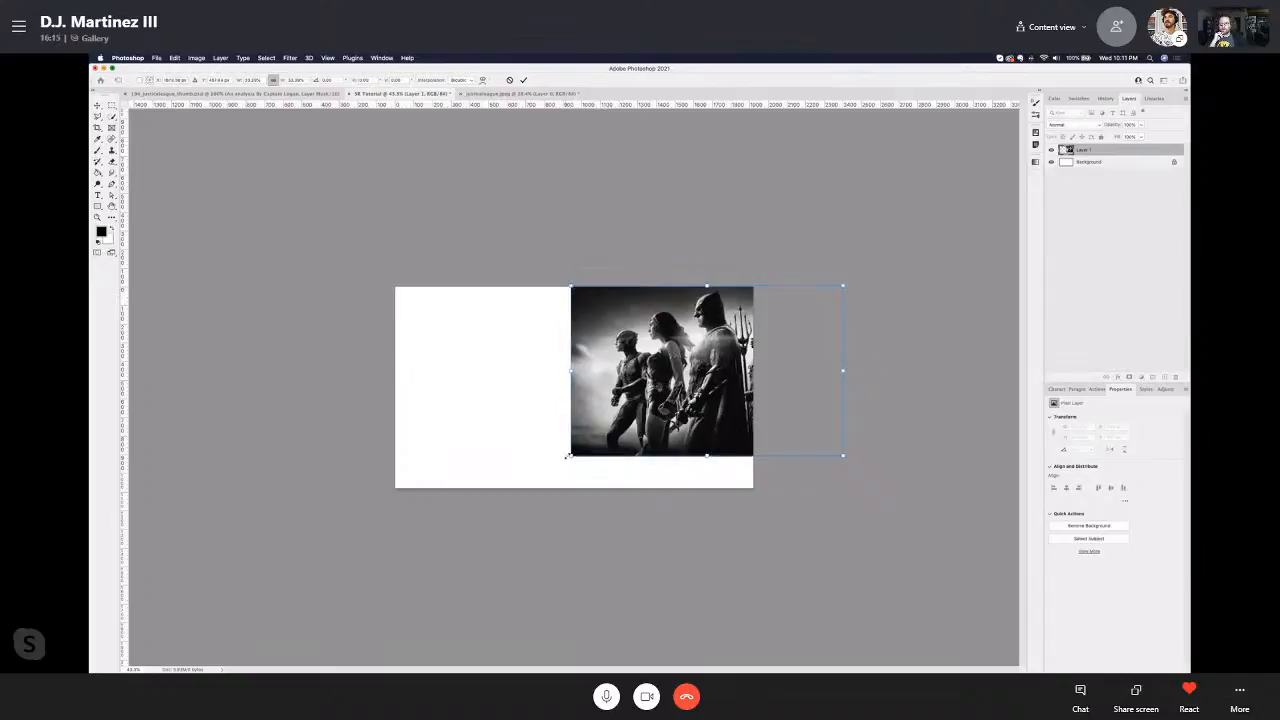
drag(567, 457, 539, 520)
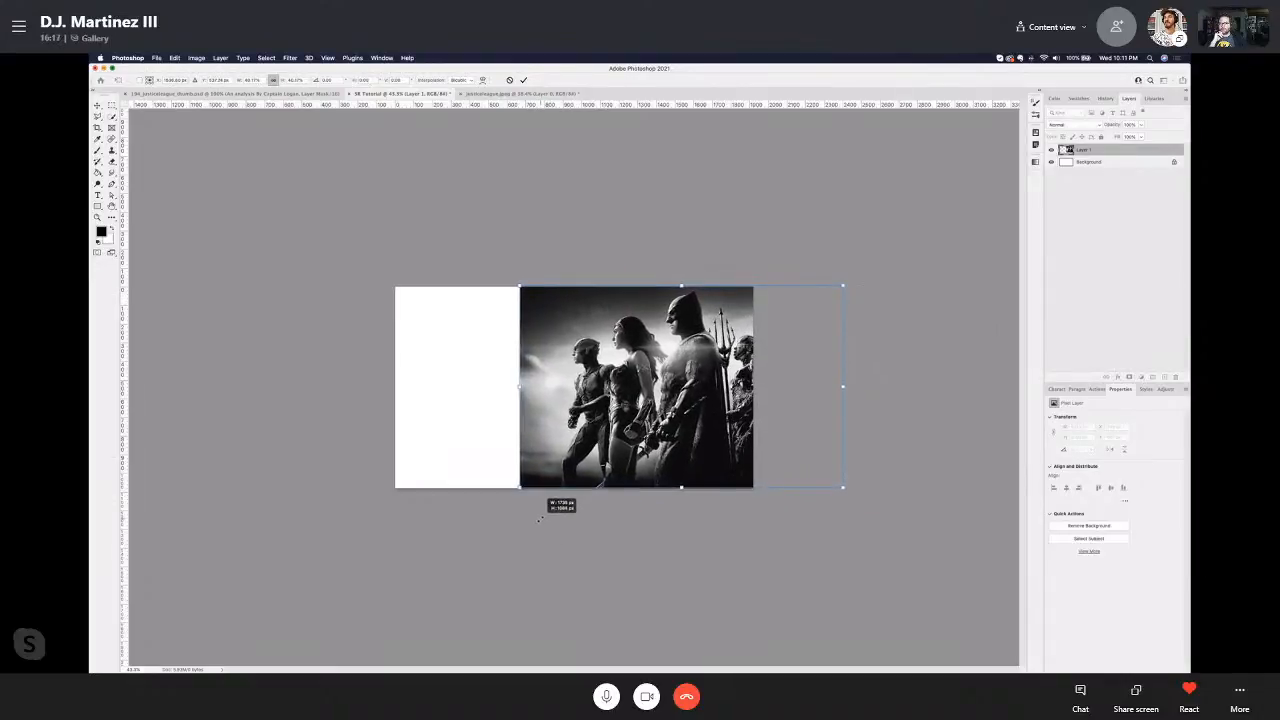
drag(643, 430, 612, 428)
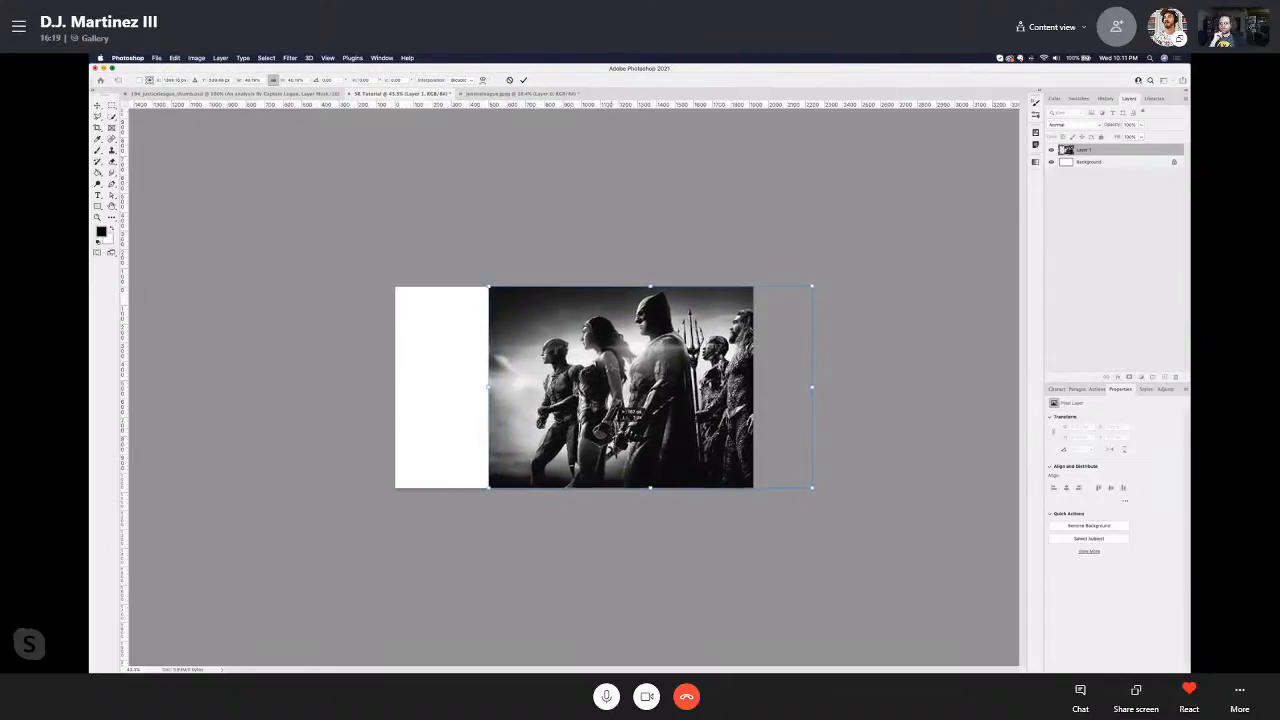
click(522, 79)
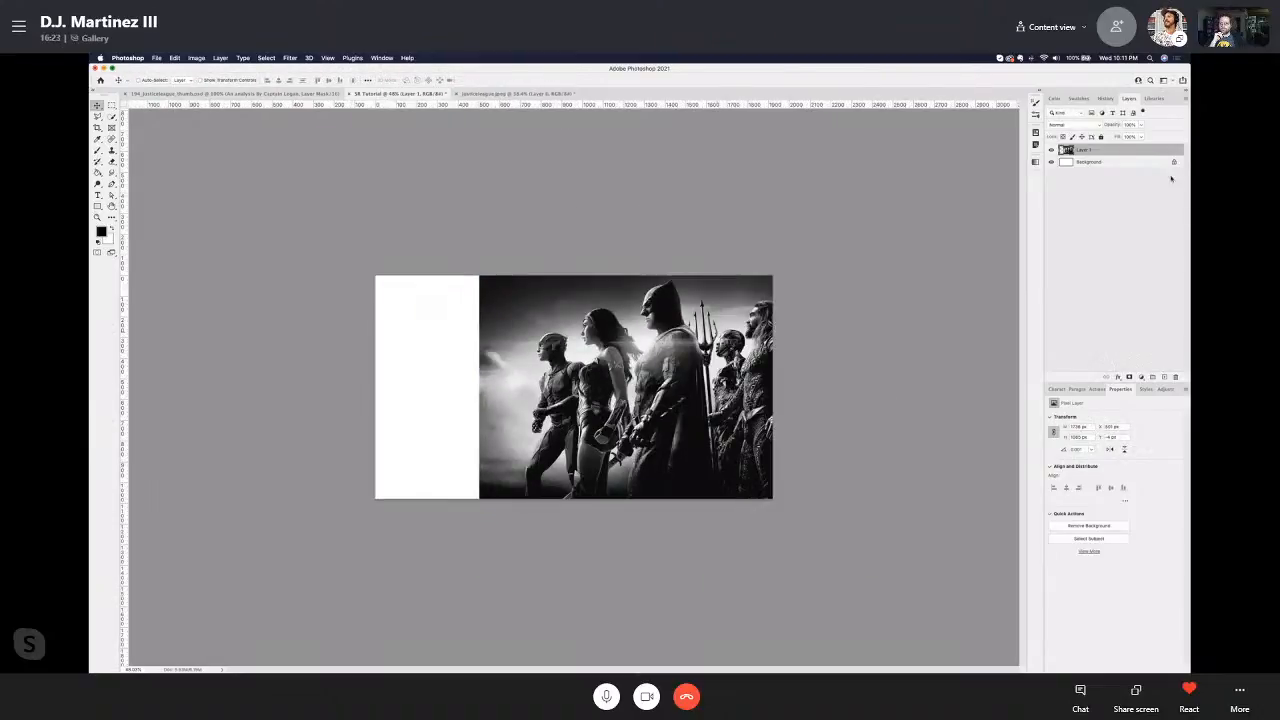
Step: Add a new layer above the photo and choose the Watercolor Brush 4 preset for the Brush tool
click(1165, 377)
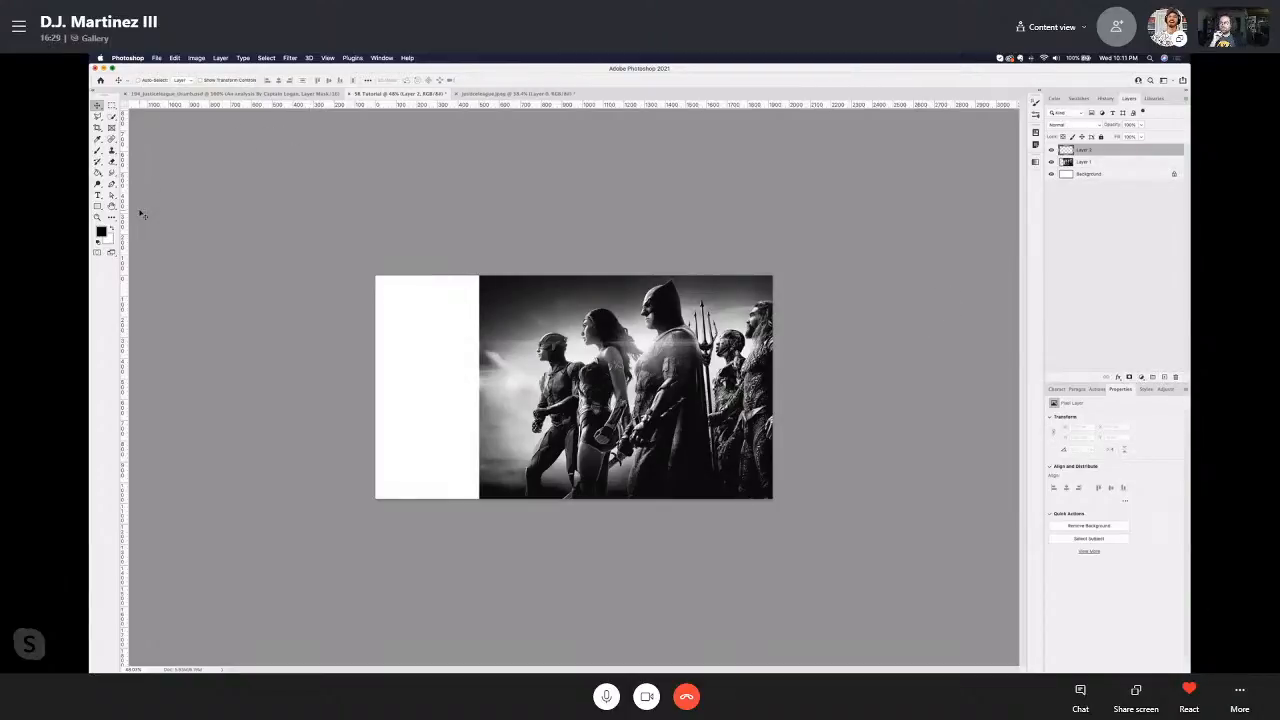
key(b)
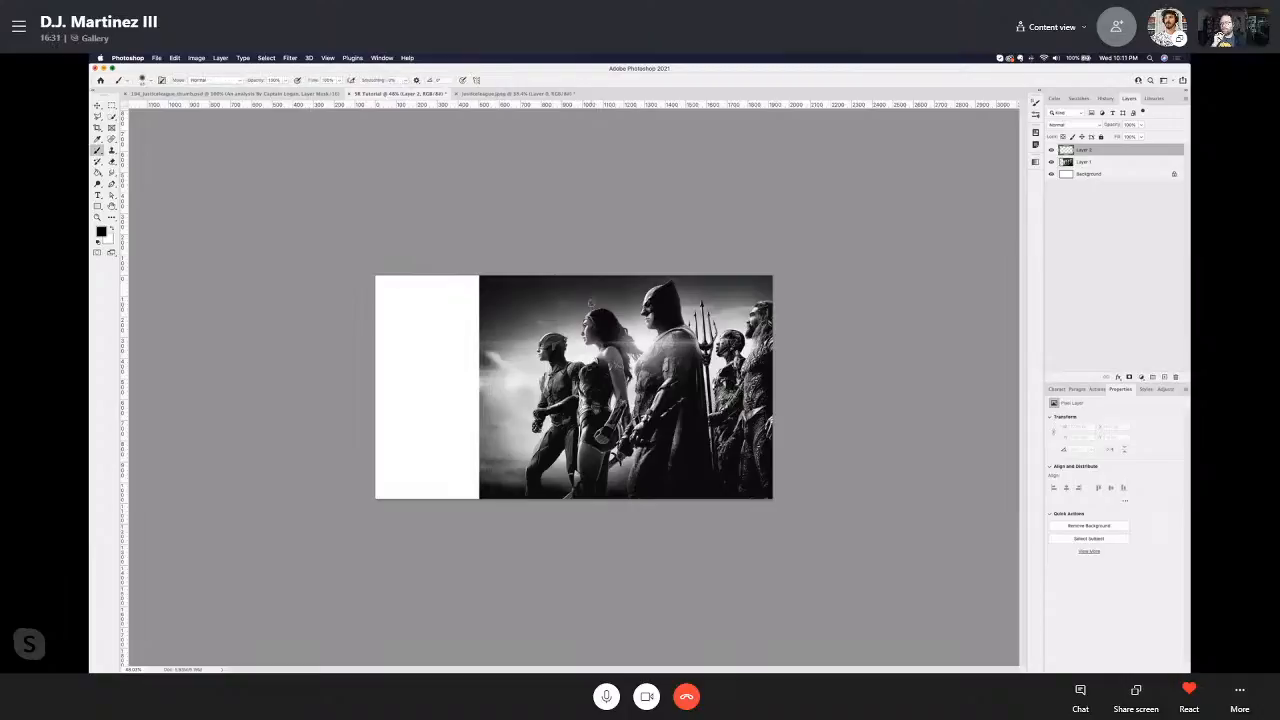
click(149, 80)
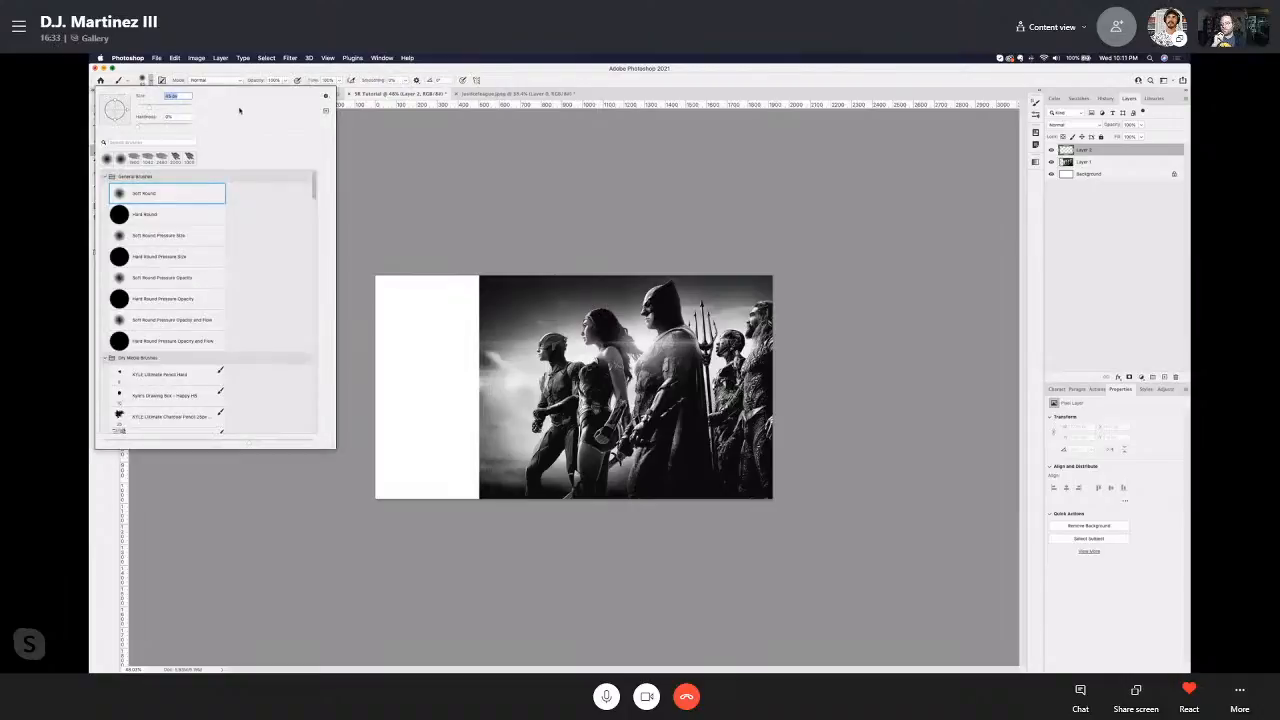
scroll(186, 323, down, 15)
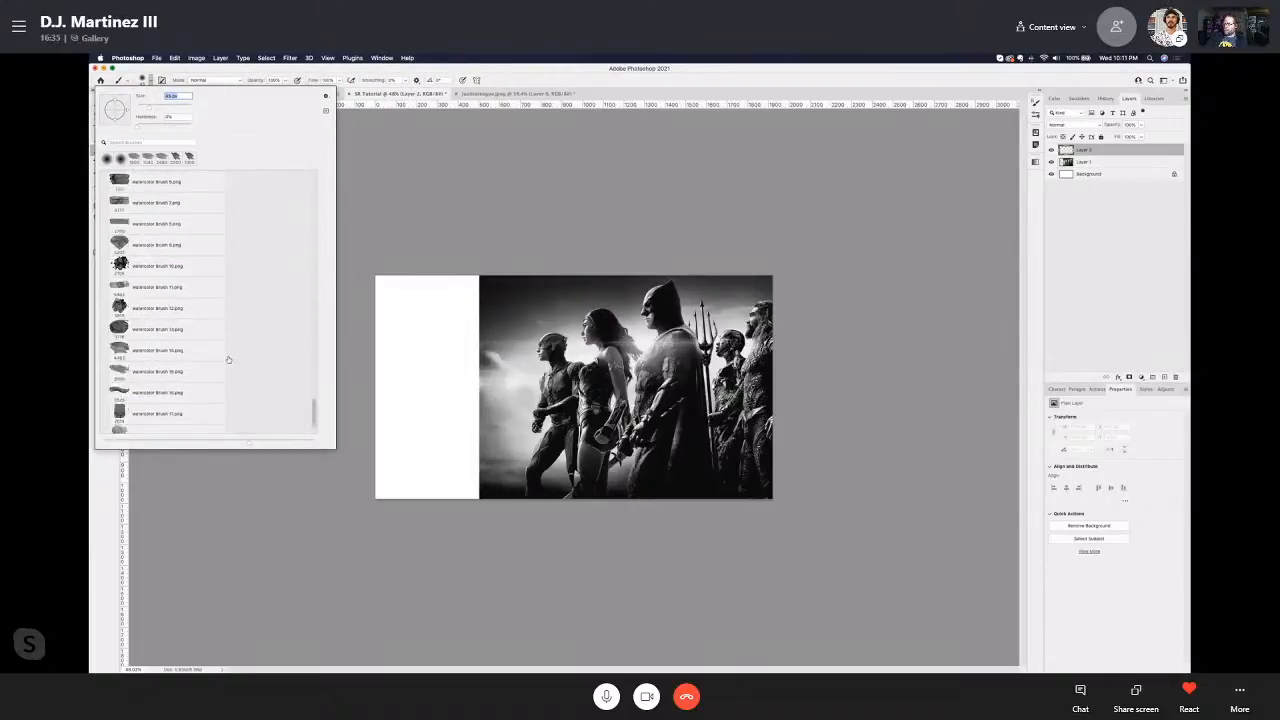
scroll(207, 343, up, 5)
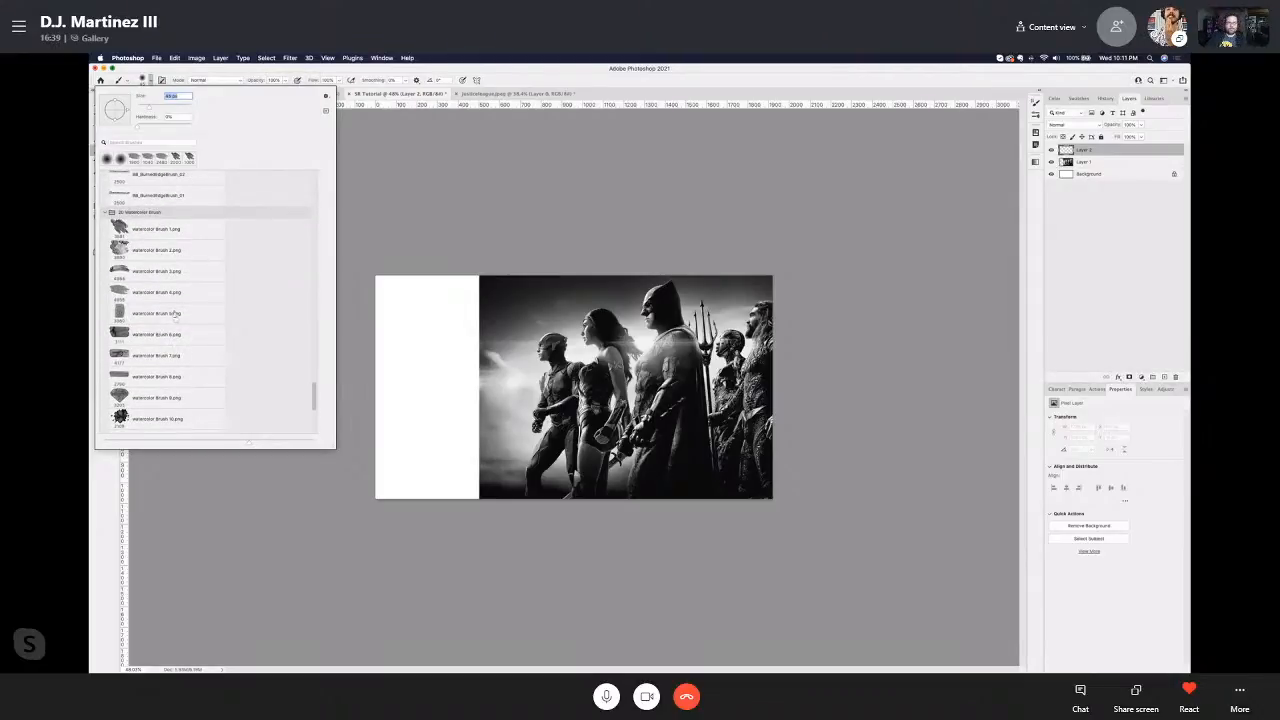
click(157, 291)
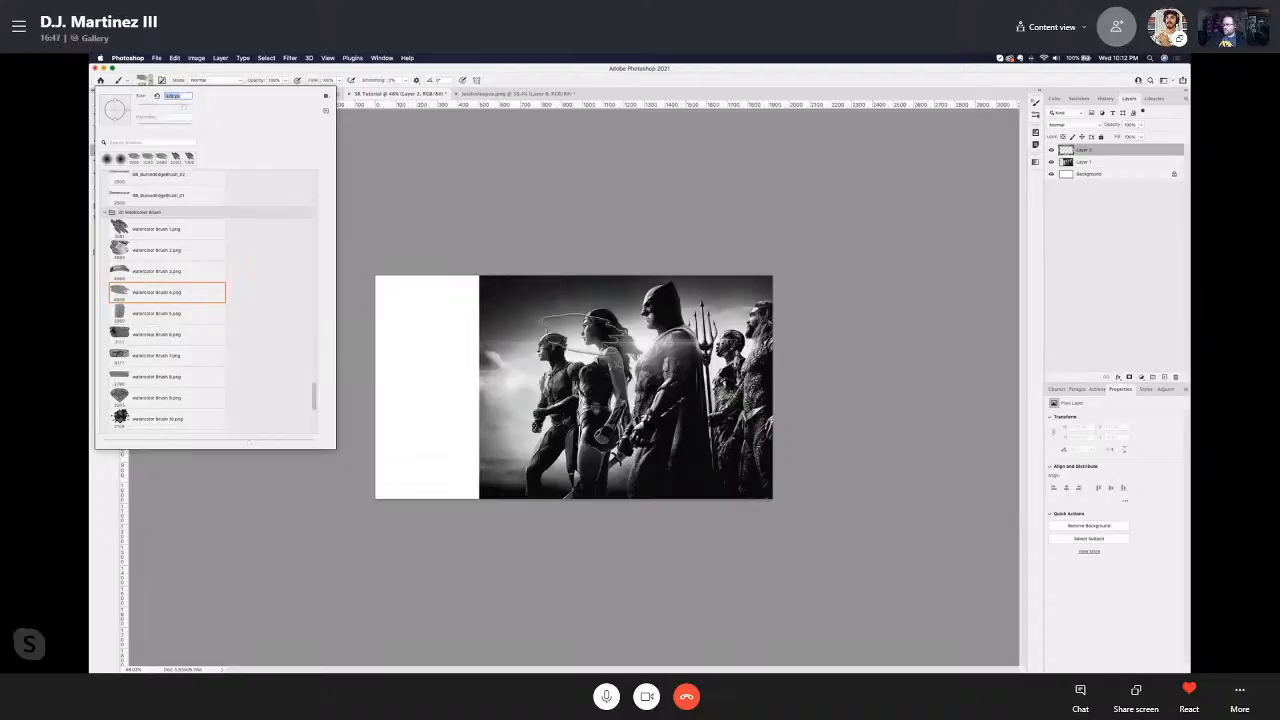
click(484, 363)
drag(489, 363, 470, 403)
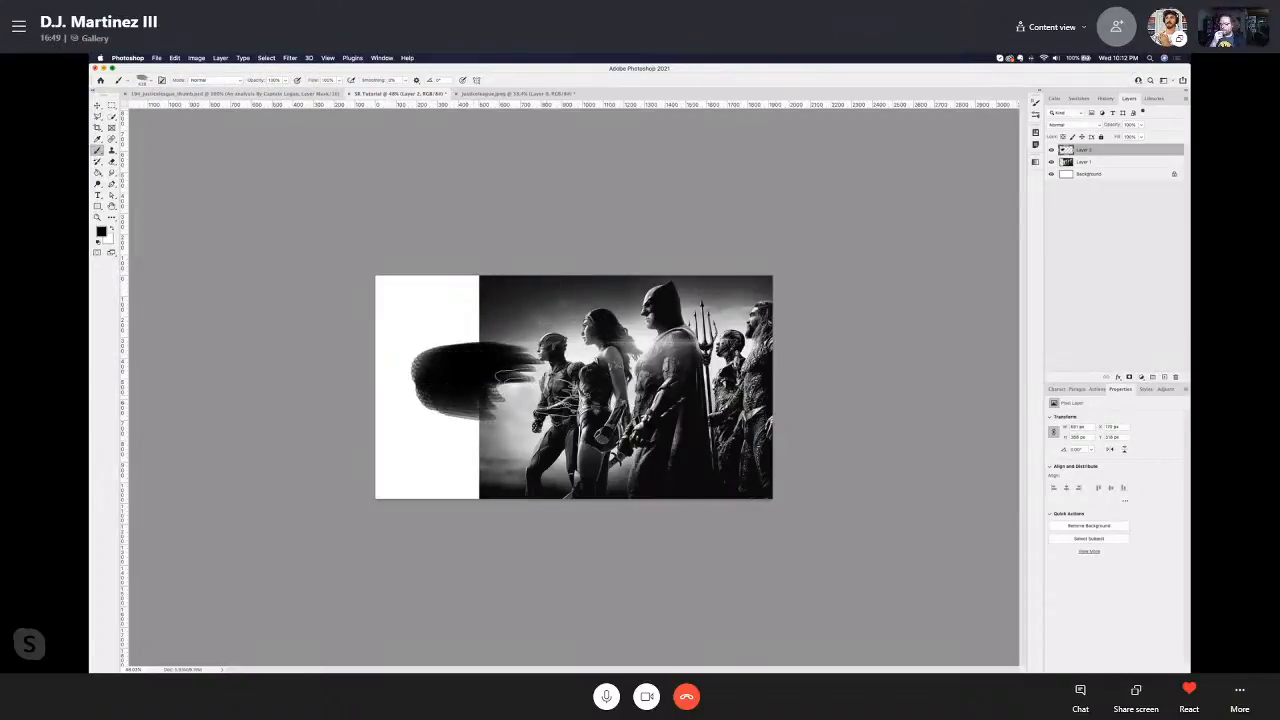
key(super+z)
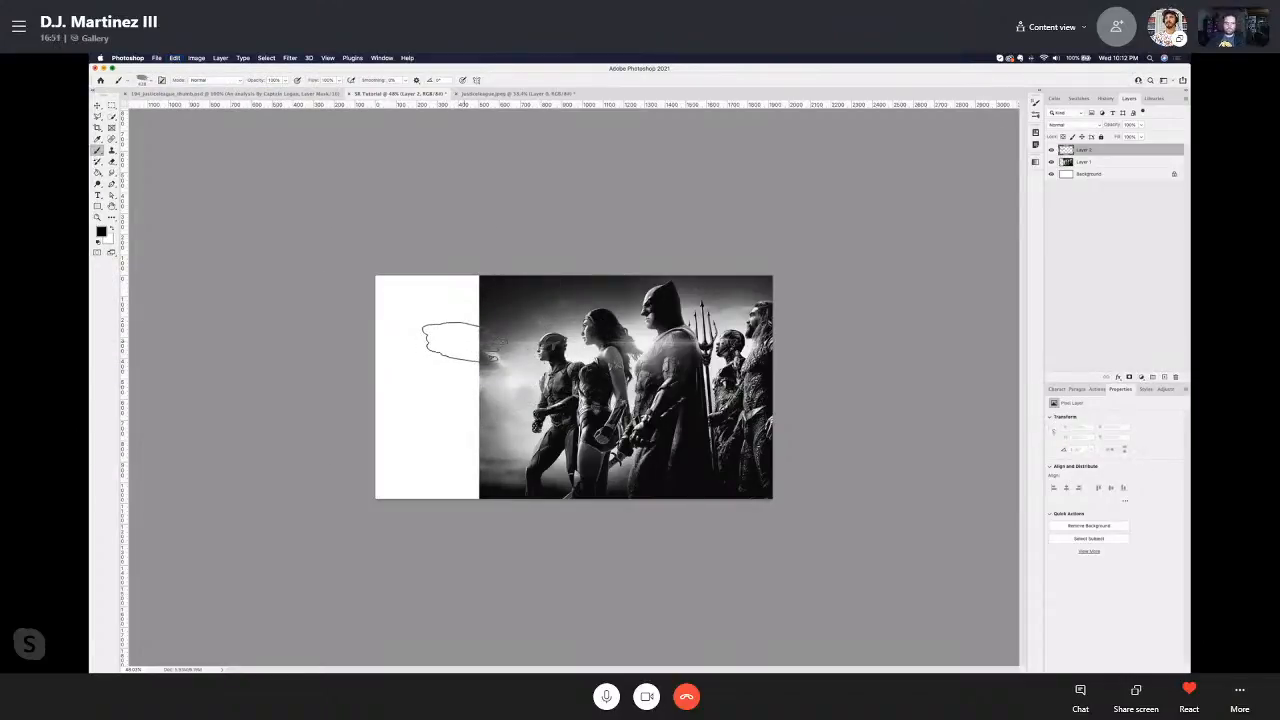
click(449, 342)
key(super+z)
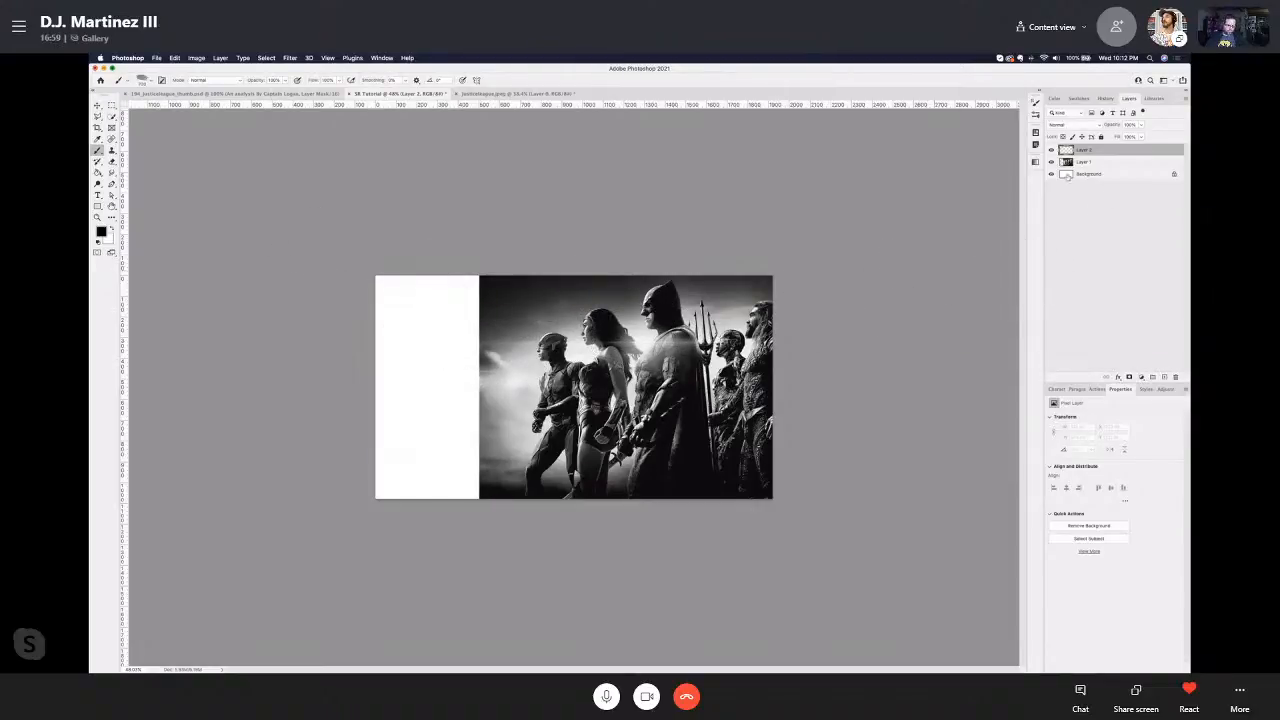
Step: Hide the photo layer and enlarge the diagonally angled watercolor brush until one stamp covers about half the canvas
click(1051, 161)
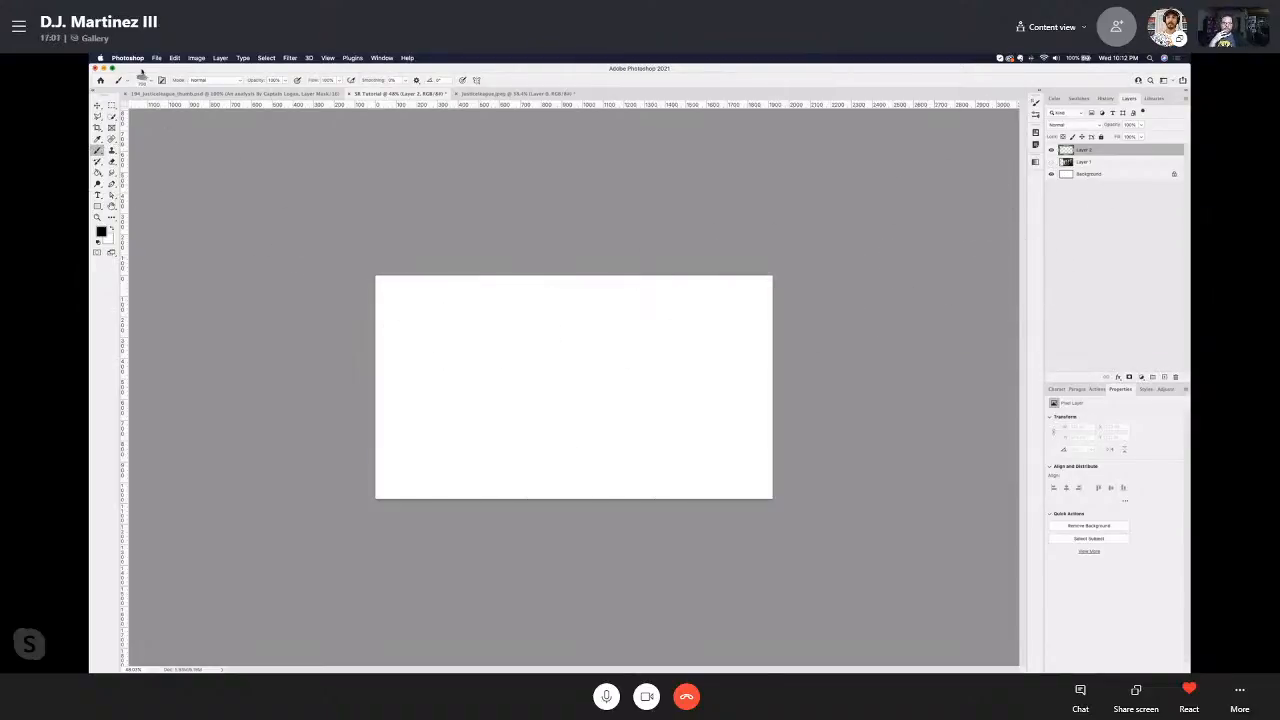
click(148, 80)
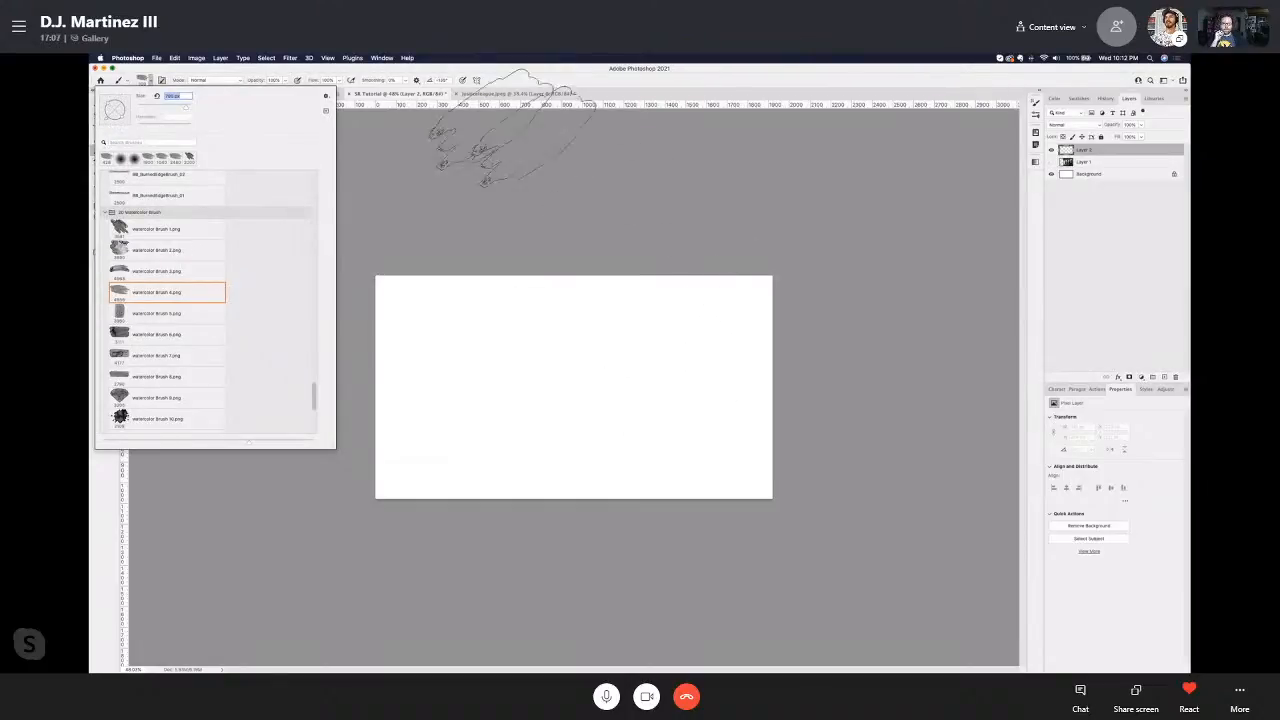
click(174, 96)
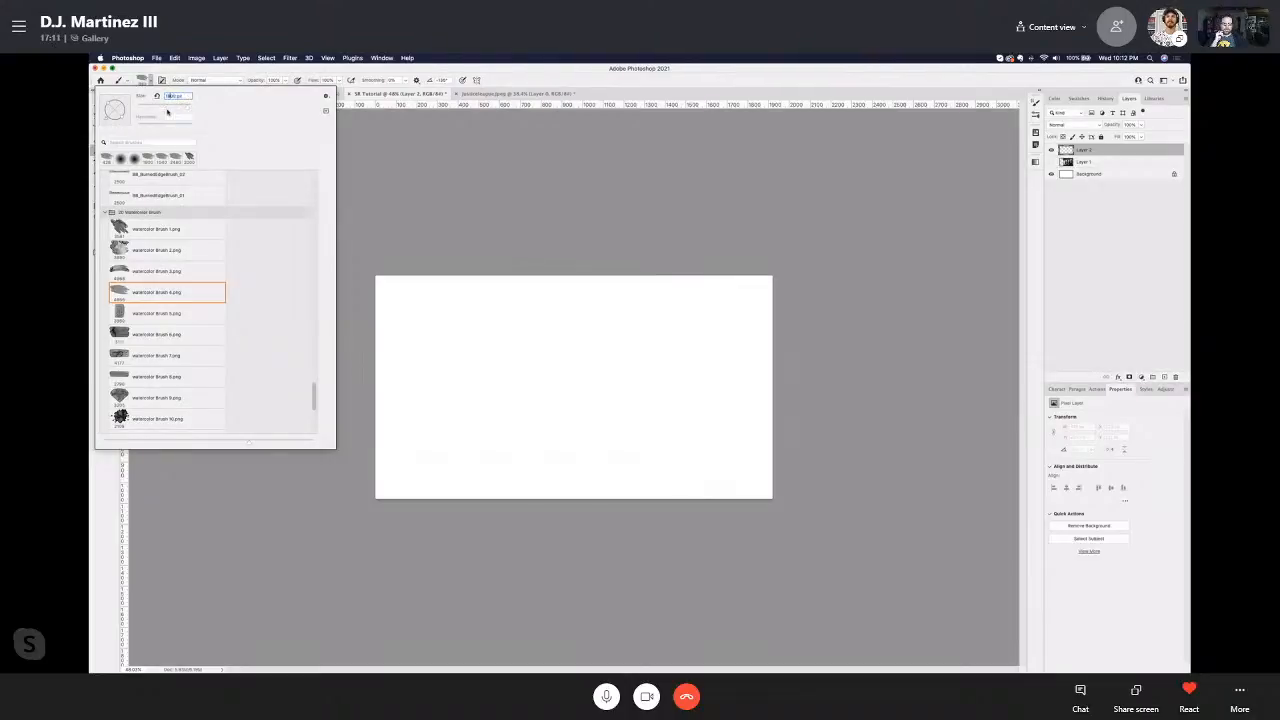
click(663, 69)
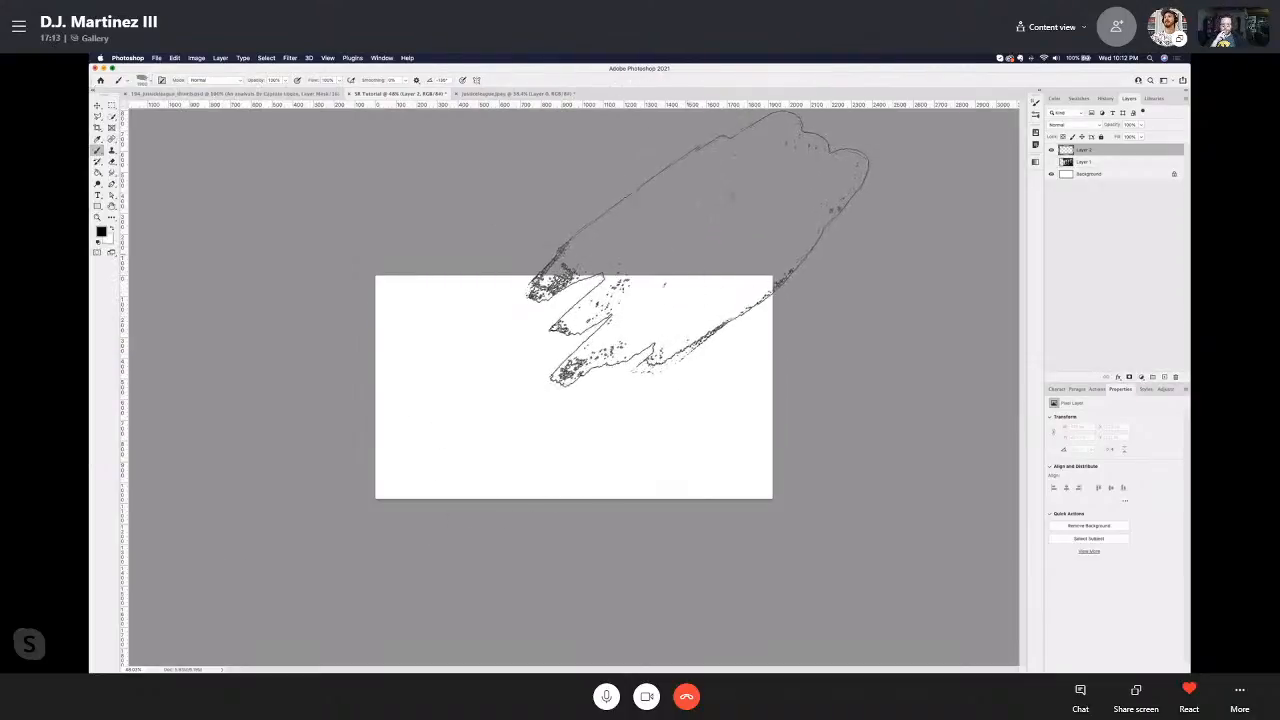
Step: Build up two overlapping black diagonal watercolor brush shapes over the canvas's right half, stamping each repeatedly until nearly solid
click(682, 250)
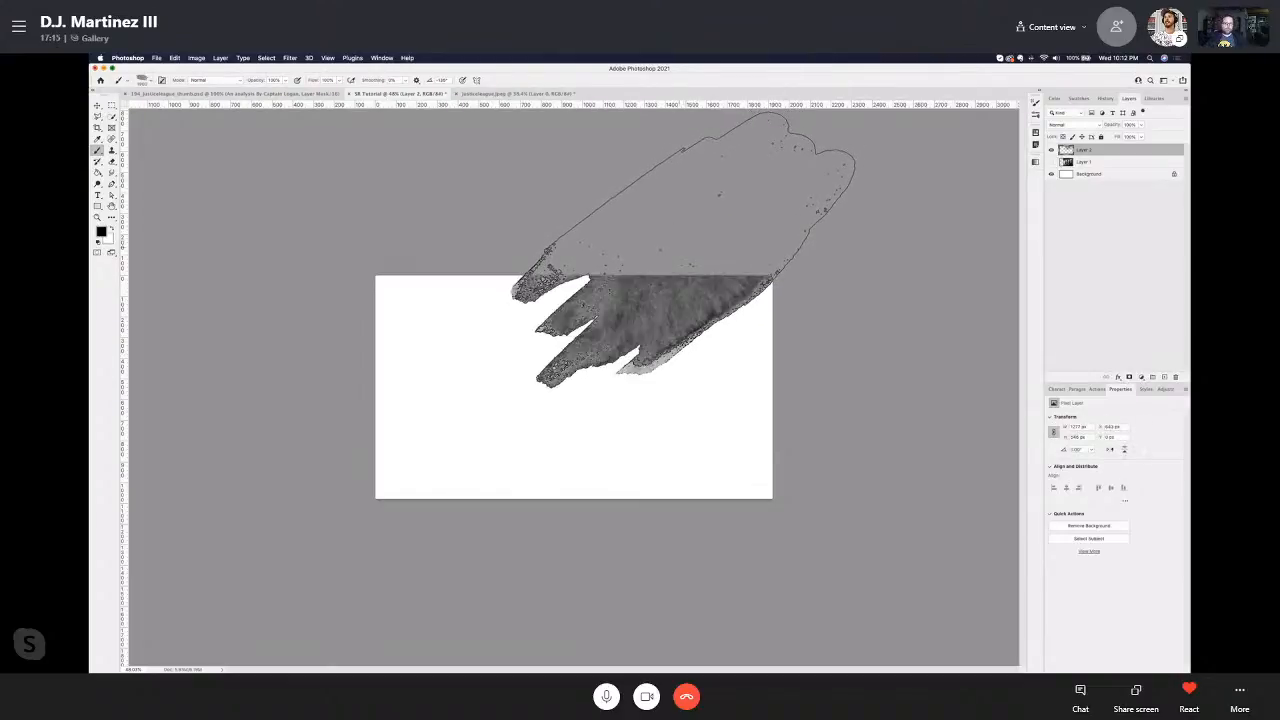
click(682, 250)
click(682, 250)
click(682, 250)
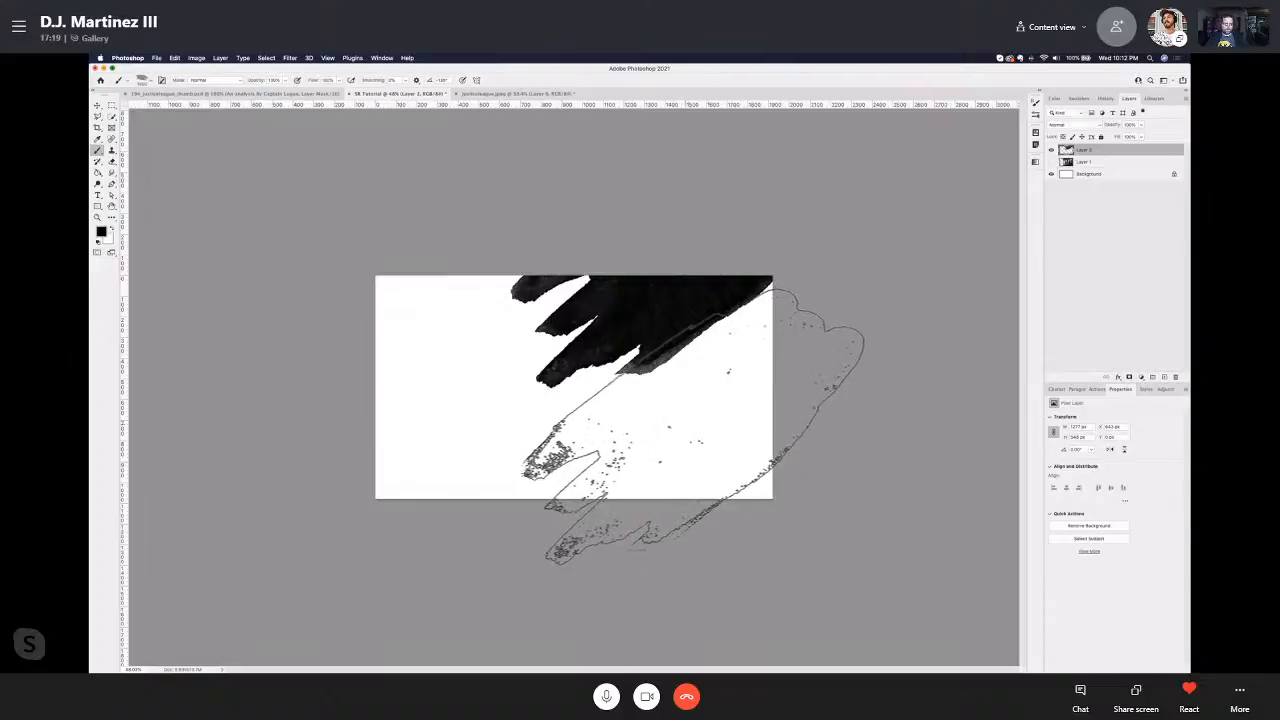
click(698, 420)
click(700, 418)
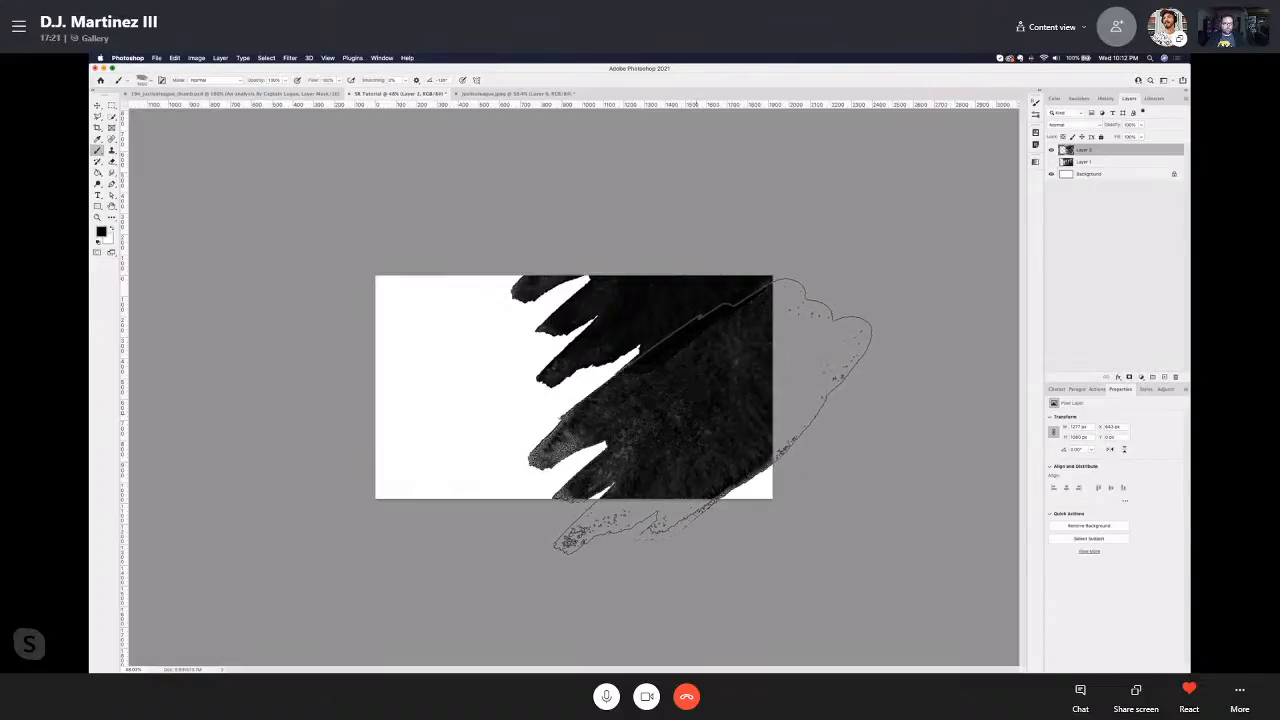
click(700, 418)
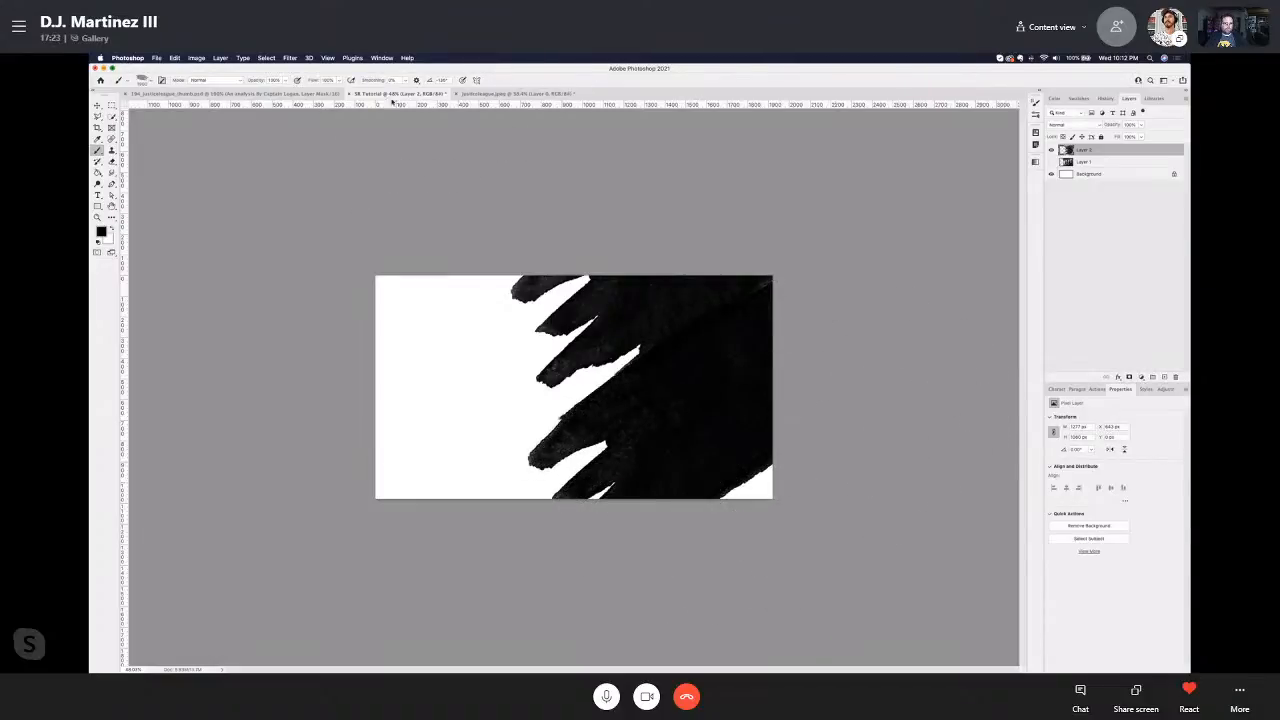
Step: Compare the painted brush shape with the finished Justice League thumbnail and the black-and-white source photo
click(278, 93)
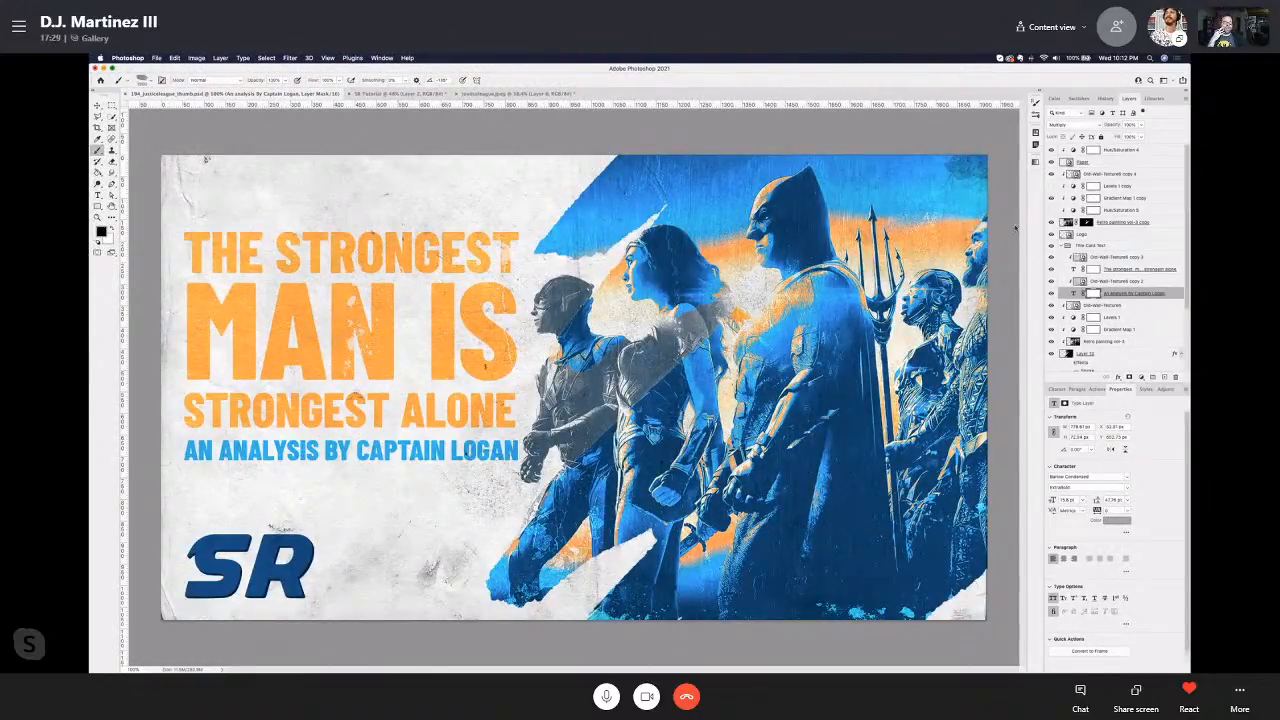
click(486, 93)
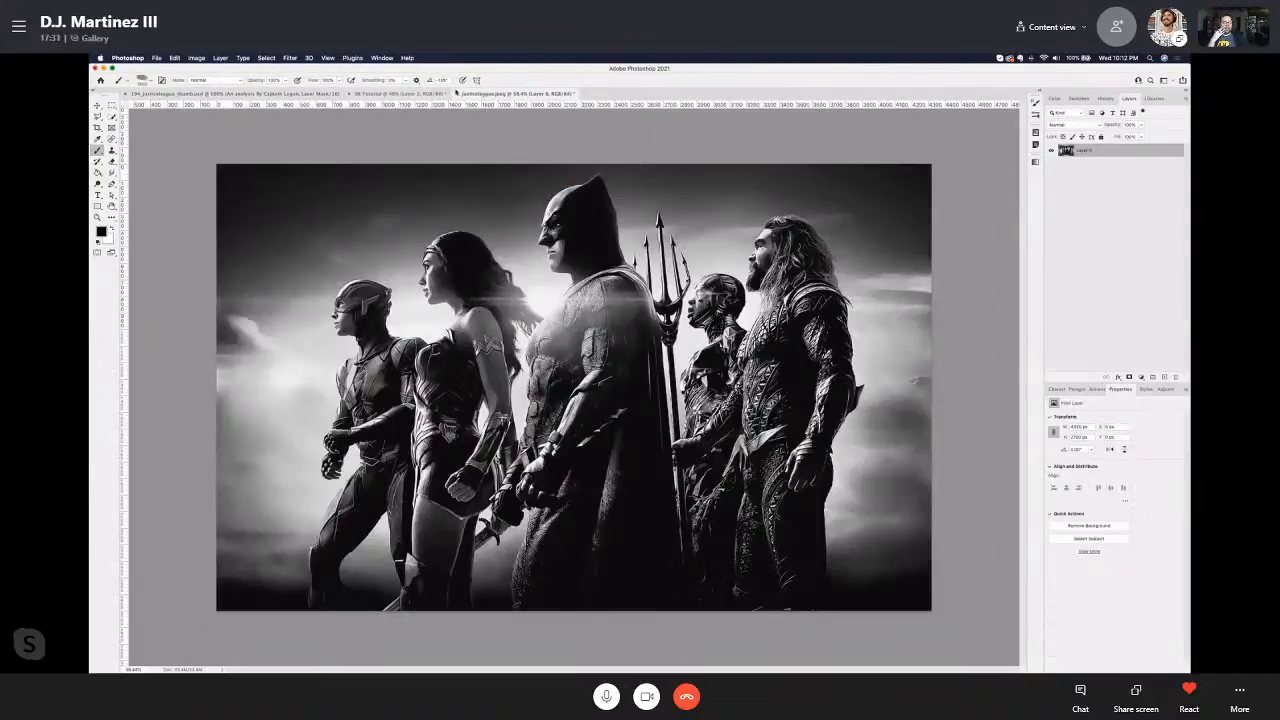
click(410, 93)
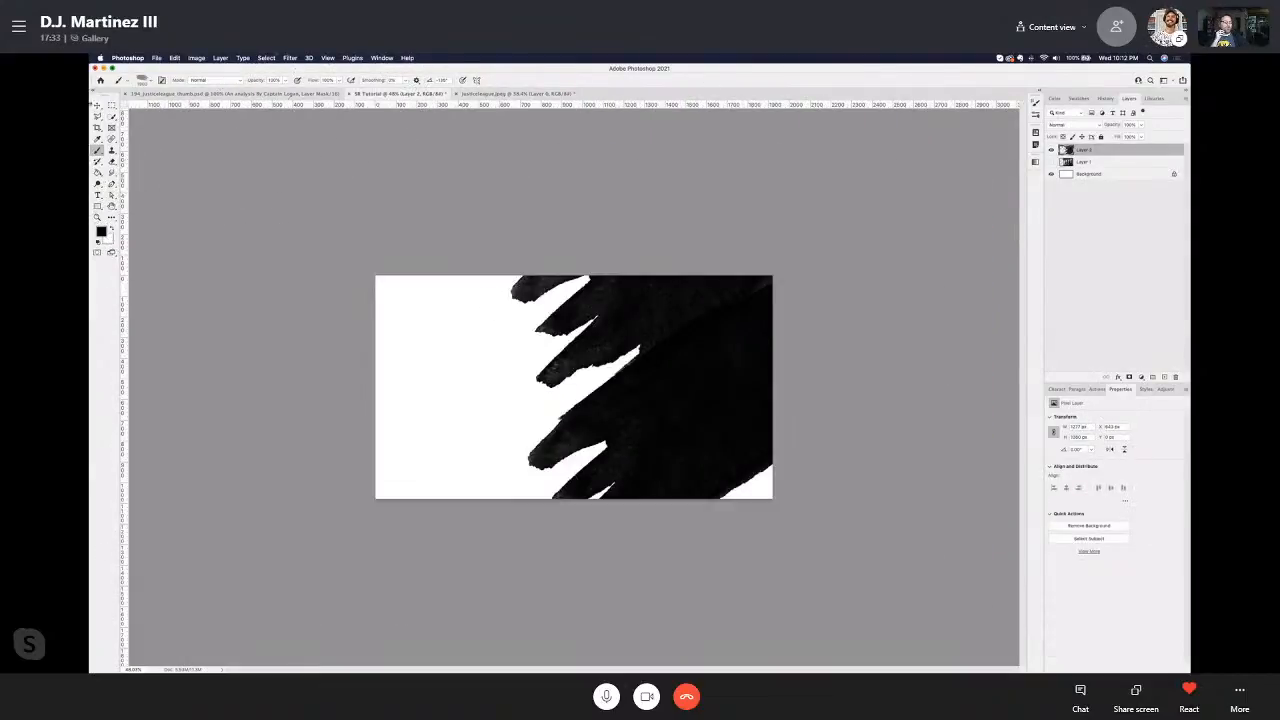
click(508, 93)
click(400, 93)
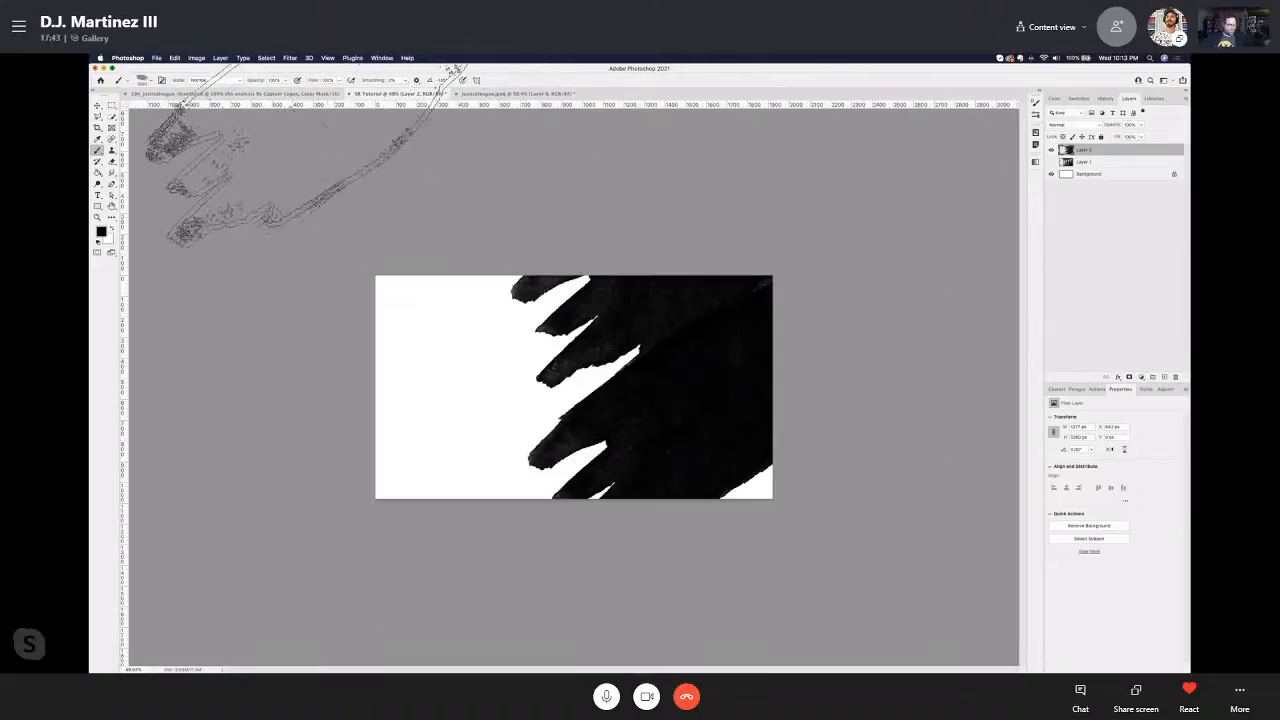
click(240, 93)
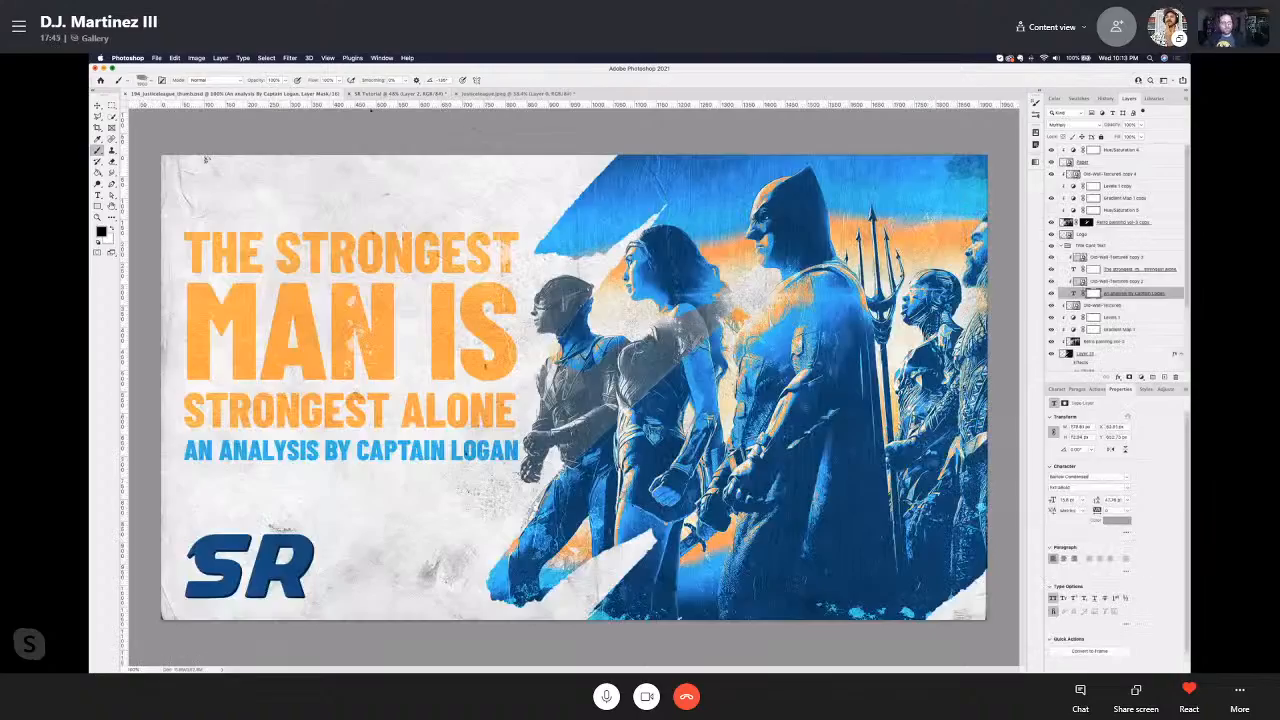
click(398, 93)
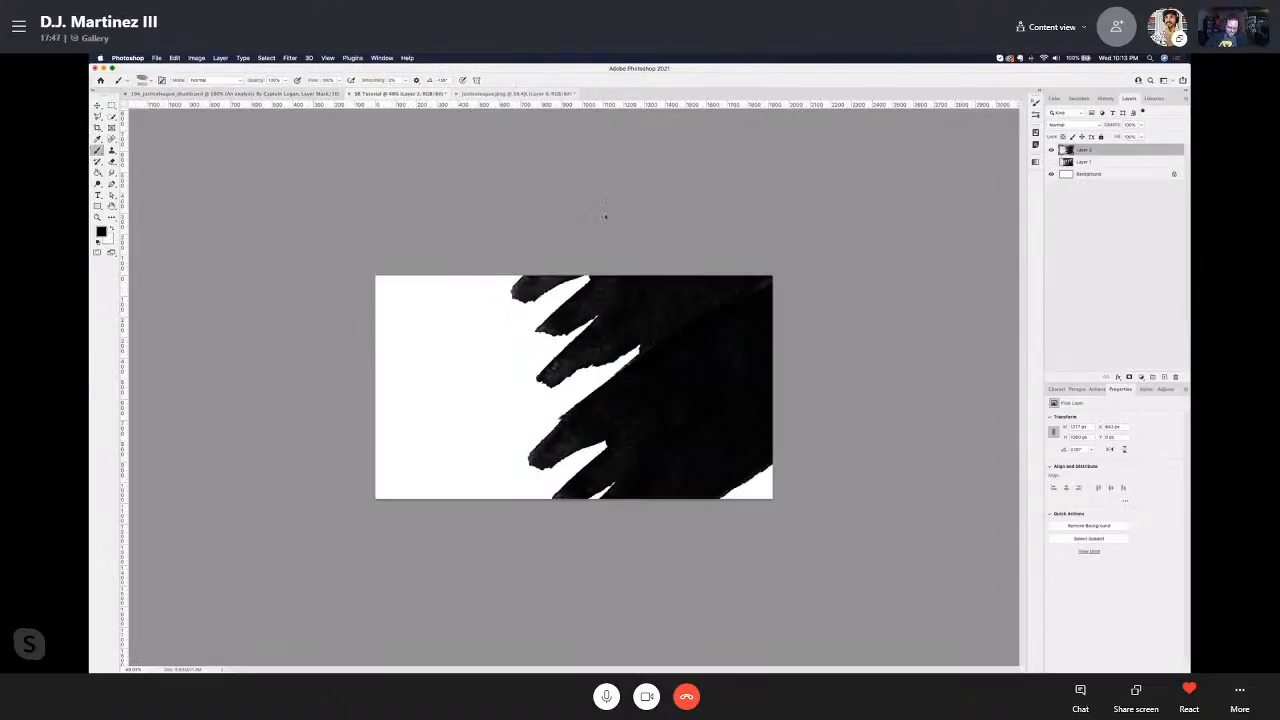
Step: Try to duplicate the watercolor brush-shape layer in the finished Justice League thumbnail document
click(281, 93)
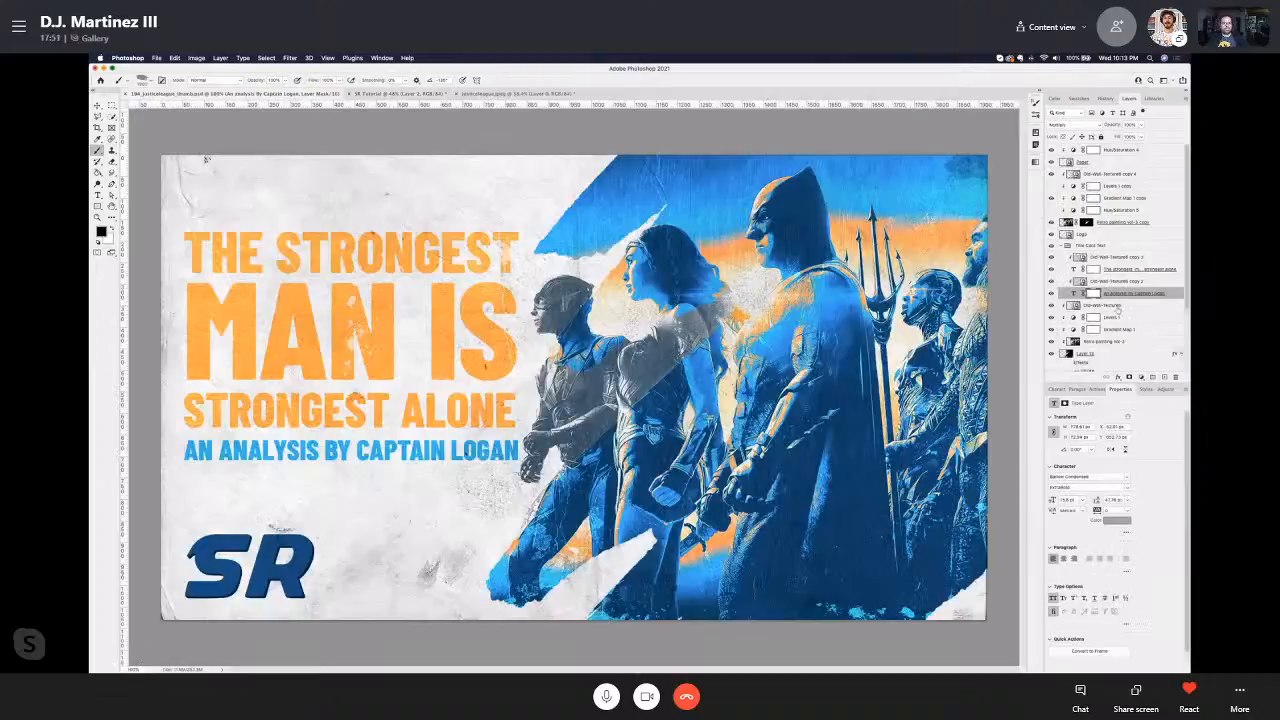
key(v)
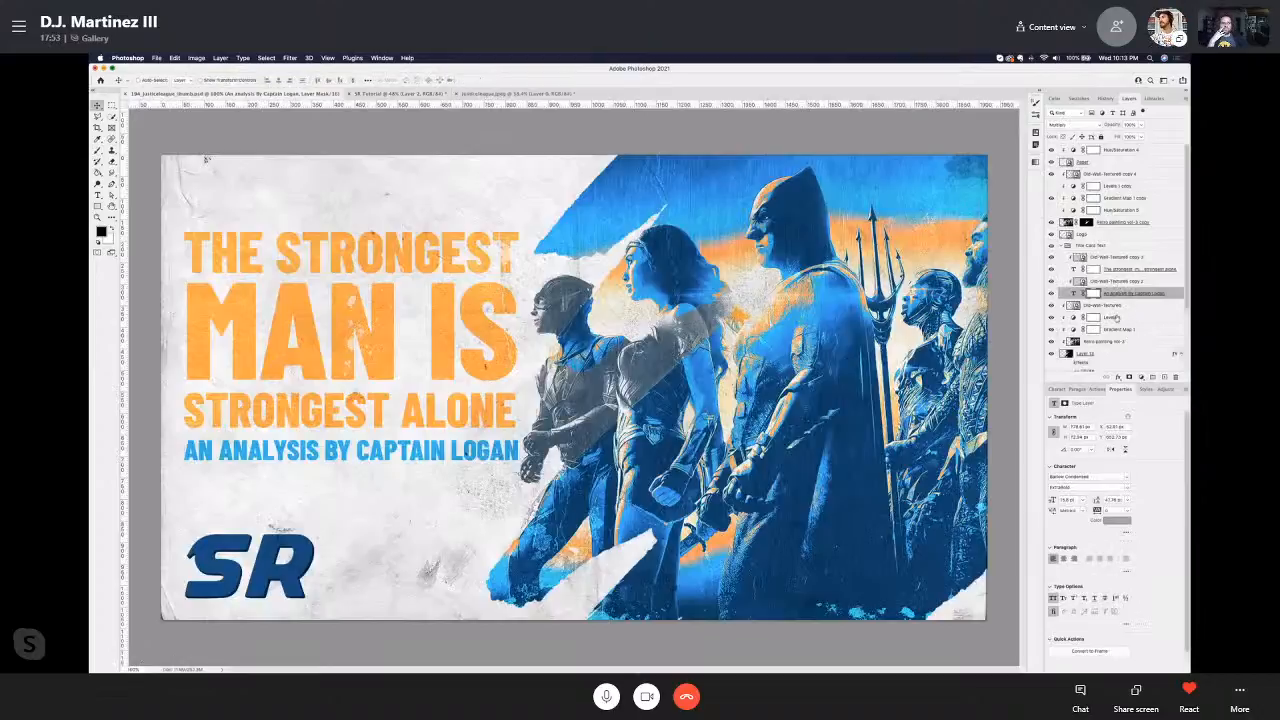
click(1106, 355)
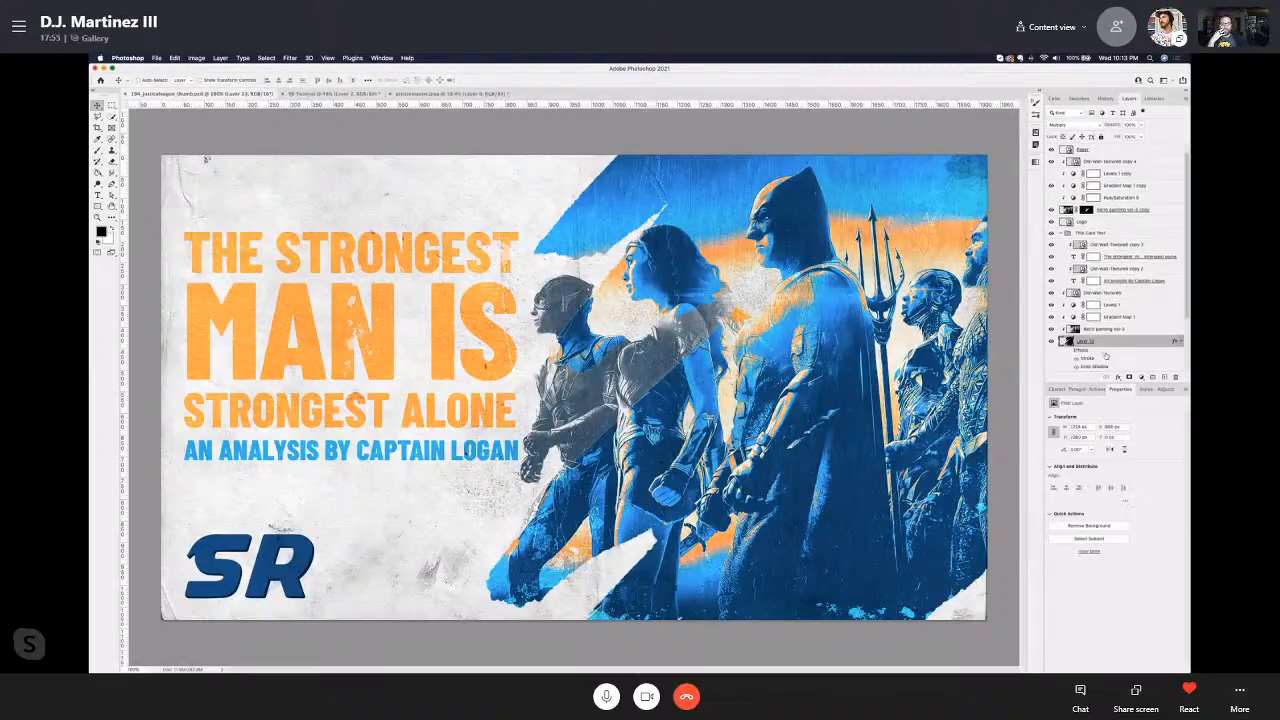
right_click(1106, 346)
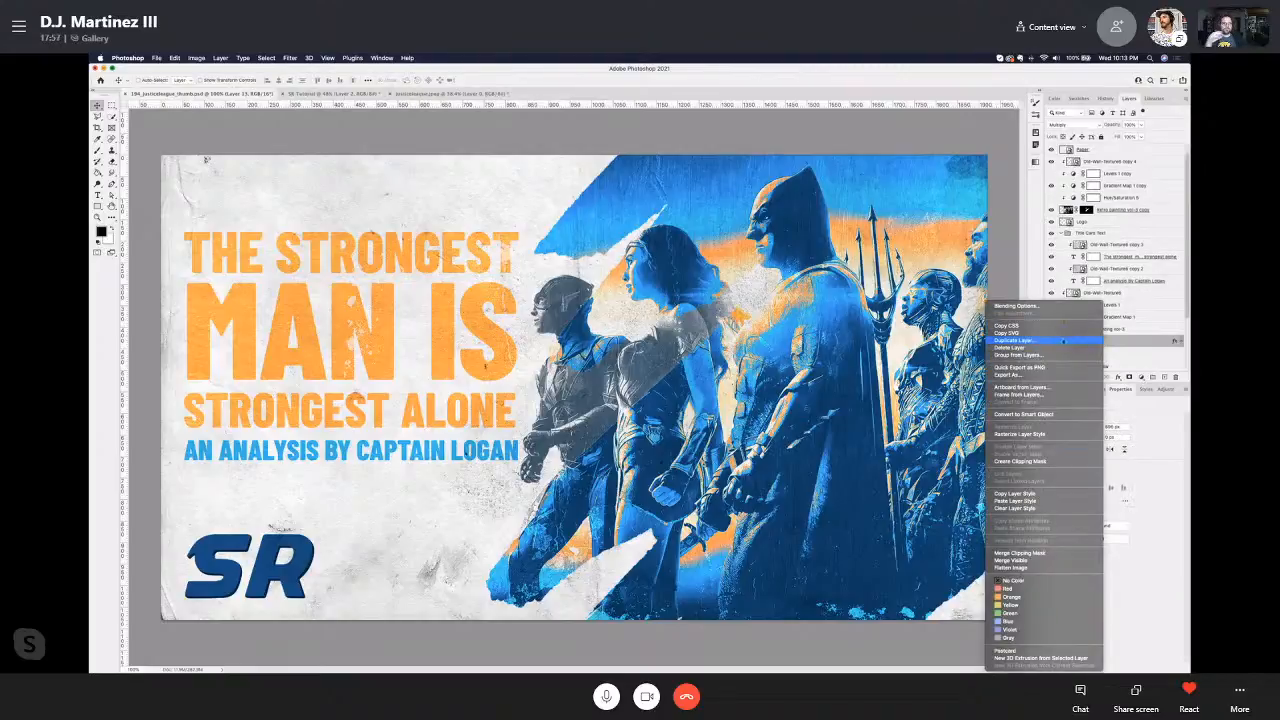
click(1033, 341)
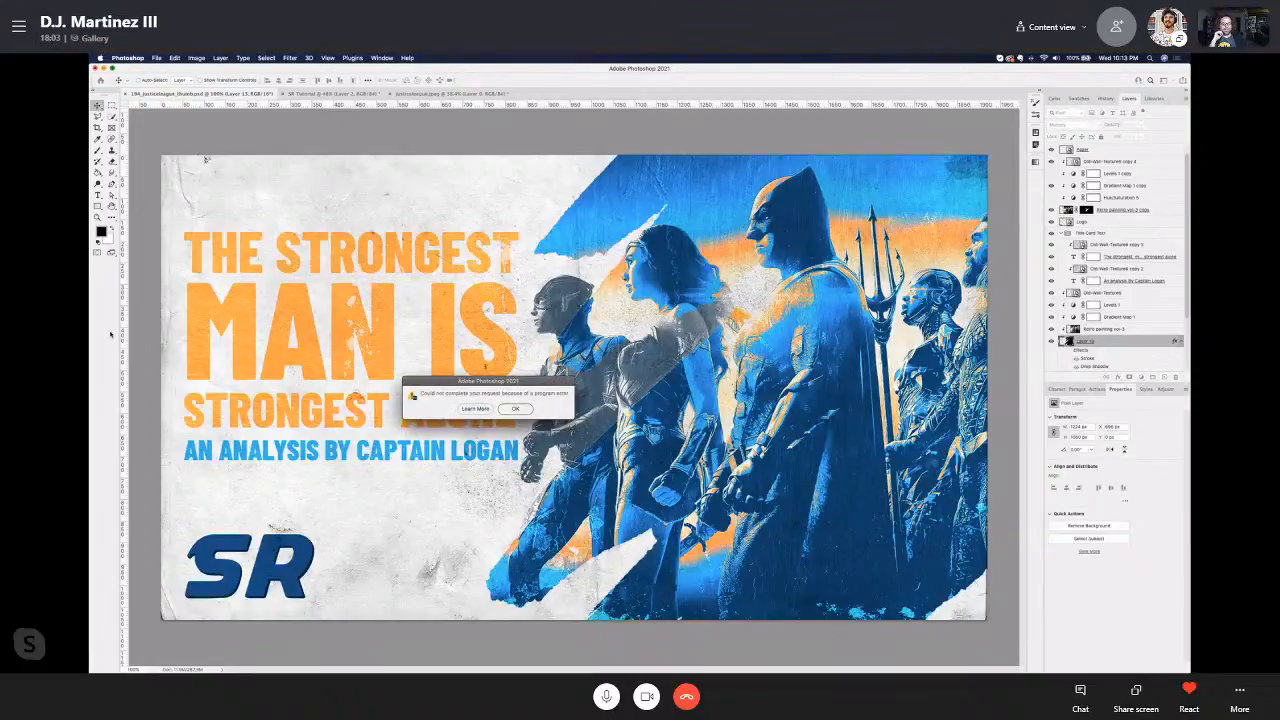
click(515, 408)
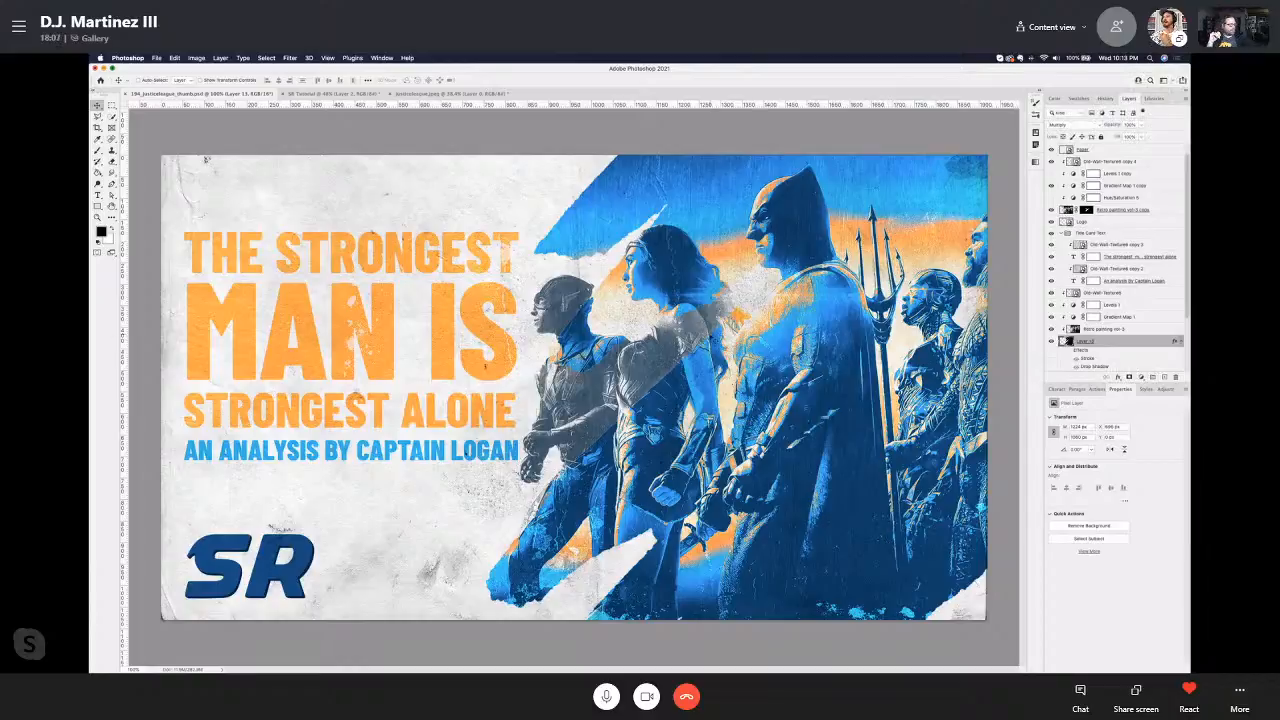
Step: Try to move the black-and-white group photo in its source document with the Move tool
click(488, 93)
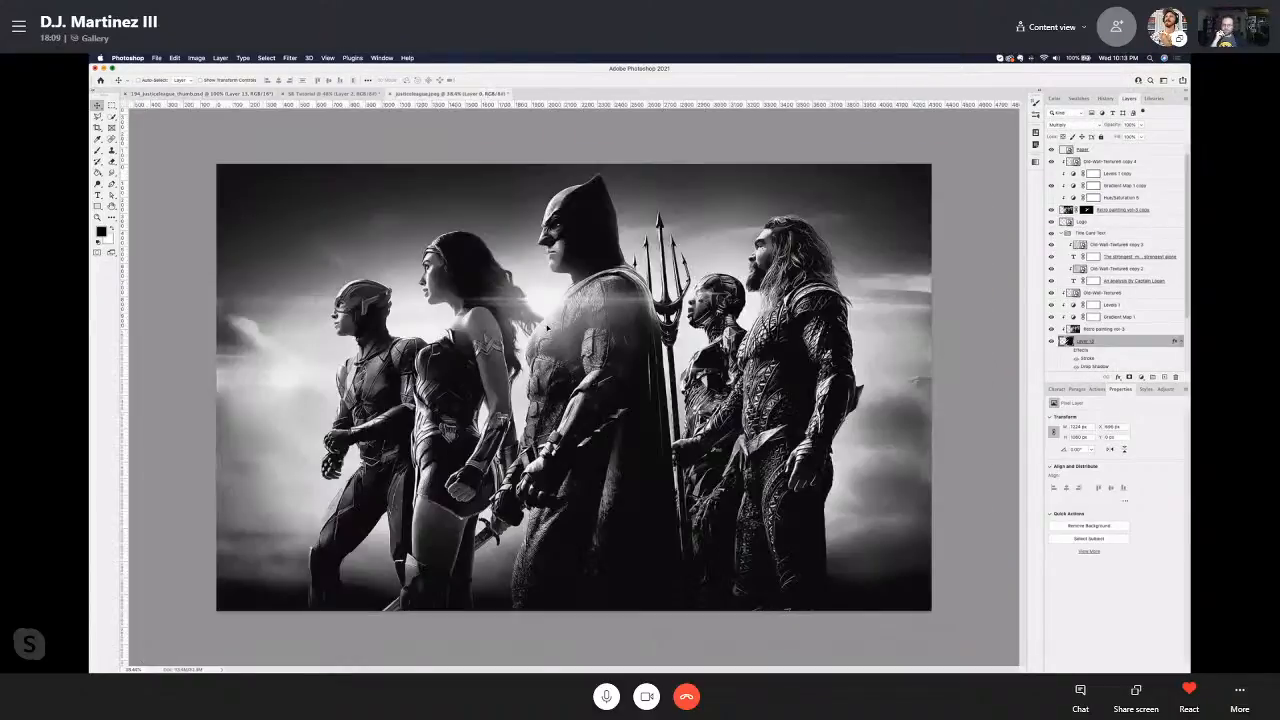
drag(548, 327, 549, 329)
click(703, 265)
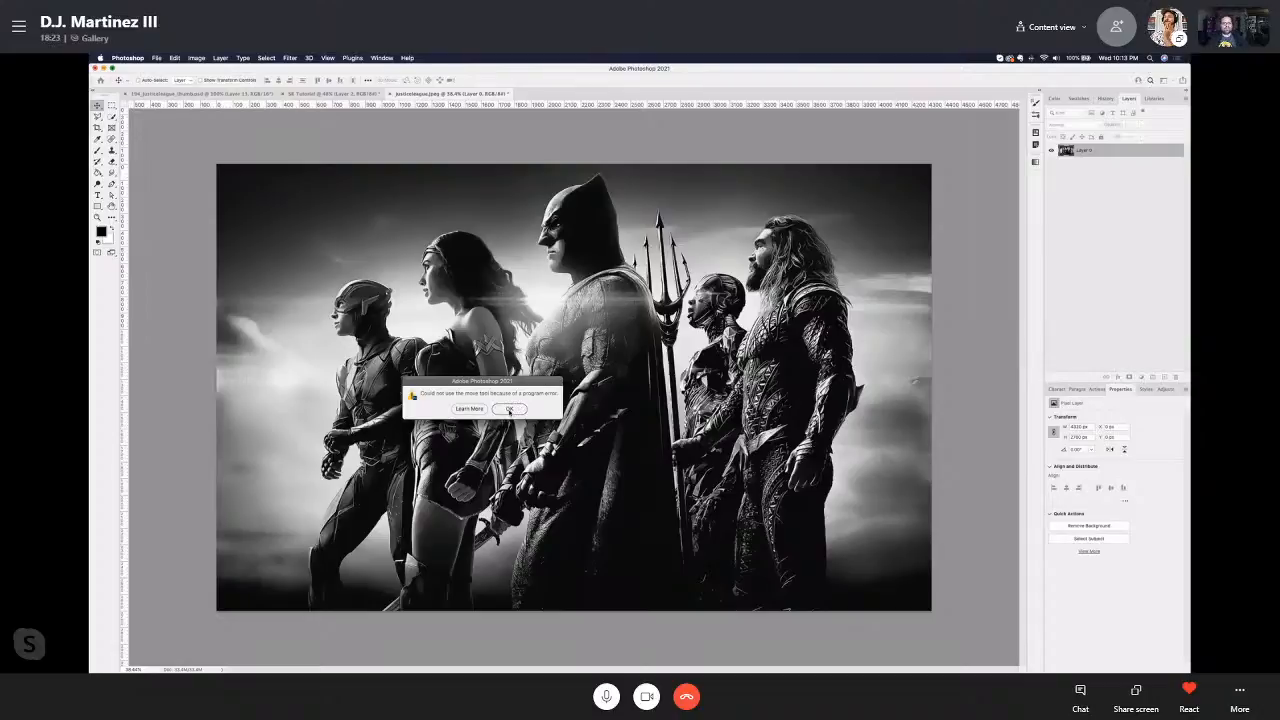
click(509, 410)
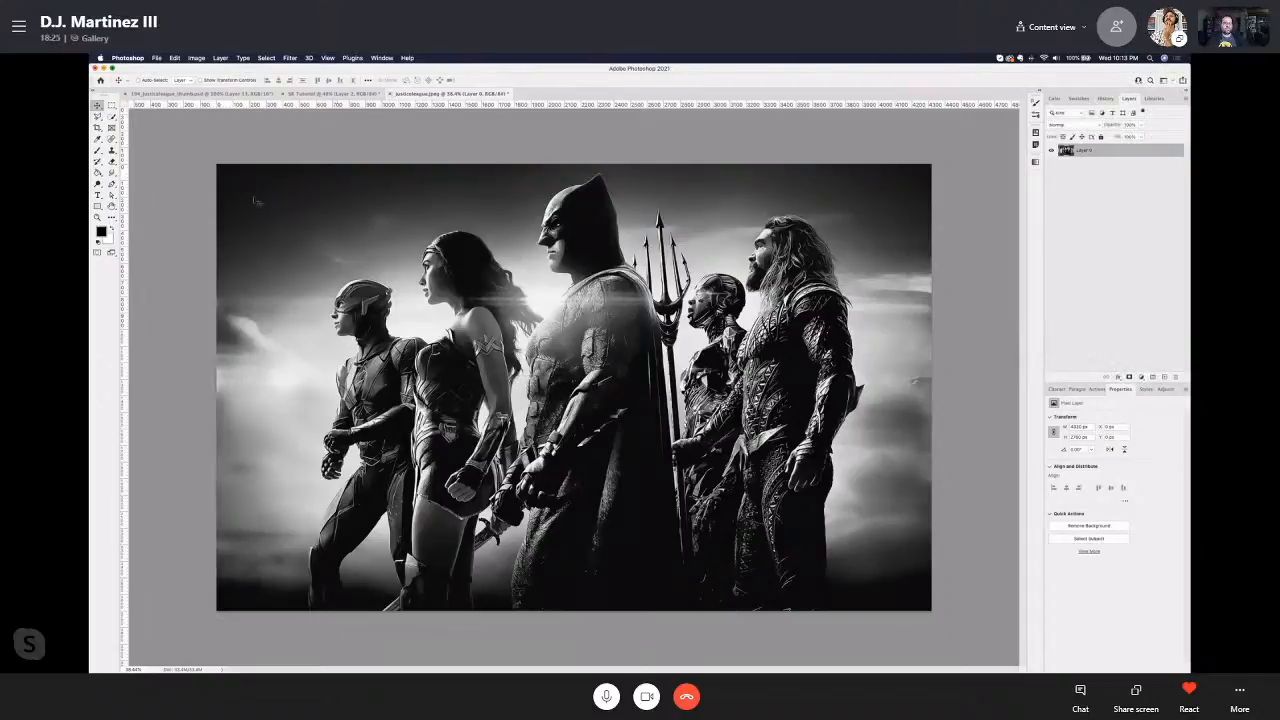
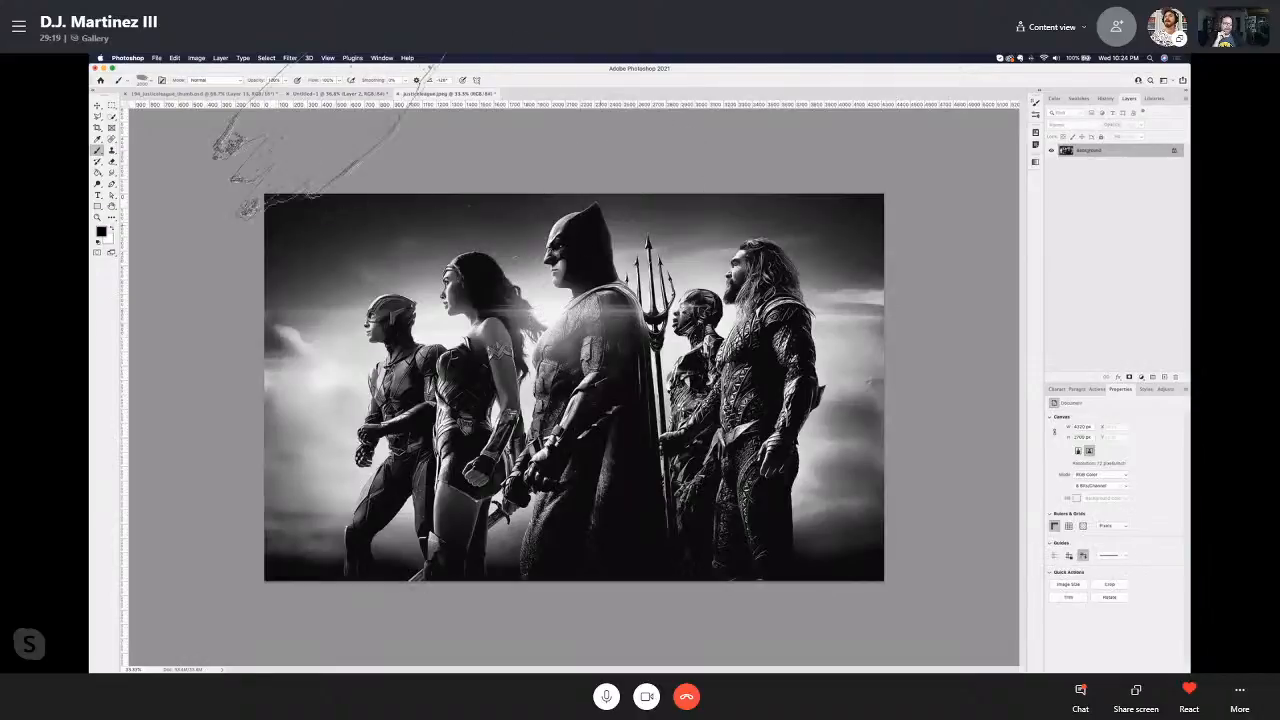
Step: Stamp the black diagonal watercolor brush repeatedly over the blank canvas's upper right until the shape is nearly solid
click(200, 93)
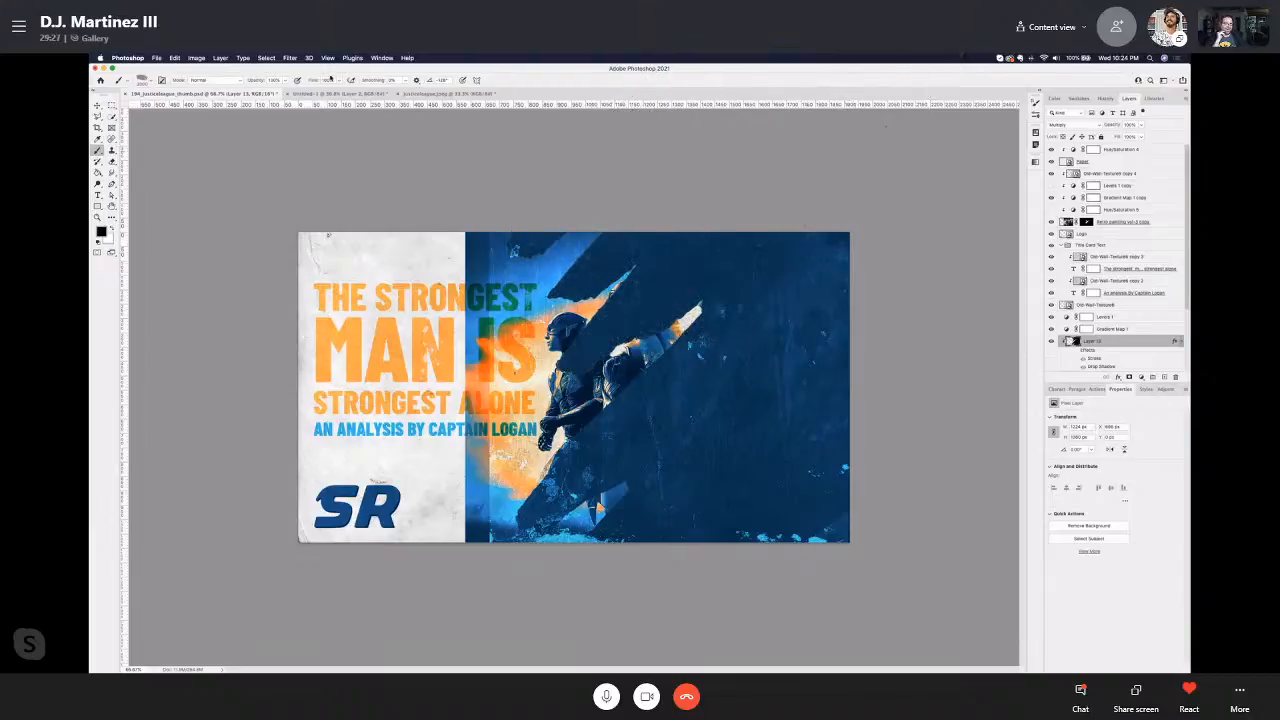
click(361, 94)
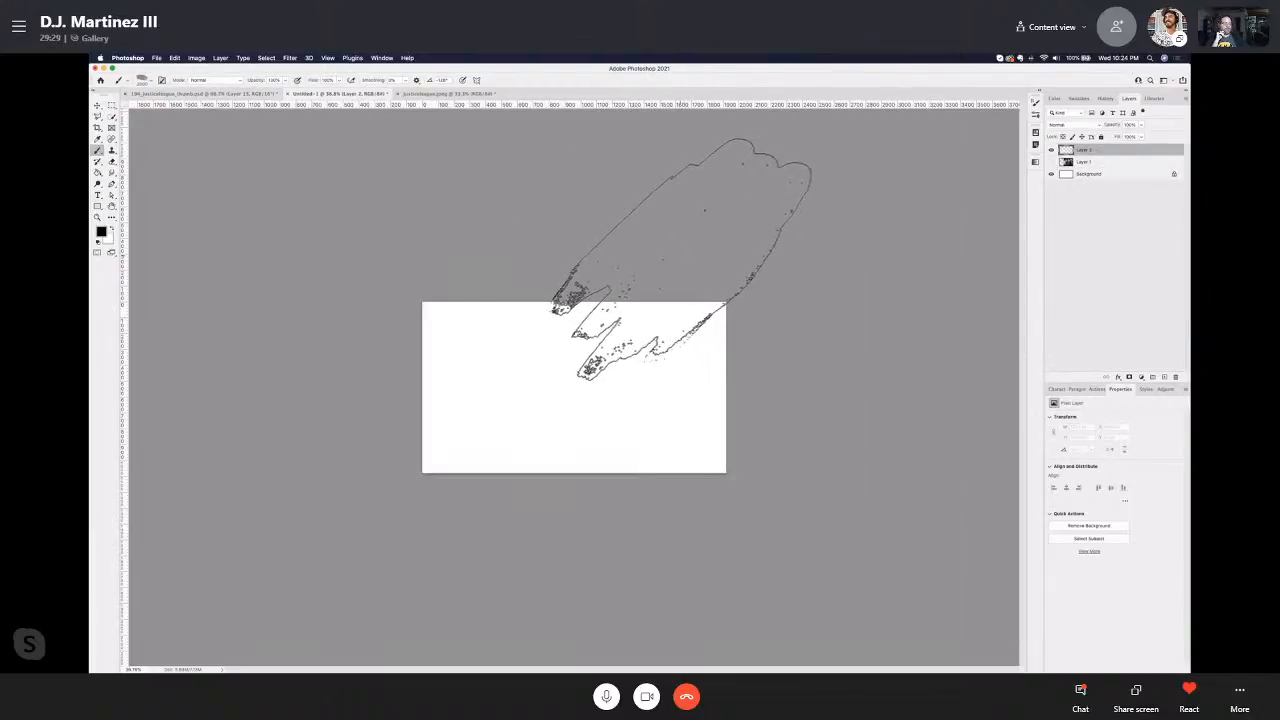
click(675, 256)
click(675, 256)
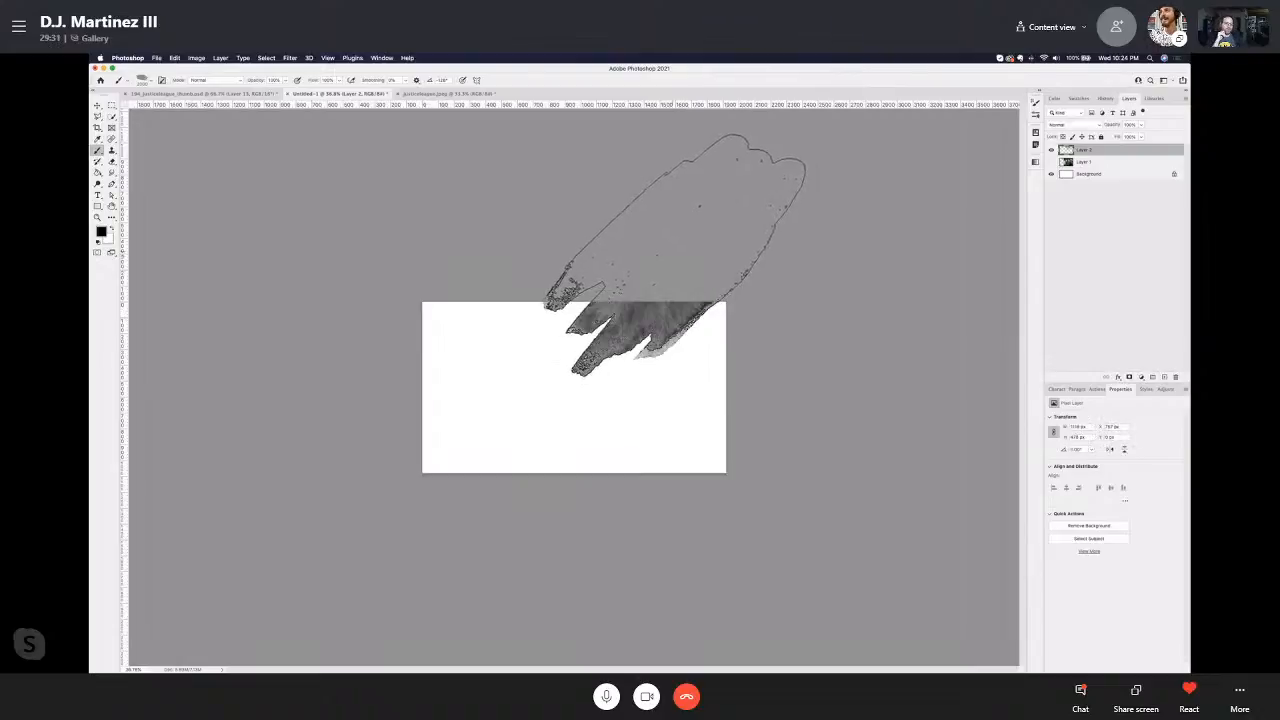
click(675, 256)
click(675, 256)
click(675, 256)
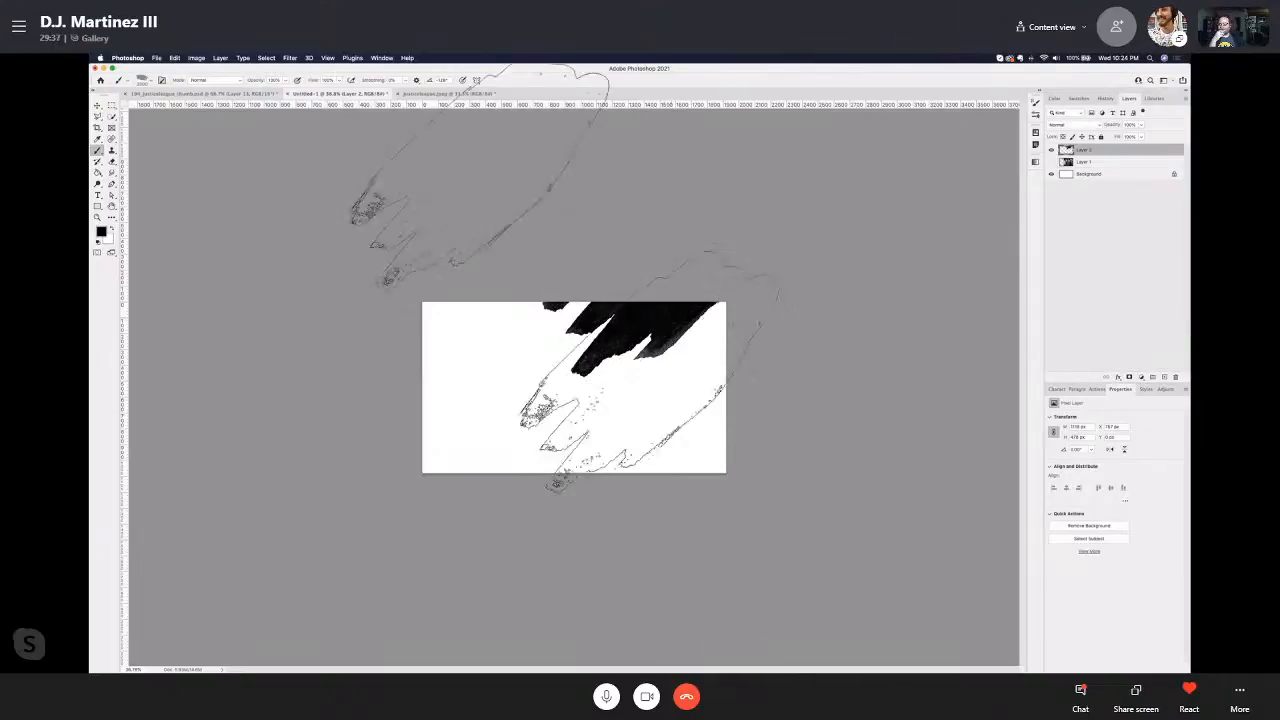
Step: Check the finished thumbnail and stamp a second black watercolor shape over the canvas's lower right, overlapping the first
click(206, 94)
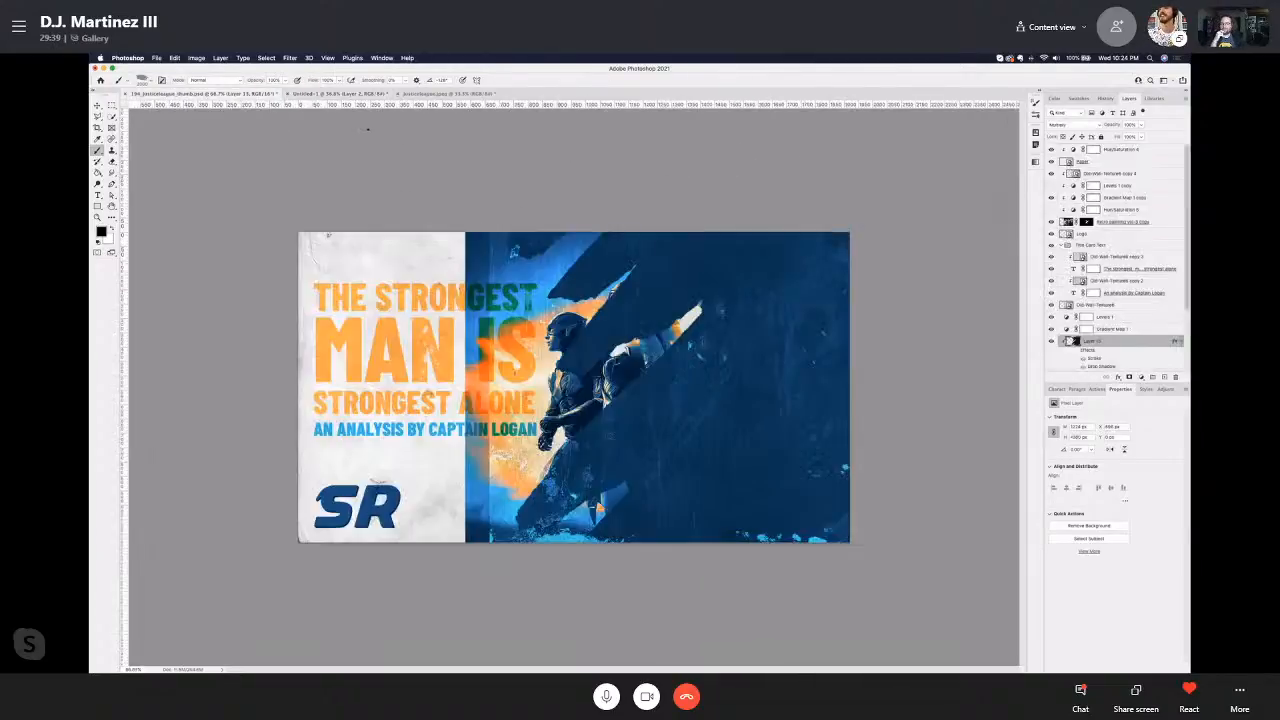
click(338, 93)
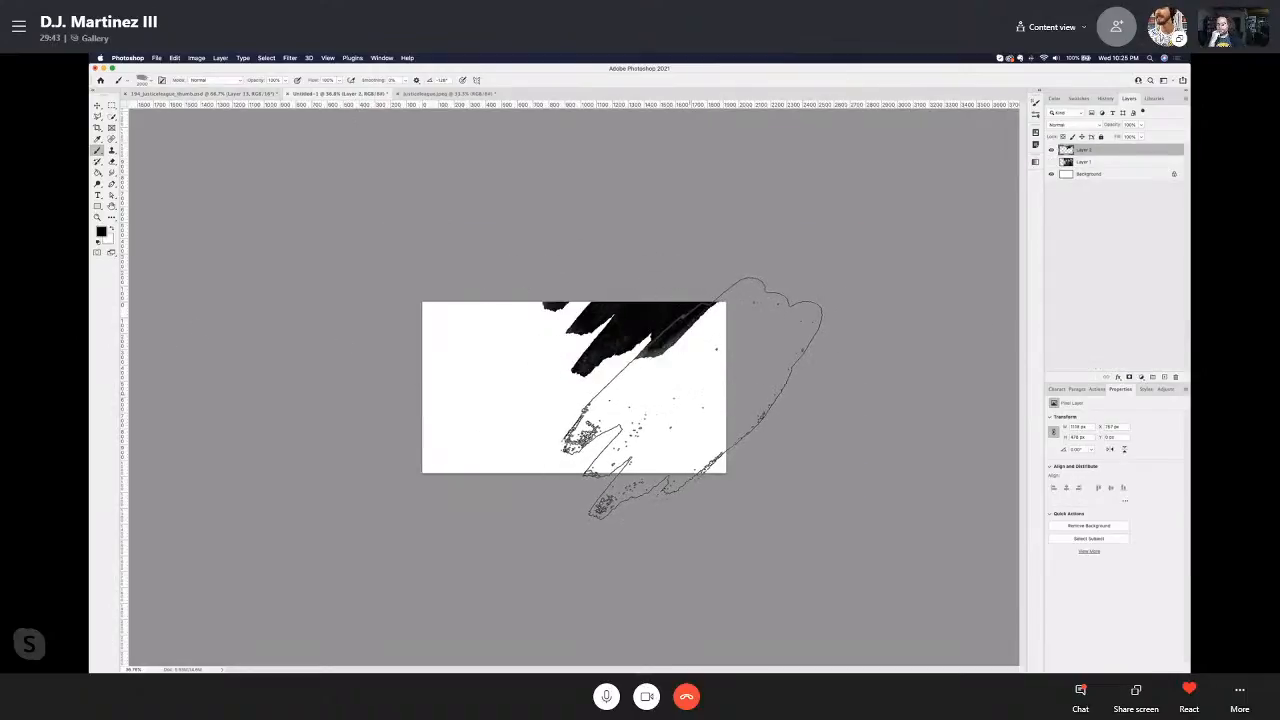
click(690, 400)
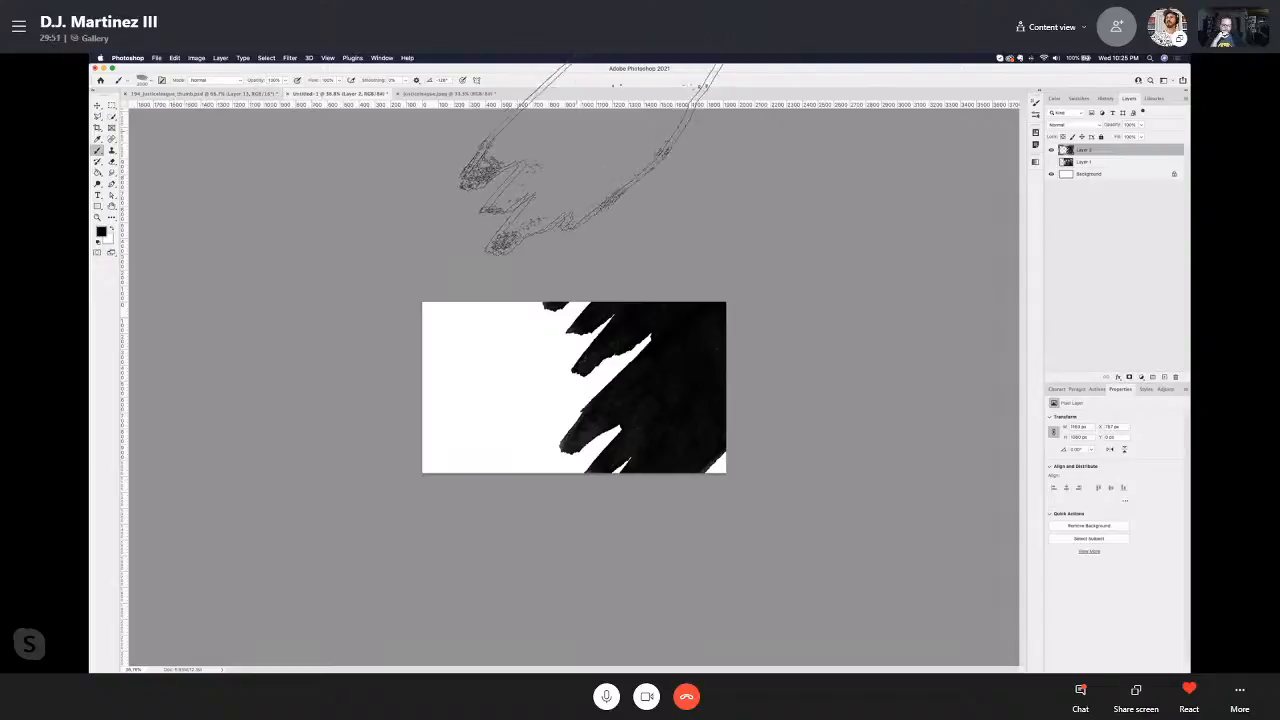
Step: Move the painted brush-shape layer below the group photo layer and make the photo visible again
click(448, 93)
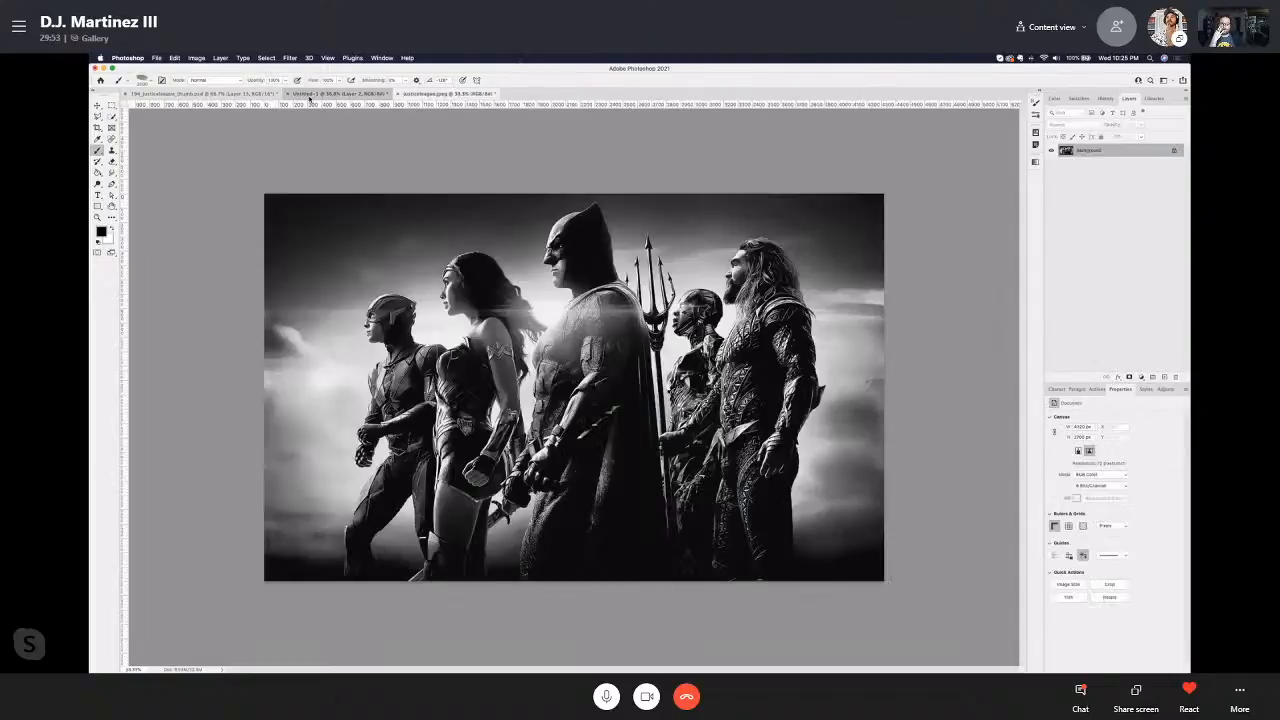
click(310, 93)
click(246, 93)
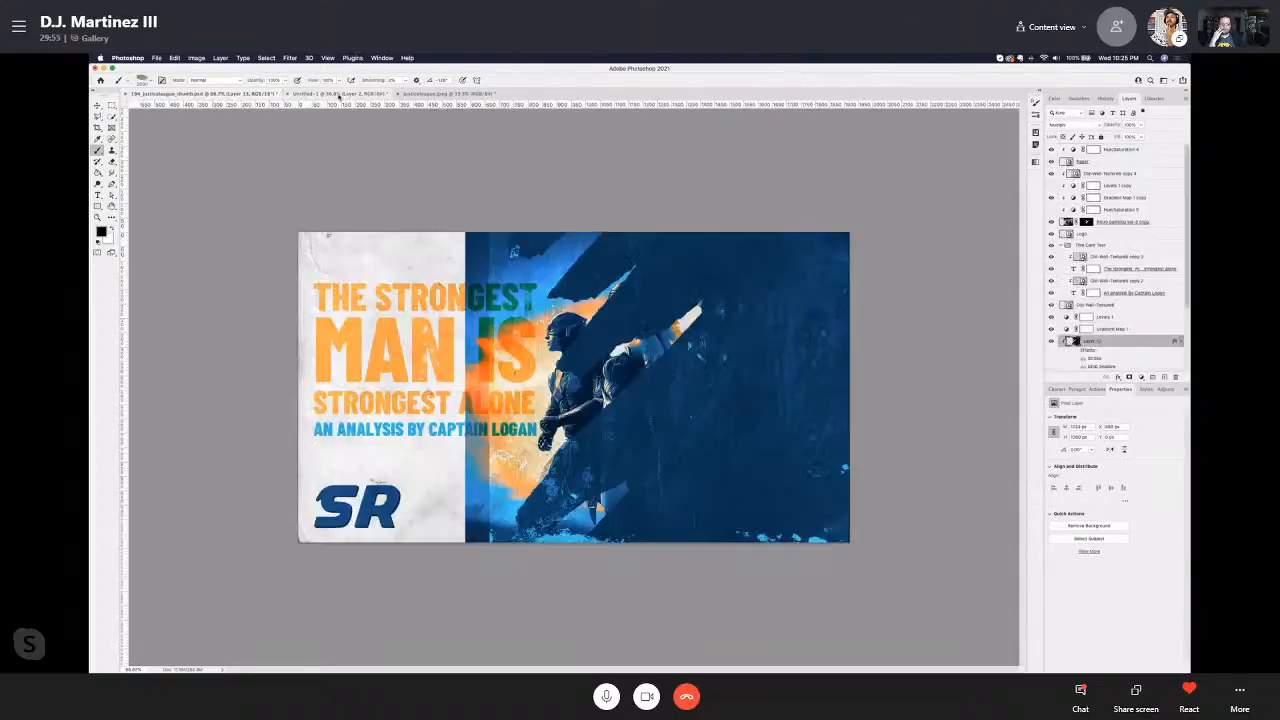
click(338, 93)
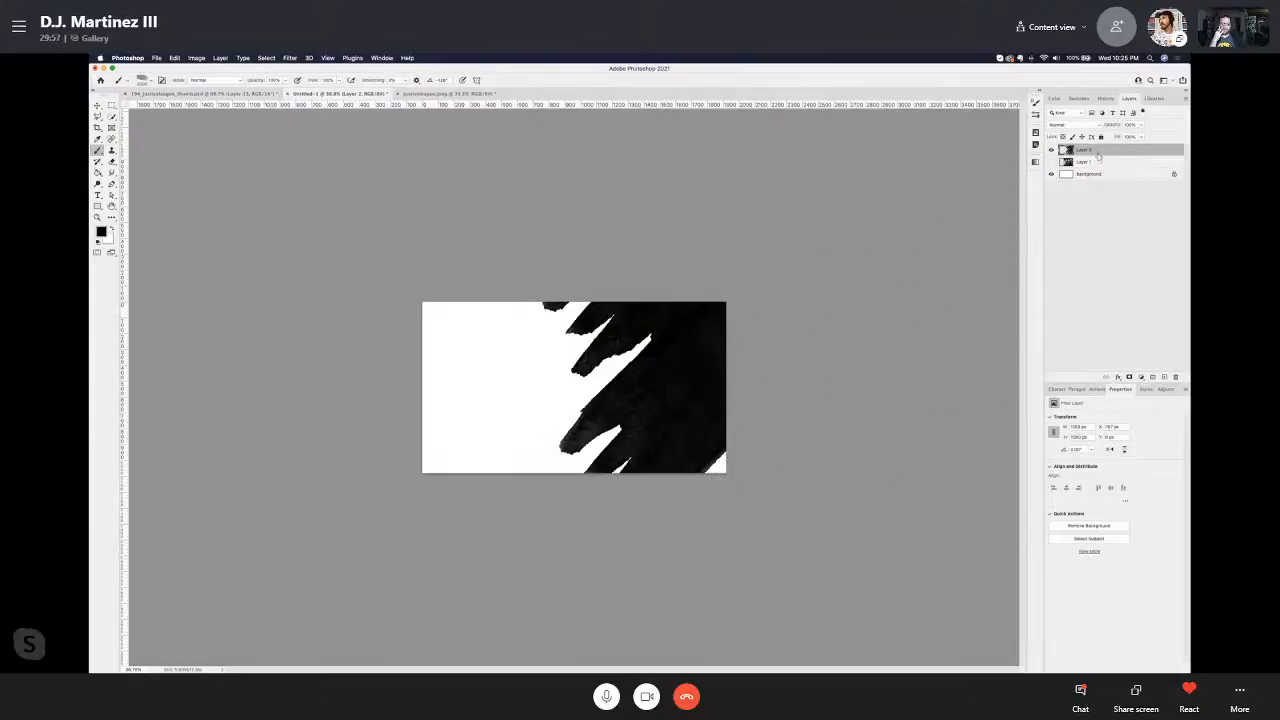
drag(1097, 152, 1095, 168)
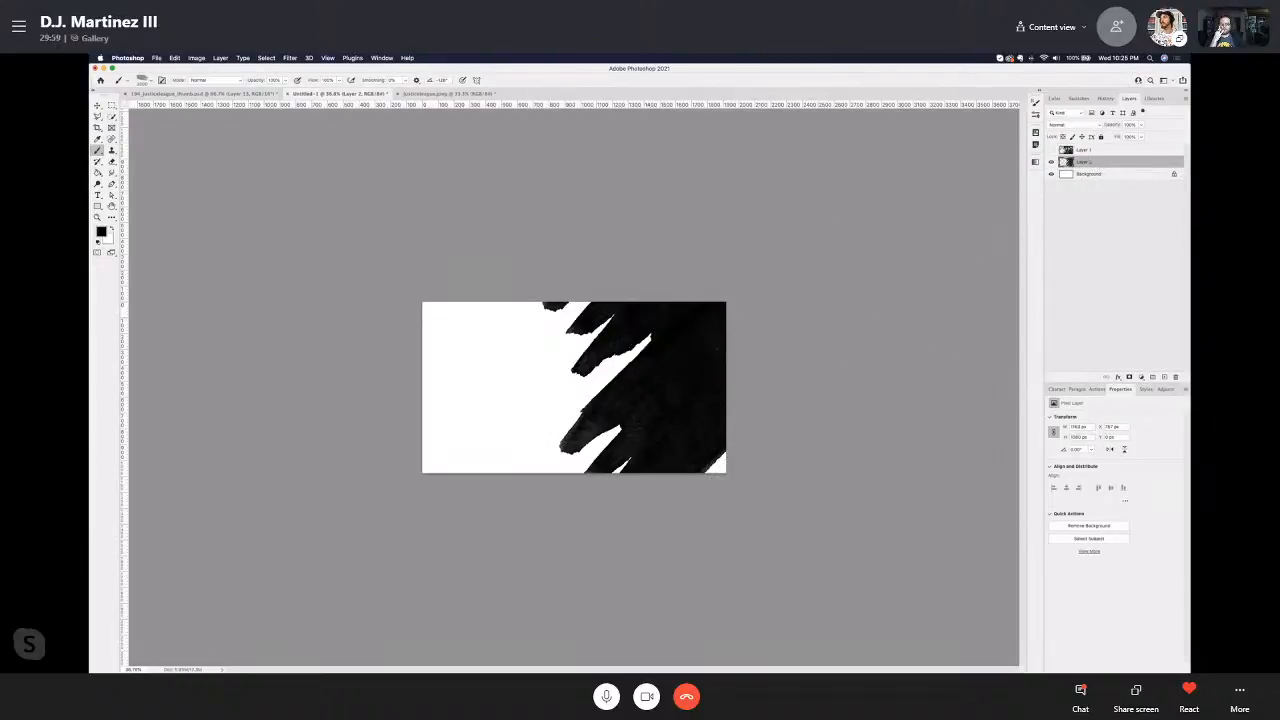
click(1051, 149)
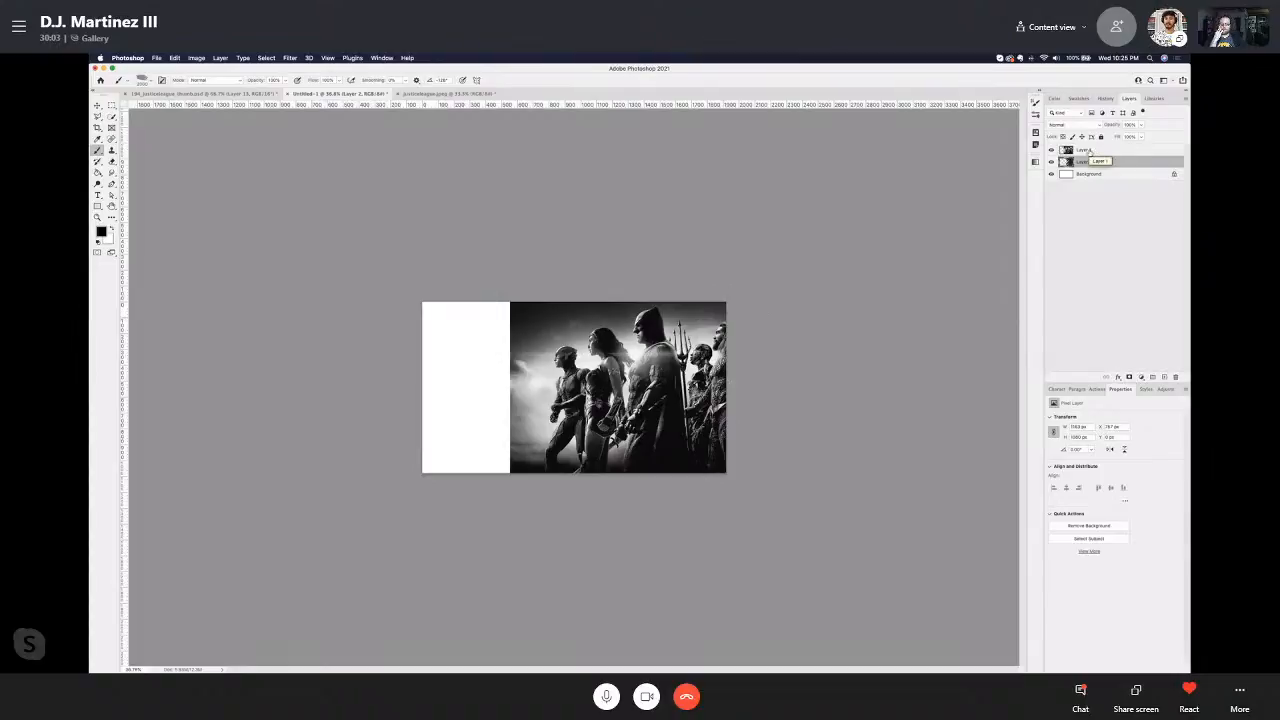
Step: Clip the group photo to the brush-shape layer beneath it with a clipping mask
key(super+1)
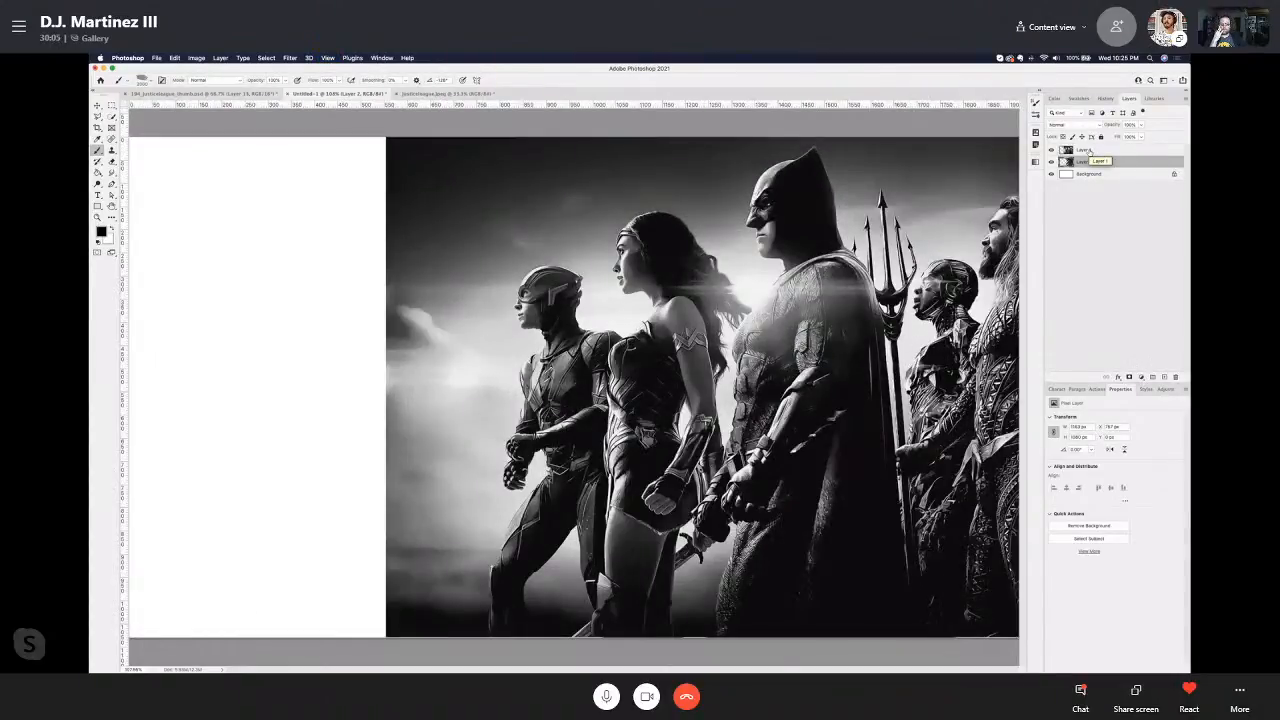
right_click(1090, 151)
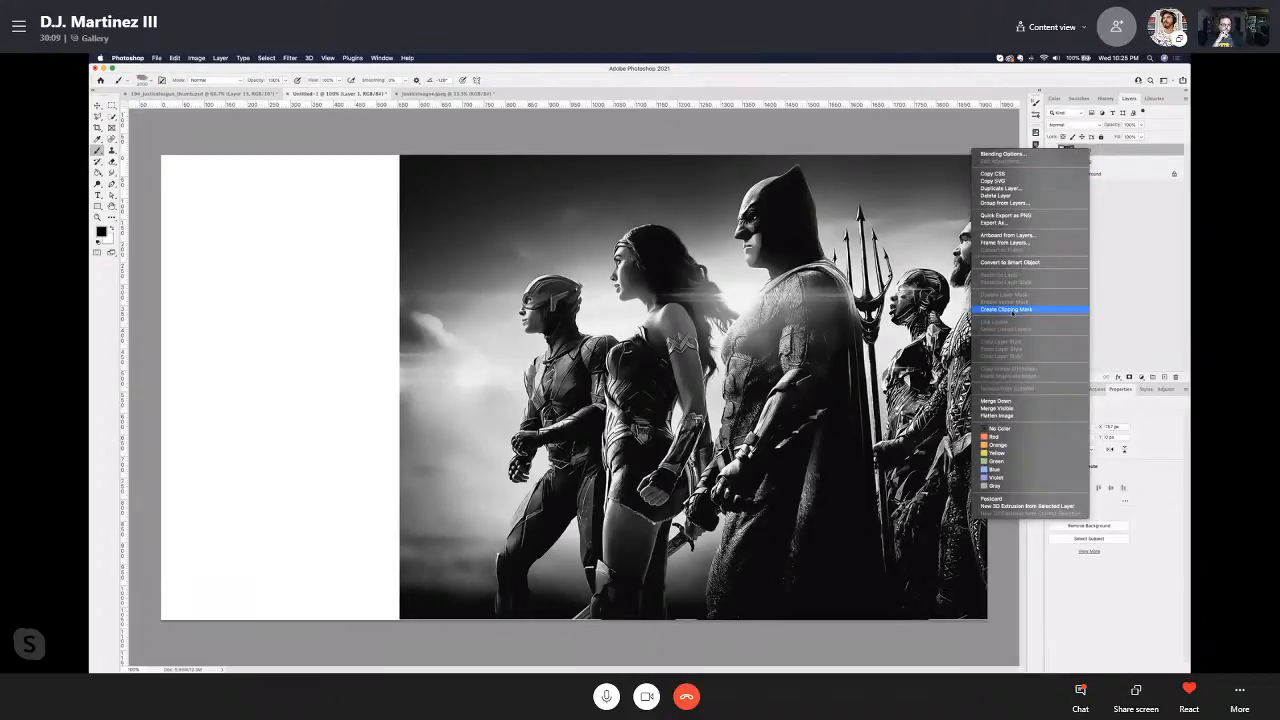
click(1012, 310)
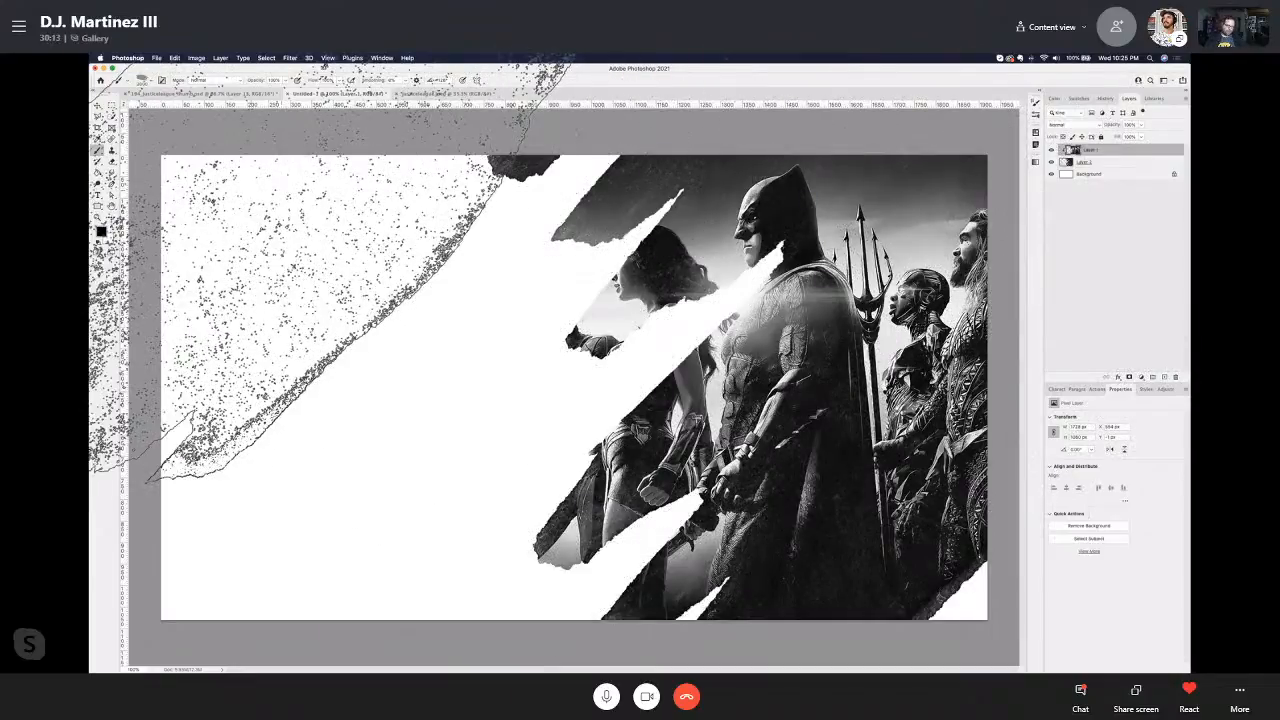
scroll(457, 388, down, 5)
scroll(457, 388, up, 5)
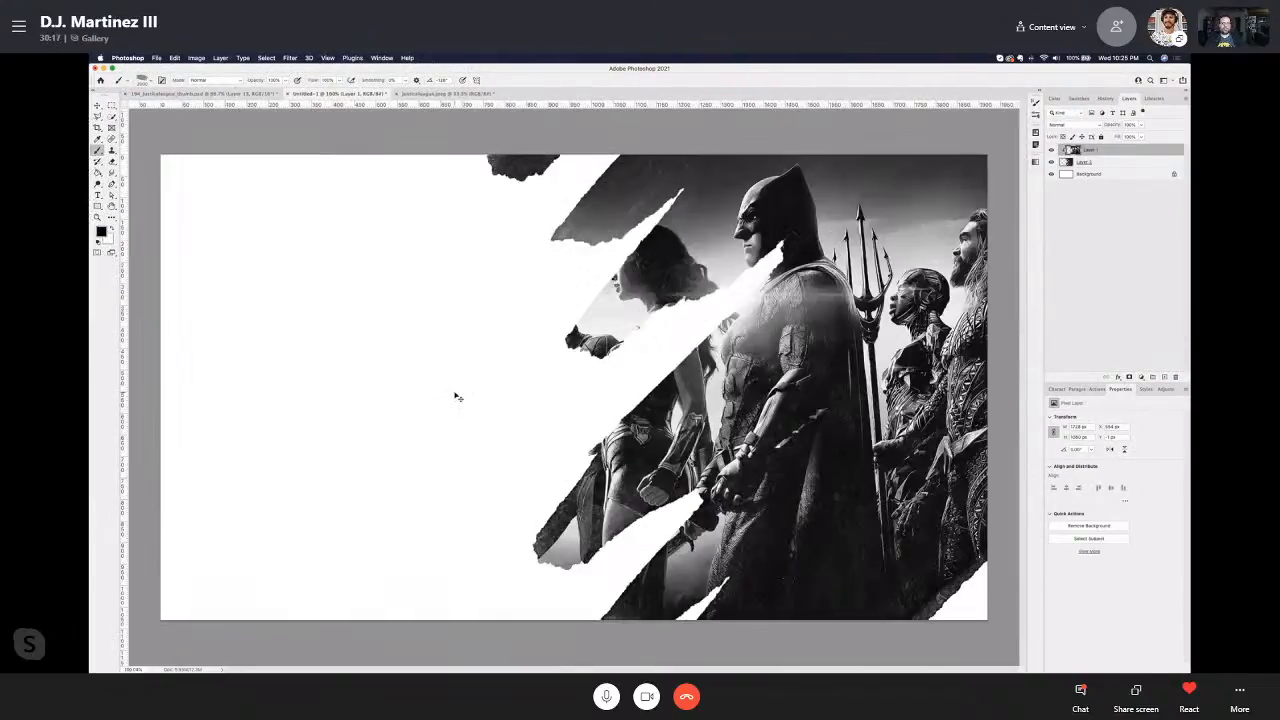
key(super+minus)
key(v)
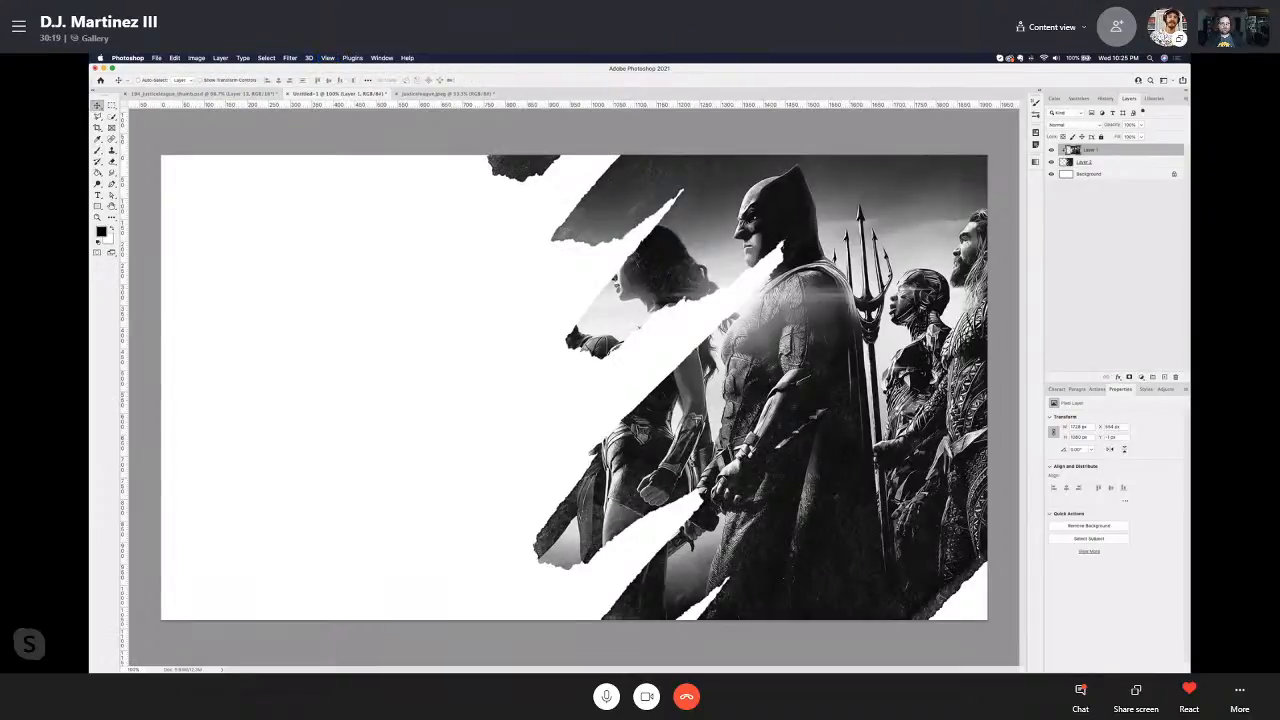
Step: Add a Gradient Map adjustment layer directly above the brush-shape layer
key(super+Tab)
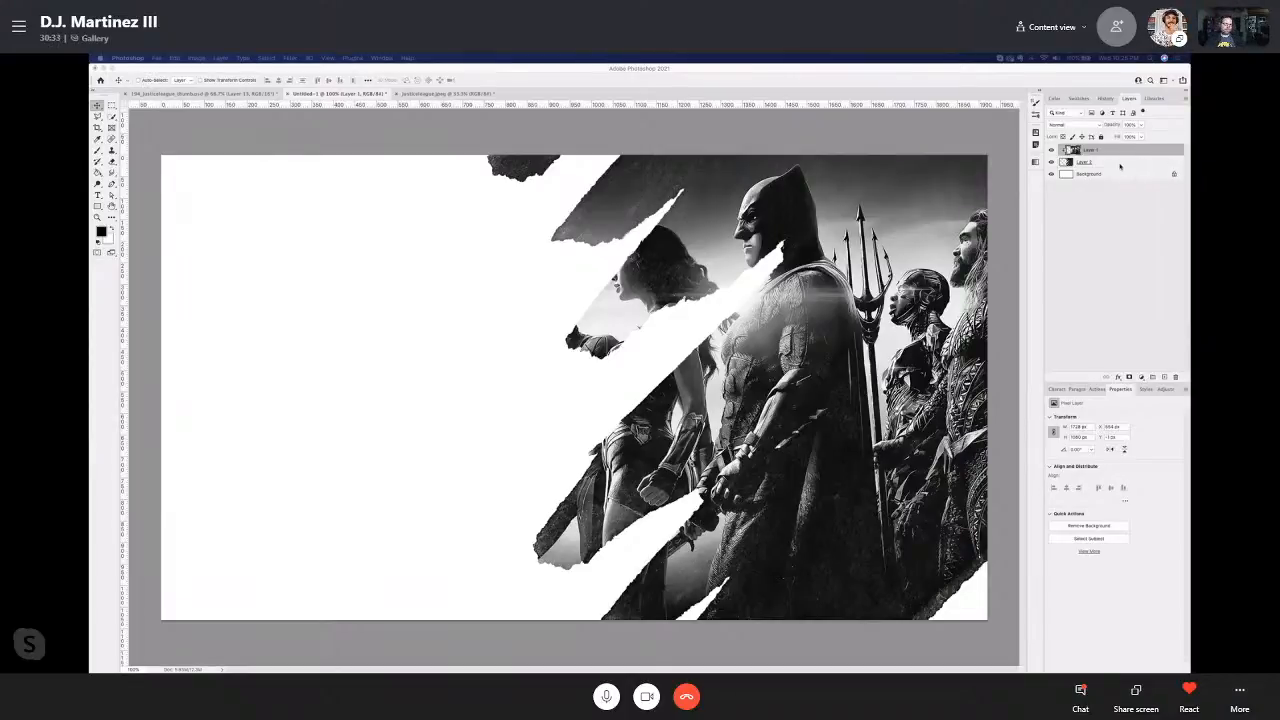
click(1116, 163)
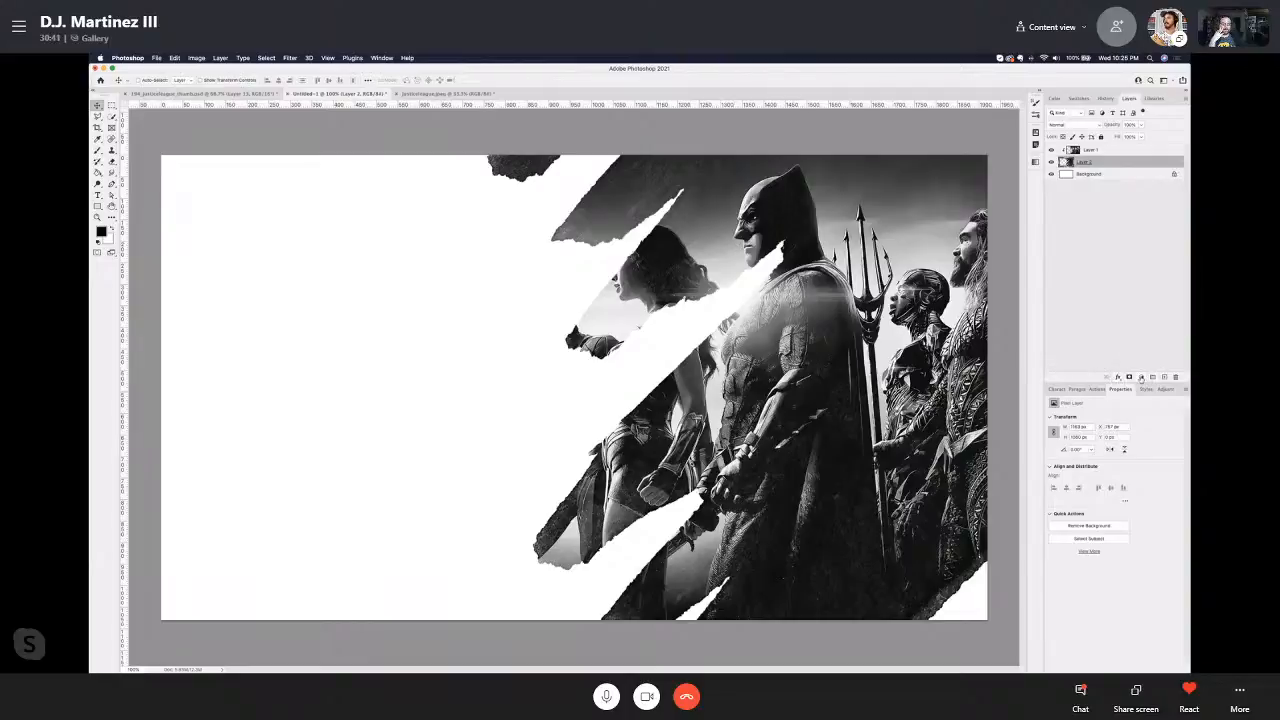
click(1140, 378)
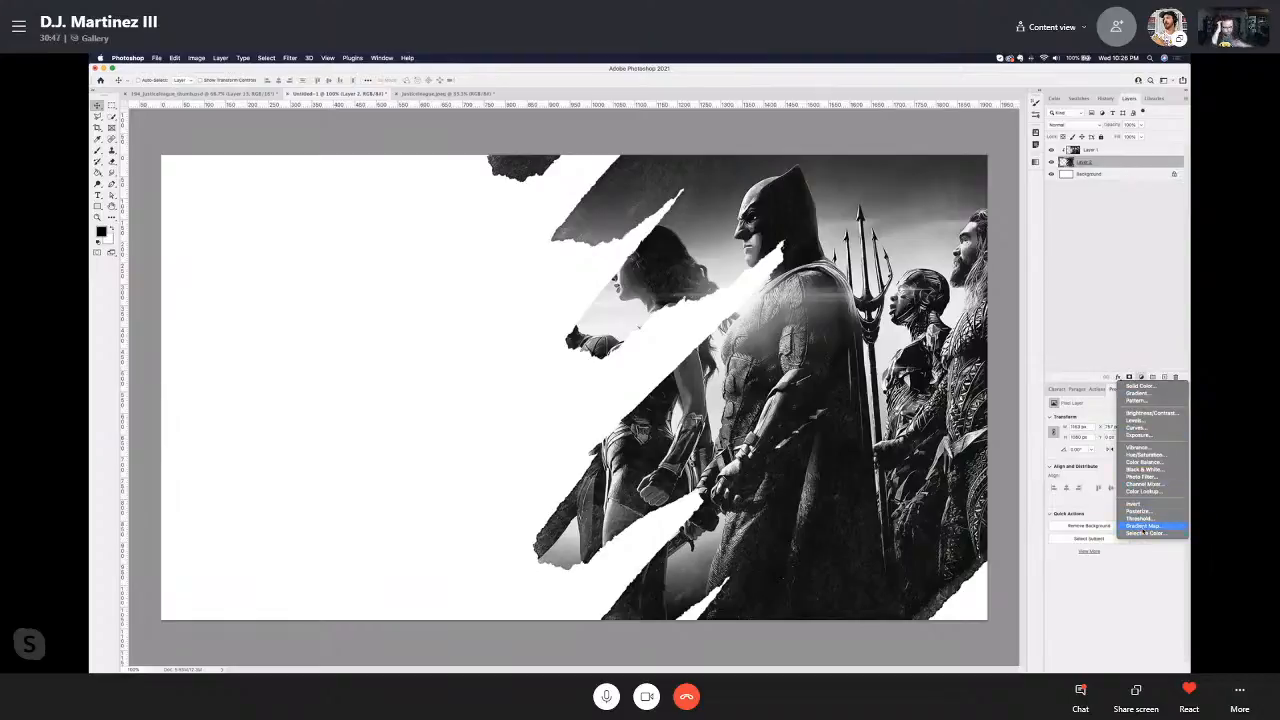
click(1143, 525)
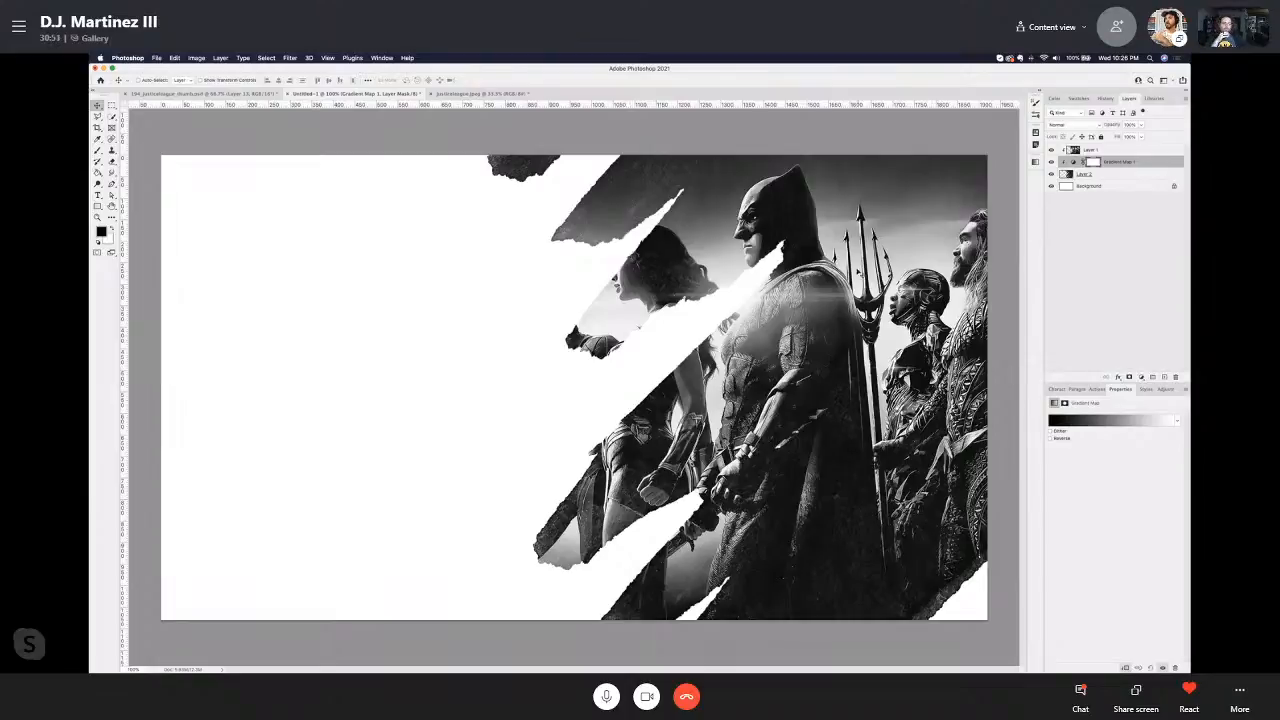
click(1090, 425)
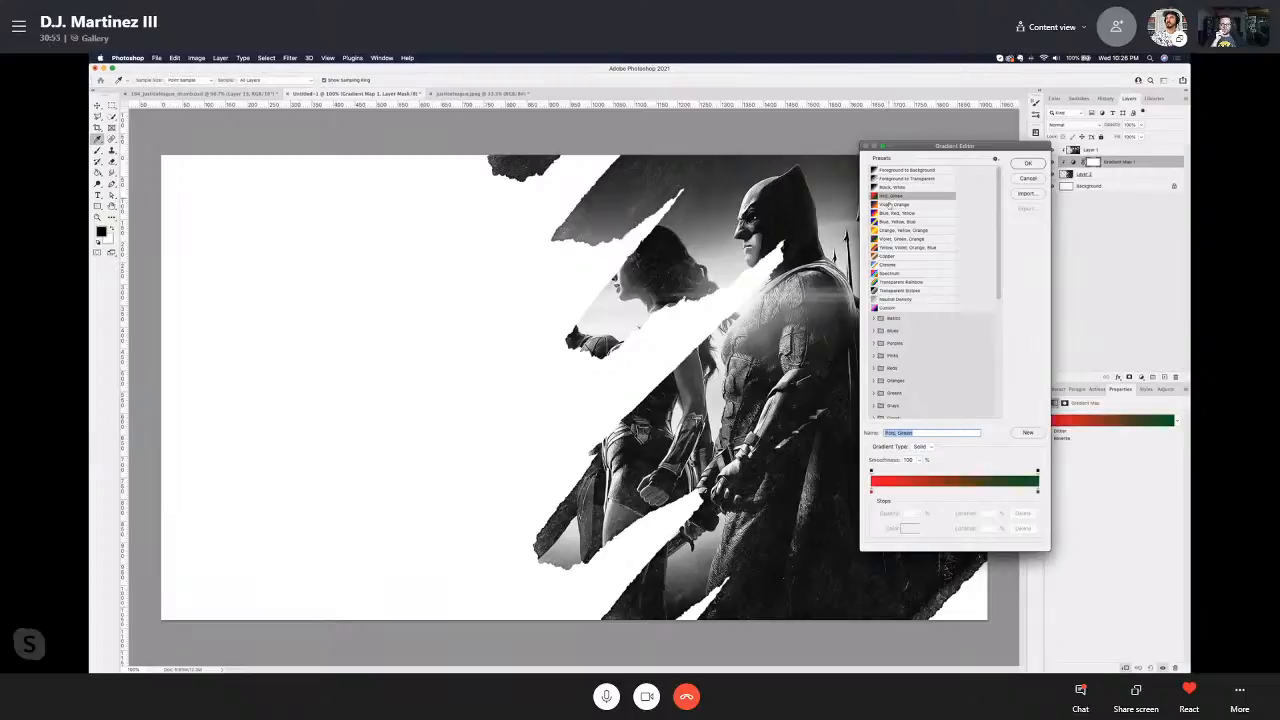
click(888, 196)
click(891, 231)
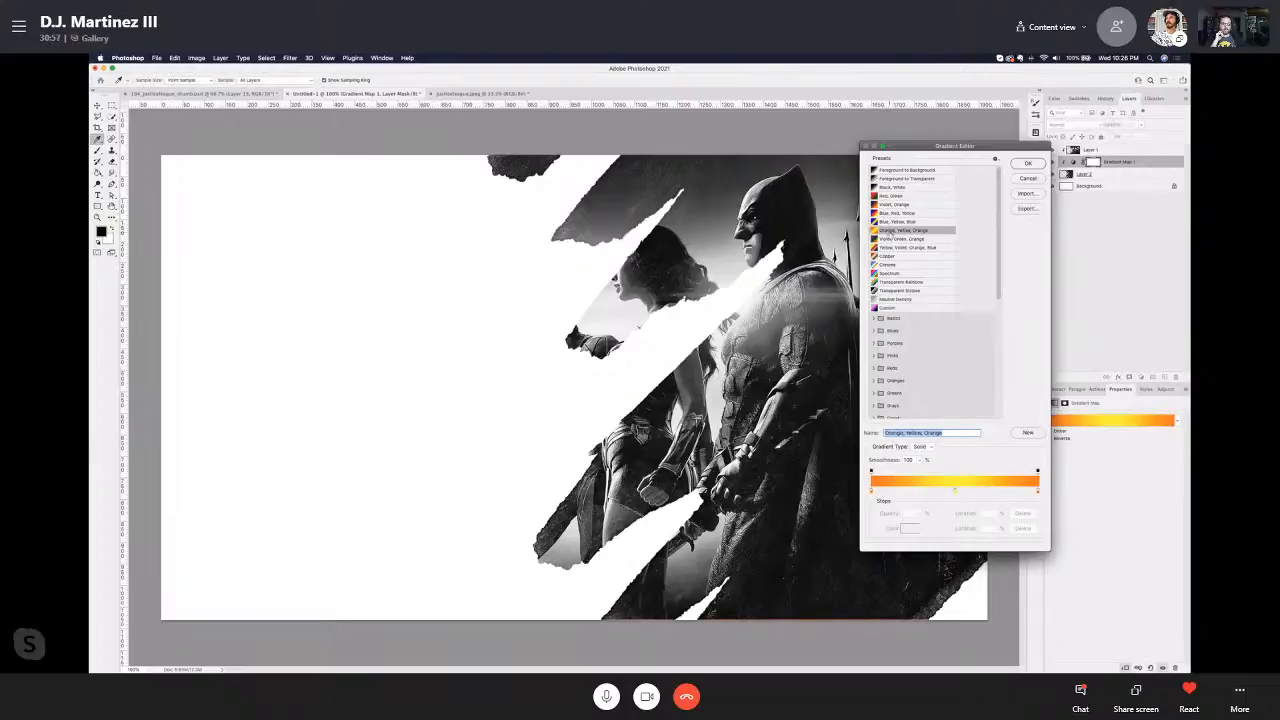
click(892, 239)
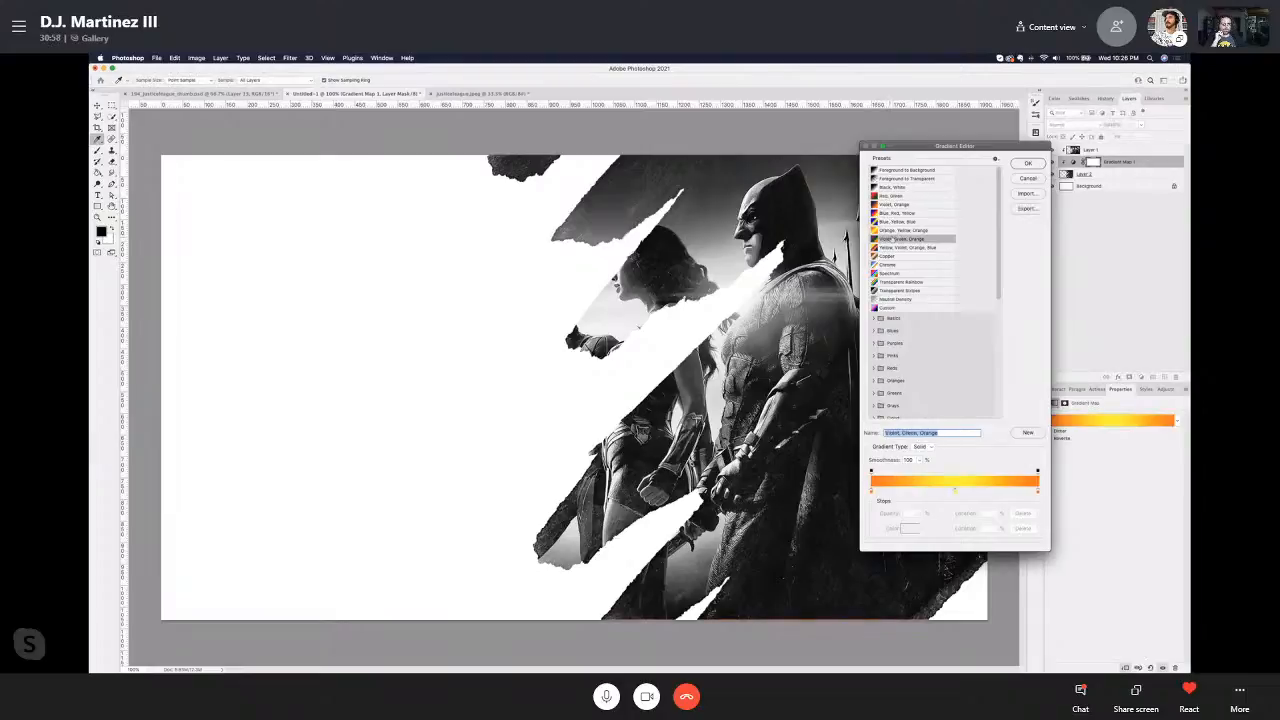
click(1028, 178)
Step: Move the Gradient Map adjustment layer above the clipped photo layer, keeping it in the clipping group
mouse_move(1115, 163)
mouse_down()
mouse_move(1115, 143)
mouse_move(1104, 150)
mouse_up()
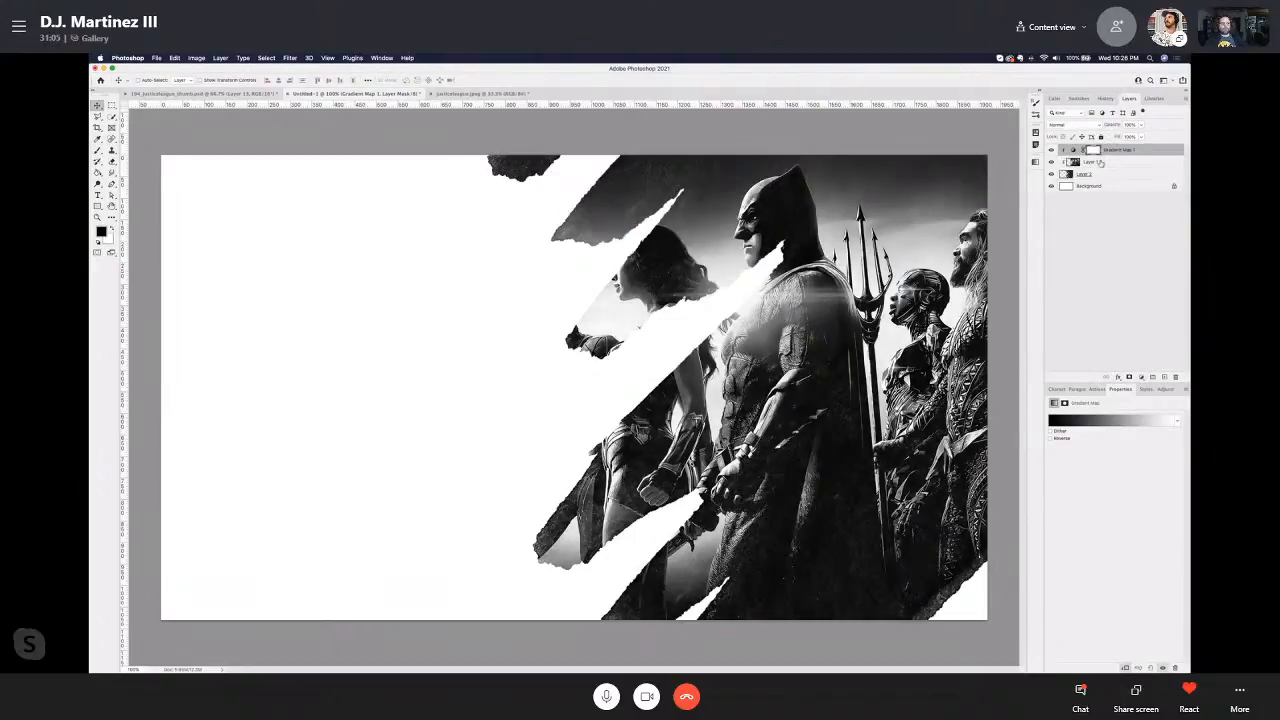
Step: Open the gradient map's gradient for editing and preview presets such as Orange, Yellow, Orange, Chrome and Spectrum on the photo
click(1094, 420)
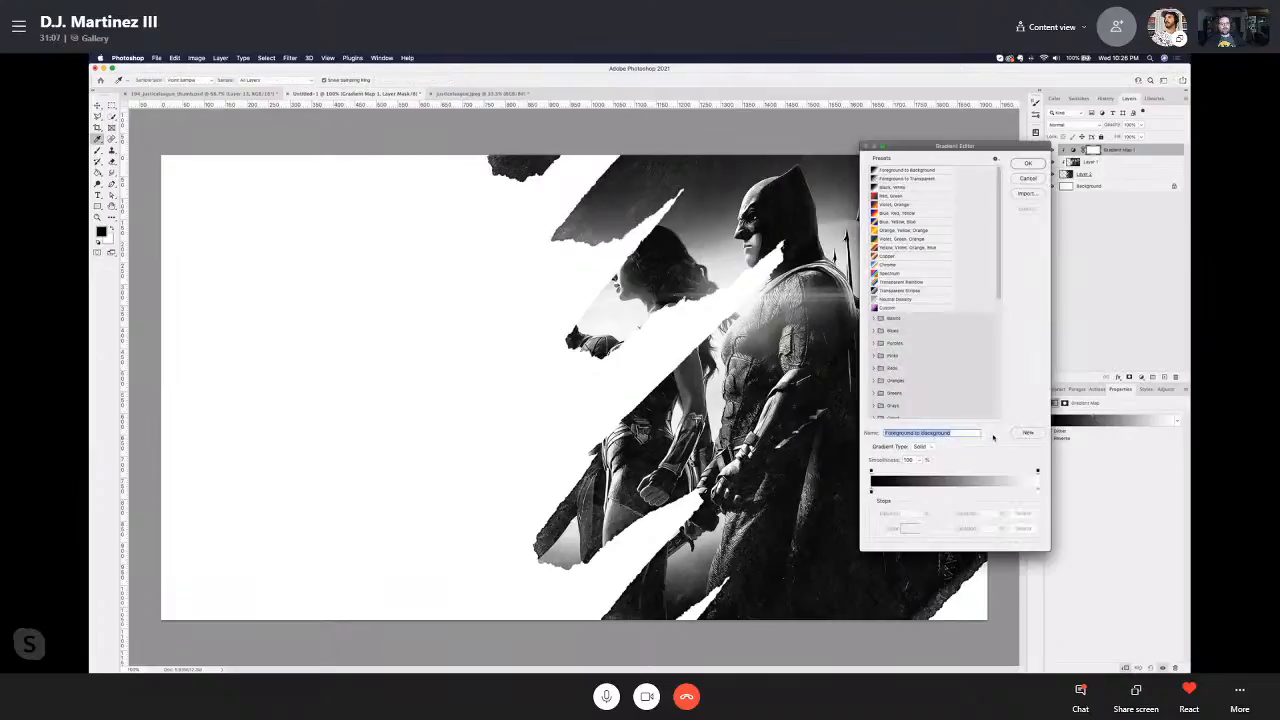
click(897, 231)
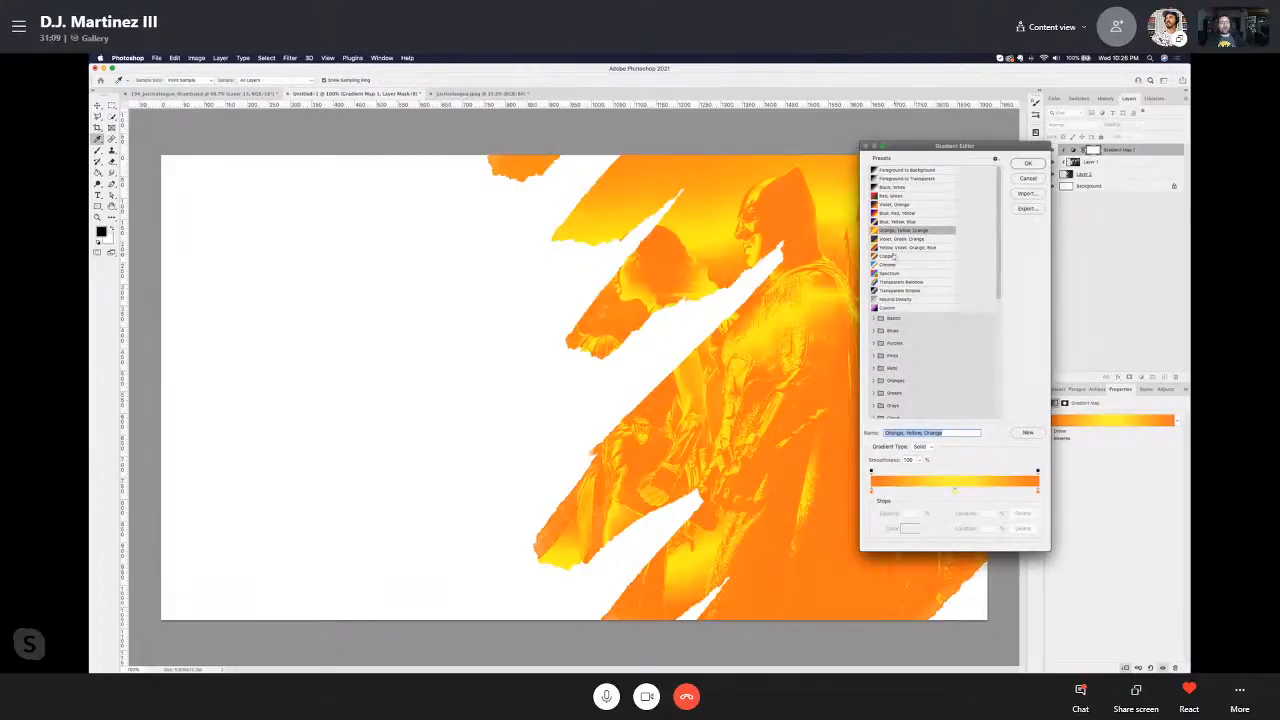
click(894, 248)
click(890, 264)
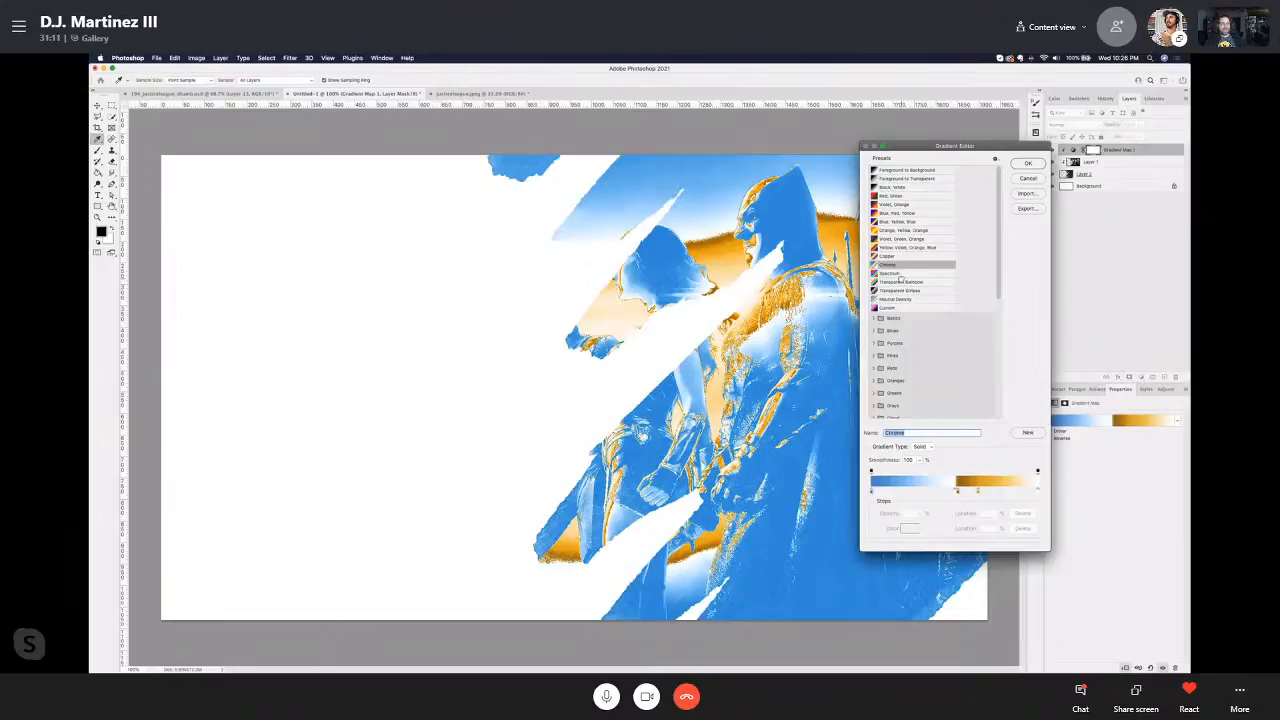
click(900, 282)
click(898, 273)
scroll(905, 270, down, 2)
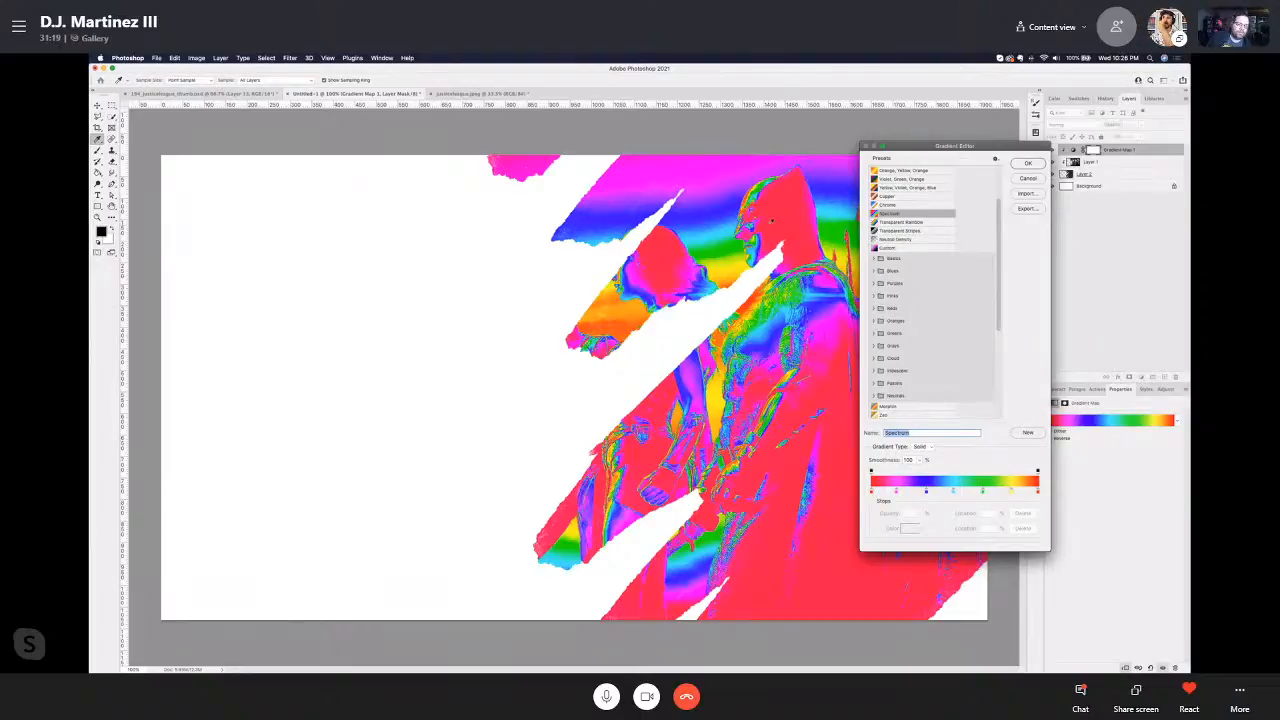
scroll(941, 366, up, 5)
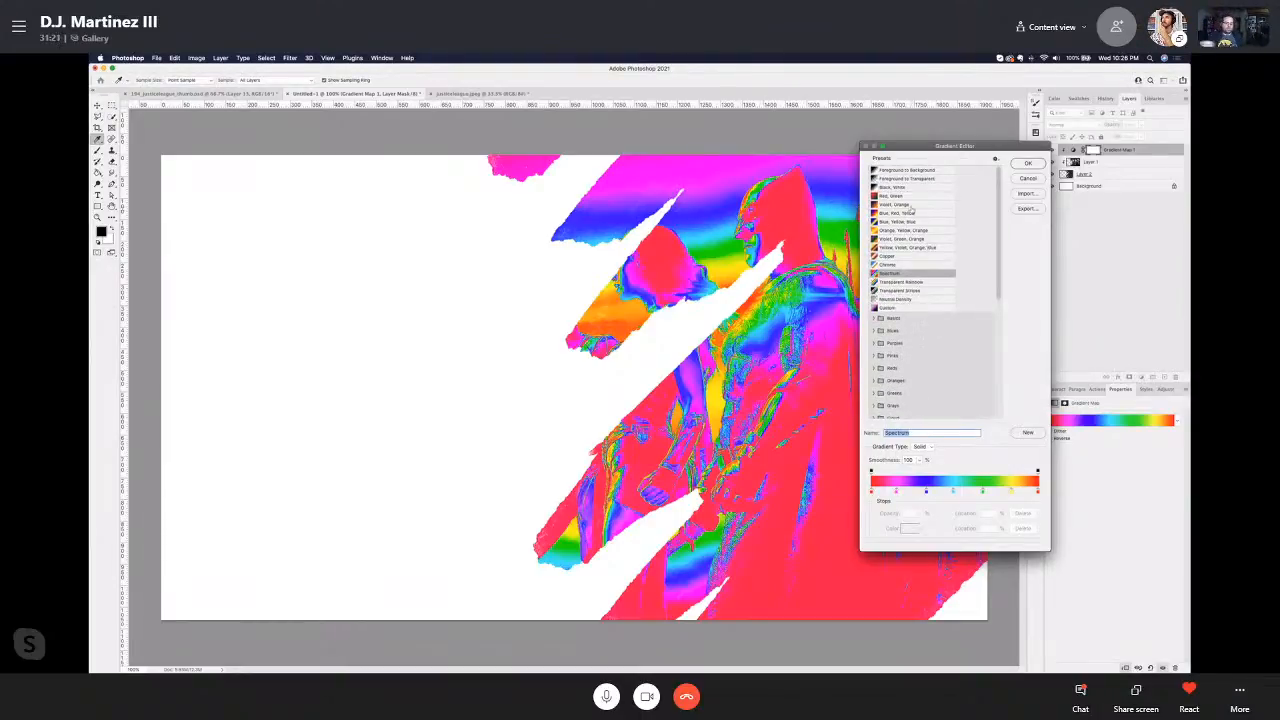
Step: Compare further preset gradients on the photo, including Violet, Green, Orange, Copper and Spectrum
click(900, 205)
click(896, 213)
click(900, 239)
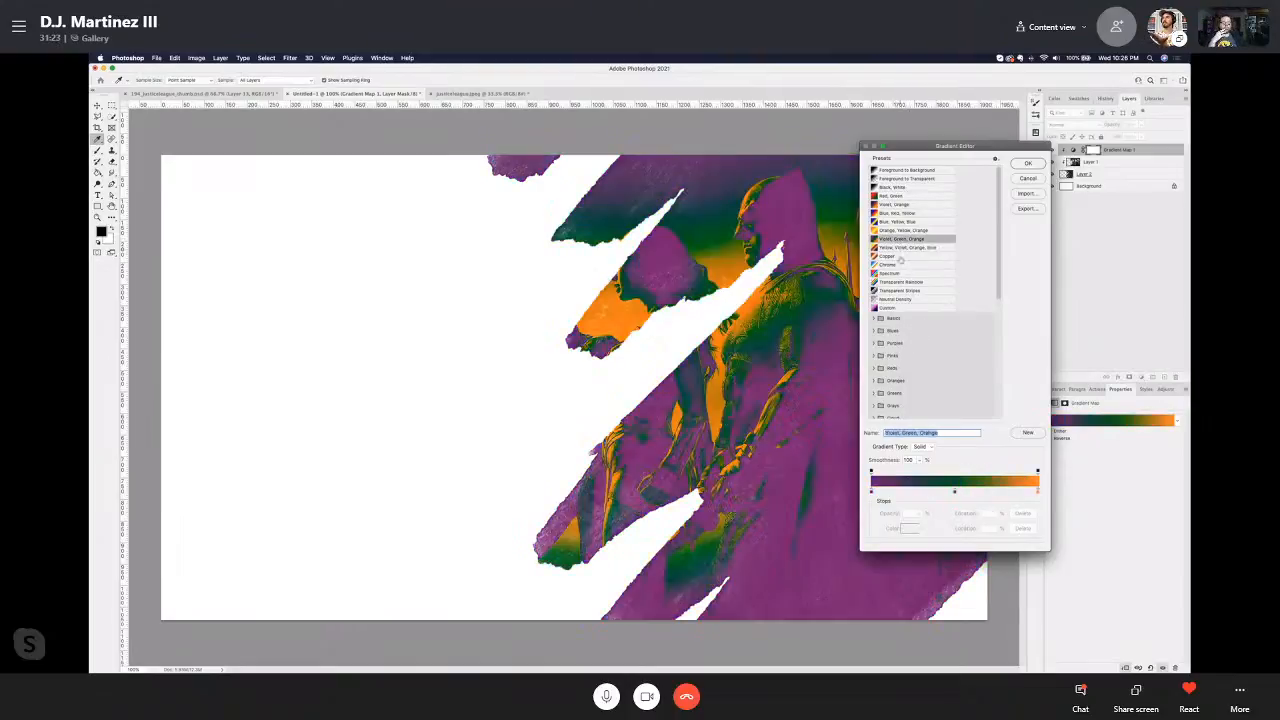
click(898, 256)
click(900, 274)
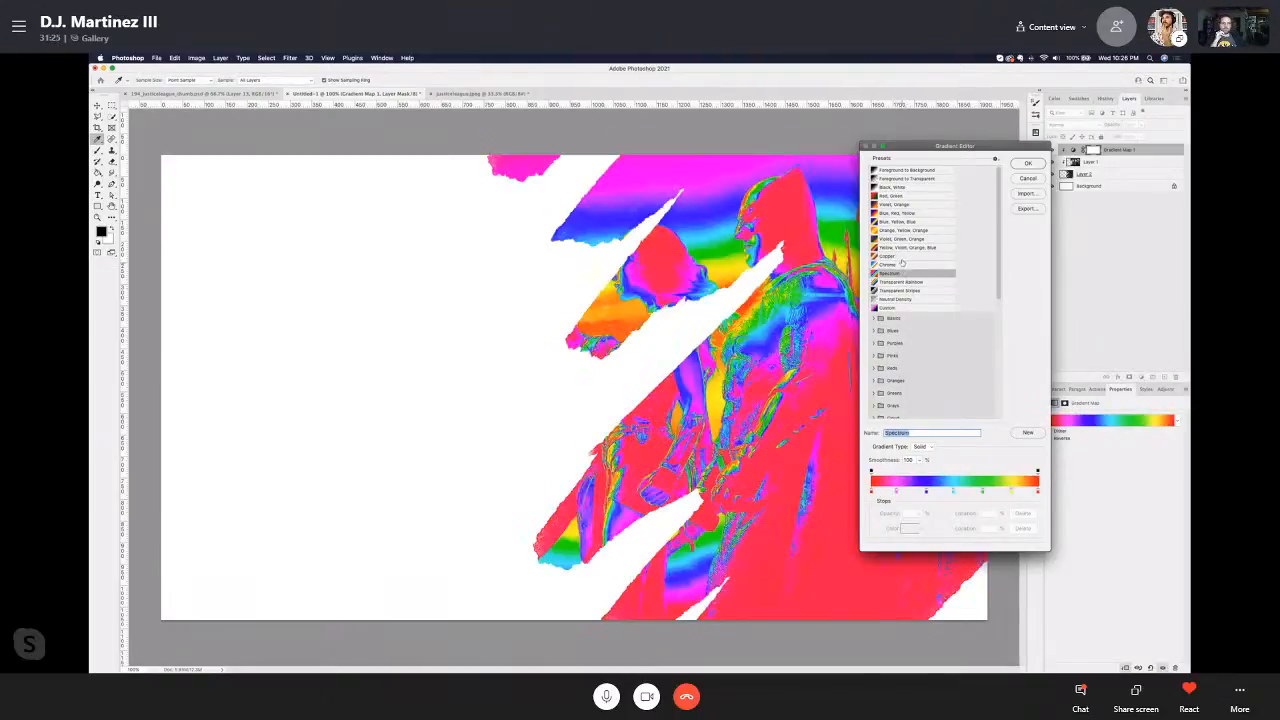
click(898, 257)
click(897, 239)
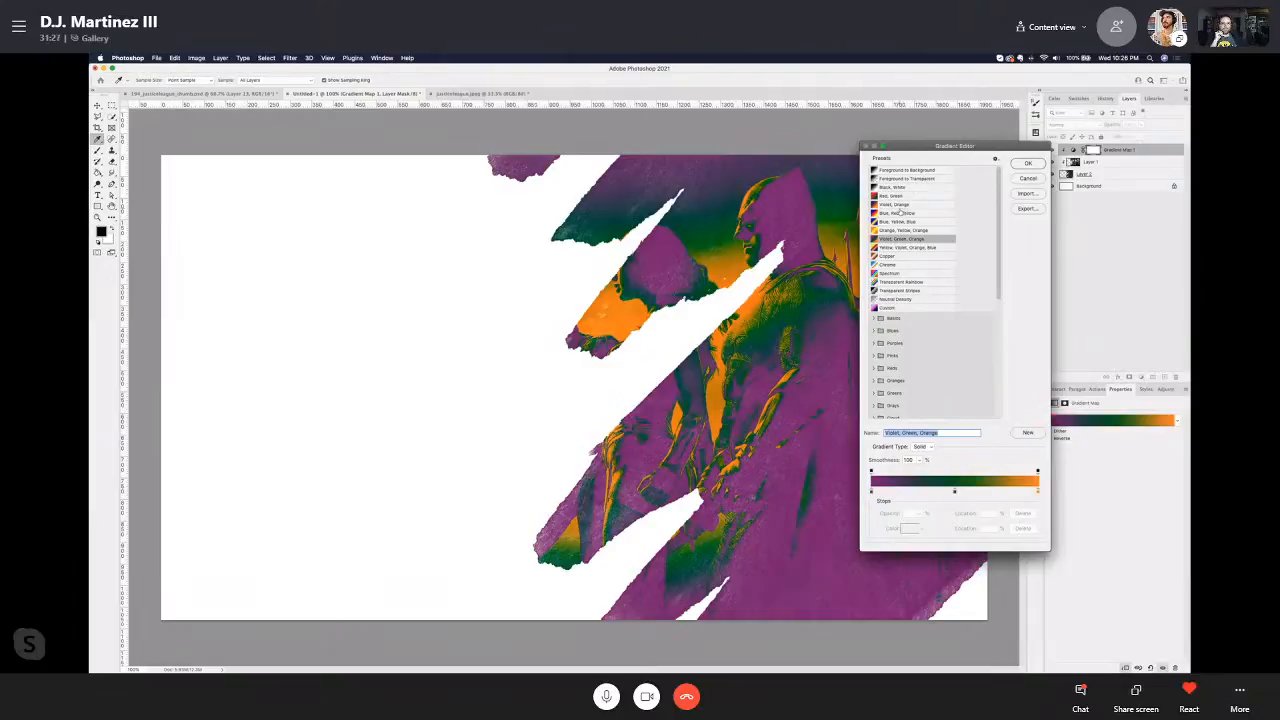
Step: Apply the Foreground to Background preset and swap its end colors, making the start stop white (ffffff) and the end stop black
click(897, 170)
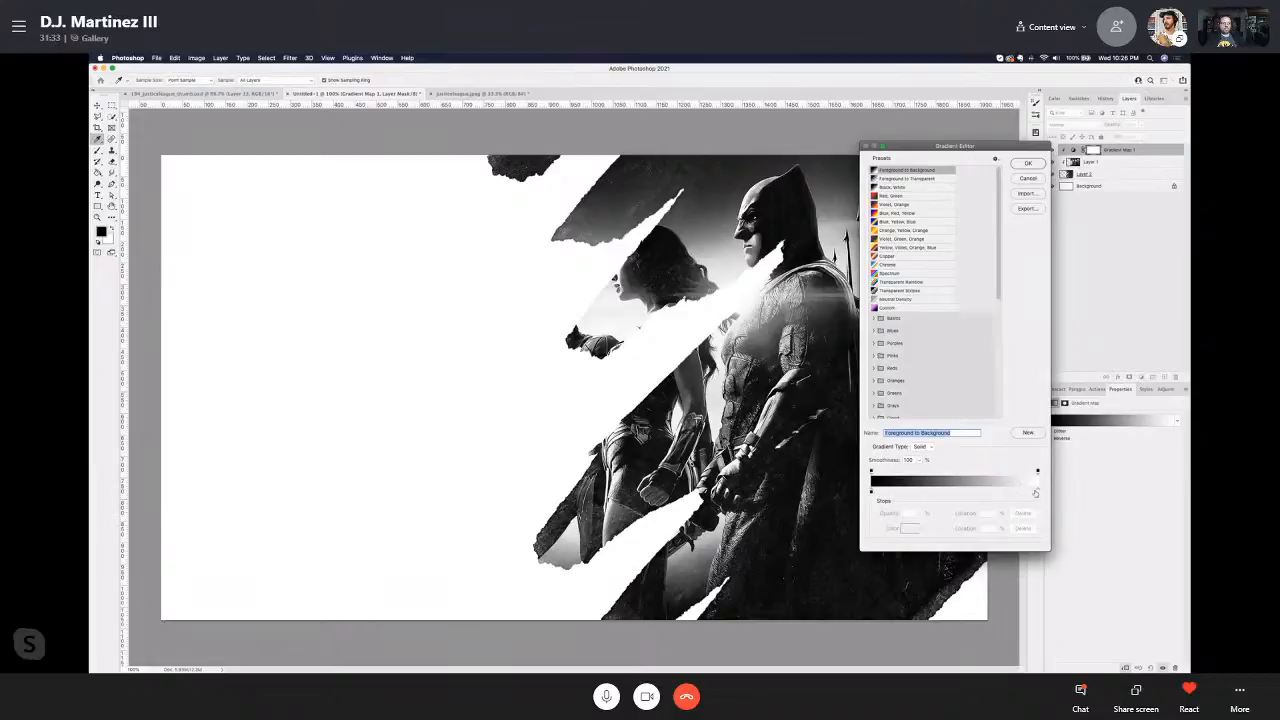
mouse_move(1037, 490)
mouse_down()
mouse_move(914, 490)
mouse_move(1045, 490)
mouse_up()
click(871, 491)
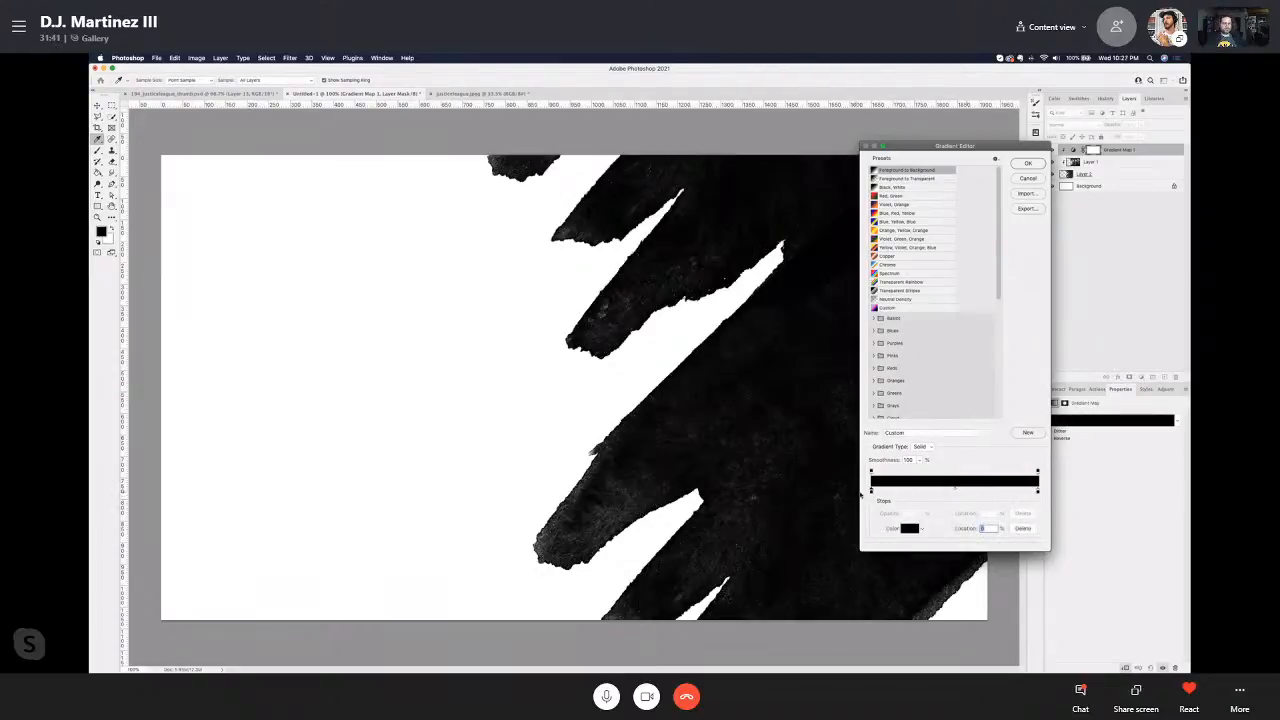
click(909, 528)
click(794, 338)
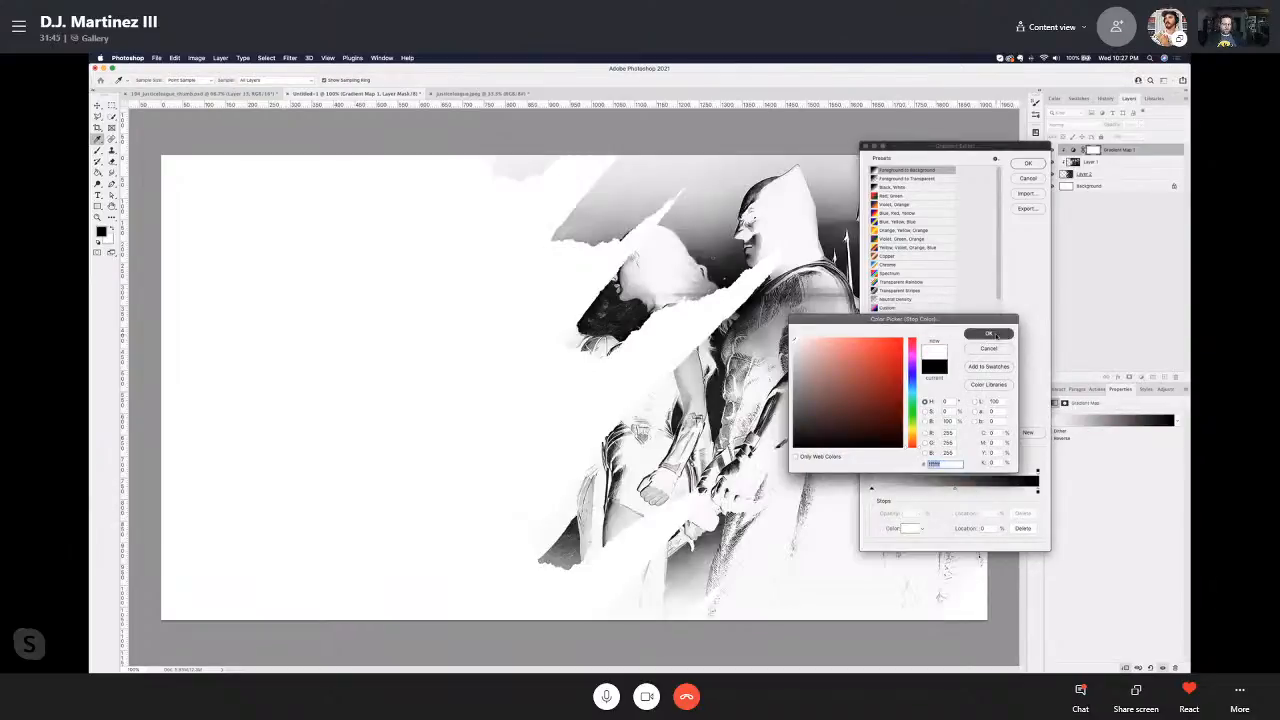
click(992, 334)
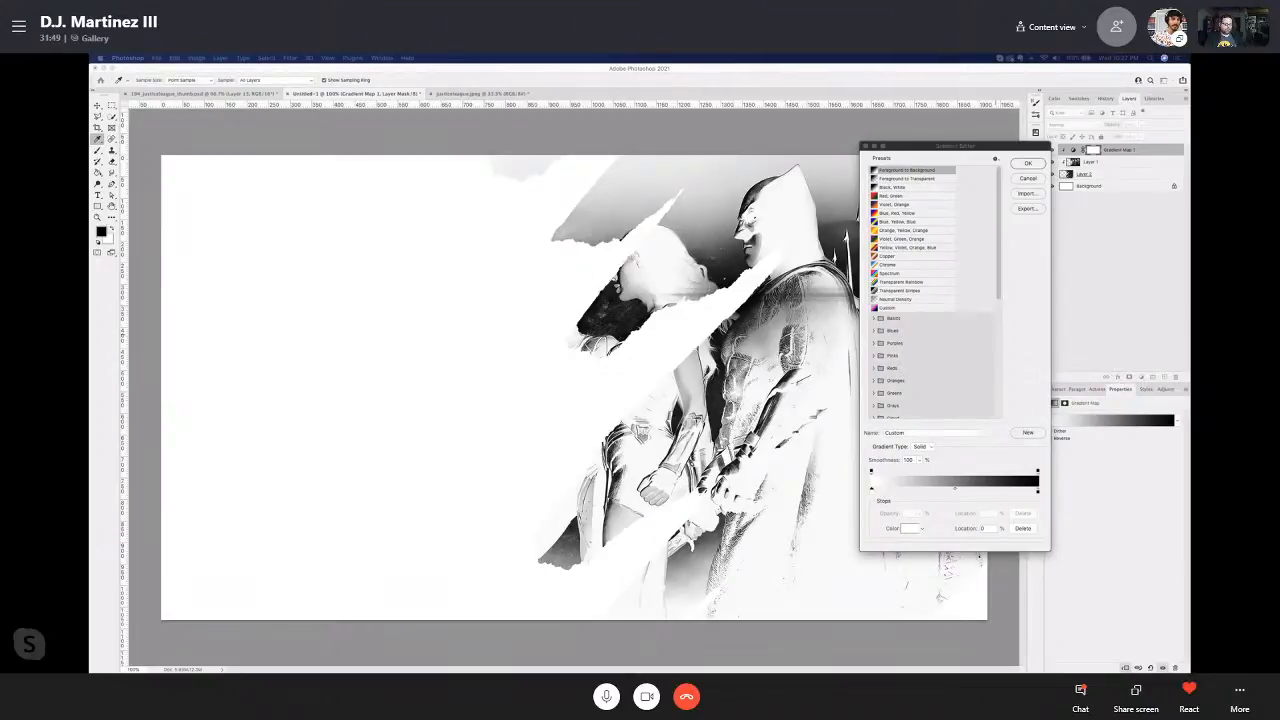
Step: Add a color stop near the white start of the gradient at 11% and set its color to fbd3bf
click(890, 489)
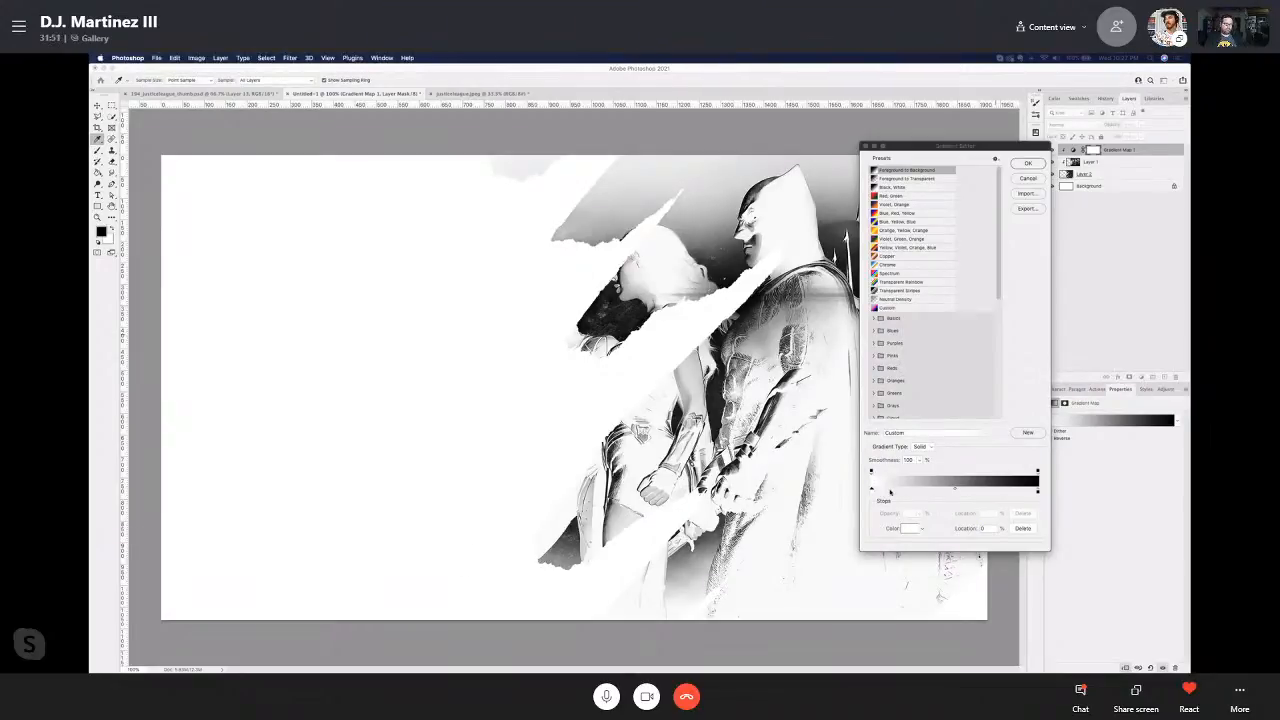
click(889, 489)
click(908, 528)
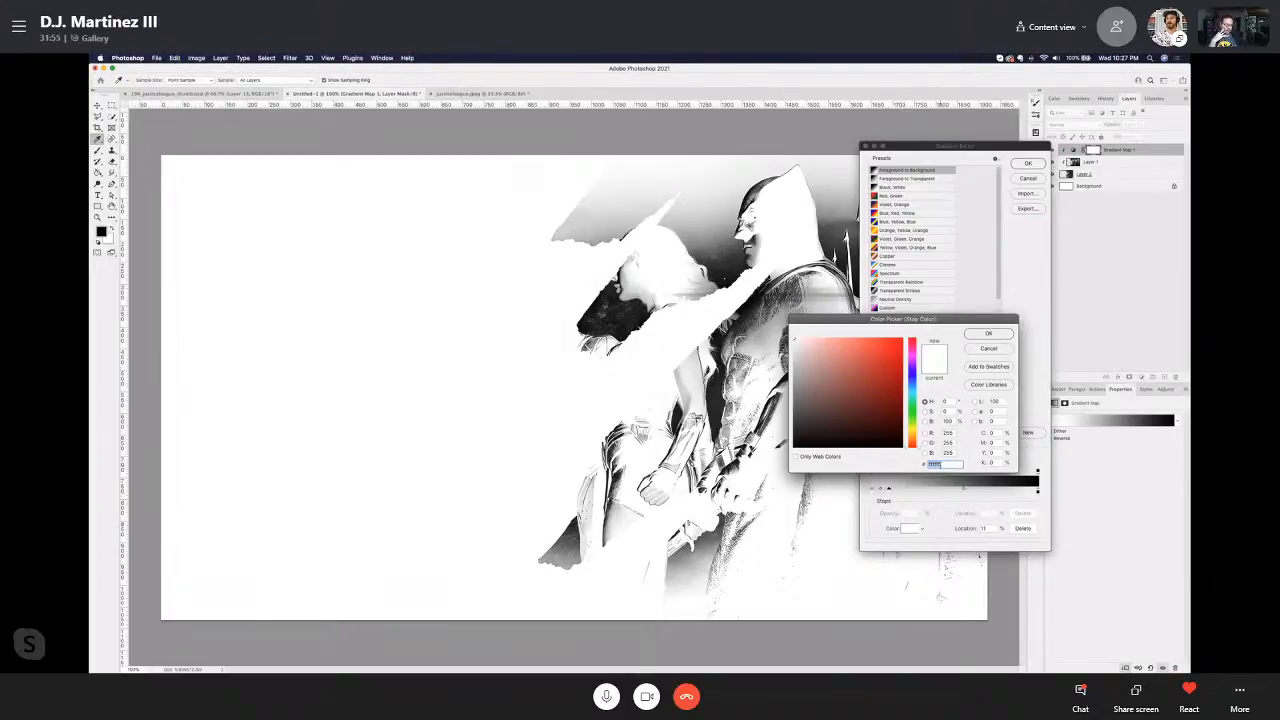
click(940, 466)
double_click(936, 464)
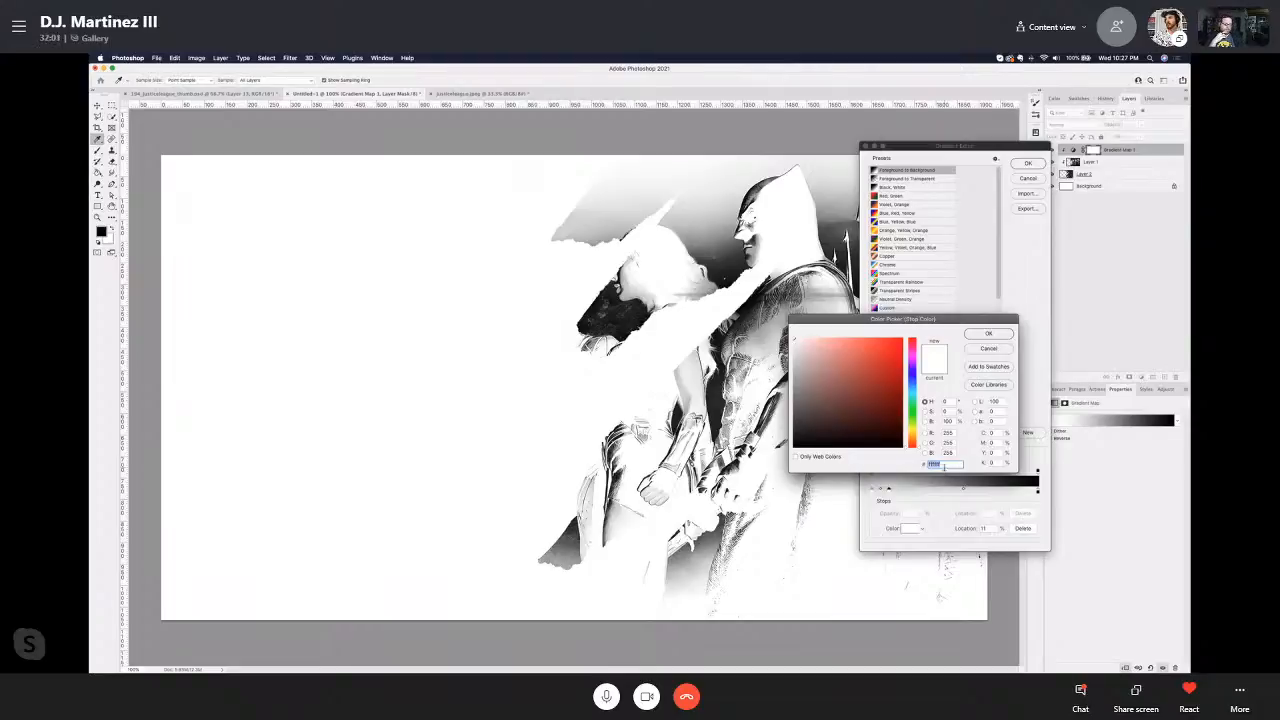
text(fbd3bf)
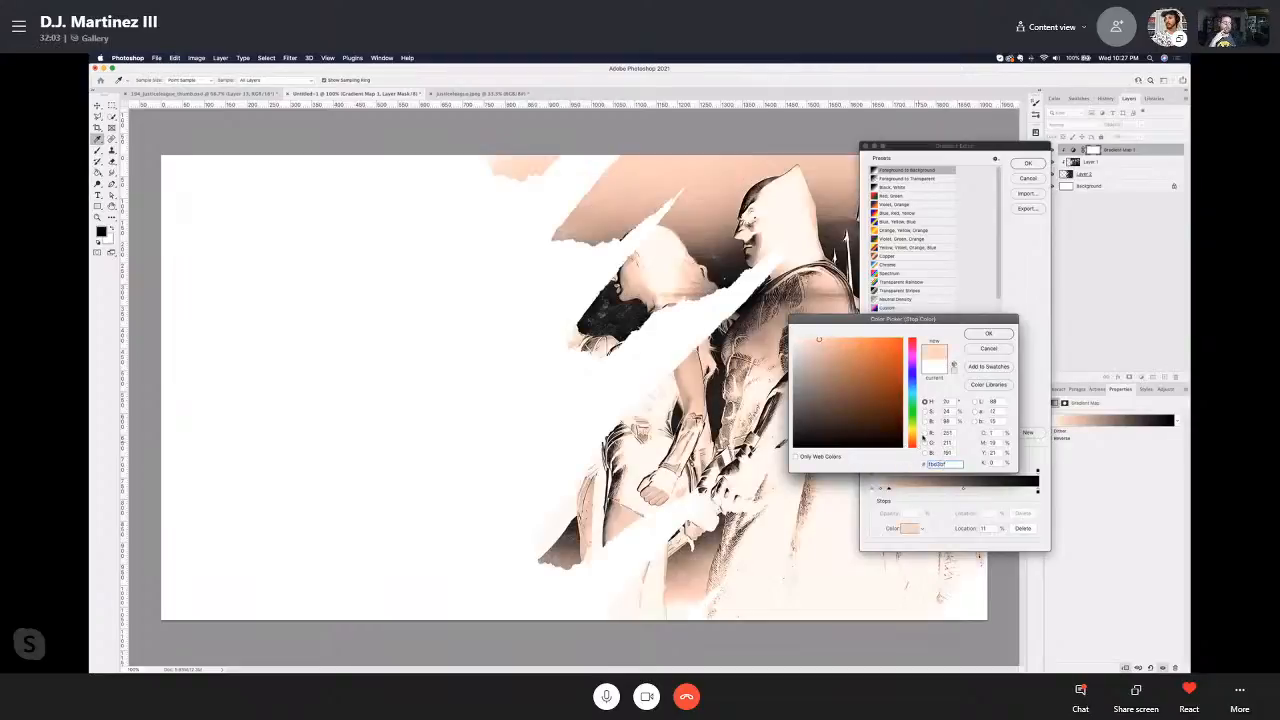
click(986, 334)
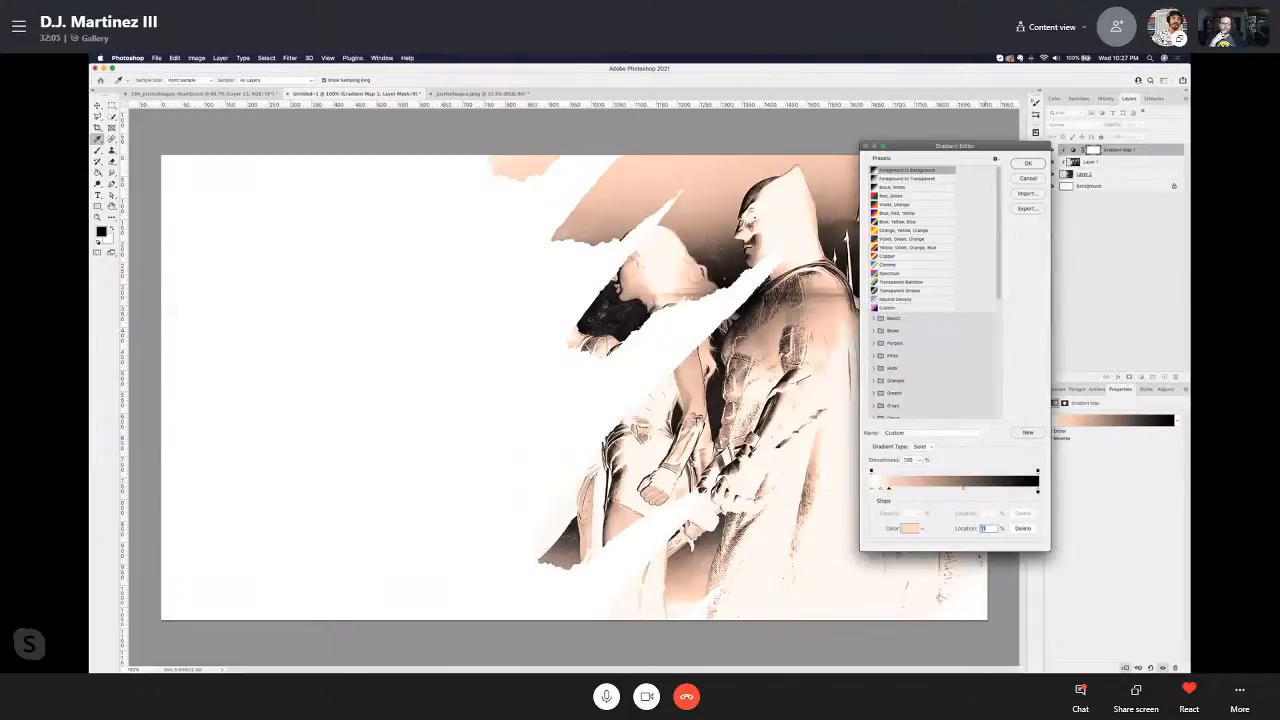
Step: Shift the peach stop closer to the white start of the gradient and apply the gradient
key(super+Tab)
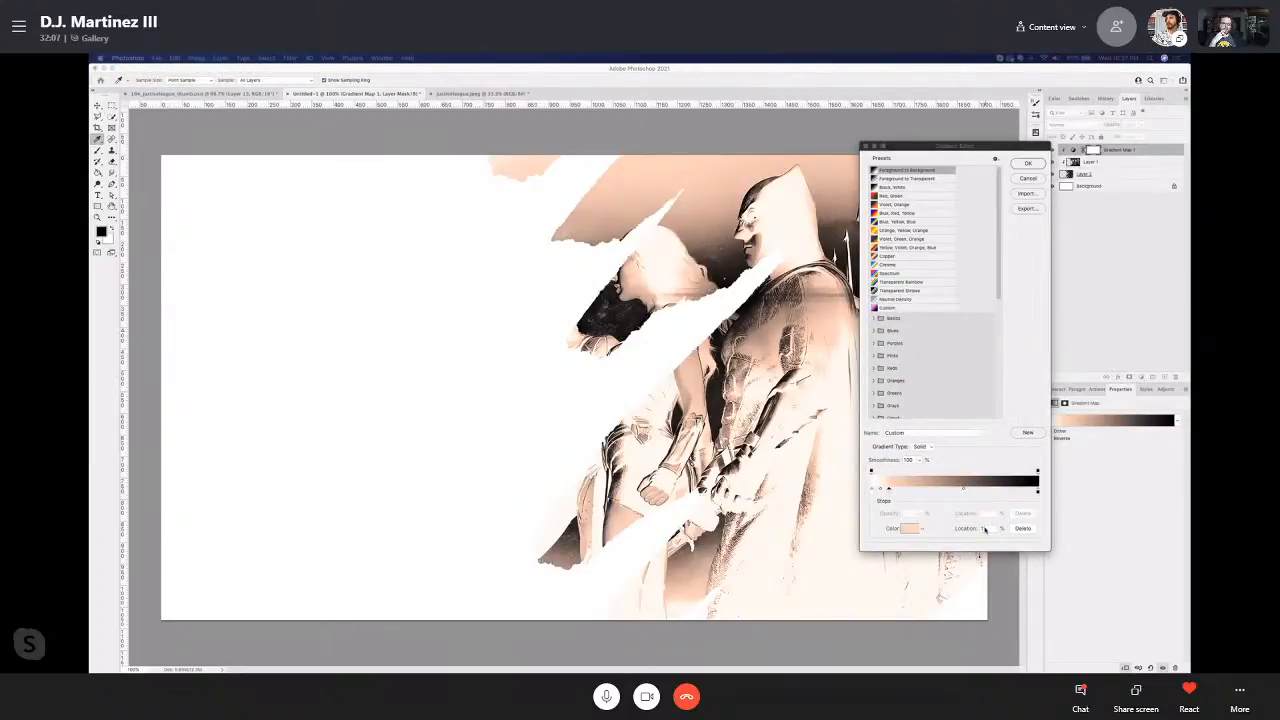
click(985, 529)
key(Return)
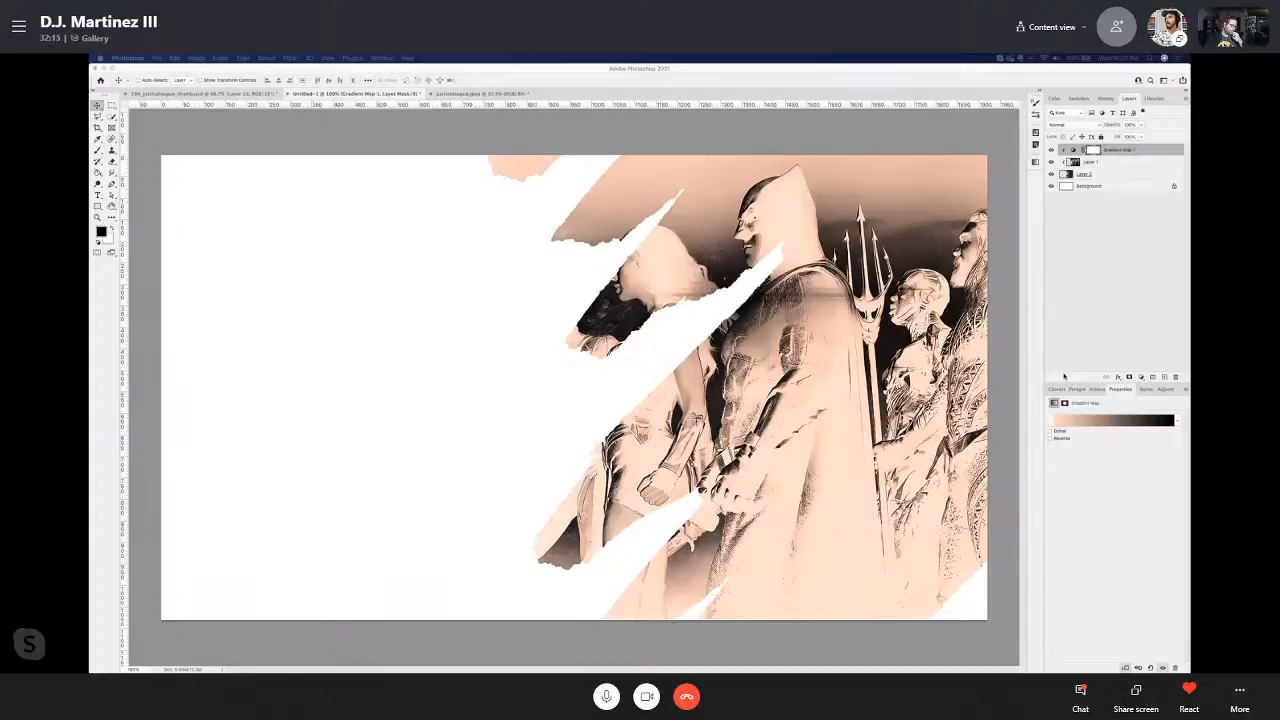
Step: Add an orange color stop, ff884d, about a third of the way along the gradient and apply it
click(1113, 420)
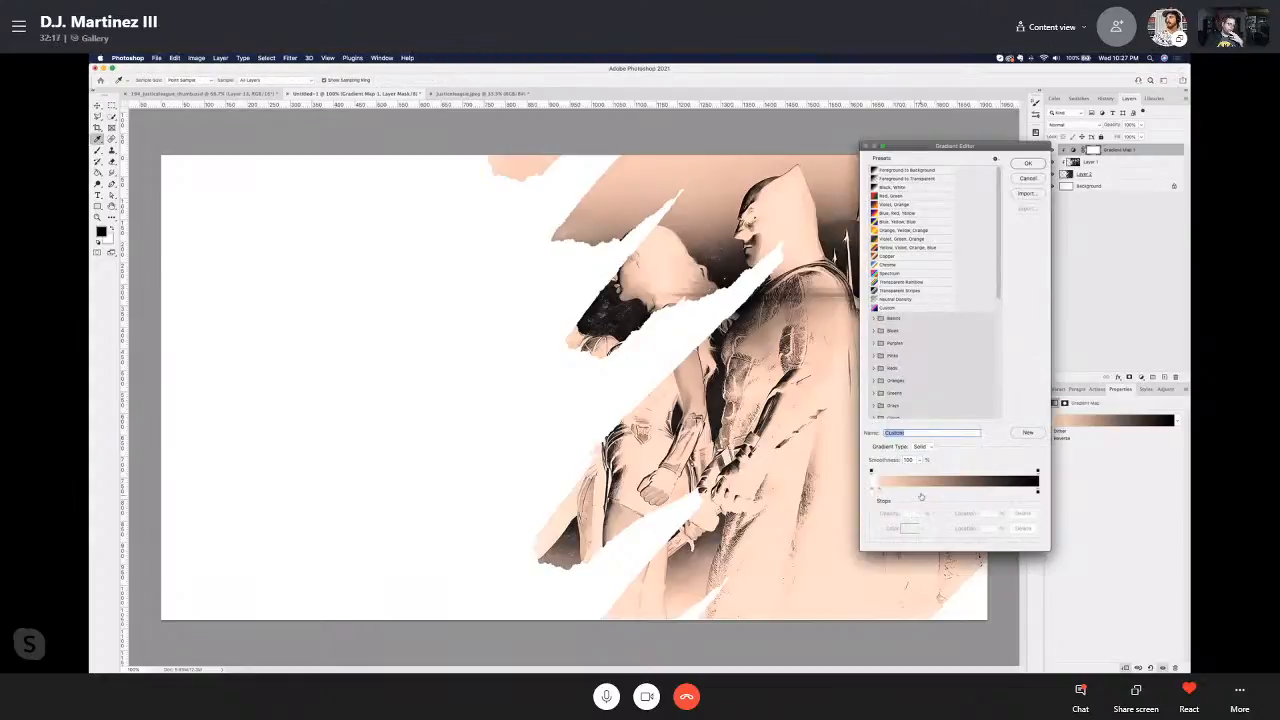
click(921, 497)
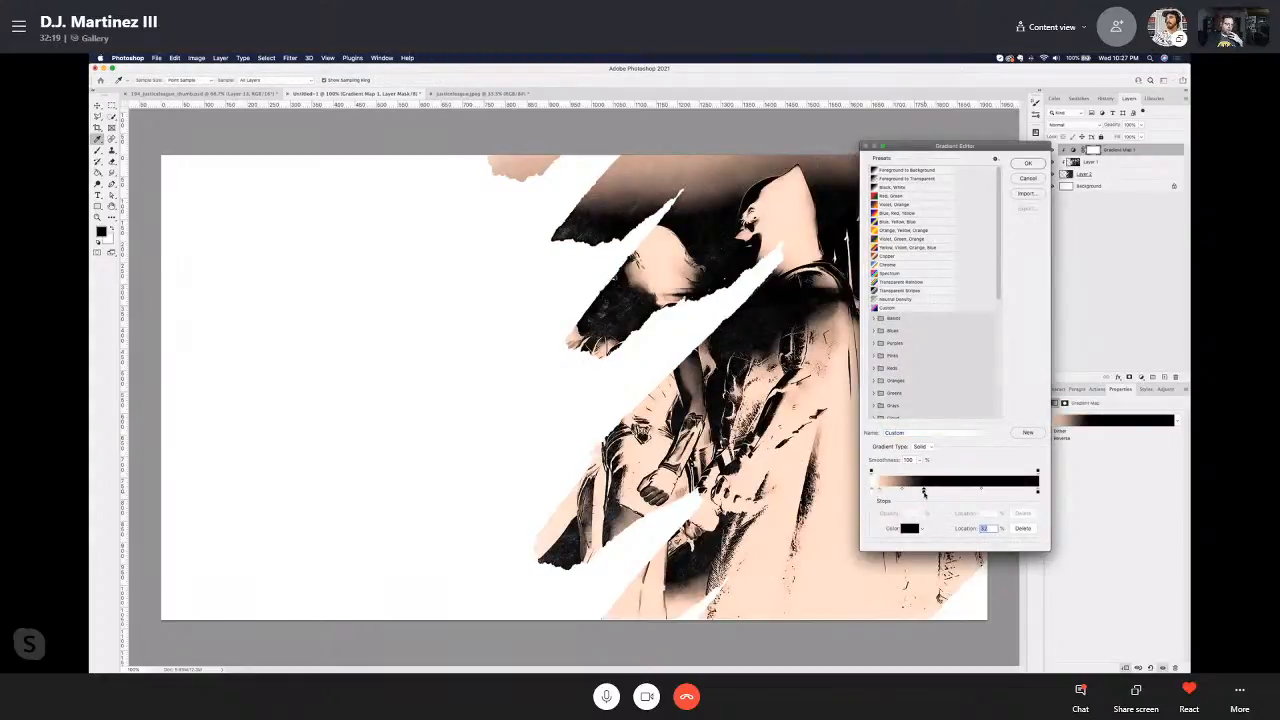
click(911, 528)
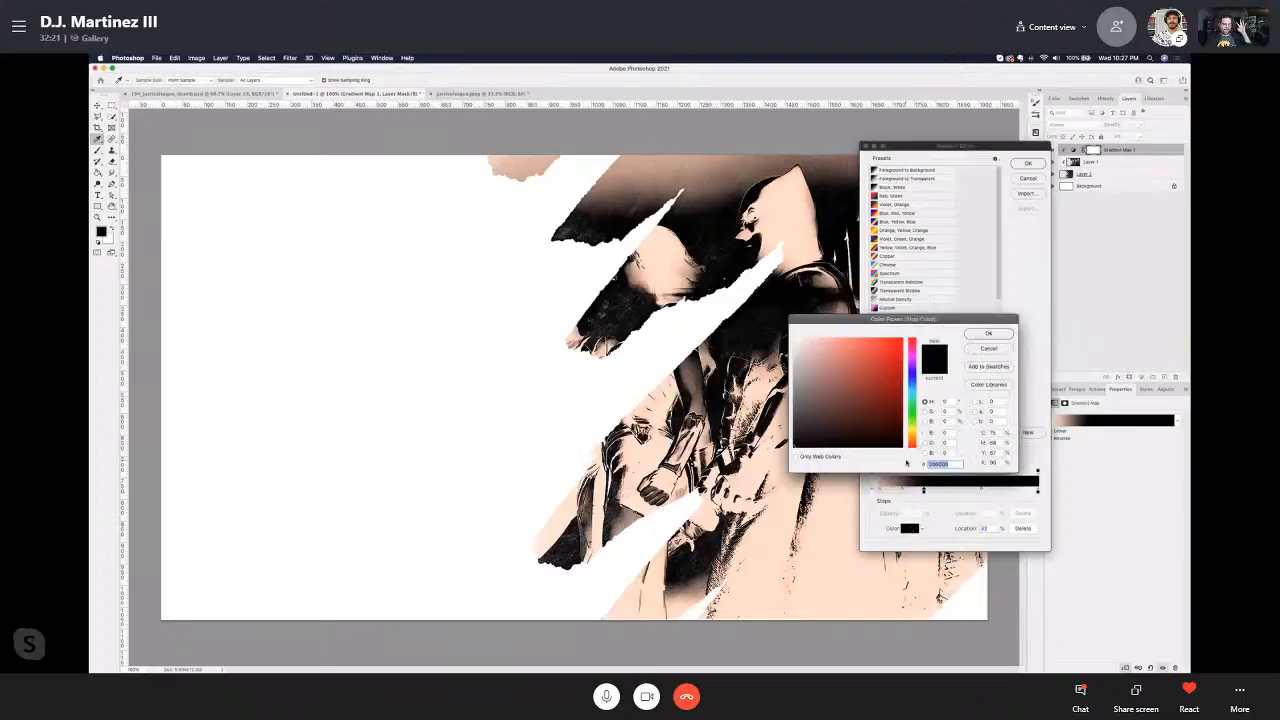
text(ff884d)
click(985, 334)
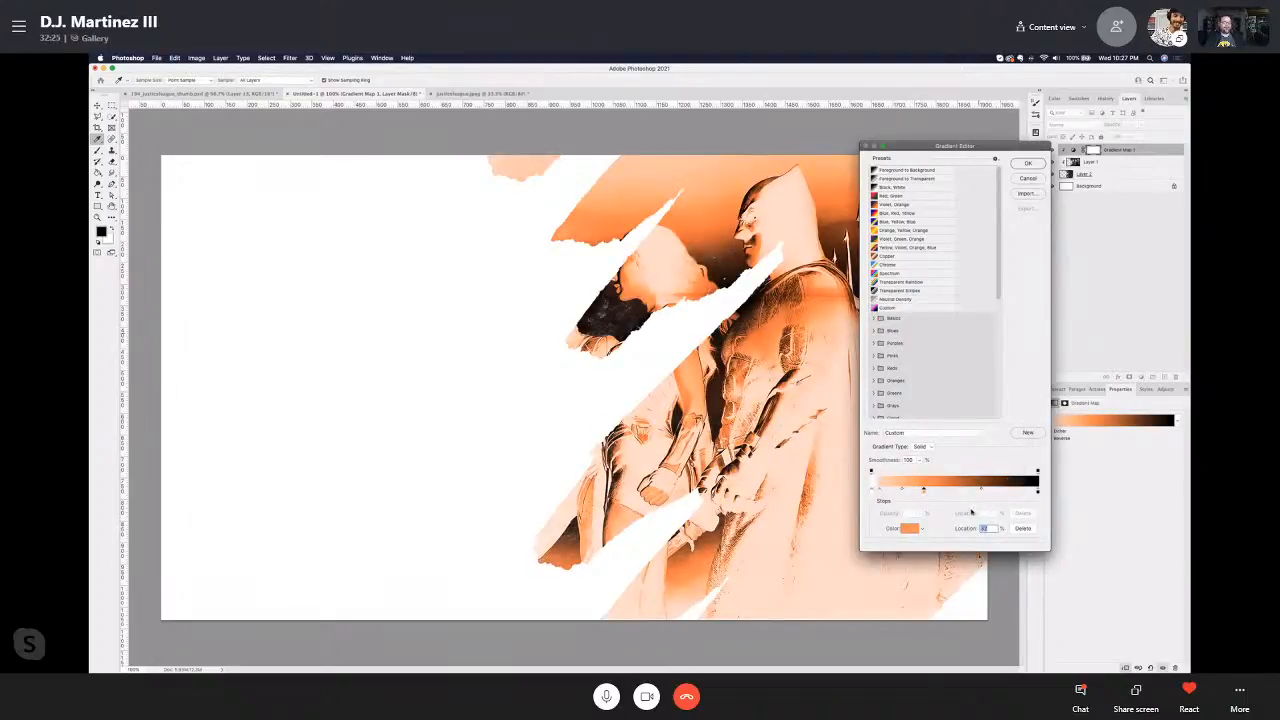
click(1021, 163)
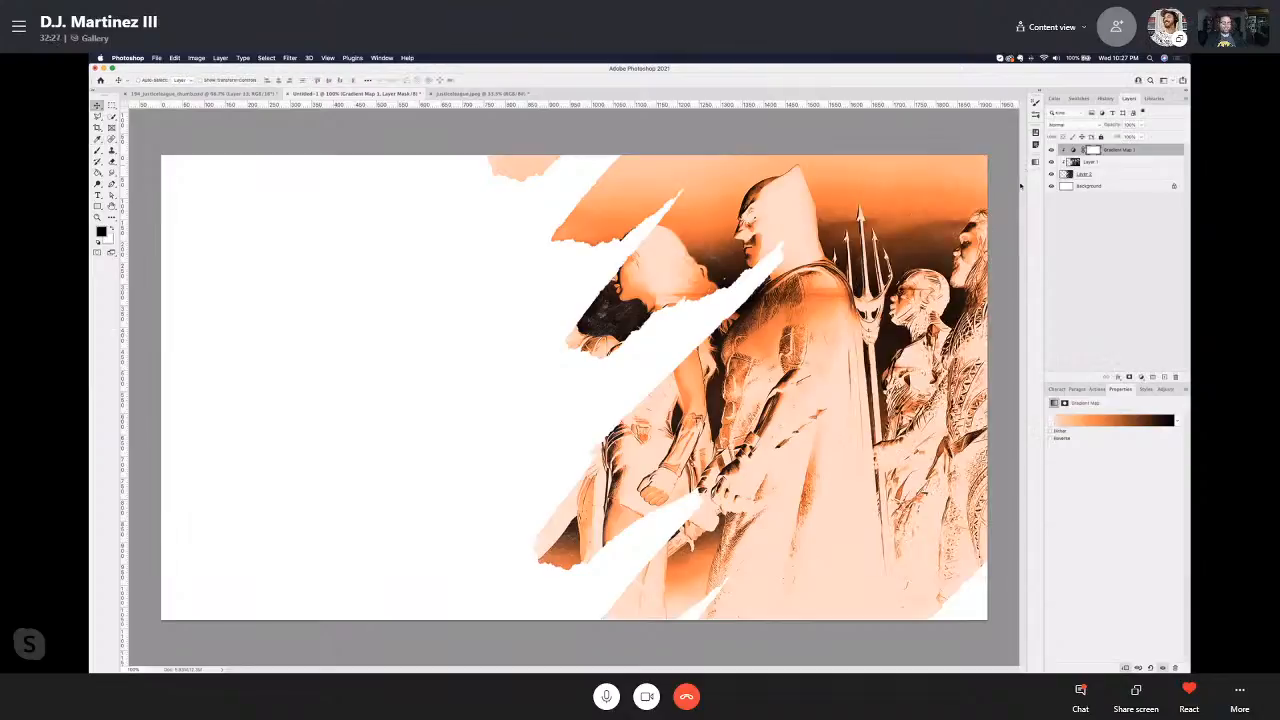
Step: Reverse the gradient map so that dark tones of the photo map to black and highlights to white
click(1095, 425)
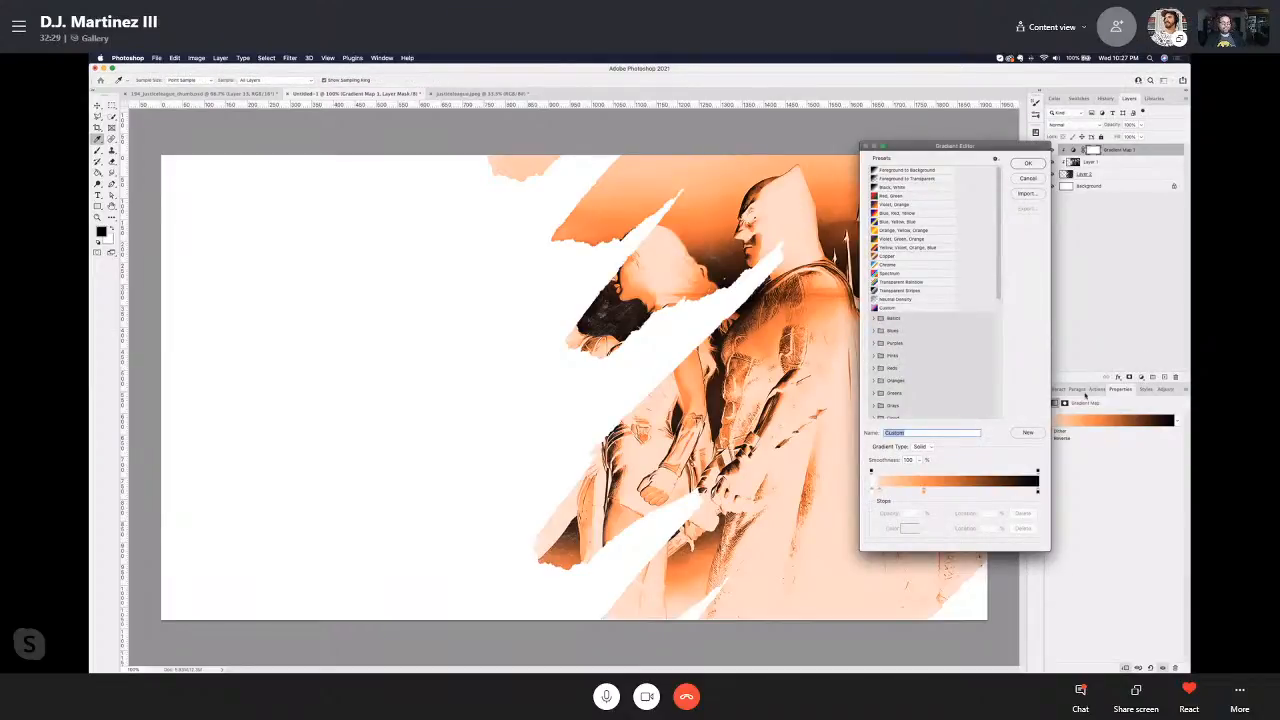
click(1029, 165)
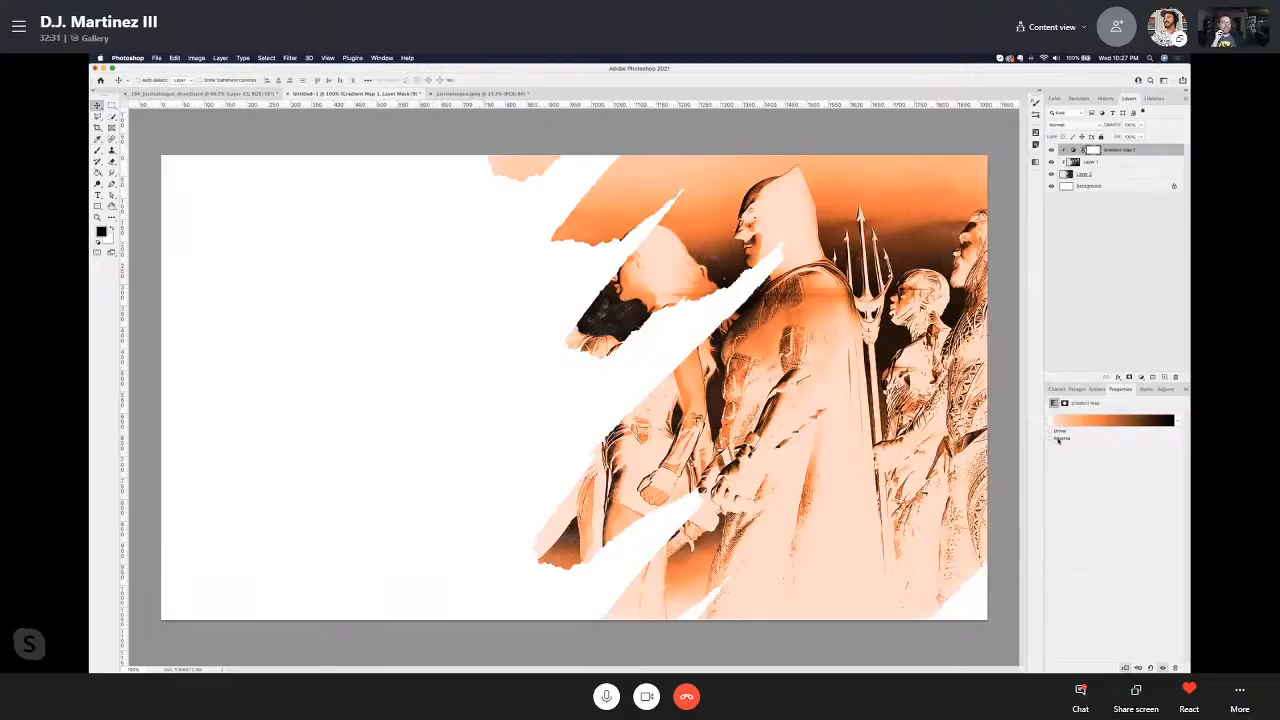
click(1058, 439)
Step: Add a blue color stop, 00b4ff, between the orange and black stops and set its location to 69%
click(1080, 424)
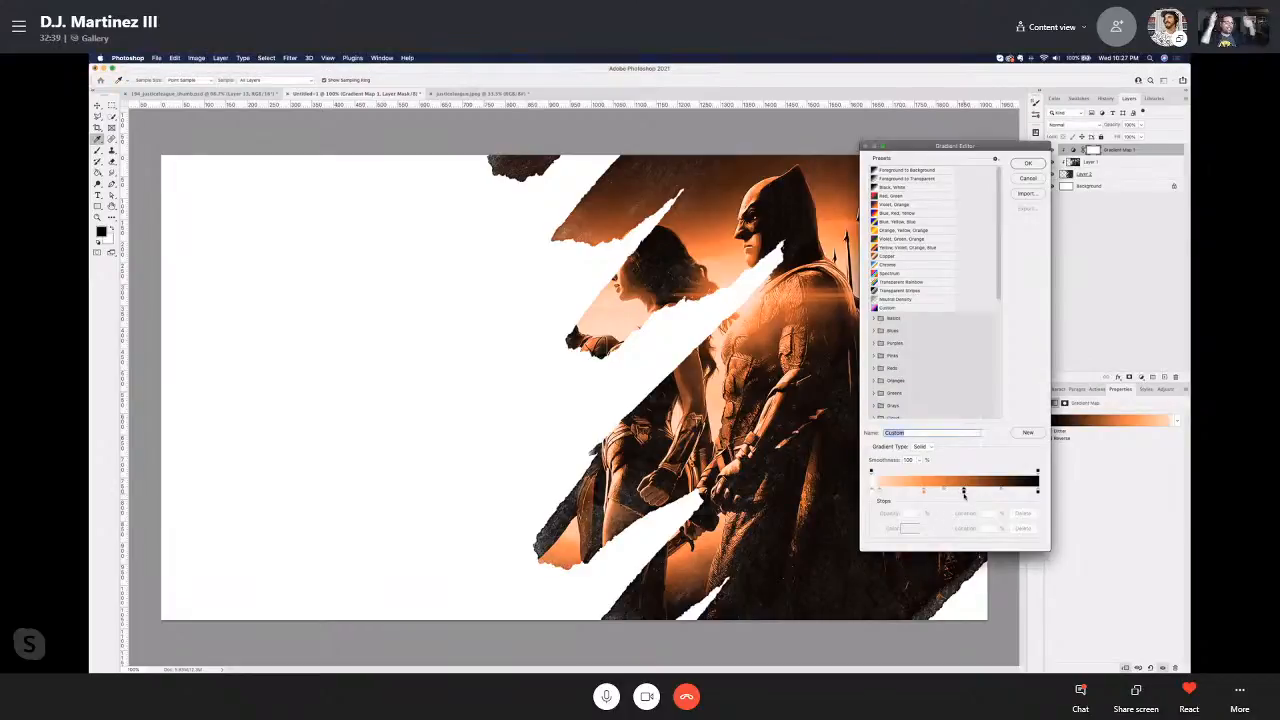
click(964, 492)
double_click(964, 492)
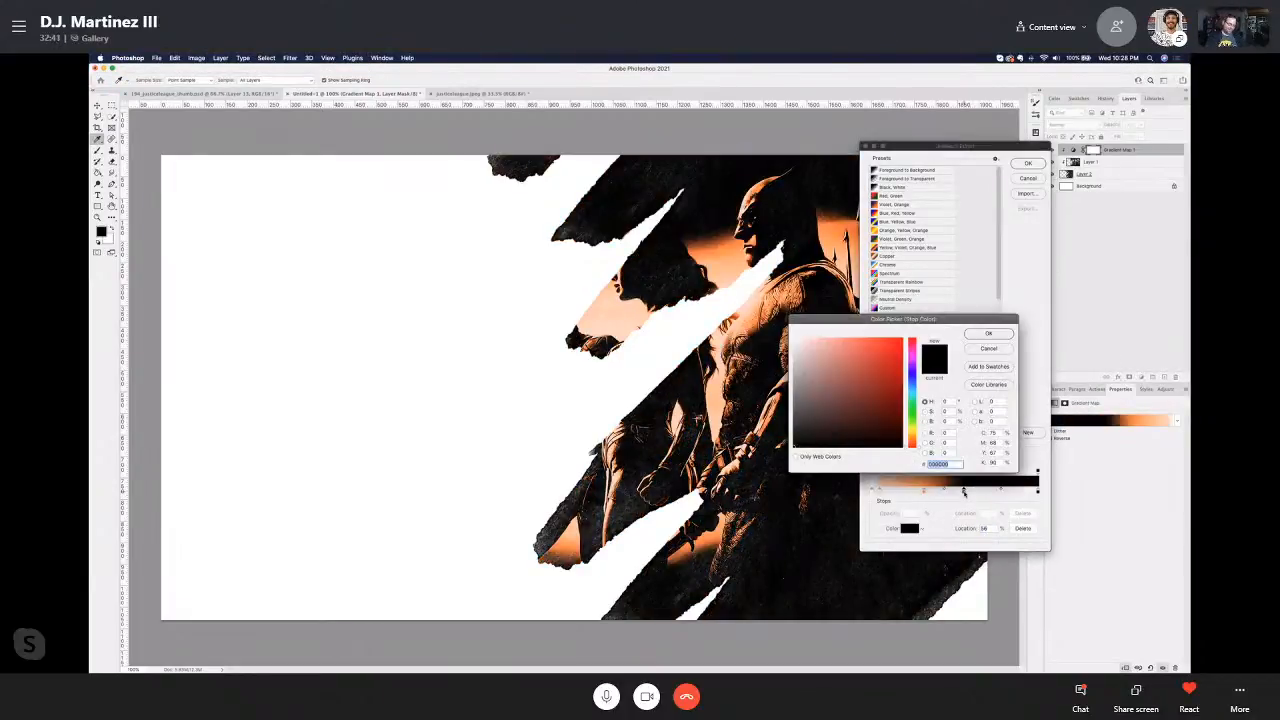
text(00b4ff)
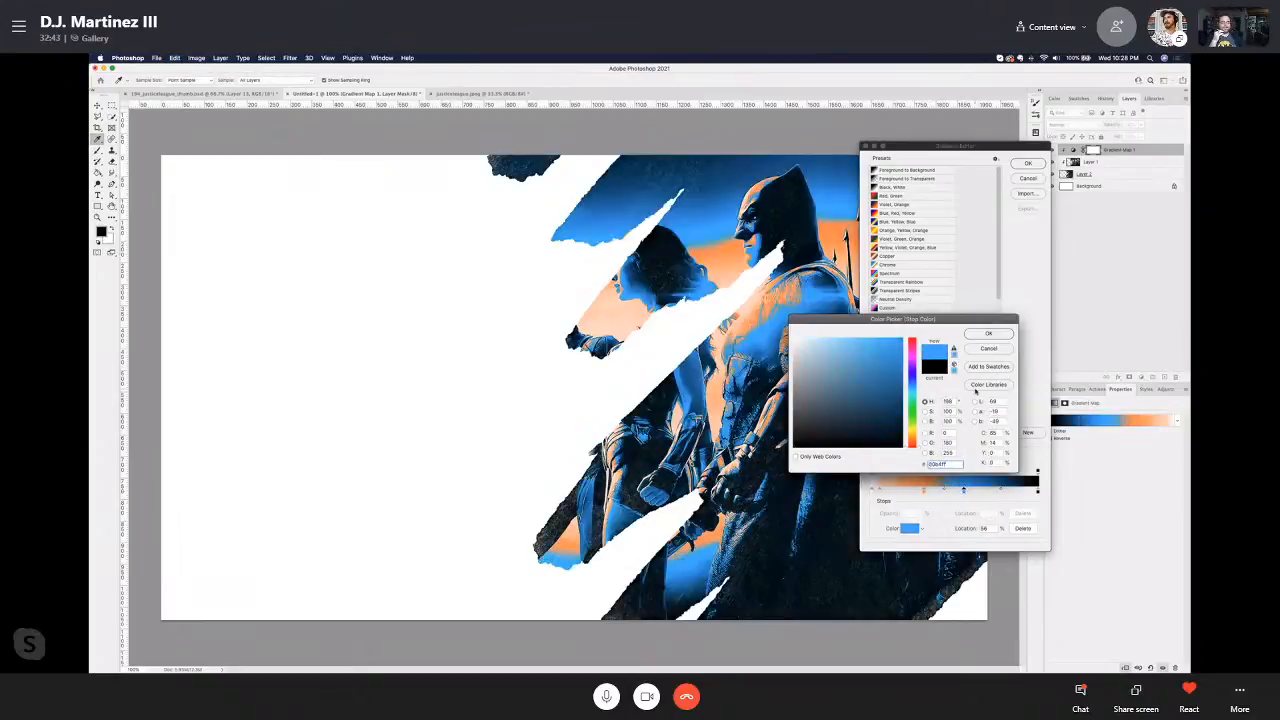
click(988, 333)
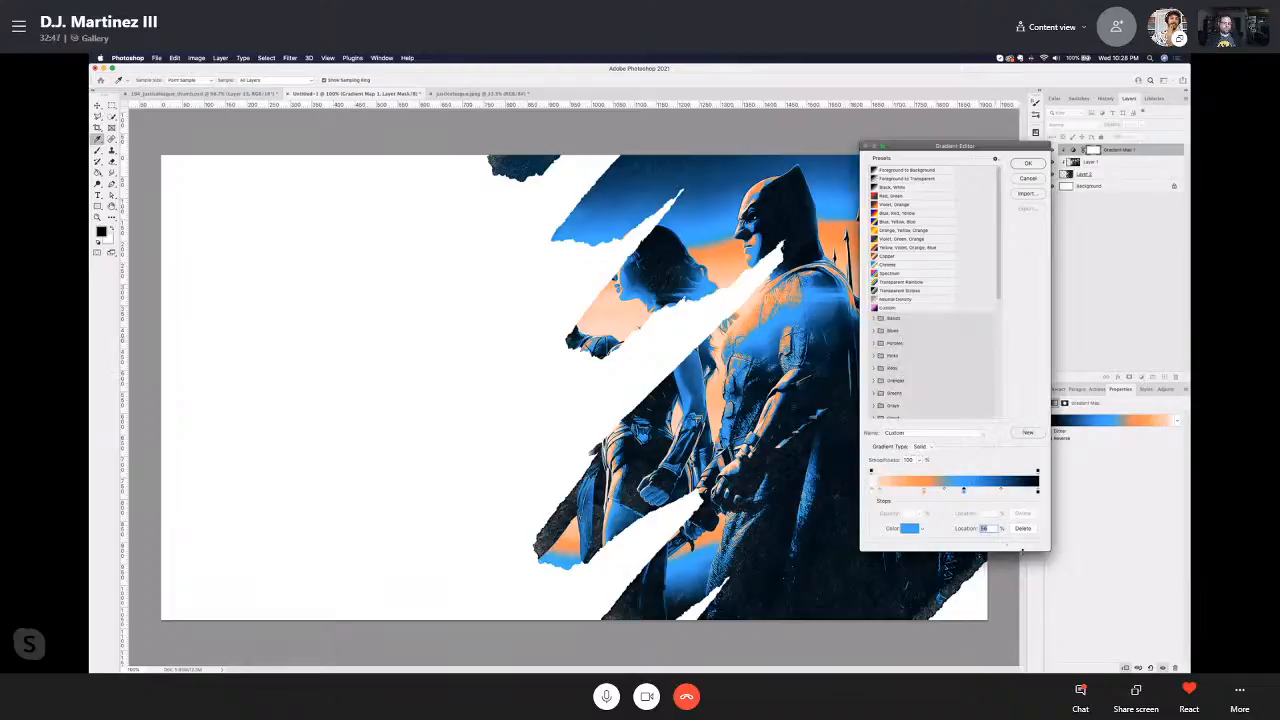
drag(989, 529, 969, 532)
text(6)
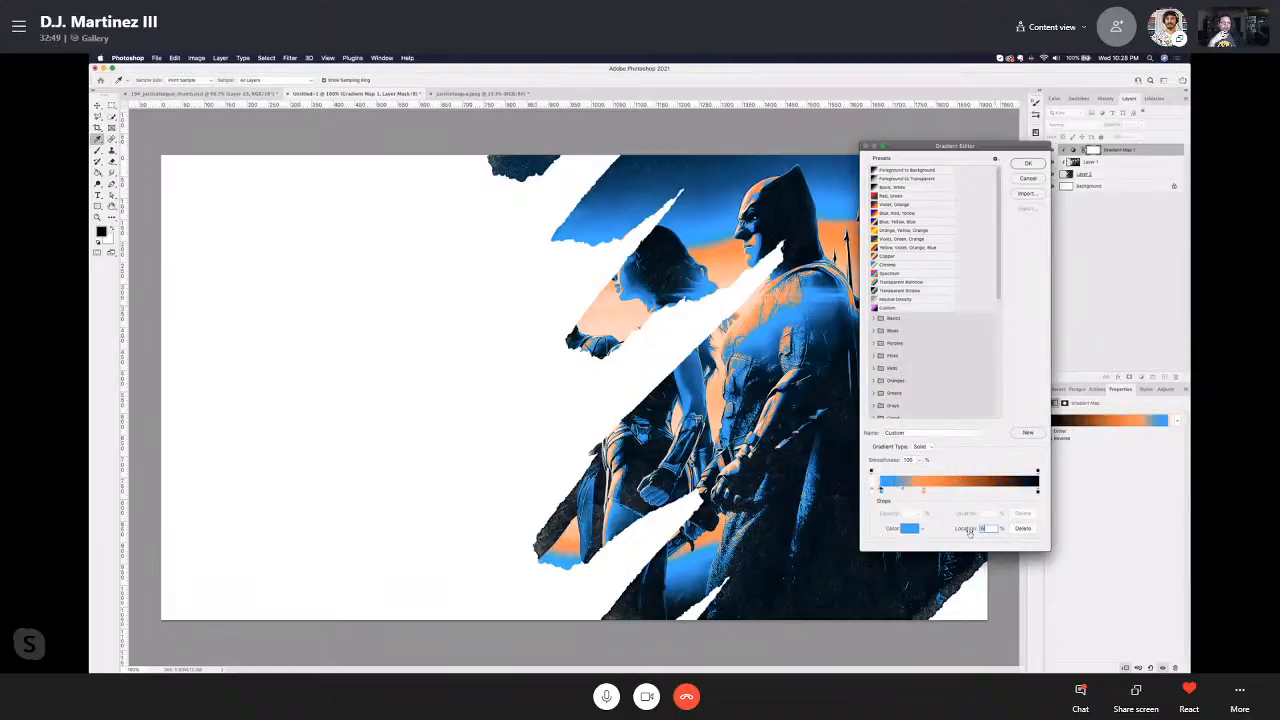
text(9)
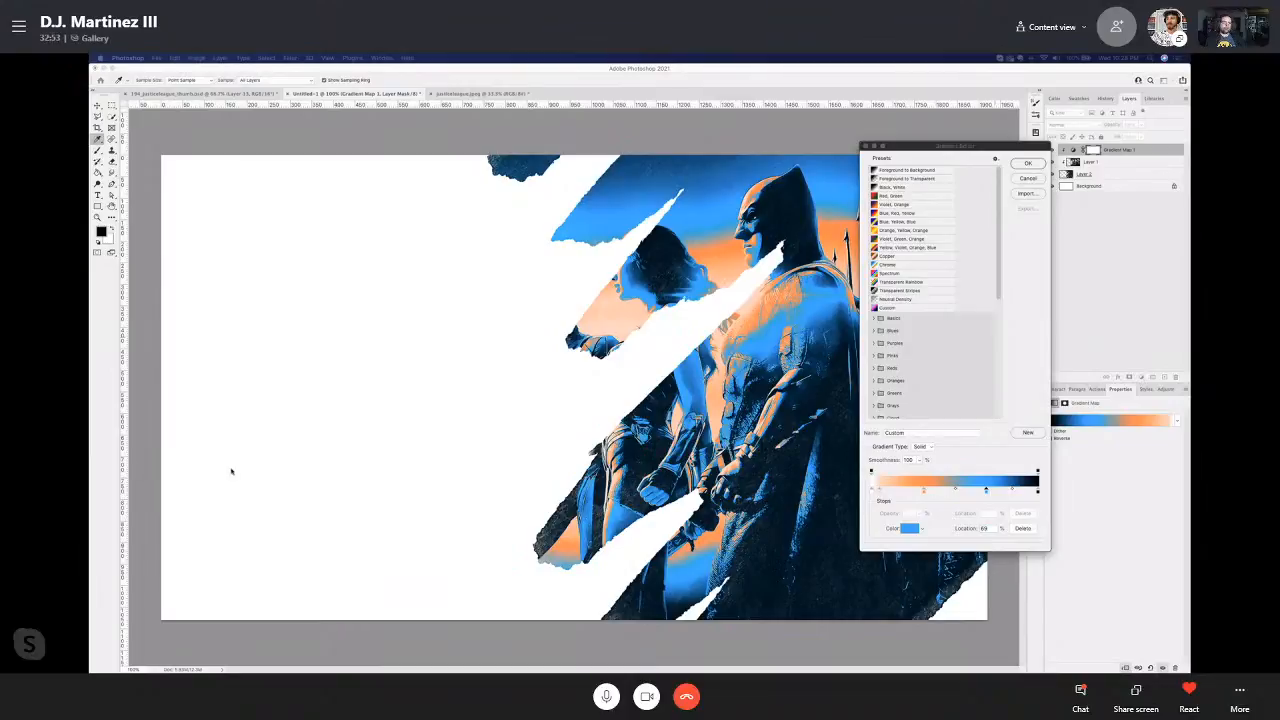
click(910, 542)
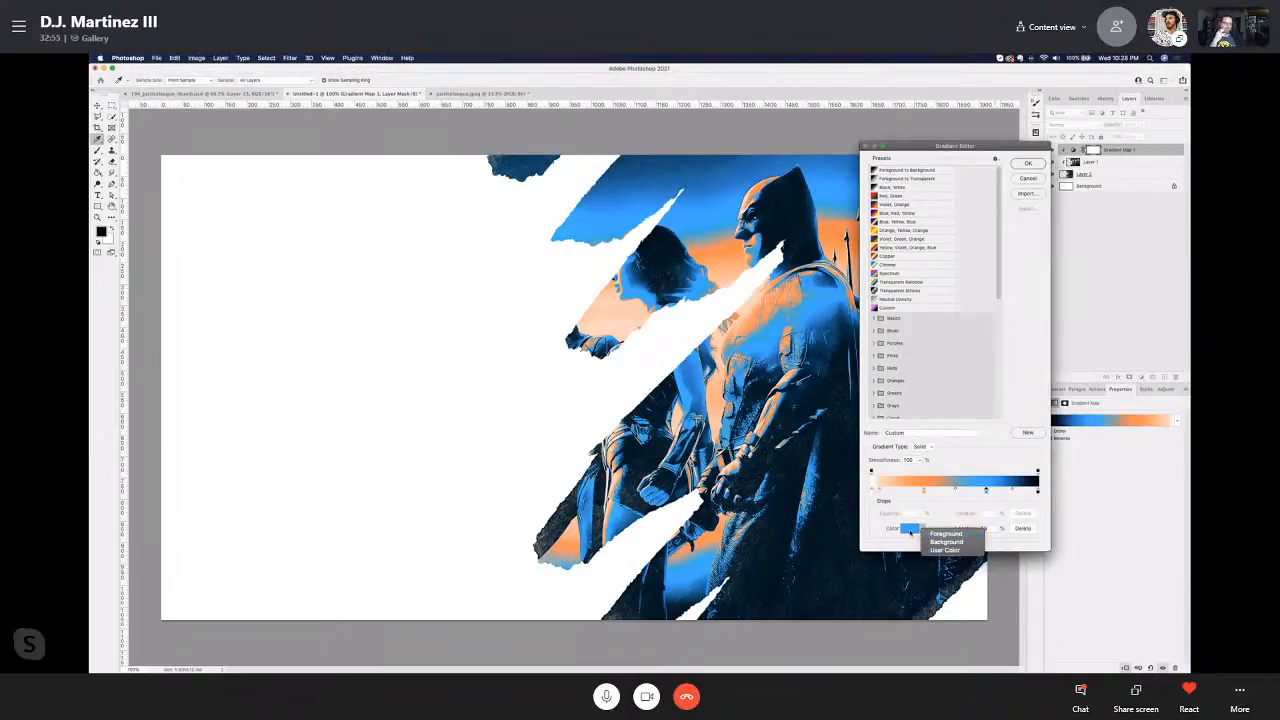
click(911, 532)
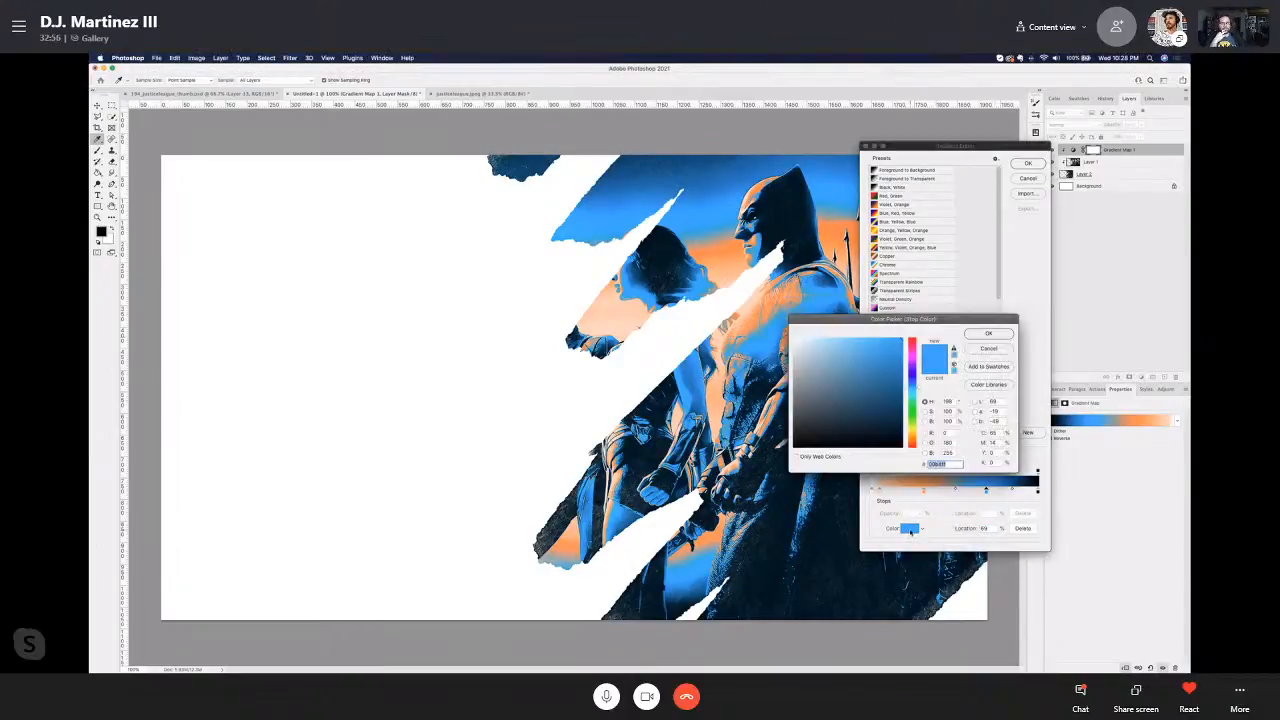
click(988, 349)
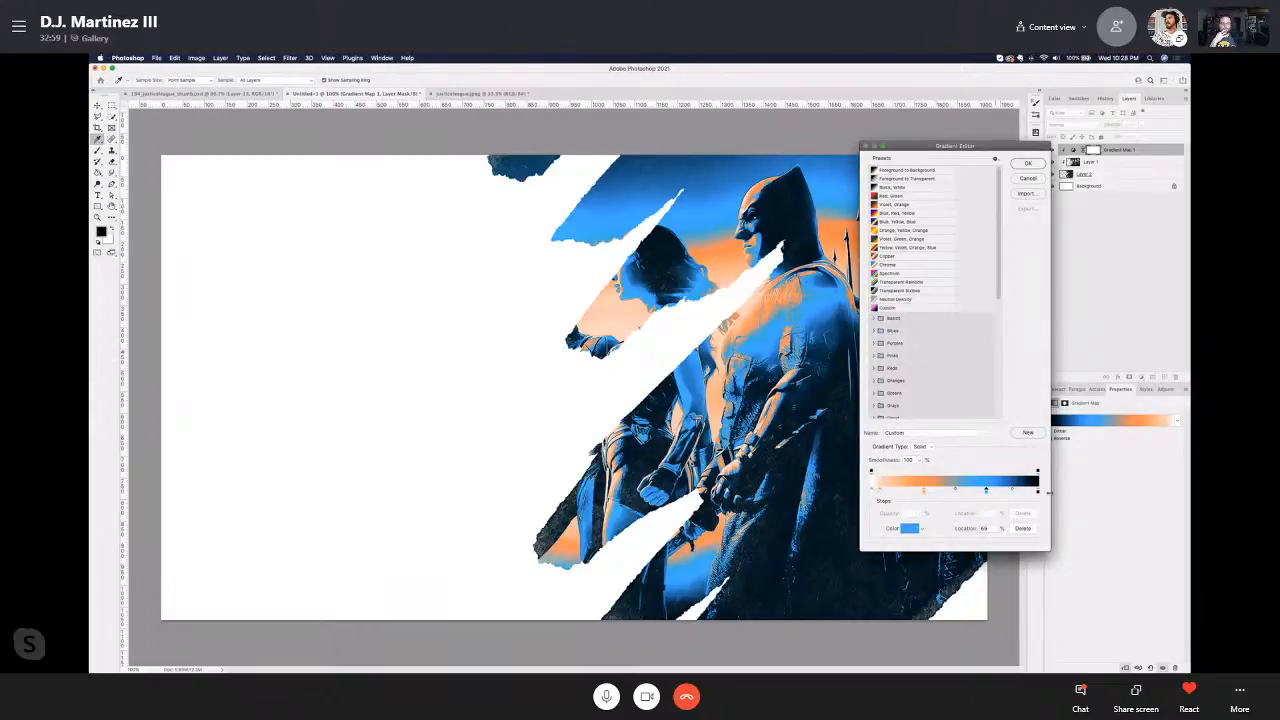
Step: Recolor the black end stop of the gradient to dark blue 003c55 and move it to the 100% location
click(1036, 490)
click(908, 528)
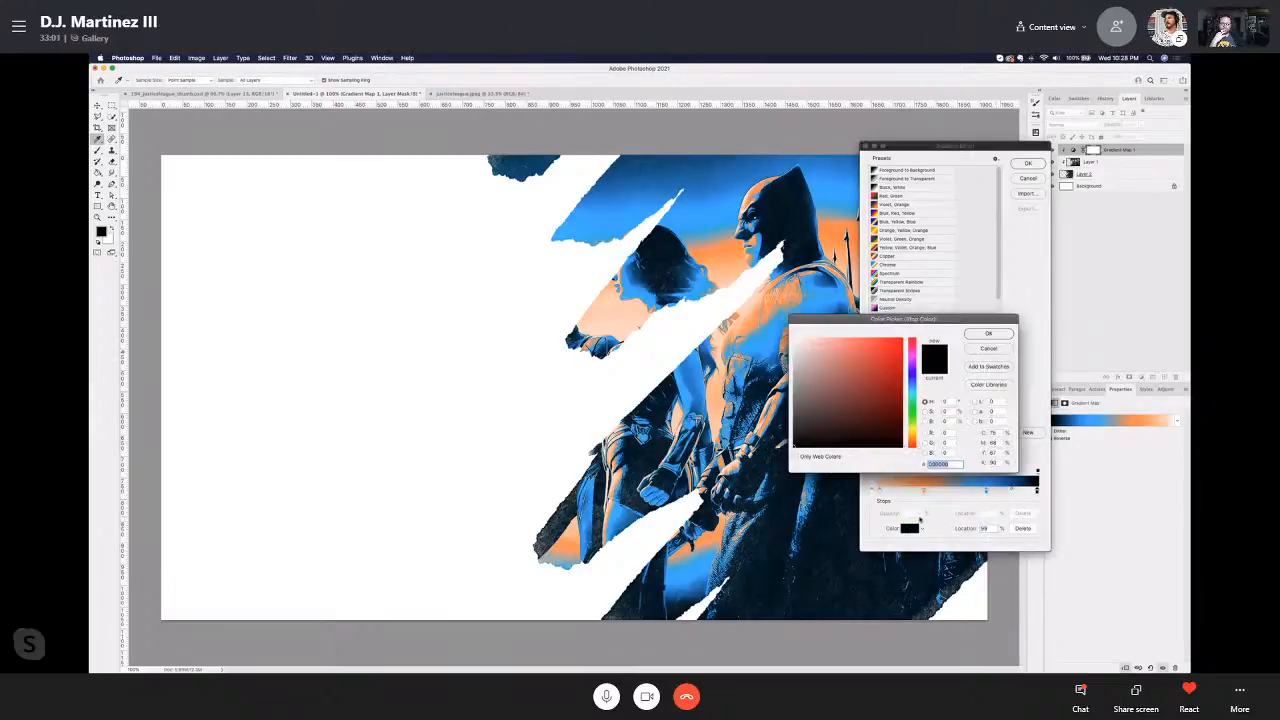
text(003c55)
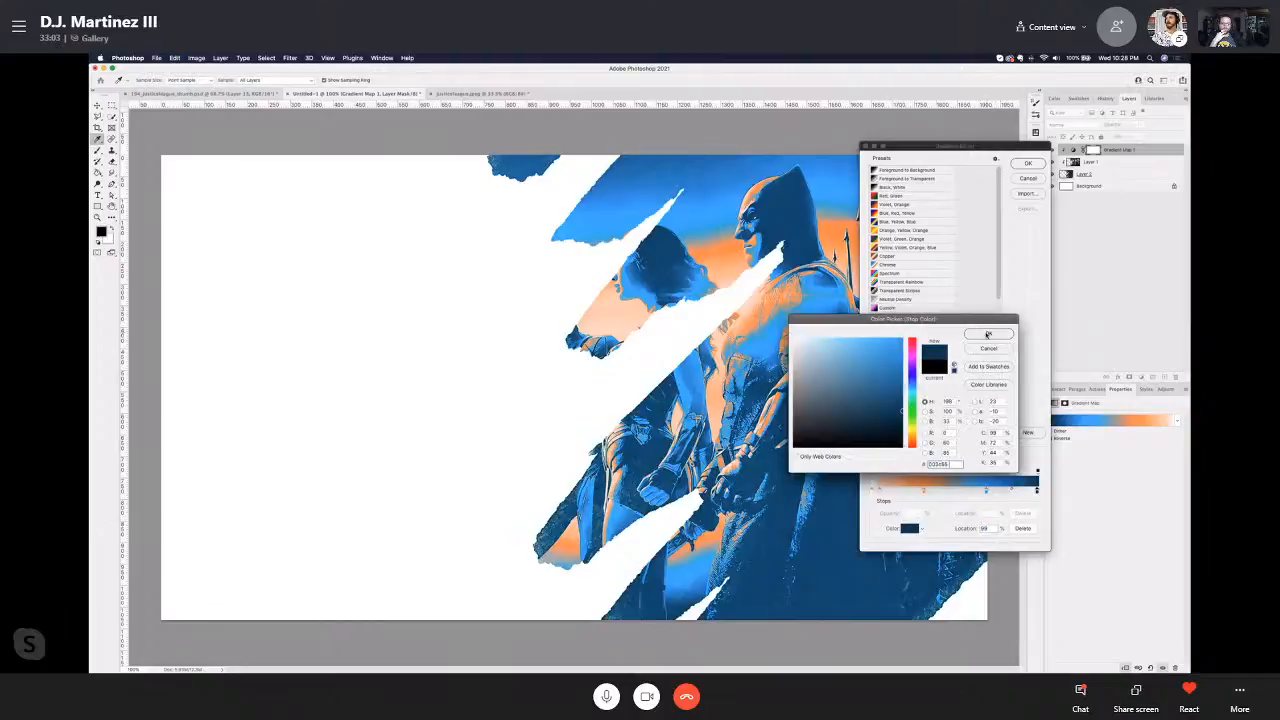
click(988, 335)
drag(1037, 491, 1057, 497)
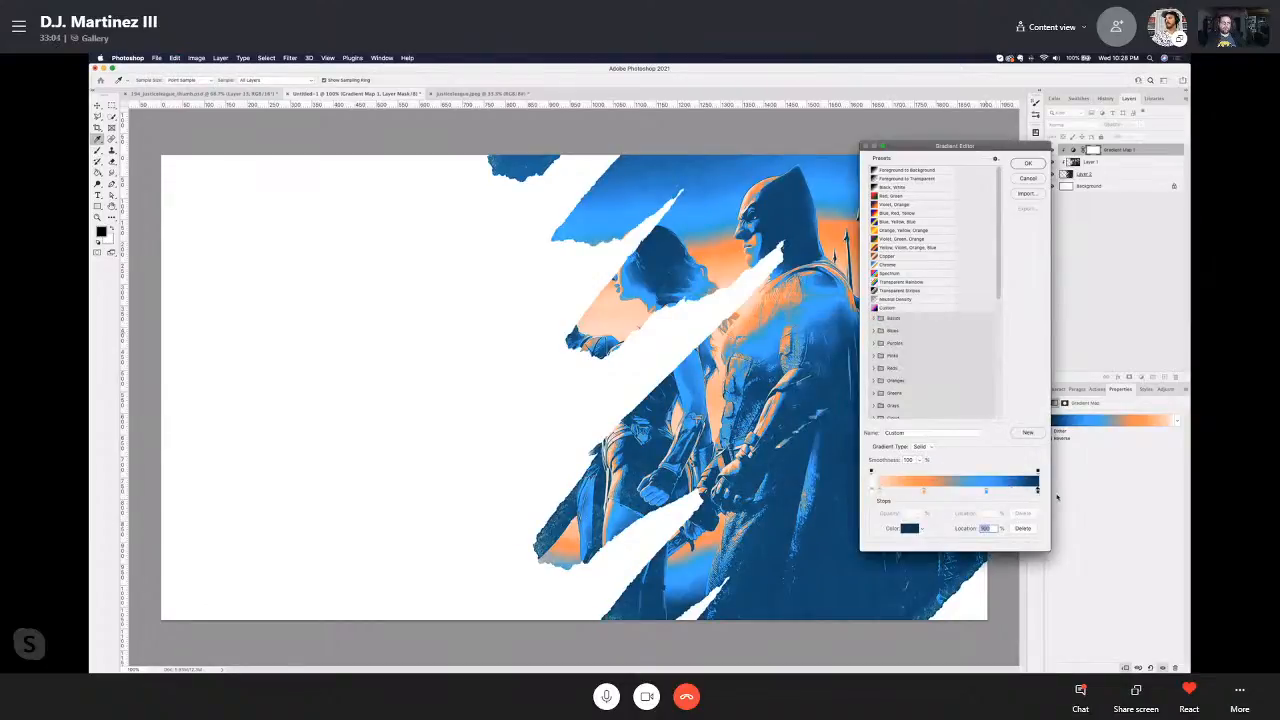
click(924, 493)
click(946, 492)
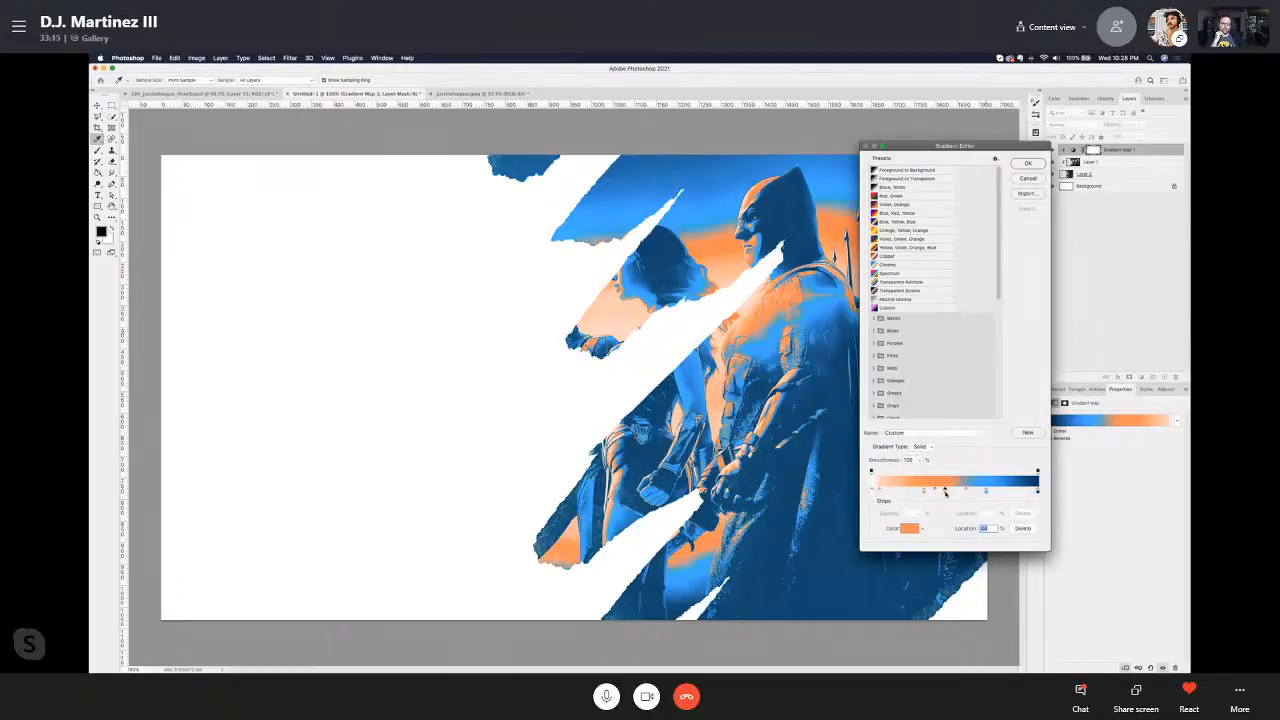
click(908, 528)
mouse_move(868, 414)
mouse_down()
mouse_move(891, 398)
mouse_move(872, 382)
mouse_up()
click(912, 396)
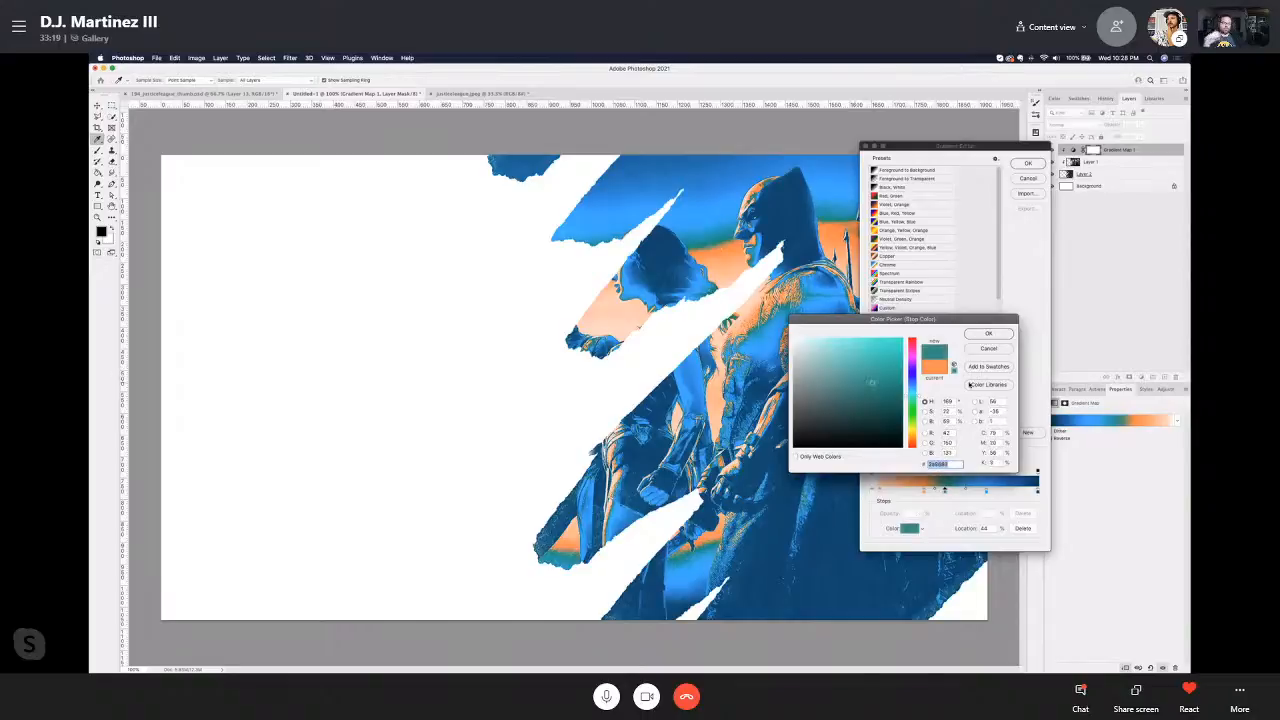
click(988, 349)
drag(945, 491, 946, 503)
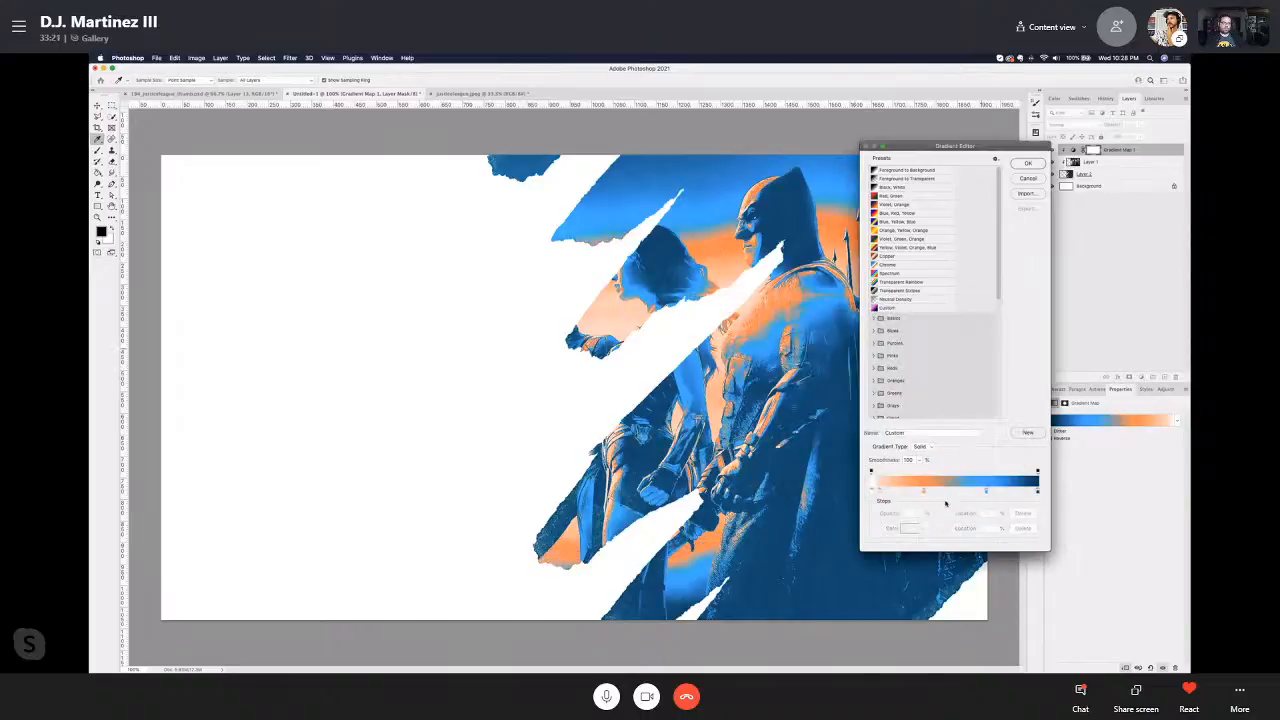
Step: Apply the edited gradient, and revert the finished Justice League thumbnail document to its opened state in the history
click(1020, 163)
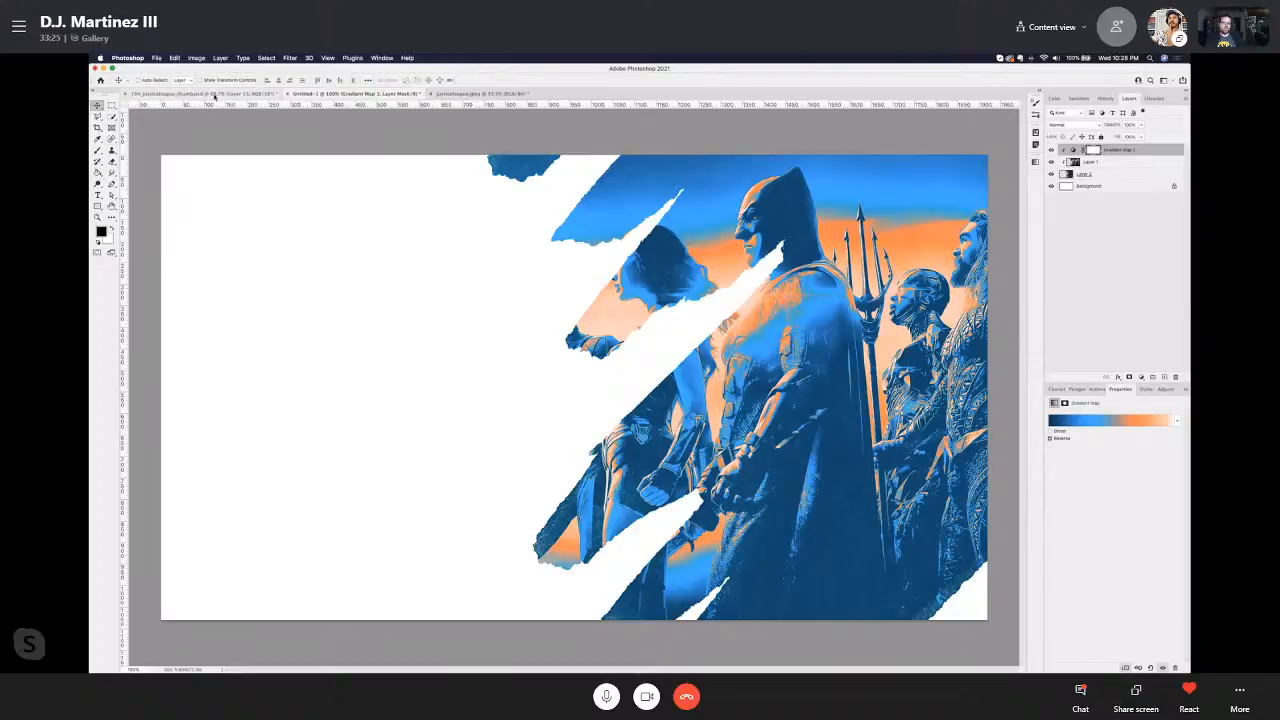
click(214, 94)
key(super+plus)
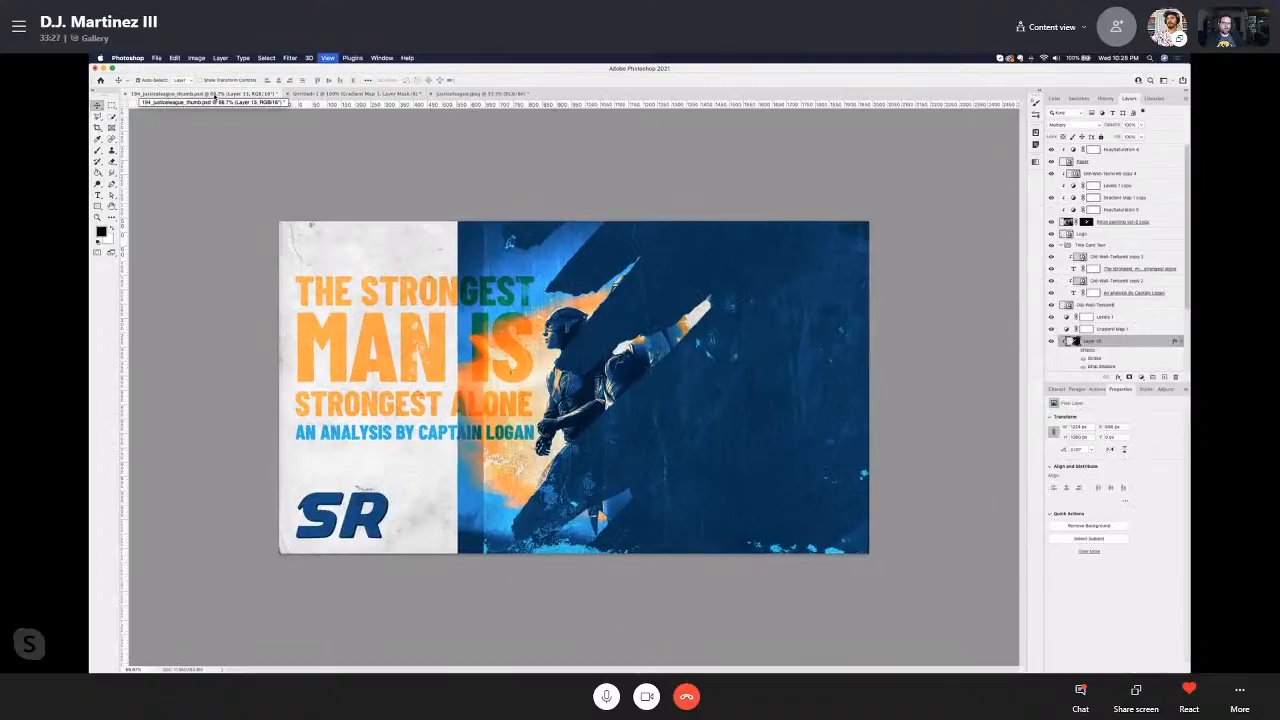
click(354, 95)
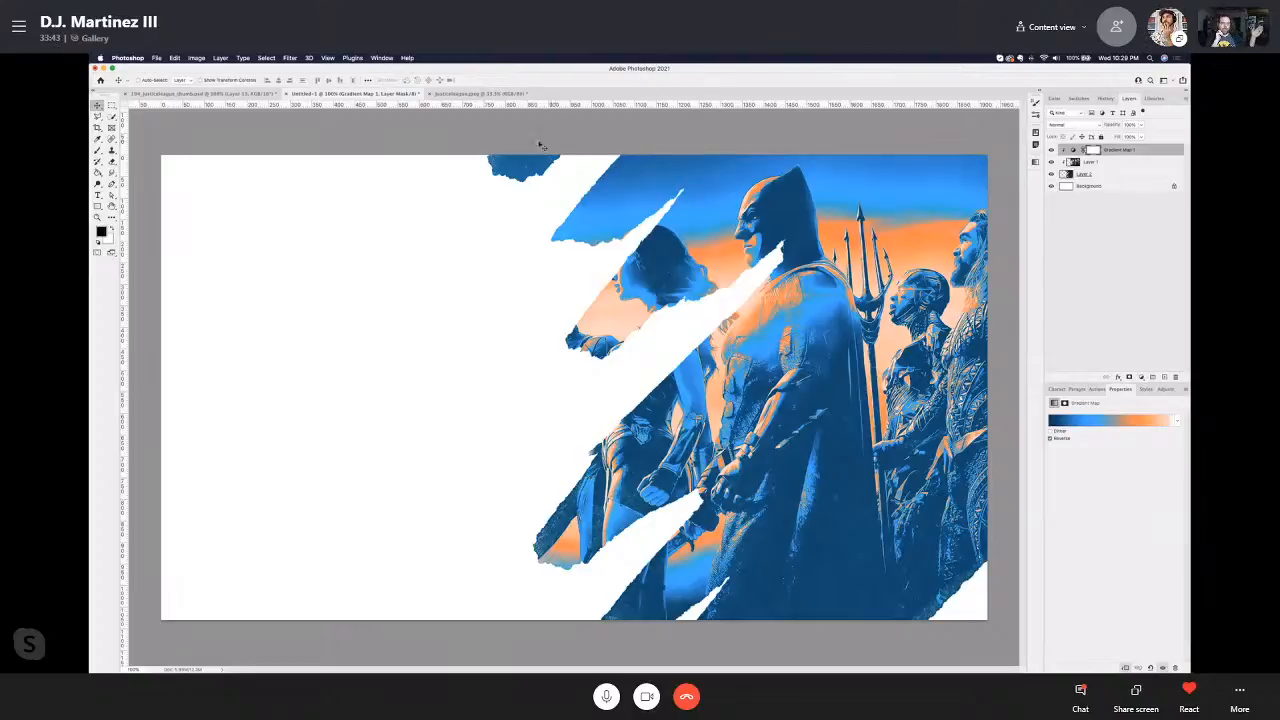
click(237, 92)
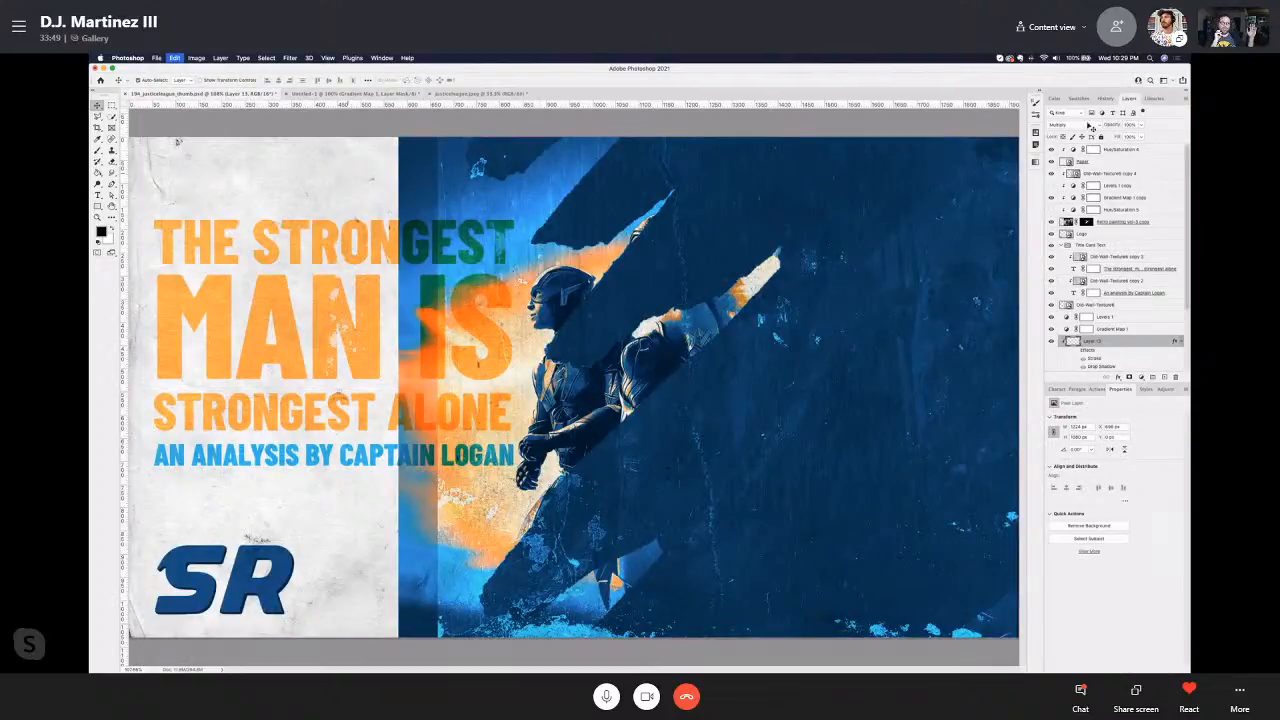
click(1105, 98)
click(1080, 122)
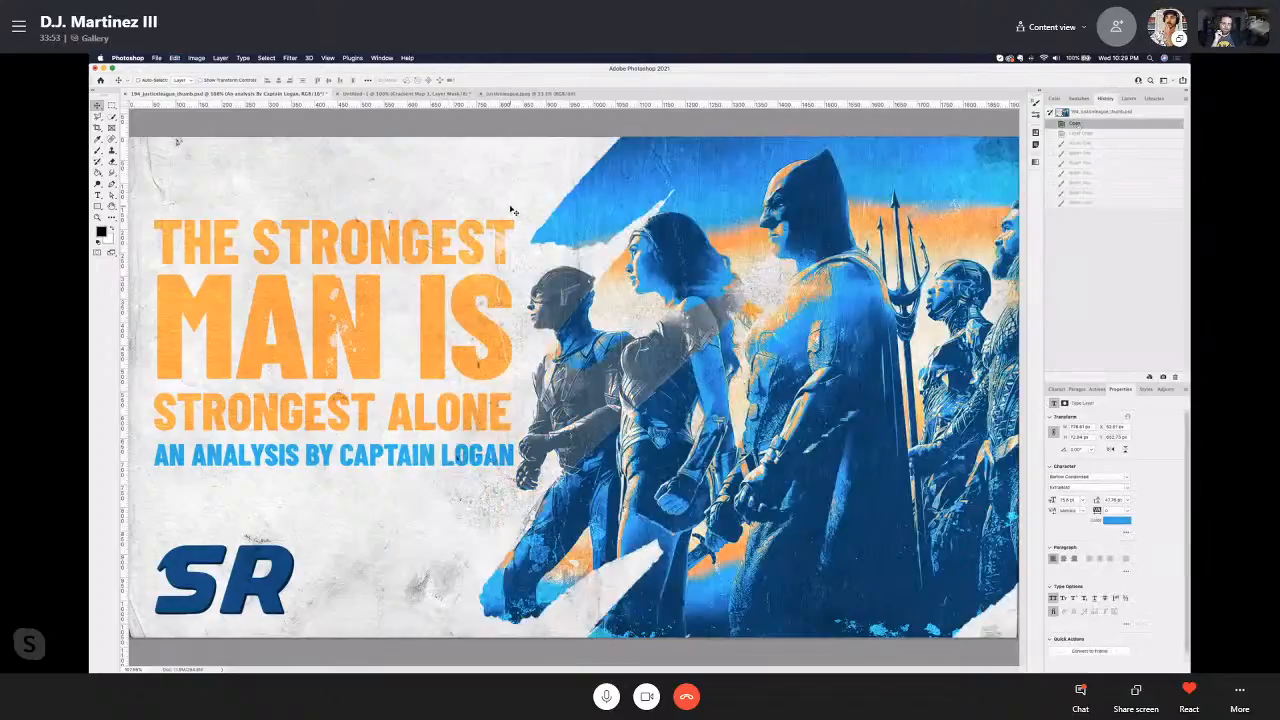
Step: In the Untitled-1 document, add a Levels adjustment directly above the photo in Layer 1 and set its shadow input level to 10
click(437, 93)
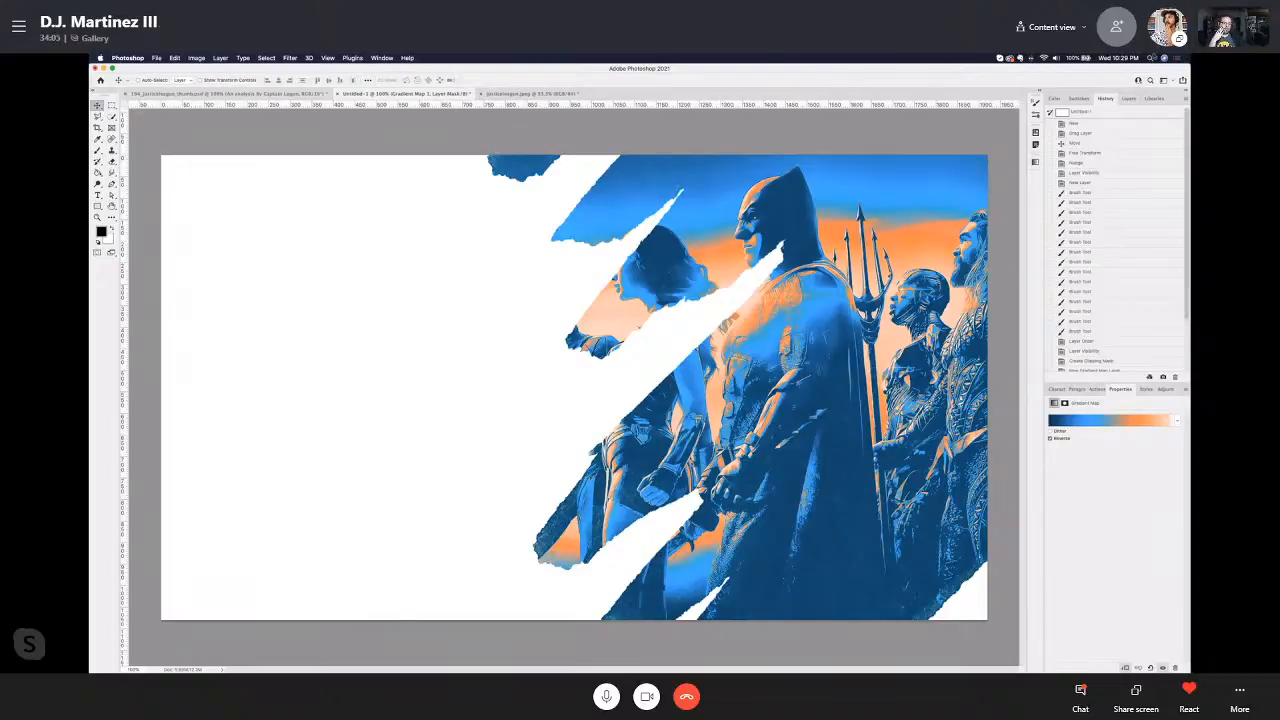
click(1129, 98)
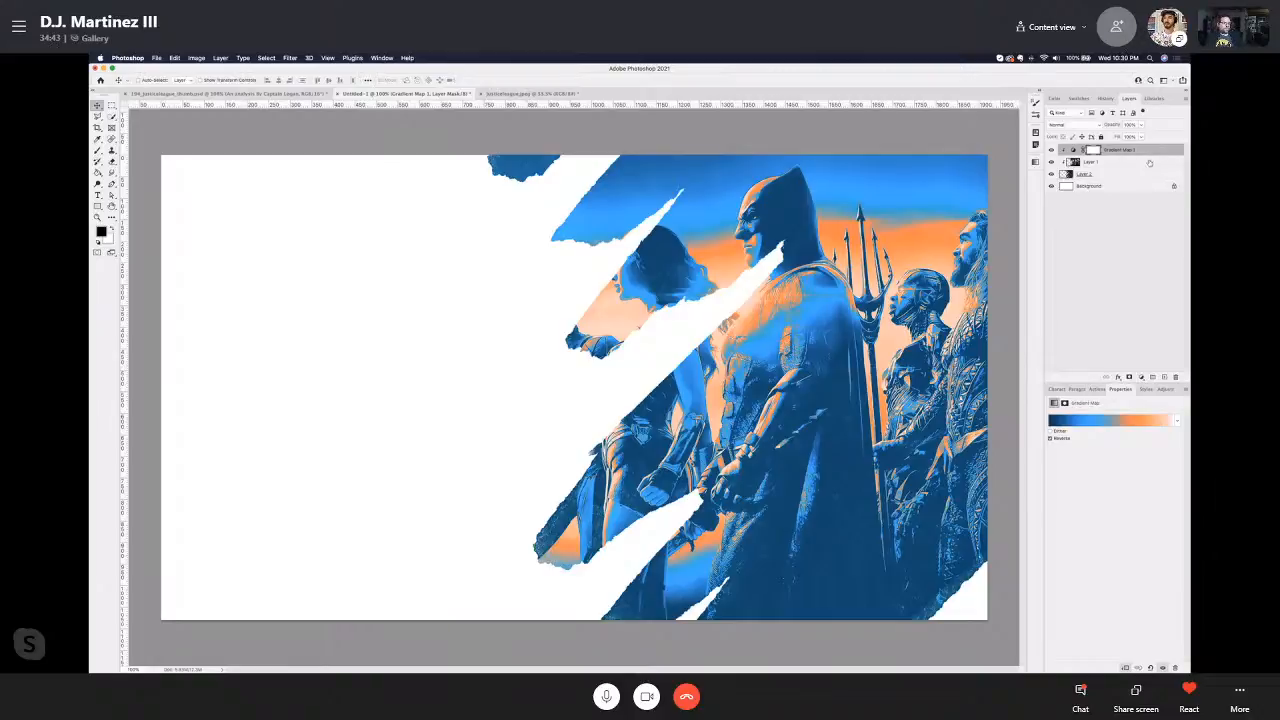
click(1102, 164)
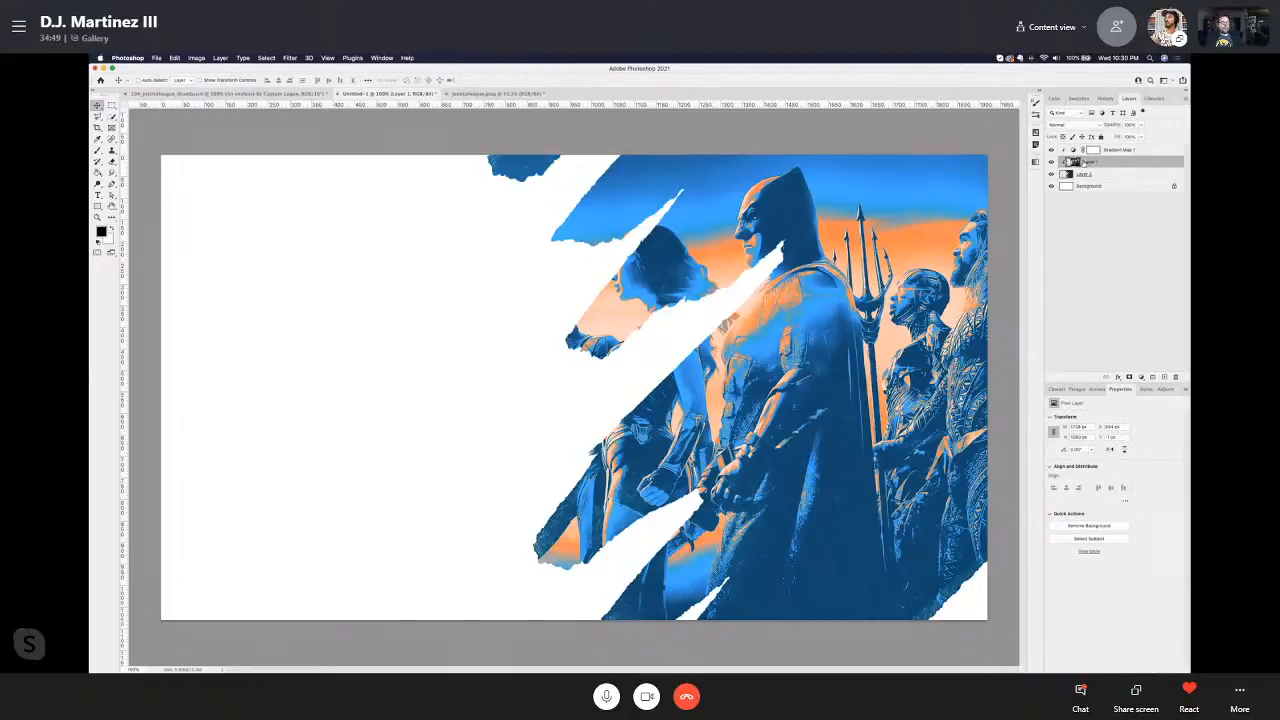
click(1142, 378)
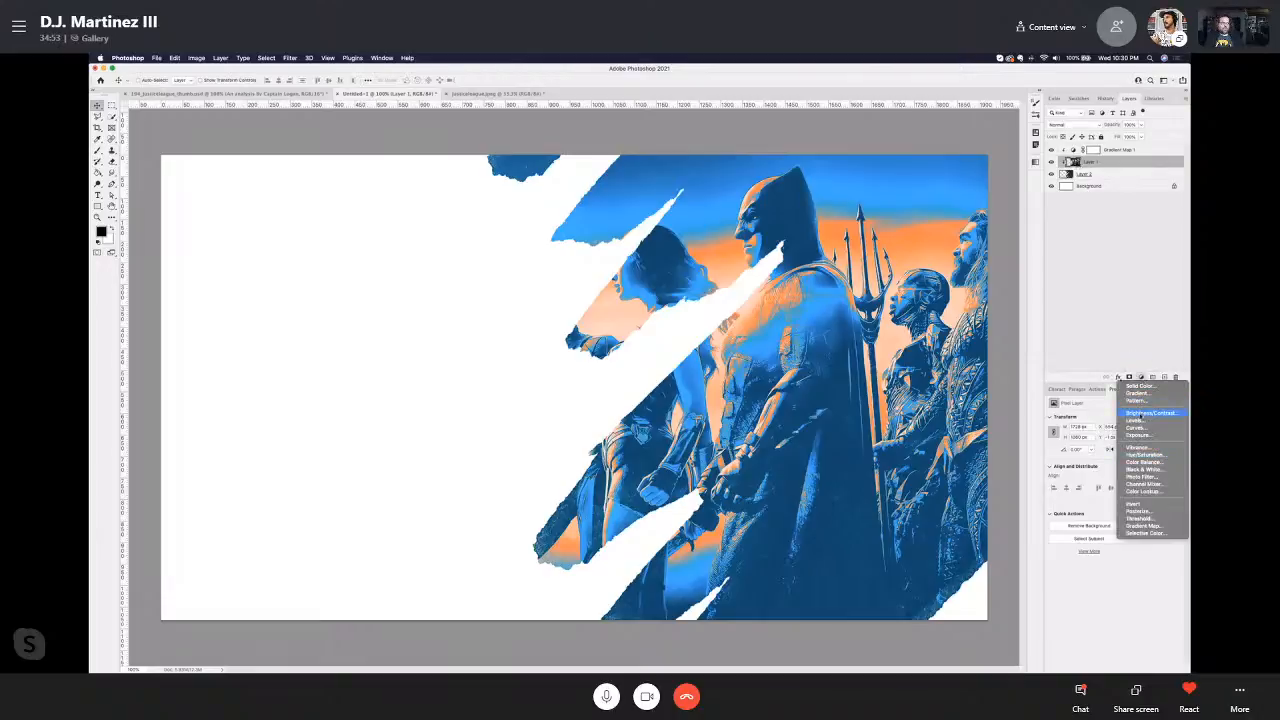
click(1137, 420)
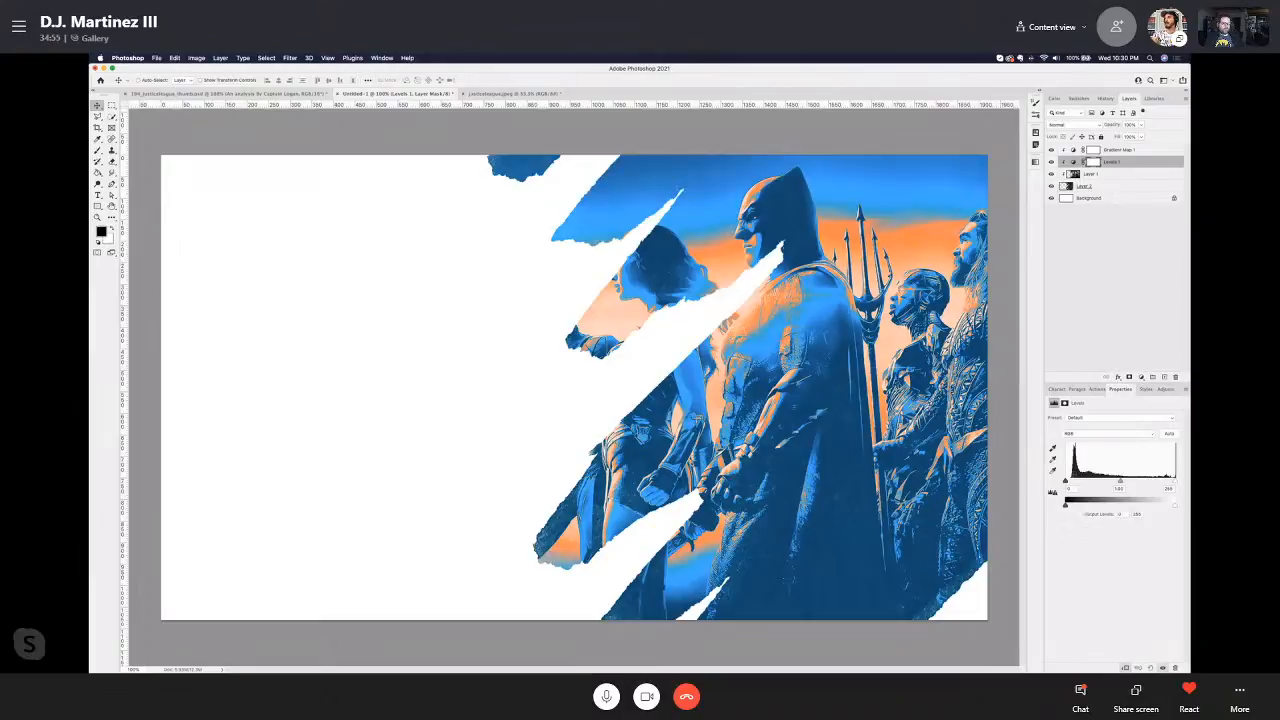
mouse_move(1066, 484)
mouse_down()
mouse_move(1090, 484)
mouse_move(1062, 485)
mouse_up()
mouse_move(1174, 483)
mouse_down()
mouse_move(1163, 485)
mouse_move(1176, 484)
mouse_up()
mouse_move(1066, 483)
mouse_down()
mouse_move(1085, 484)
mouse_move(1068, 488)
mouse_up()
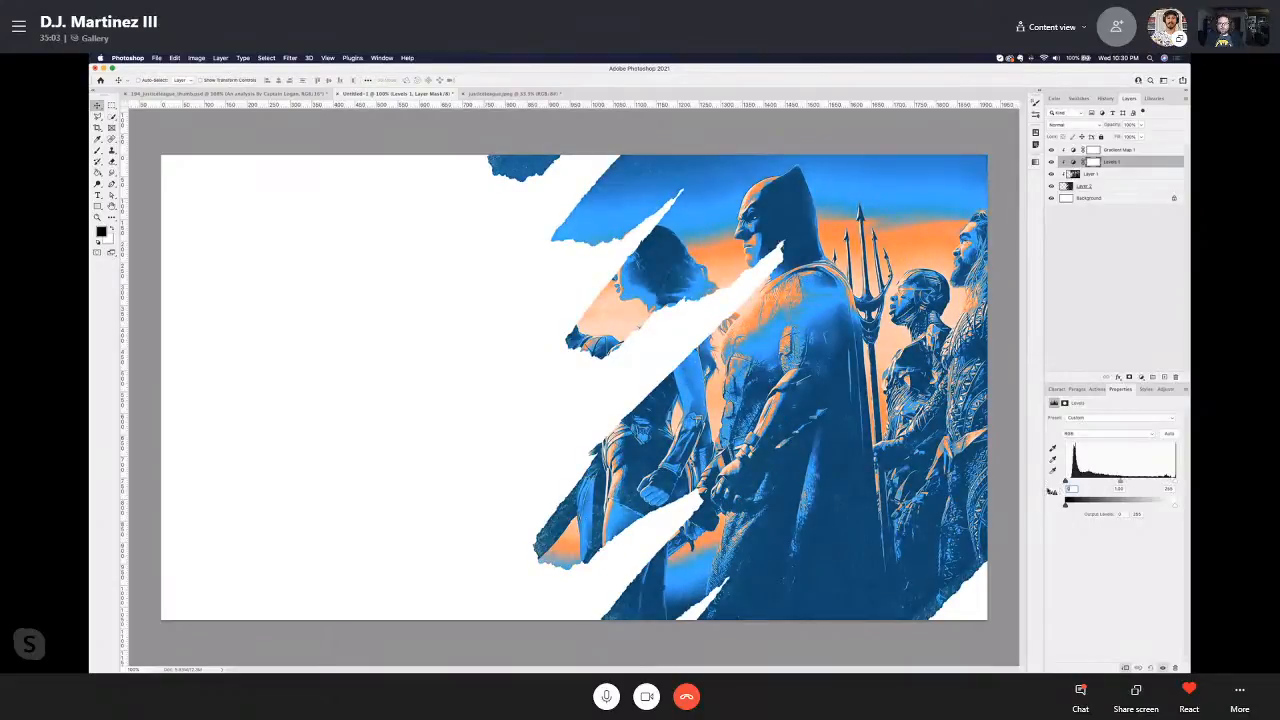
text(10)
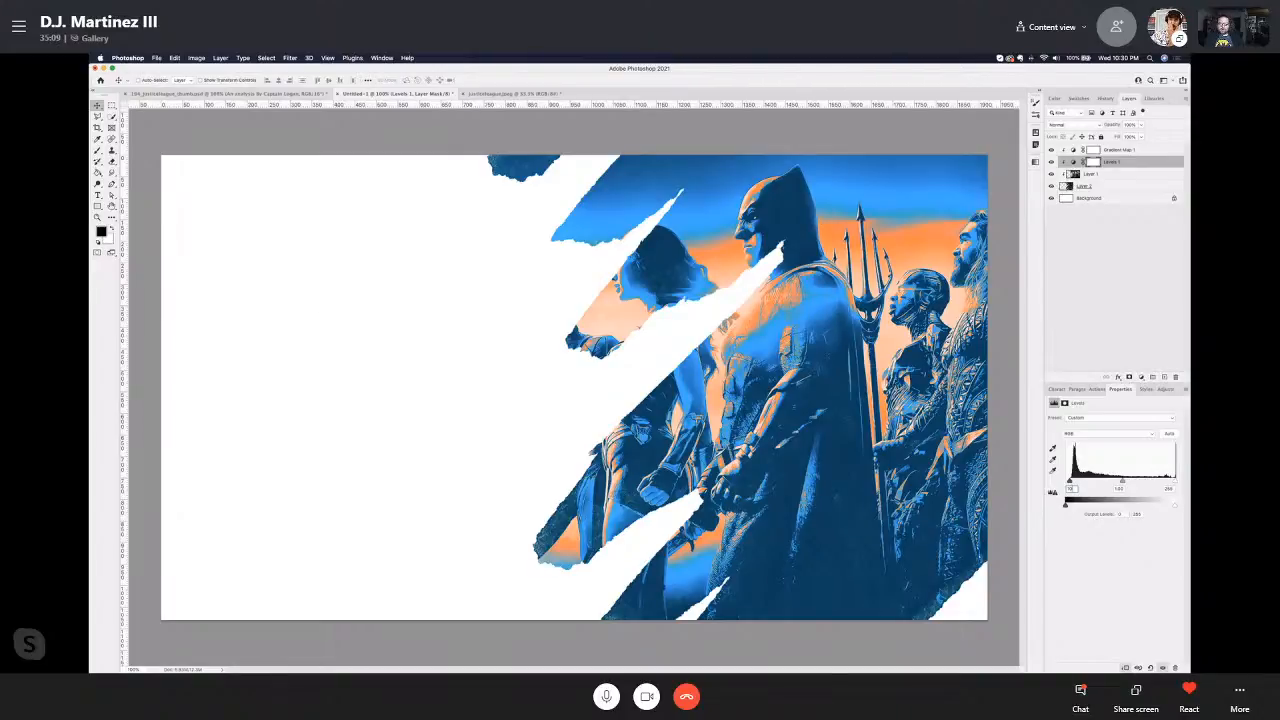
key(t)
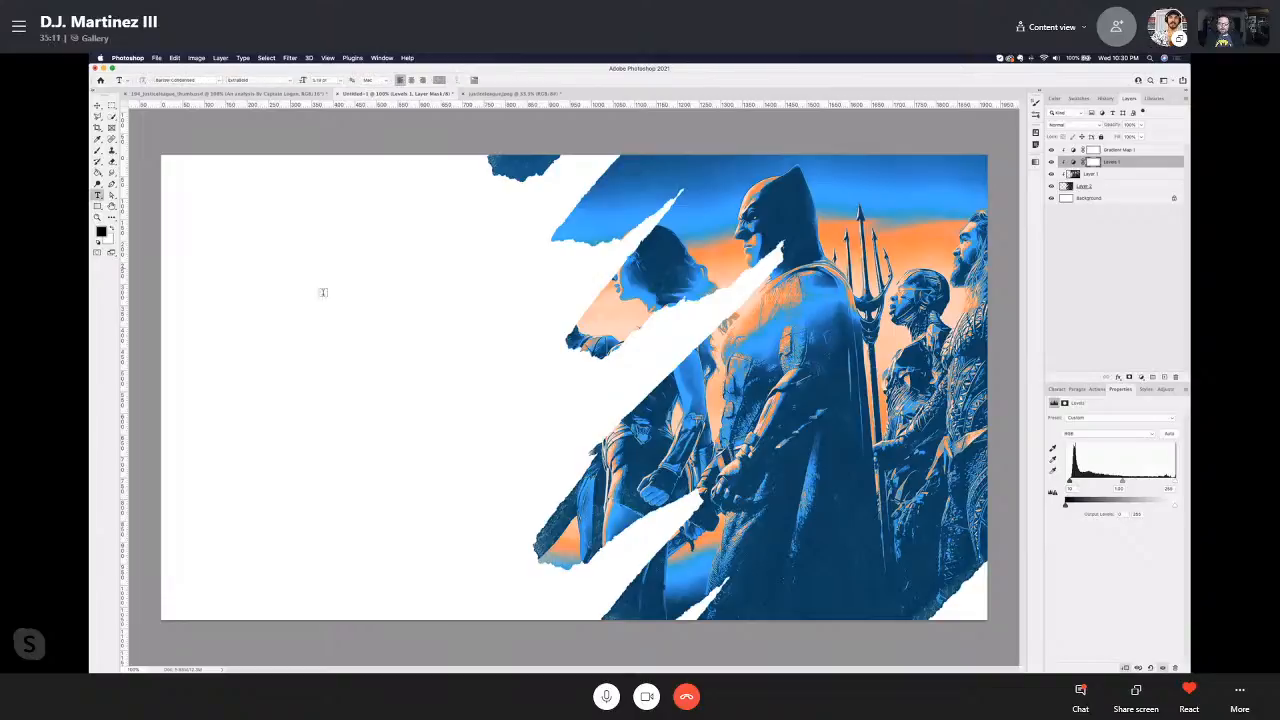
click(296, 282)
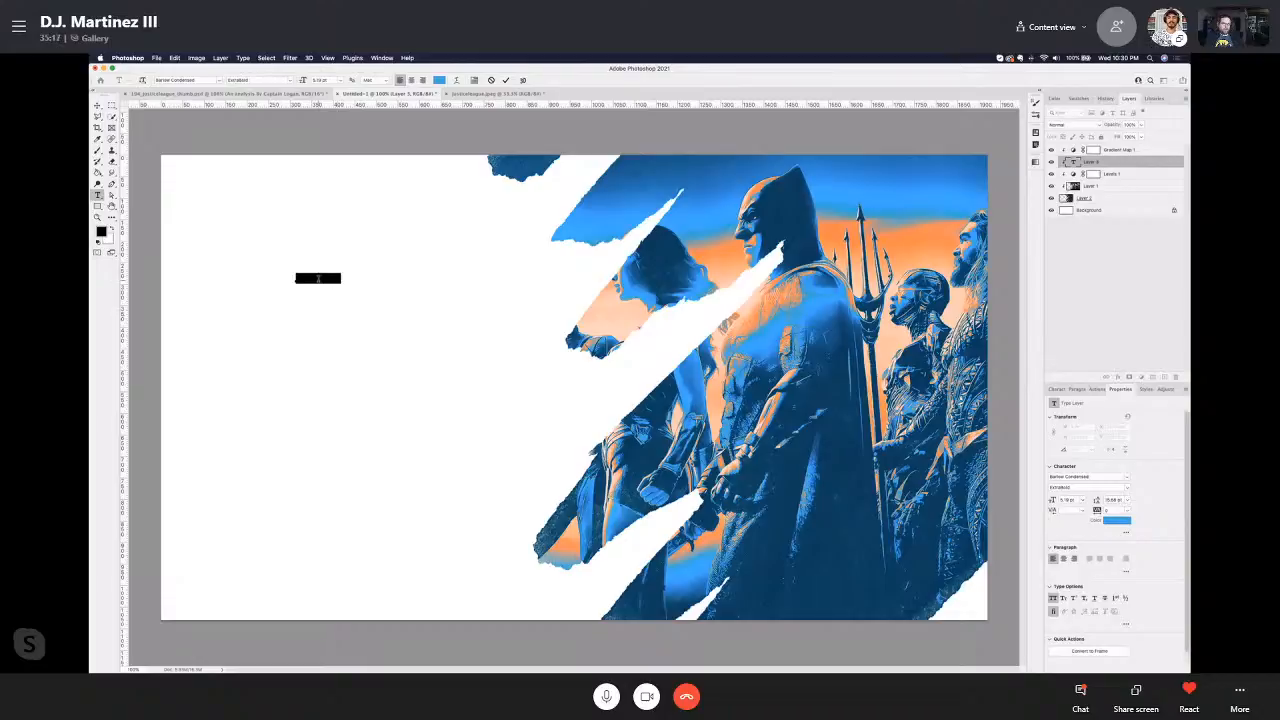
click(228, 96)
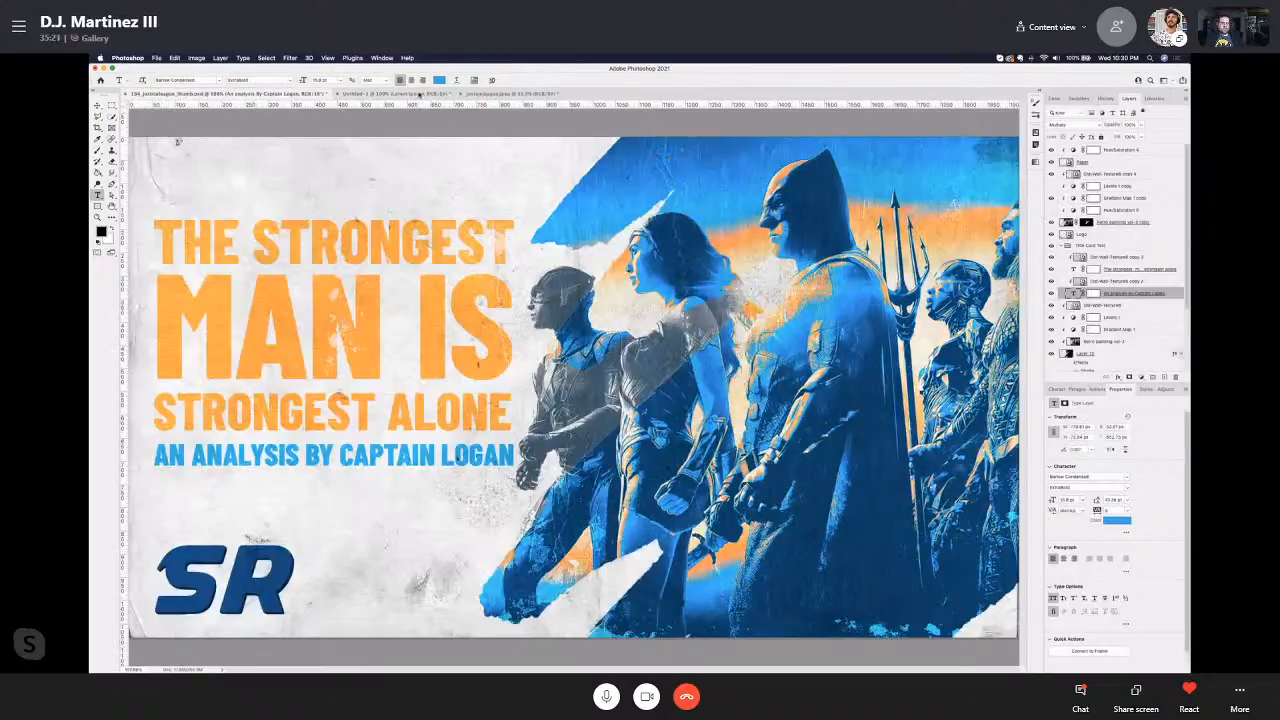
click(406, 94)
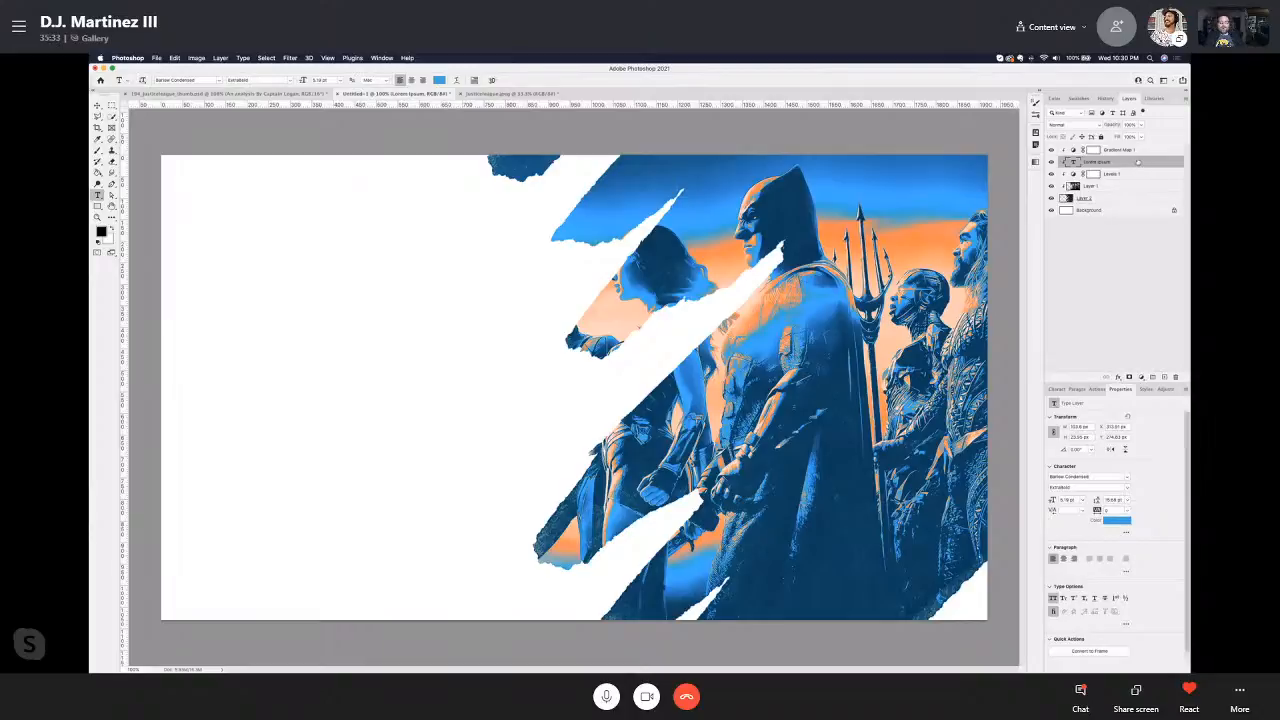
click(332, 296)
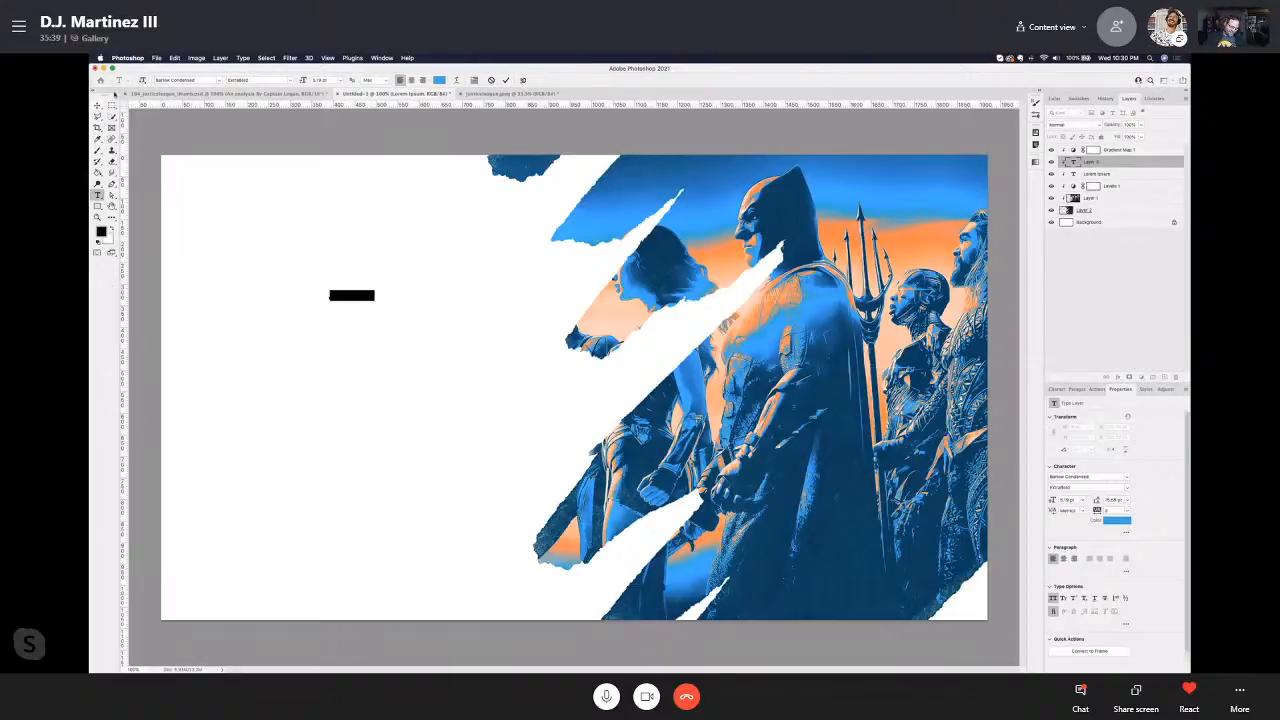
click(97, 105)
key(super+z)
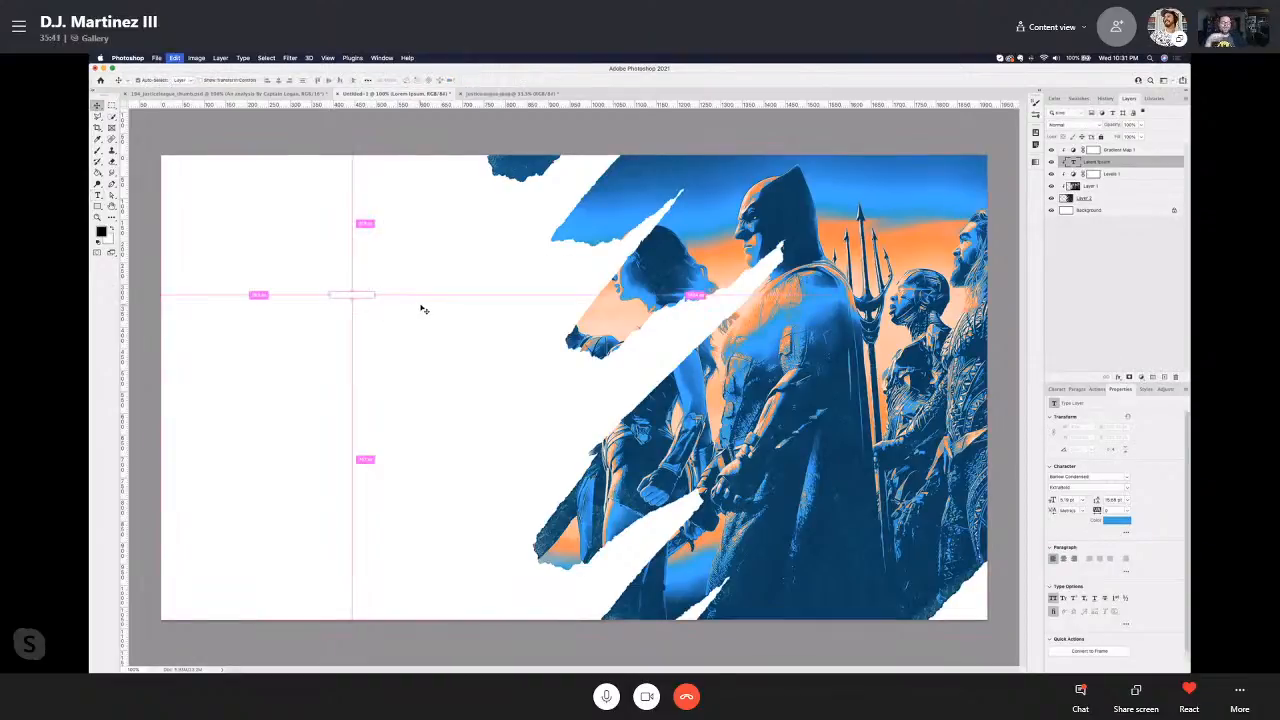
click(1120, 174)
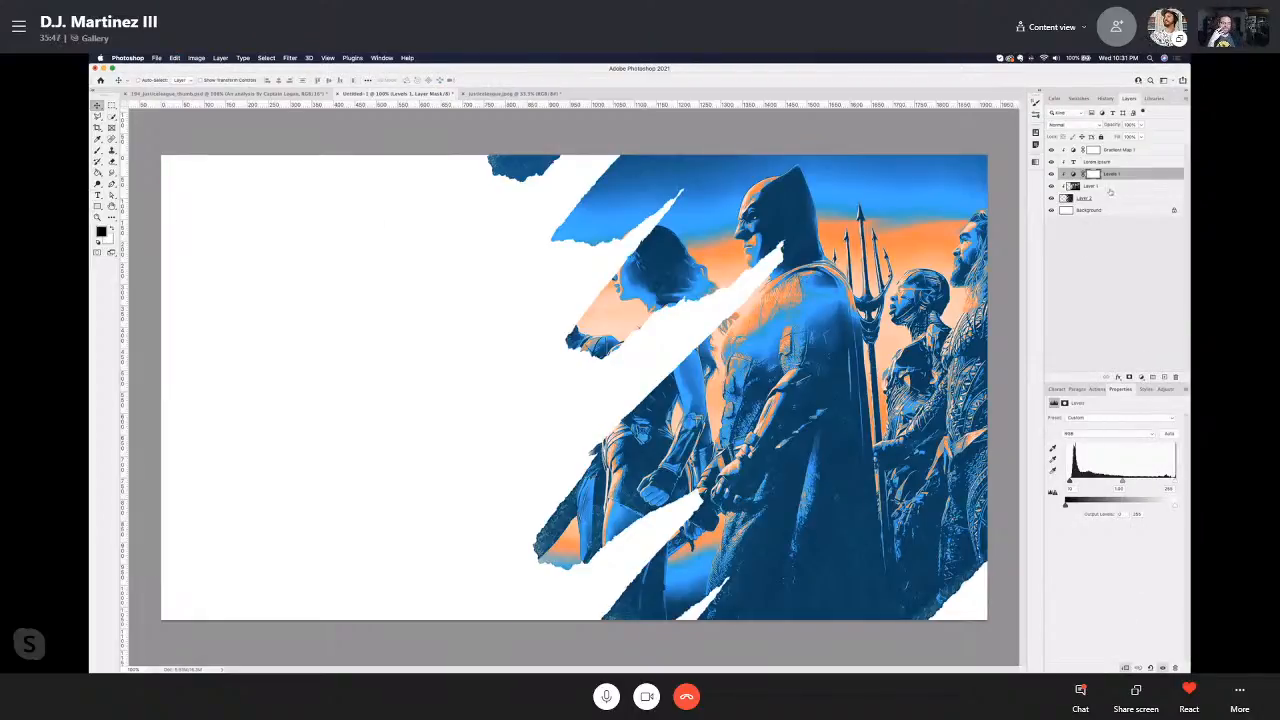
key(super+z)
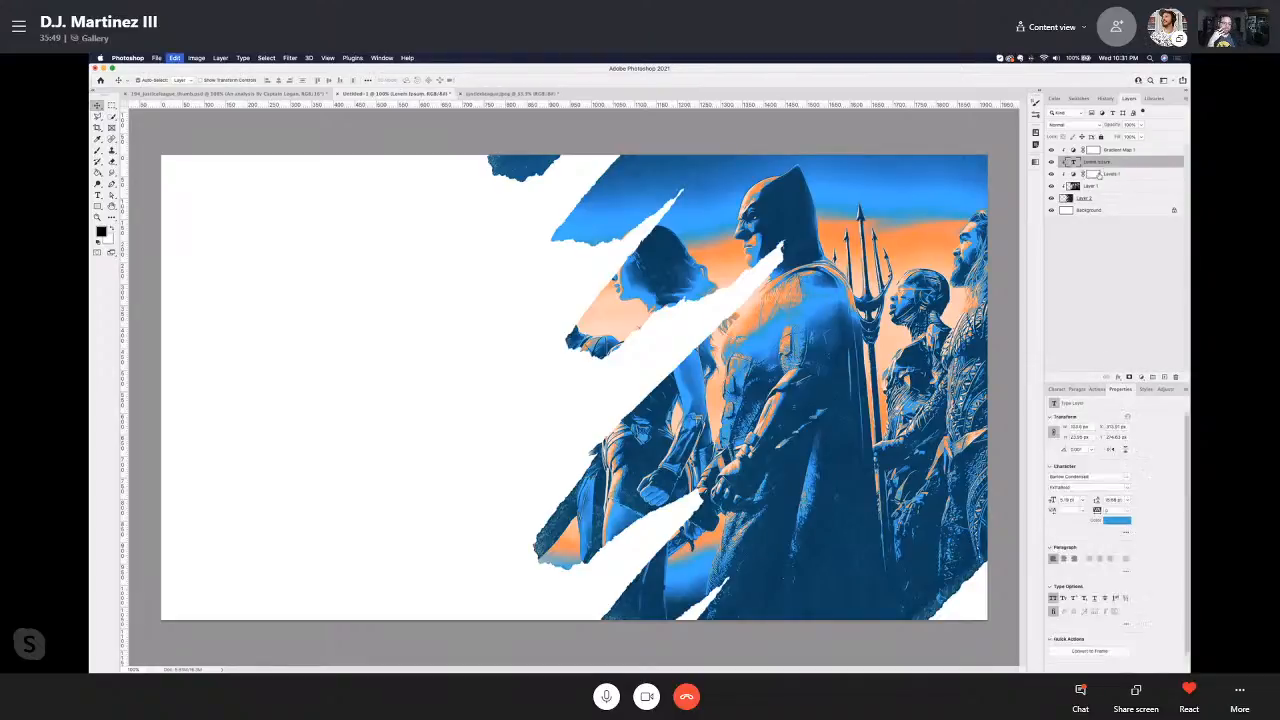
key(super+z)
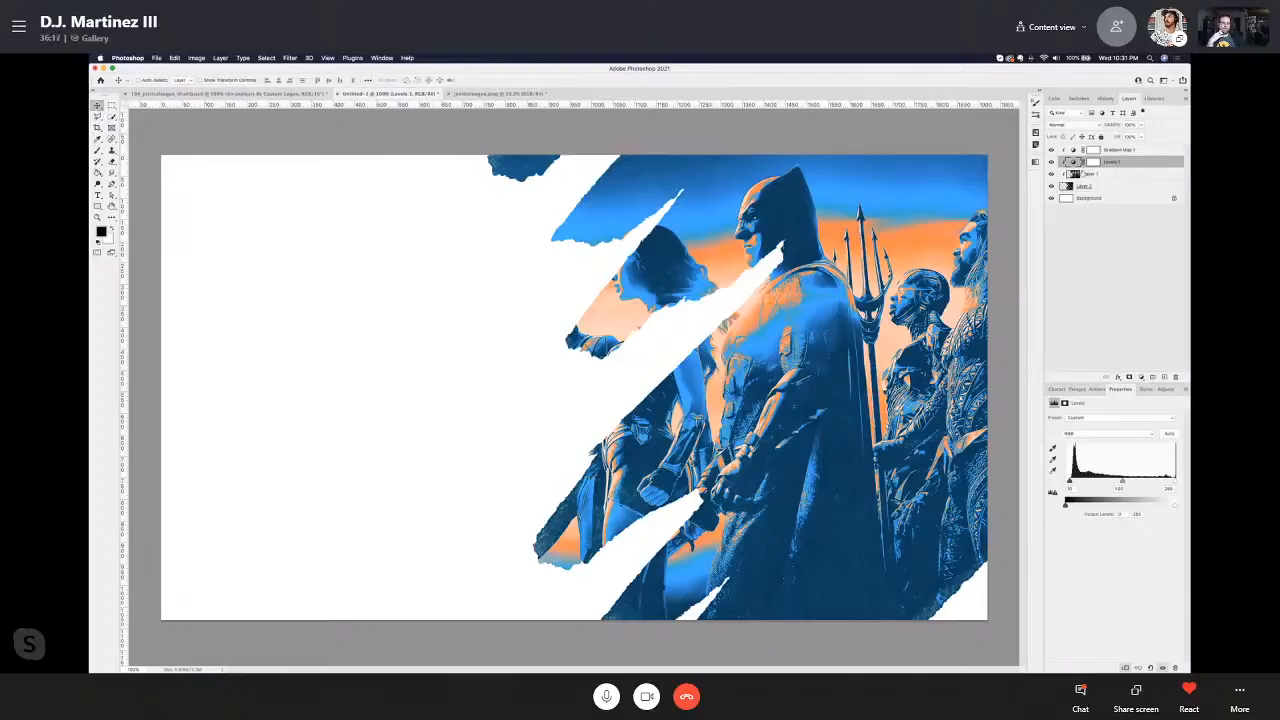
key(t)
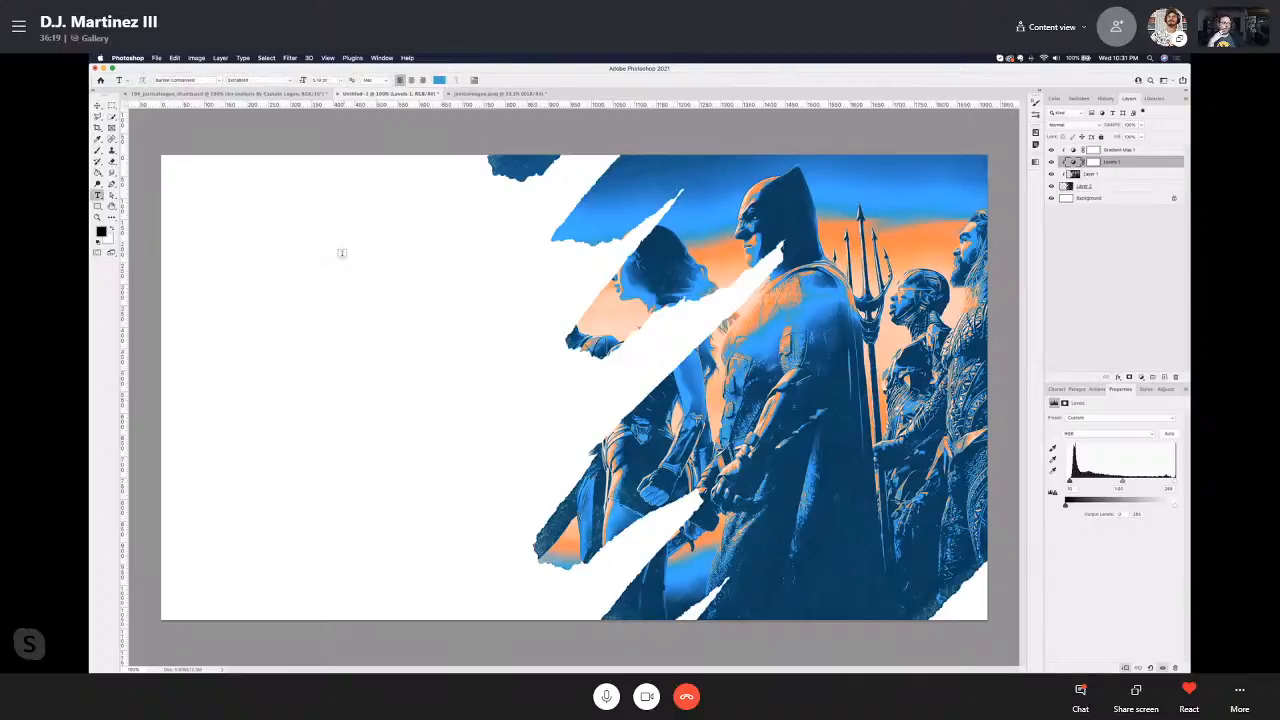
click(343, 257)
text(justi)
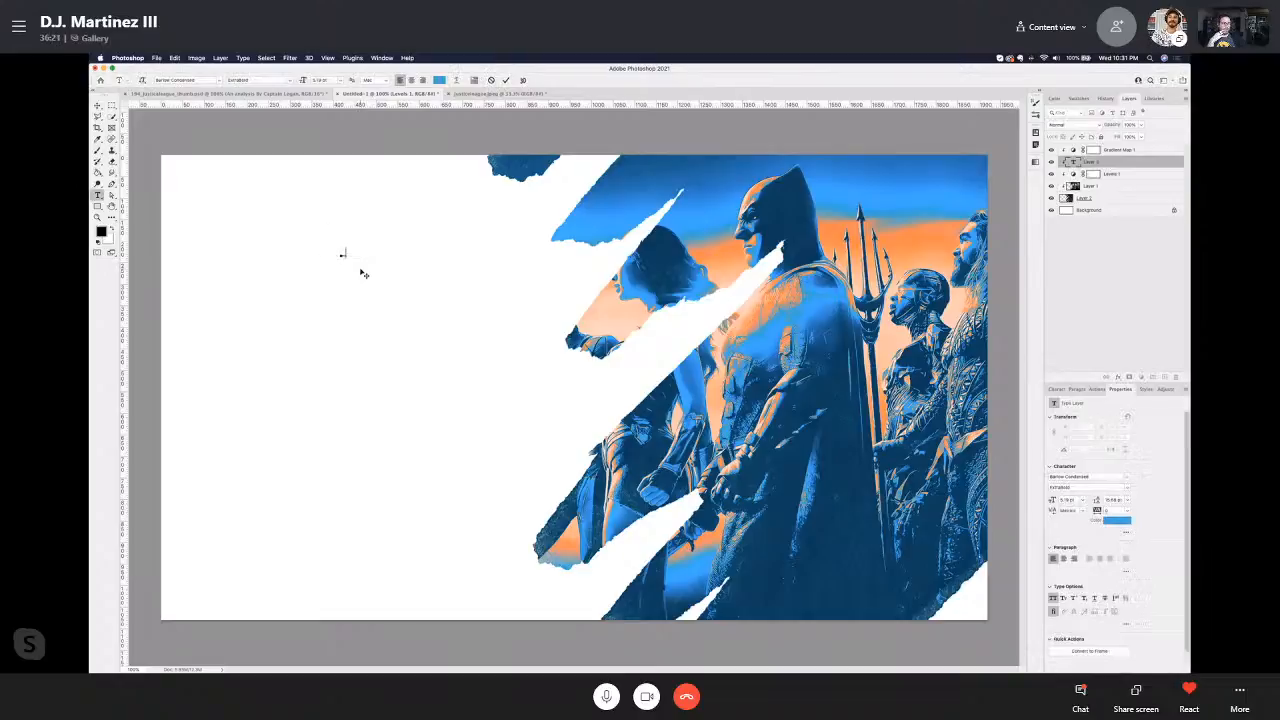
text(ce)
key(BackSpace)
text(e league)
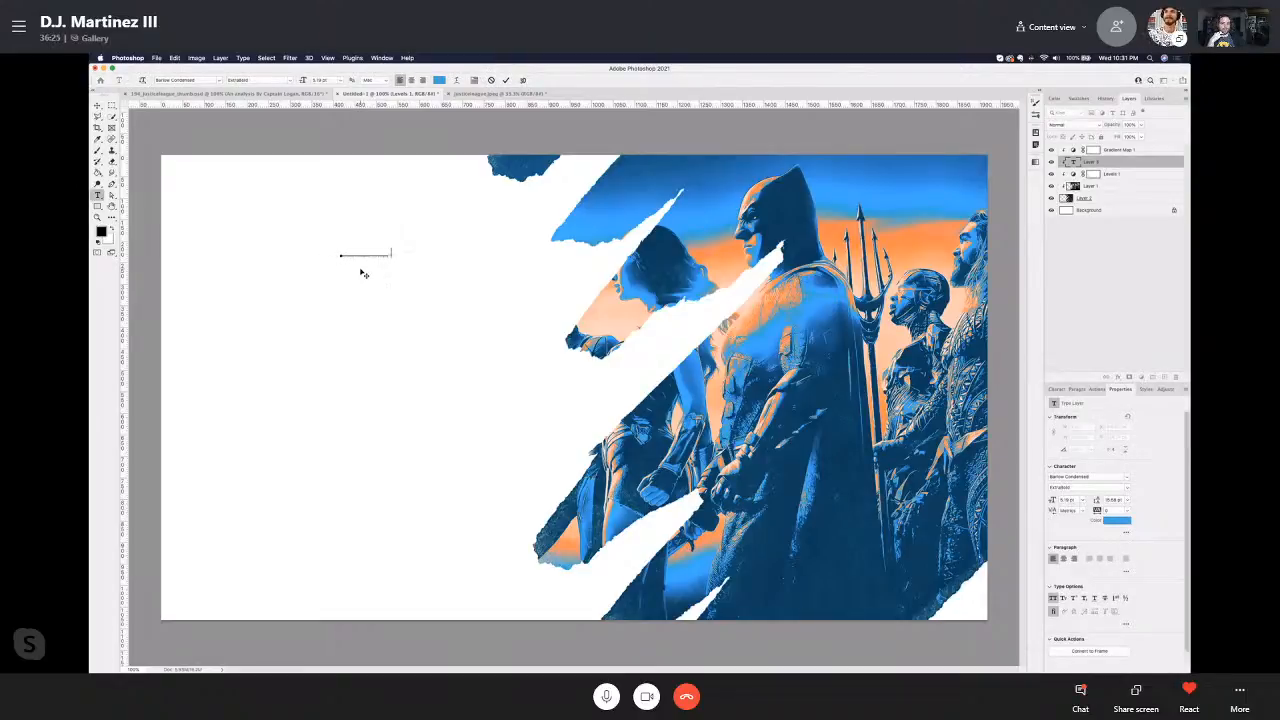
text(ap)
key(BackSpace)
key(BackSpace)
key(BackSpace)
key(BackSpace)
click(98, 104)
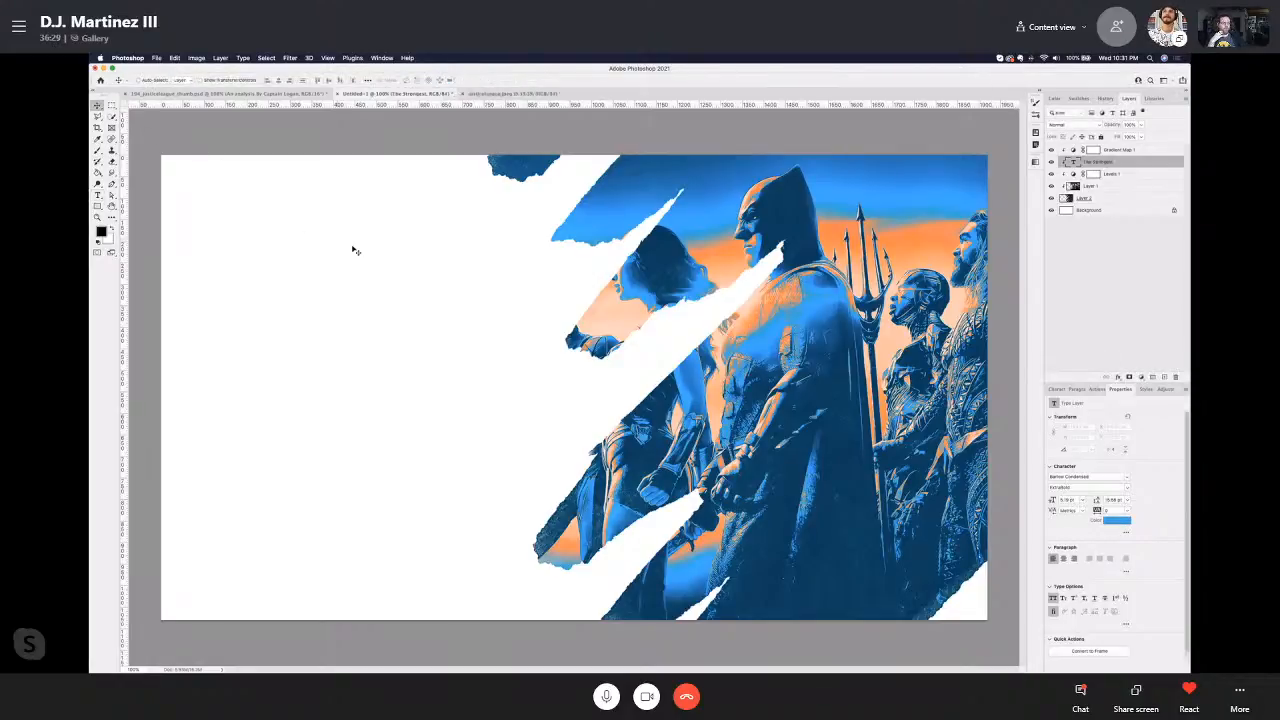
key(Delete)
click(98, 186)
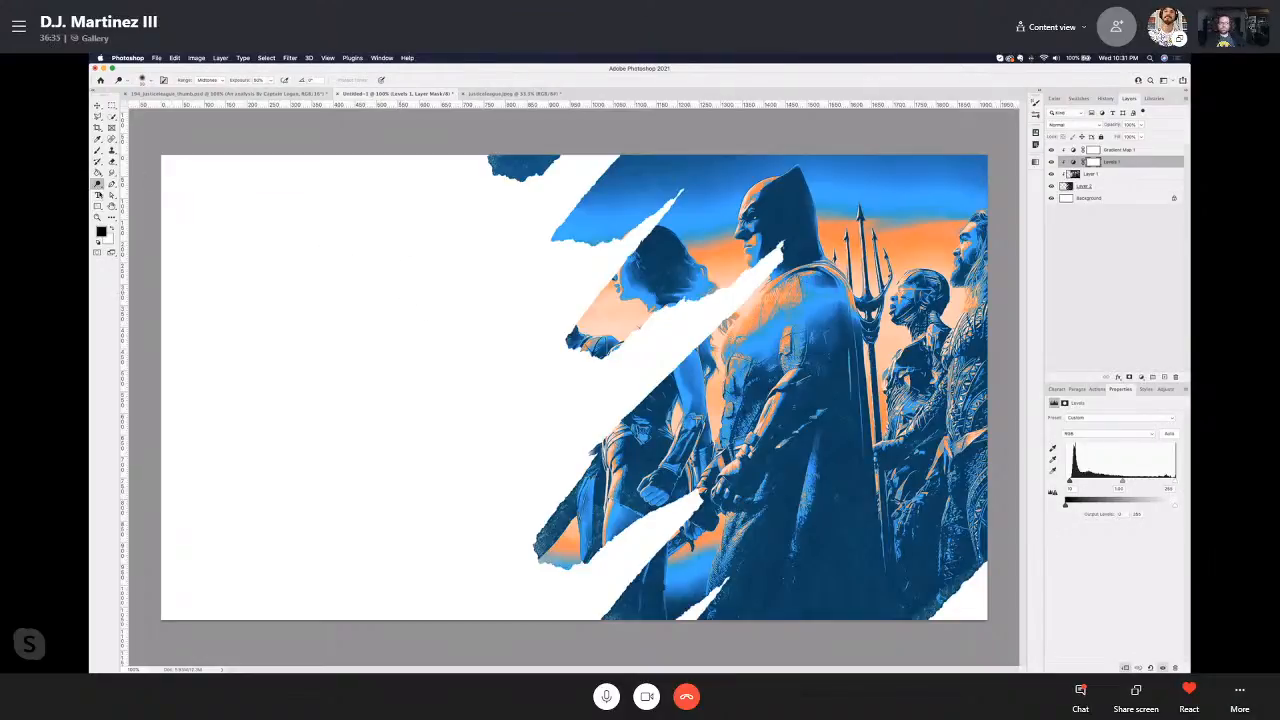
key(t)
click(360, 308)
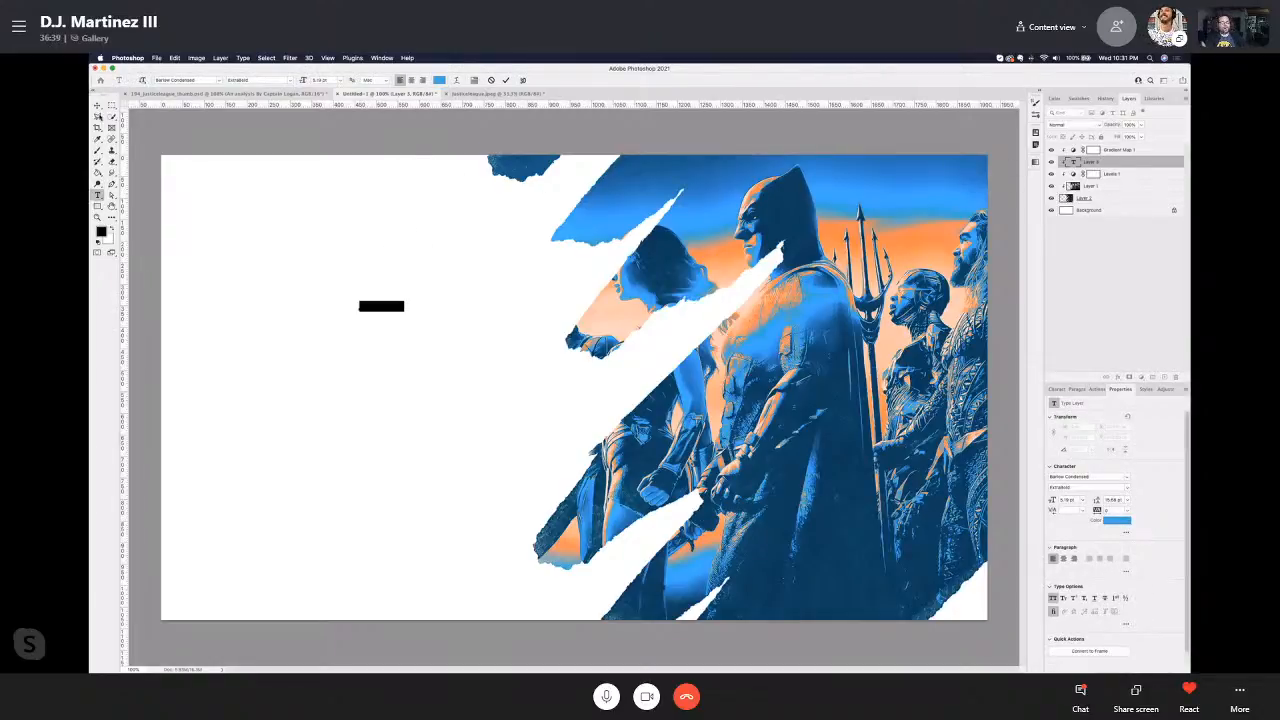
click(98, 106)
key(BackSpace)
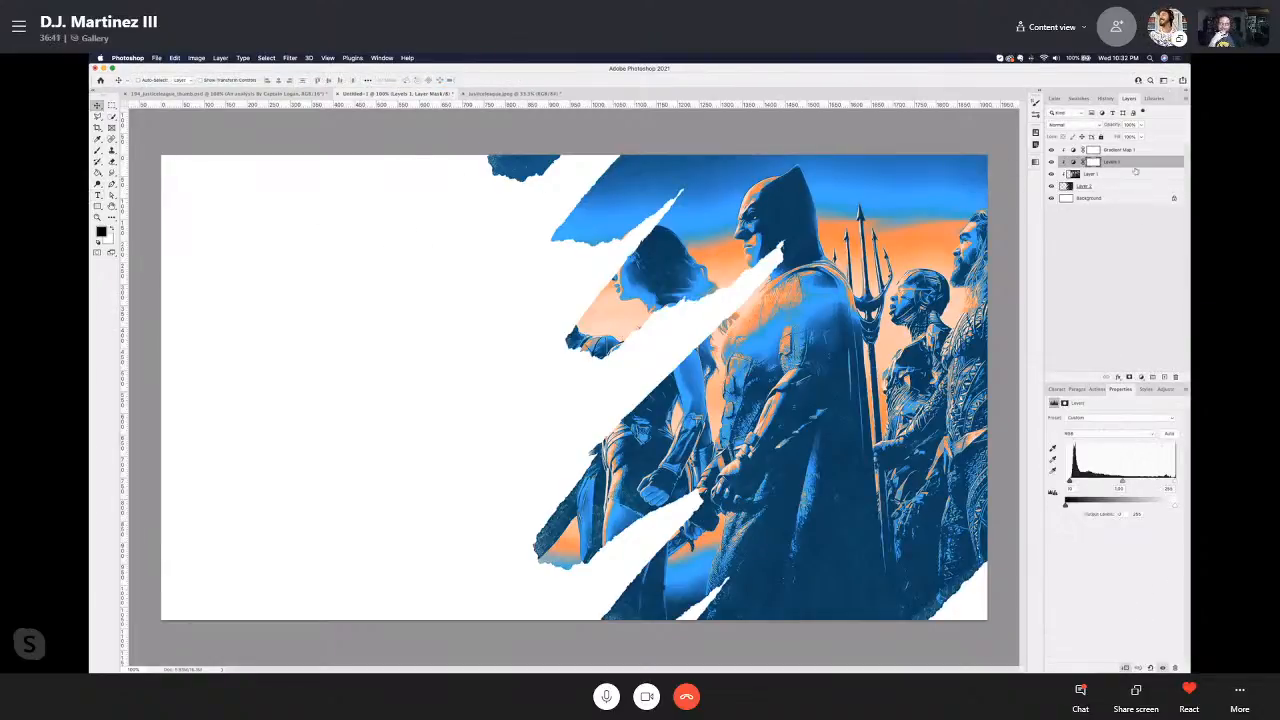
Step: Add a three-line title reading THE STONGEST, MAN IS, STRONGEST ALONE on the white area, in a text layer above the Gradient Map
click(1116, 150)
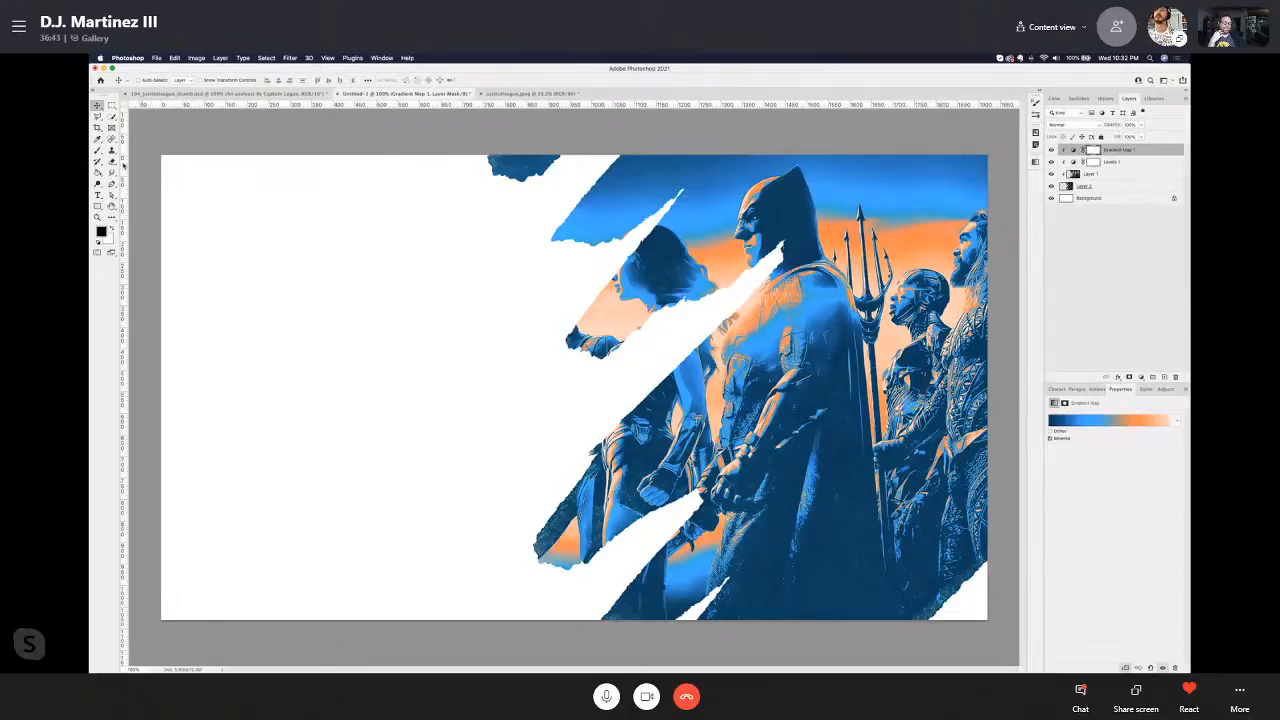
key(t)
click(296, 252)
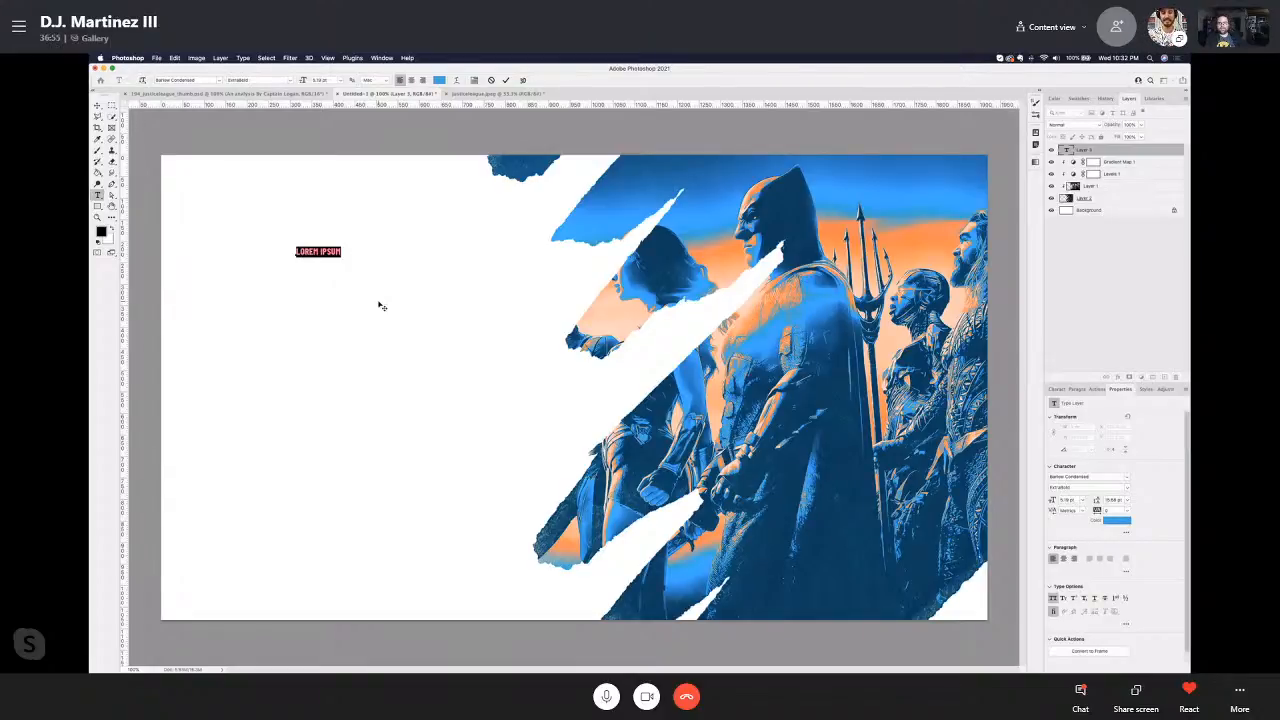
key(BackSpace)
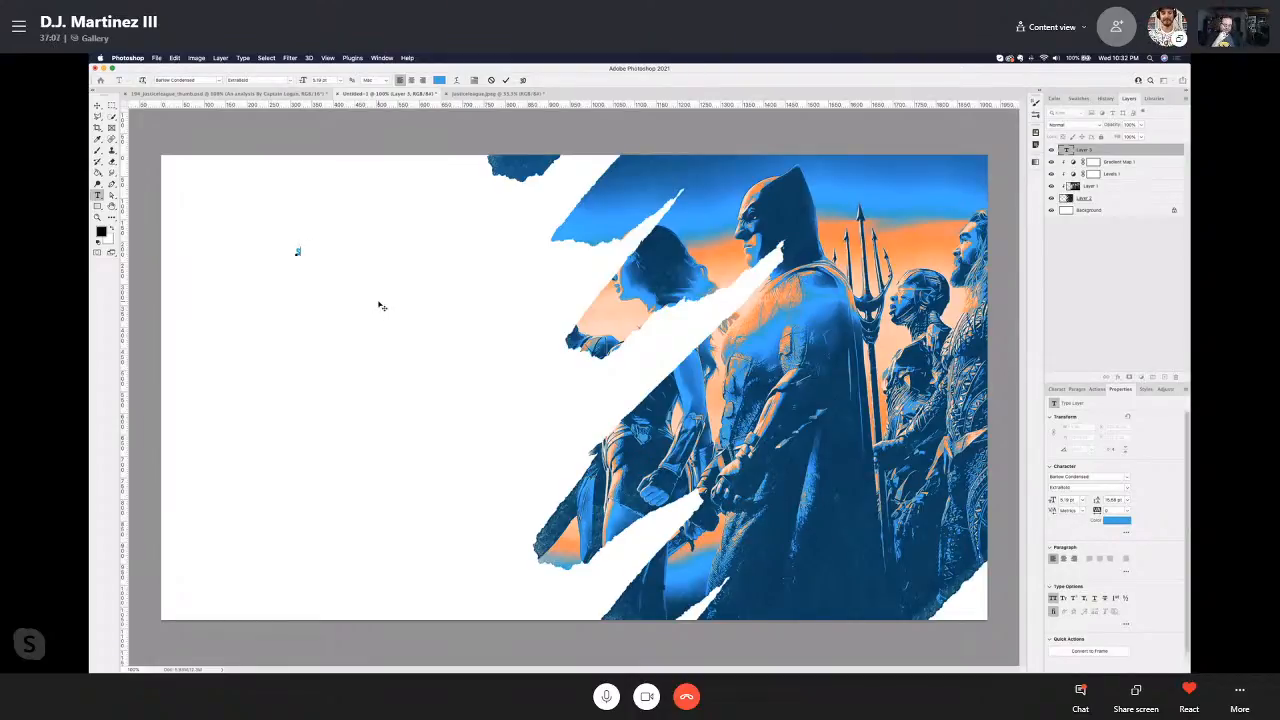
text(THE S)
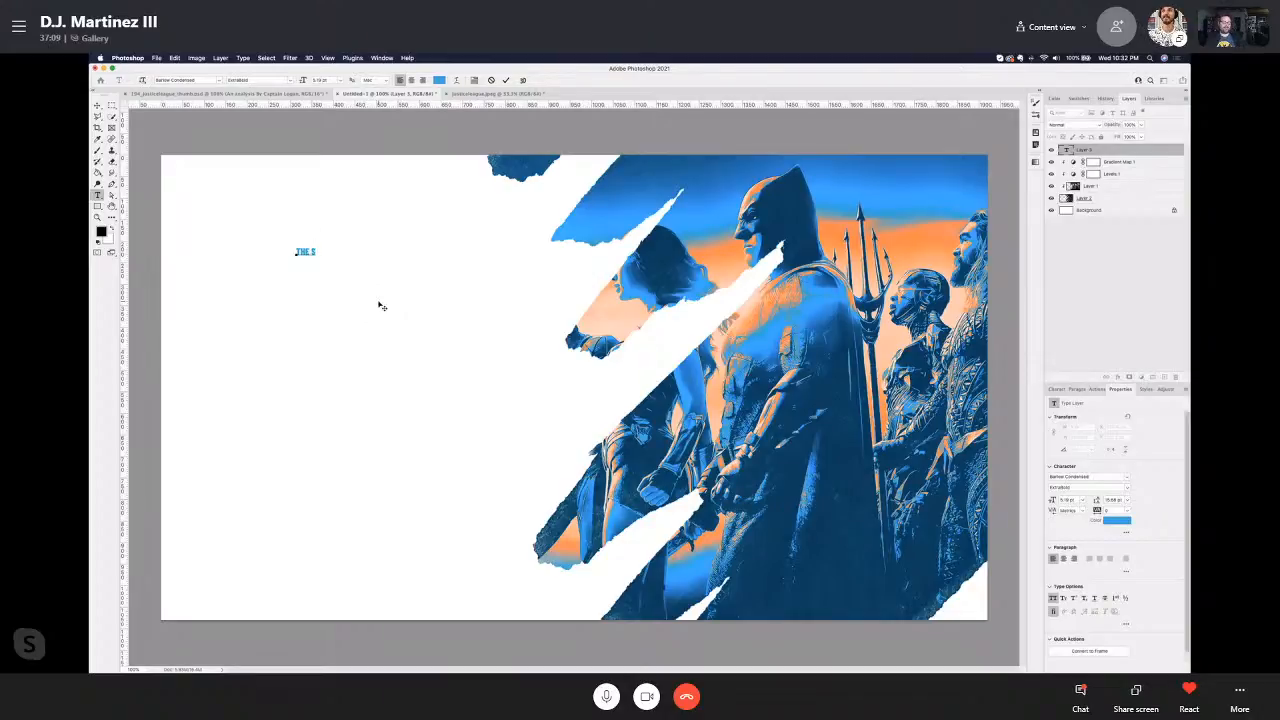
text(TRONGEST)
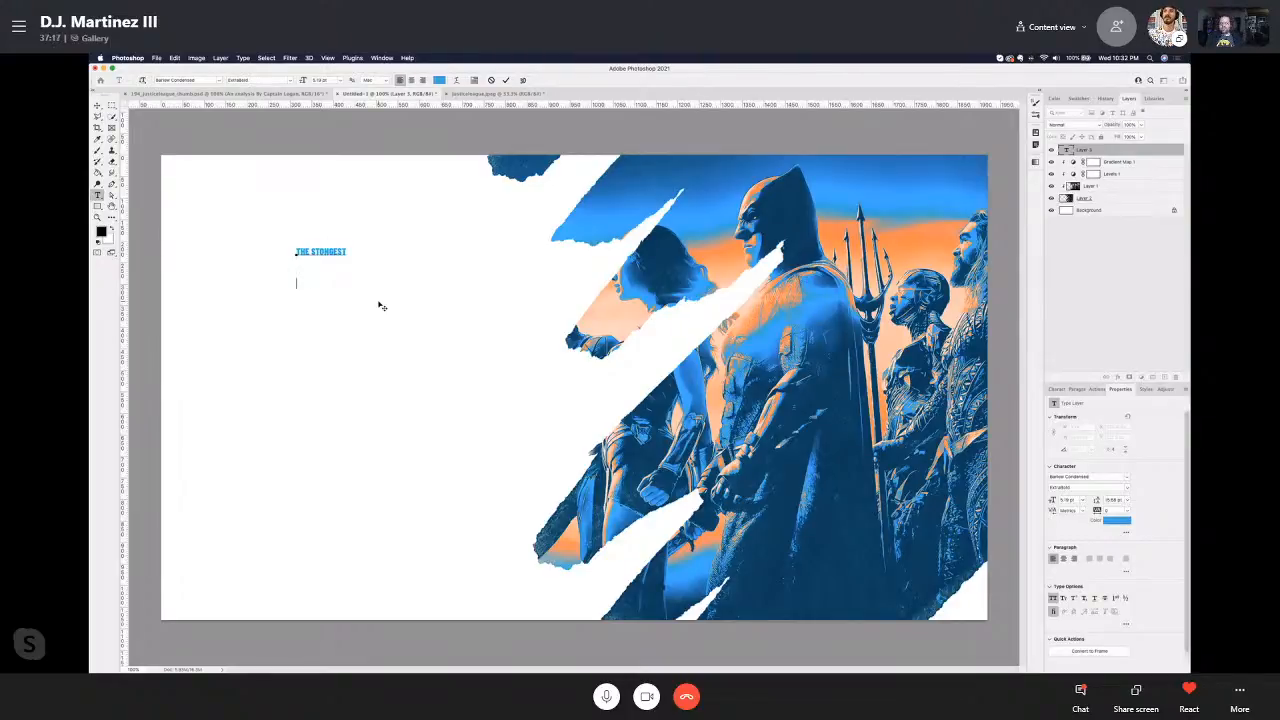
text(MAN)
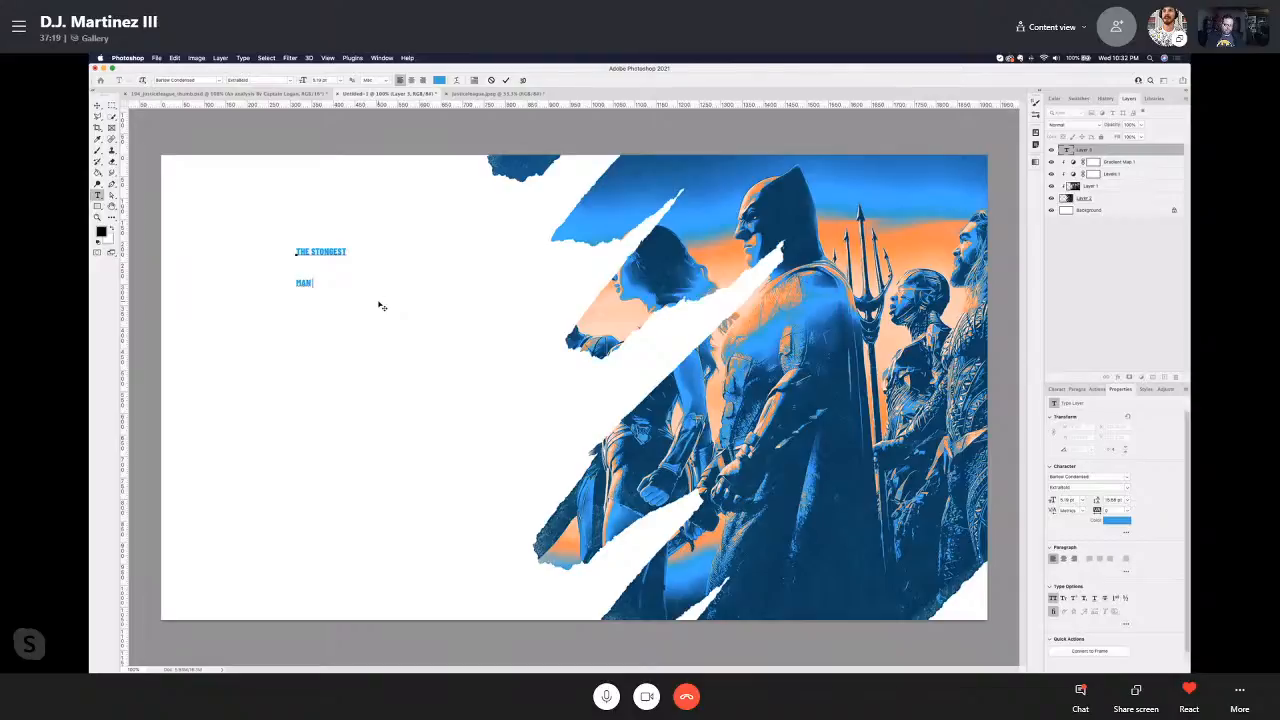
text( IS)
key(Return)
text(STRONGEST A)
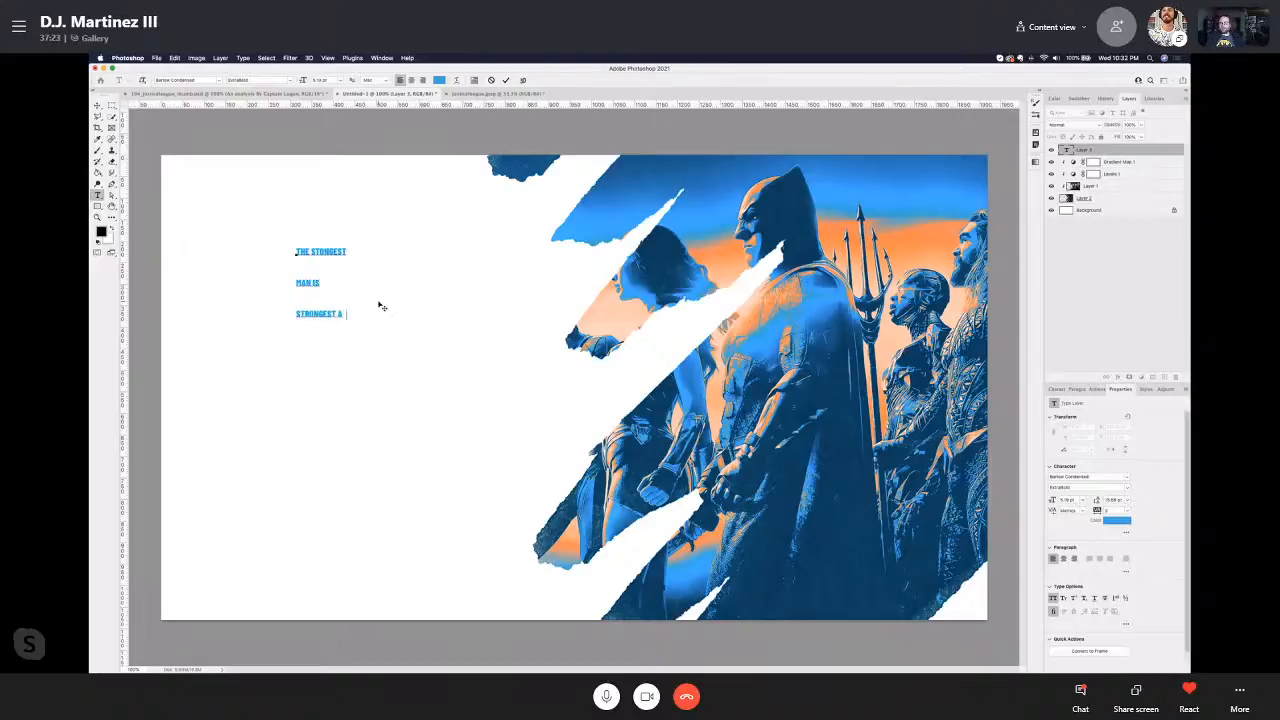
text(LONE)
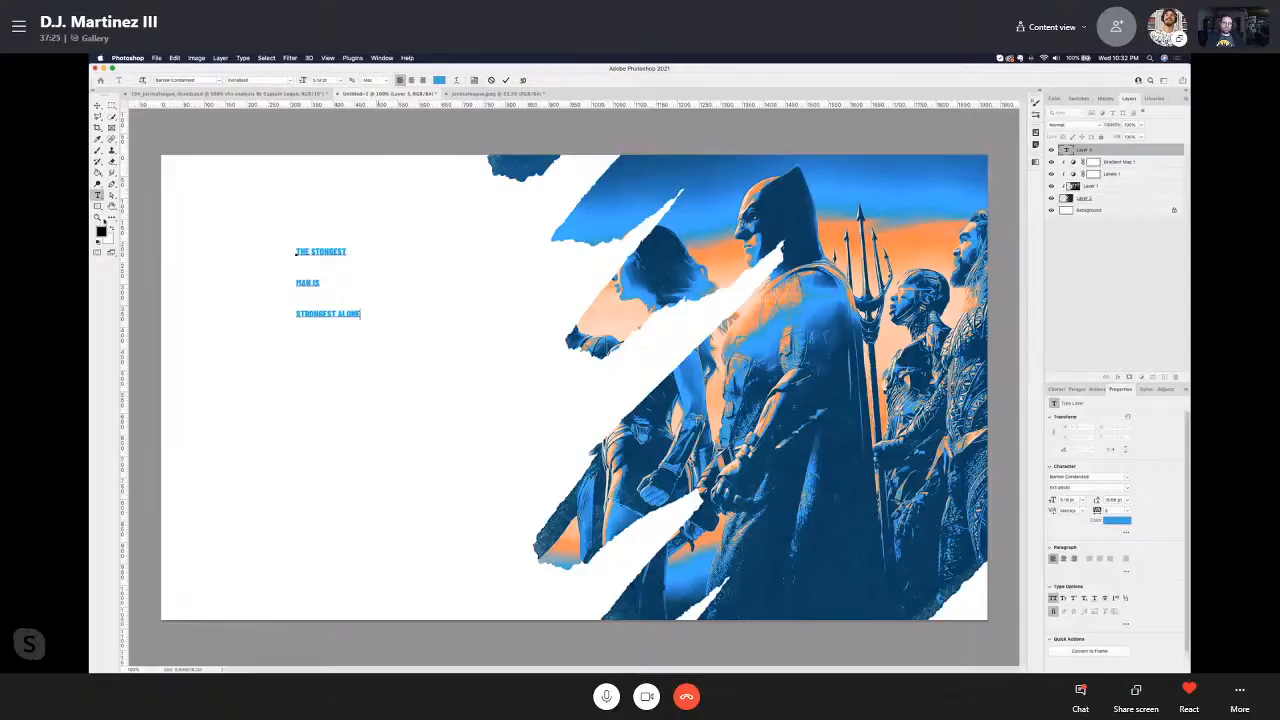
click(98, 106)
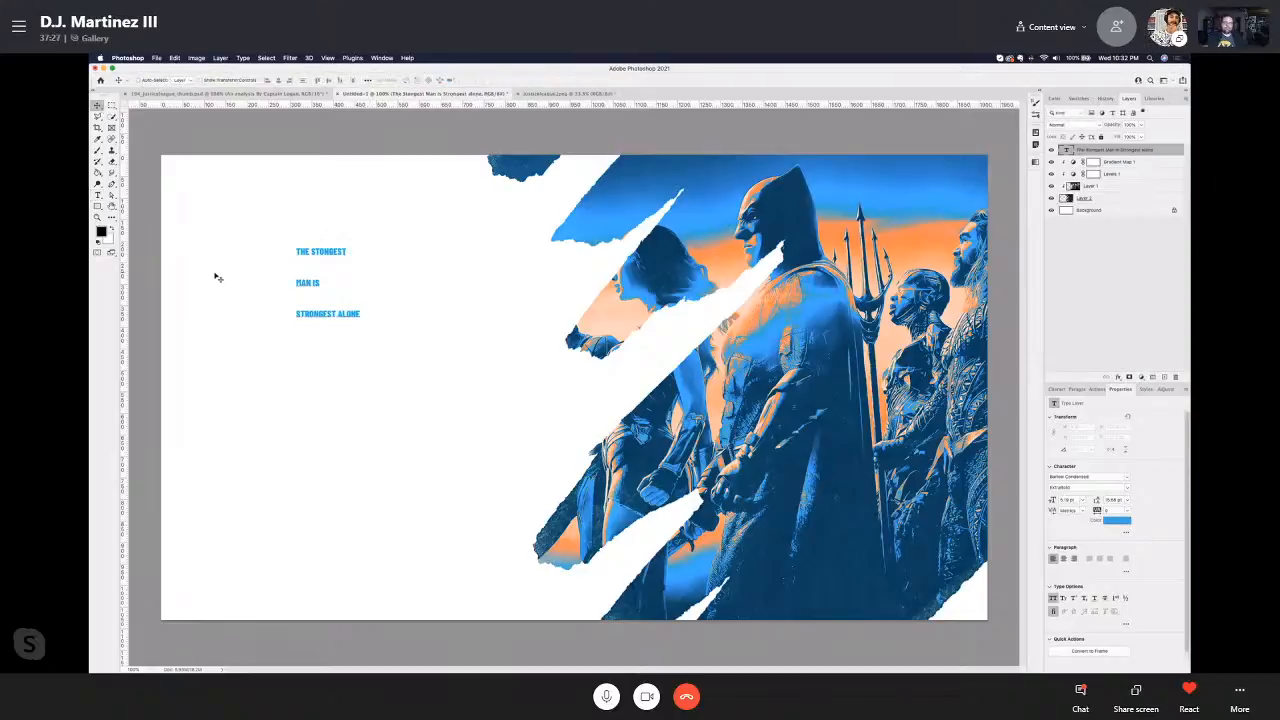
Step: Enlarge the whole title to 32.4 pt and place it in the white area near the canvas's left edge
mouse_move(328, 251)
mouse_down()
mouse_move(446, 311)
mouse_move(360, 330)
mouse_move(344, 267)
mouse_up()
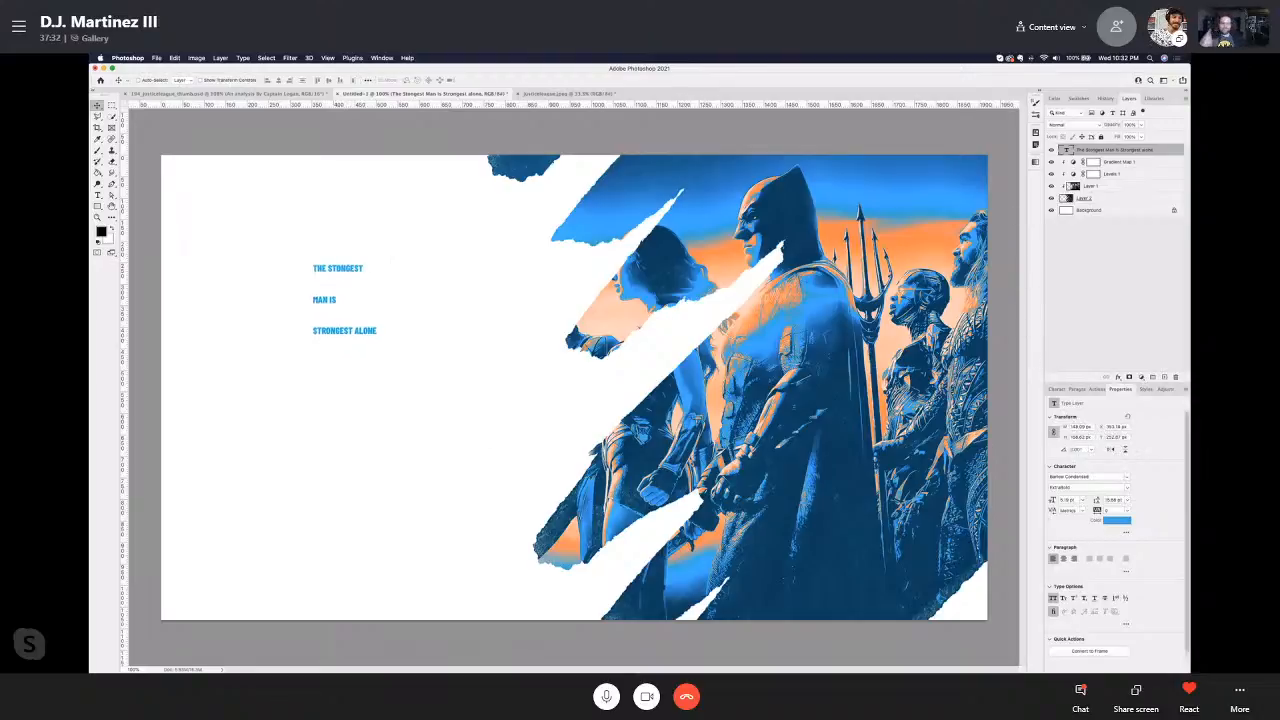
drag(353, 269, 320, 263)
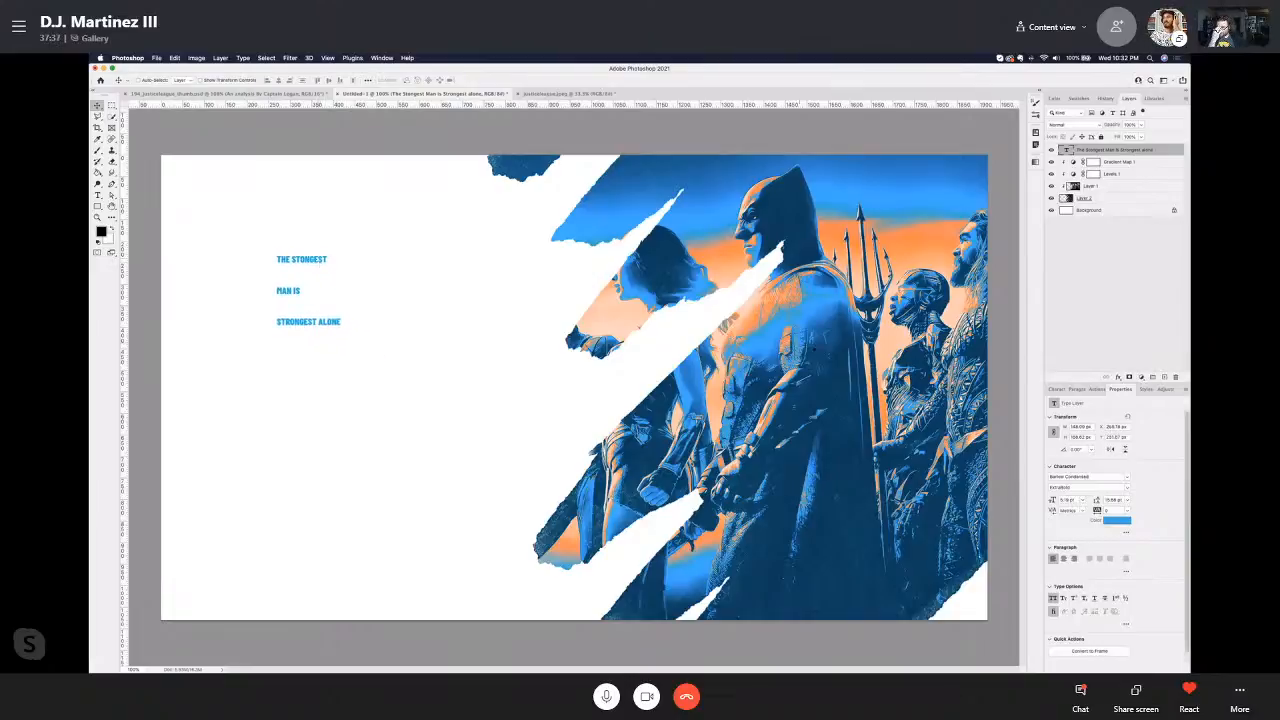
click(1055, 389)
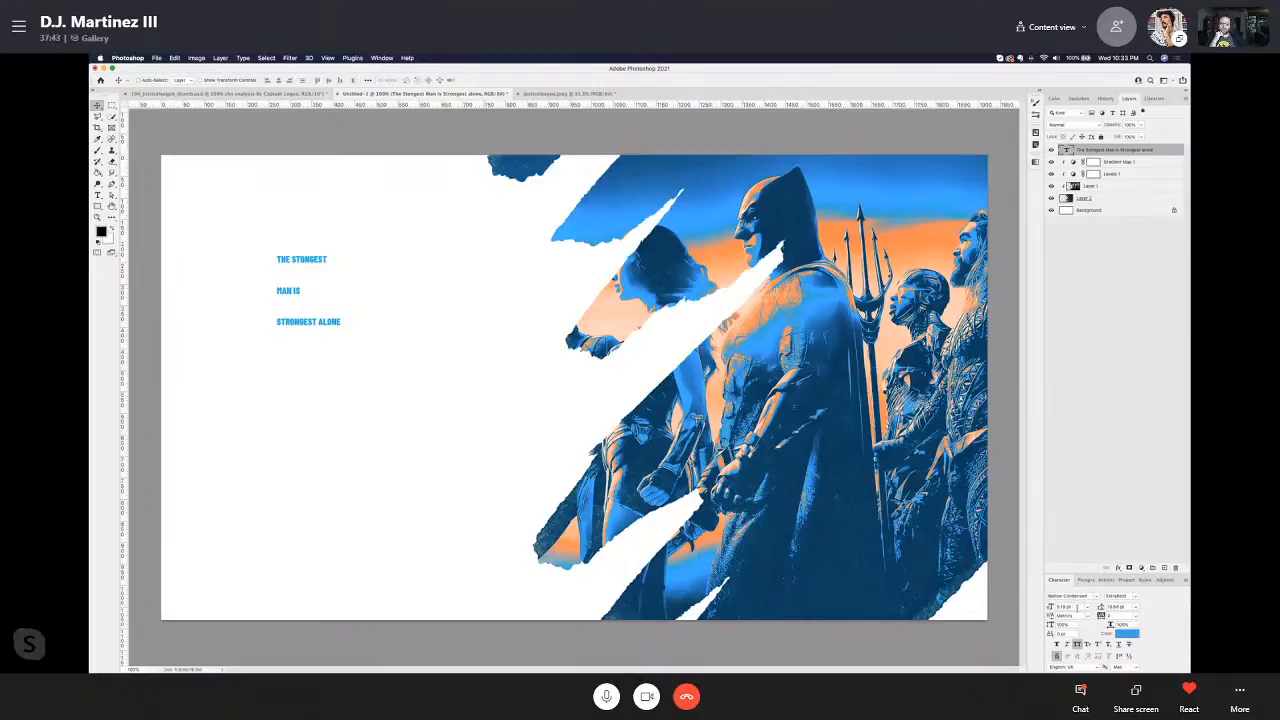
click(1065, 606)
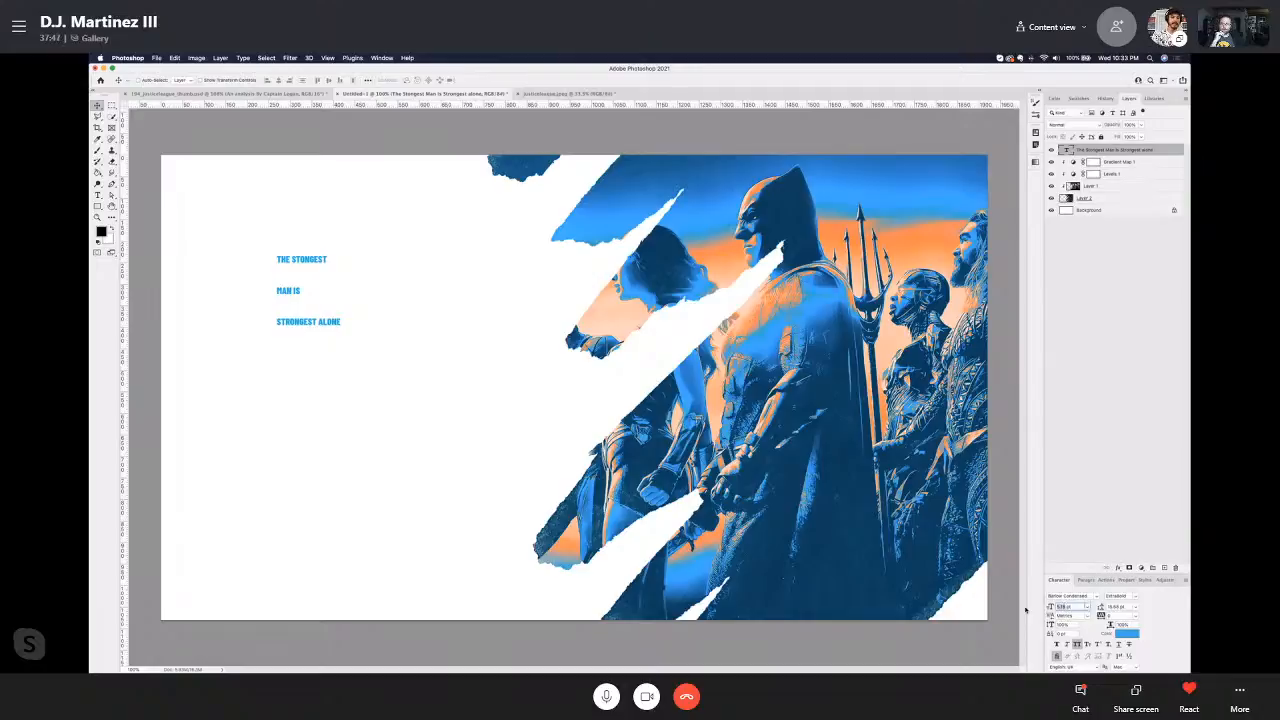
text(8)
key(Return)
drag(405, 254, 317, 290)
Step: Compare the title with the finished Justice League thumbnail, and set the MAN IS line to 77 pt with 58 pt leading
click(97, 194)
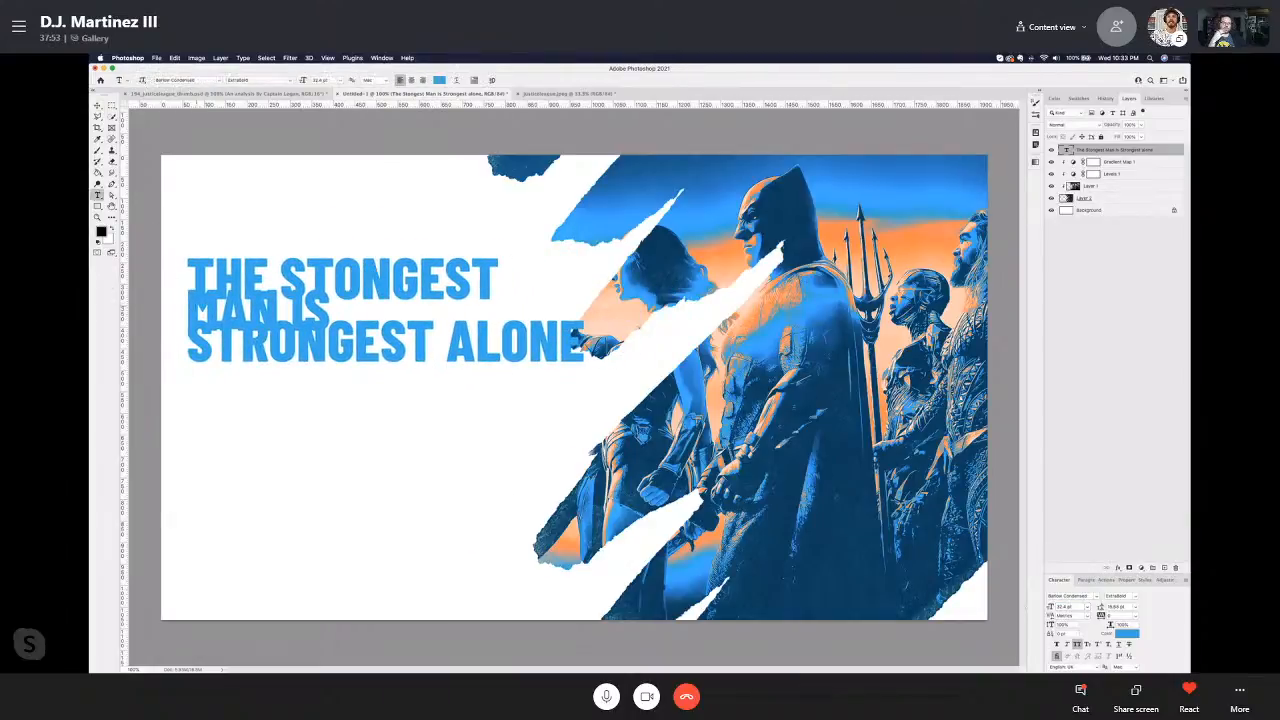
drag(189, 322, 330, 322)
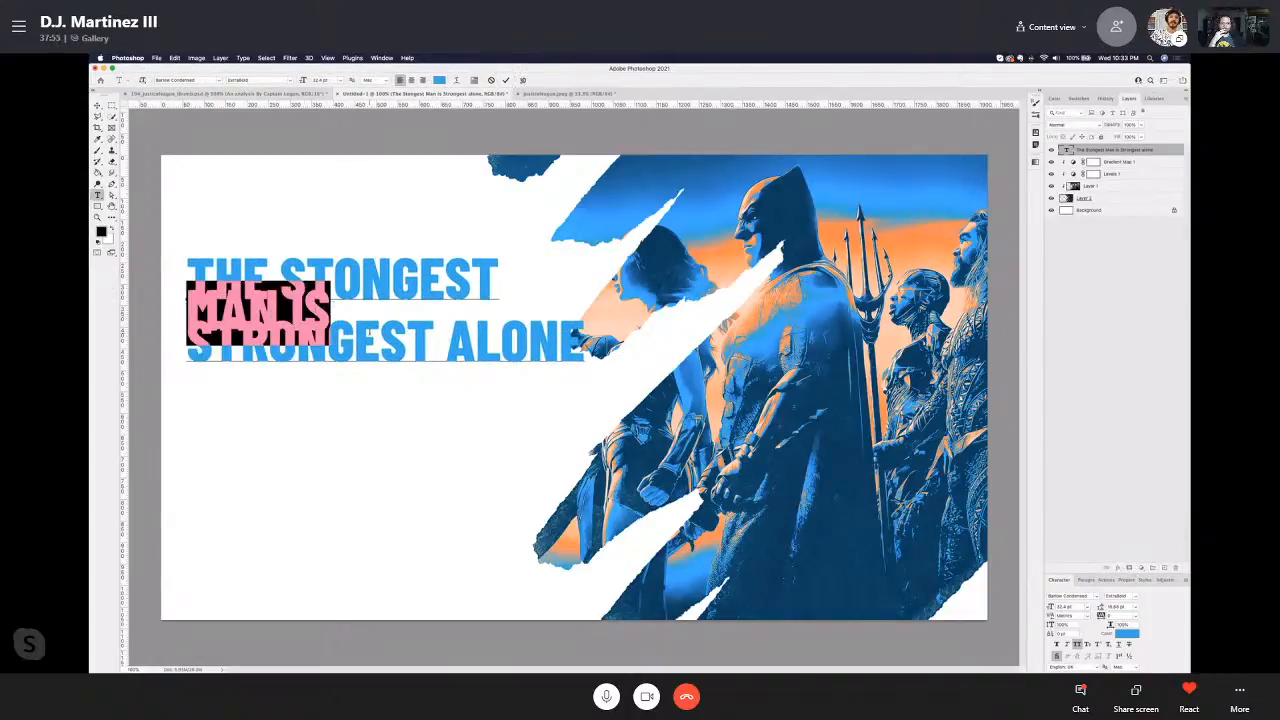
key(super+h)
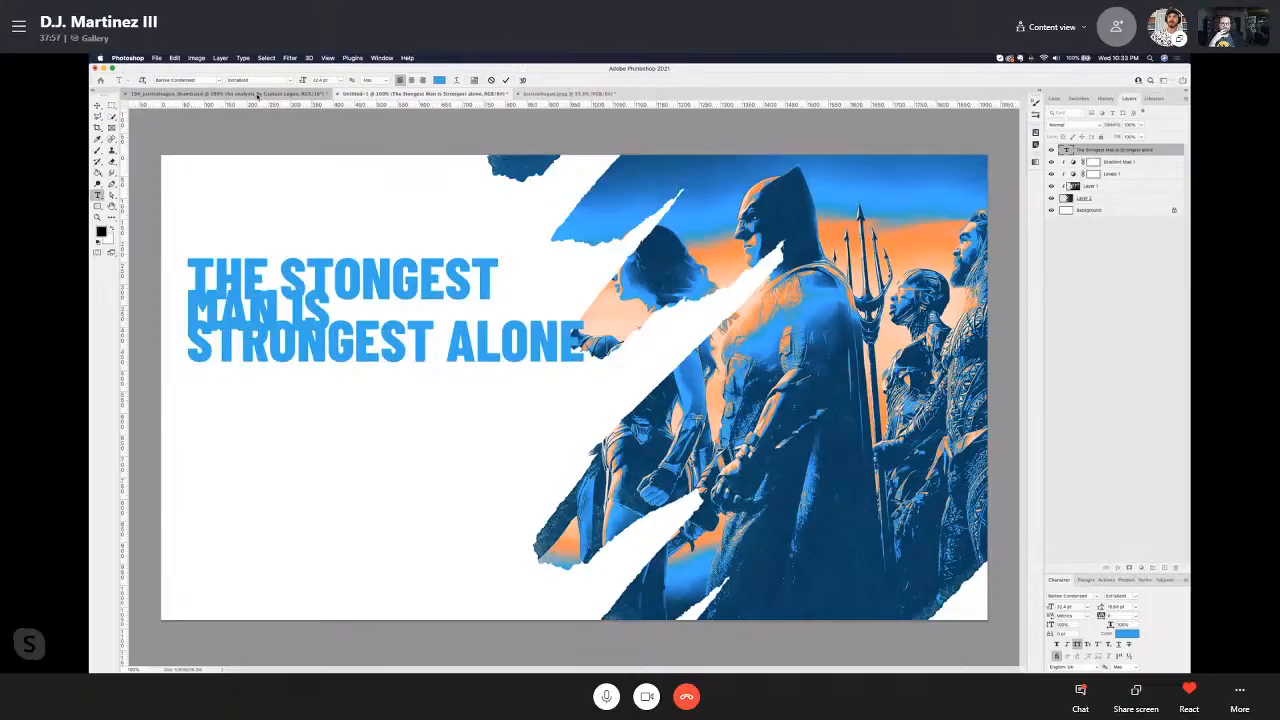
click(267, 94)
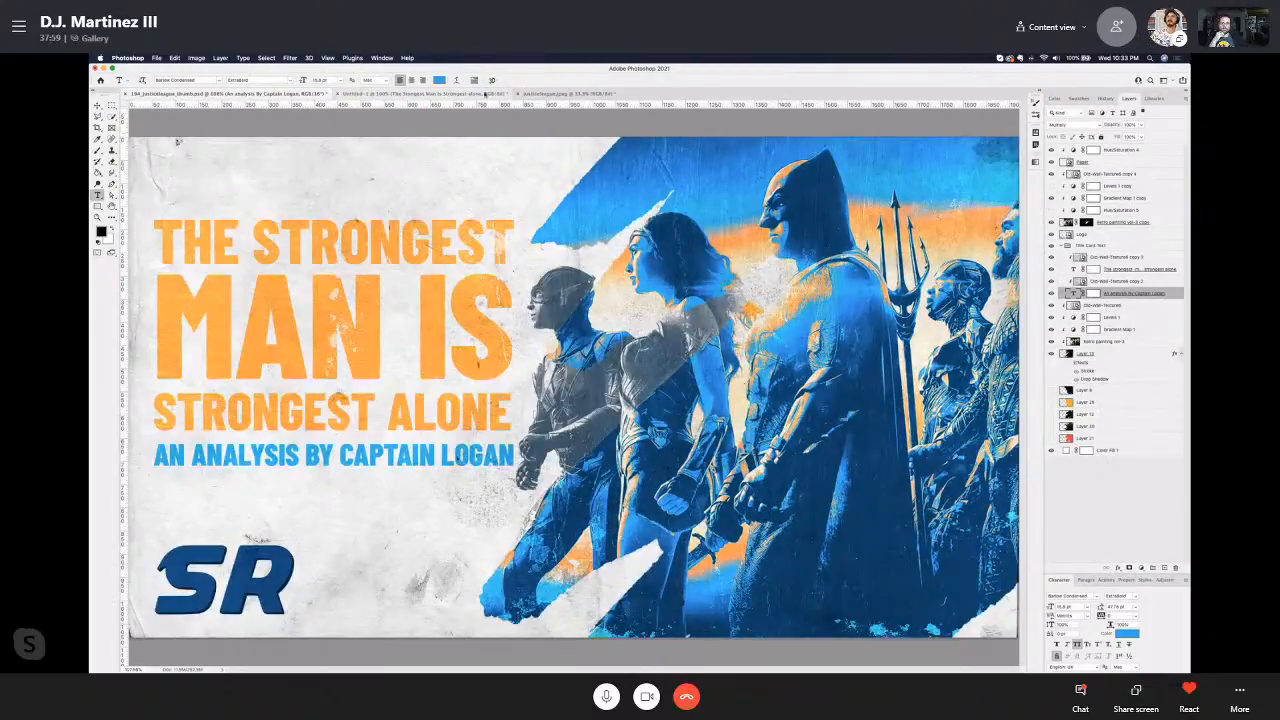
click(420, 93)
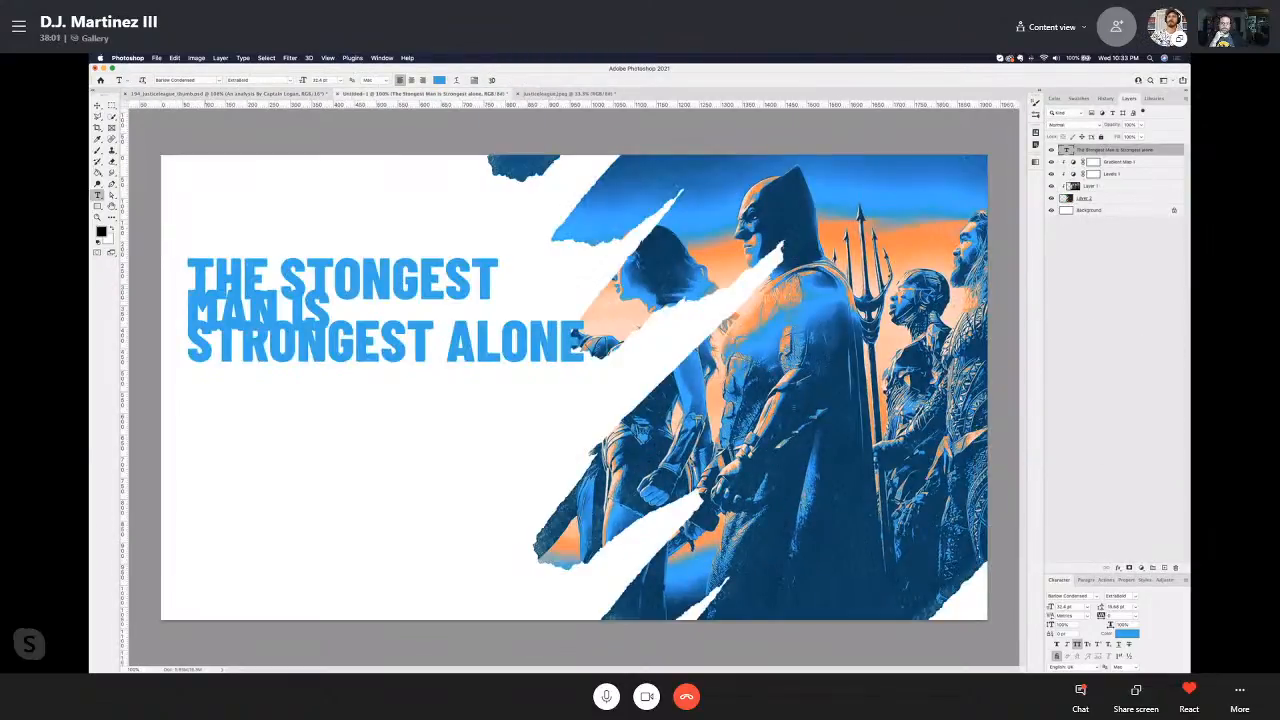
mouse_move(189, 316)
mouse_down()
mouse_move(329, 342)
mouse_move(187, 300)
mouse_up()
click(358, 314)
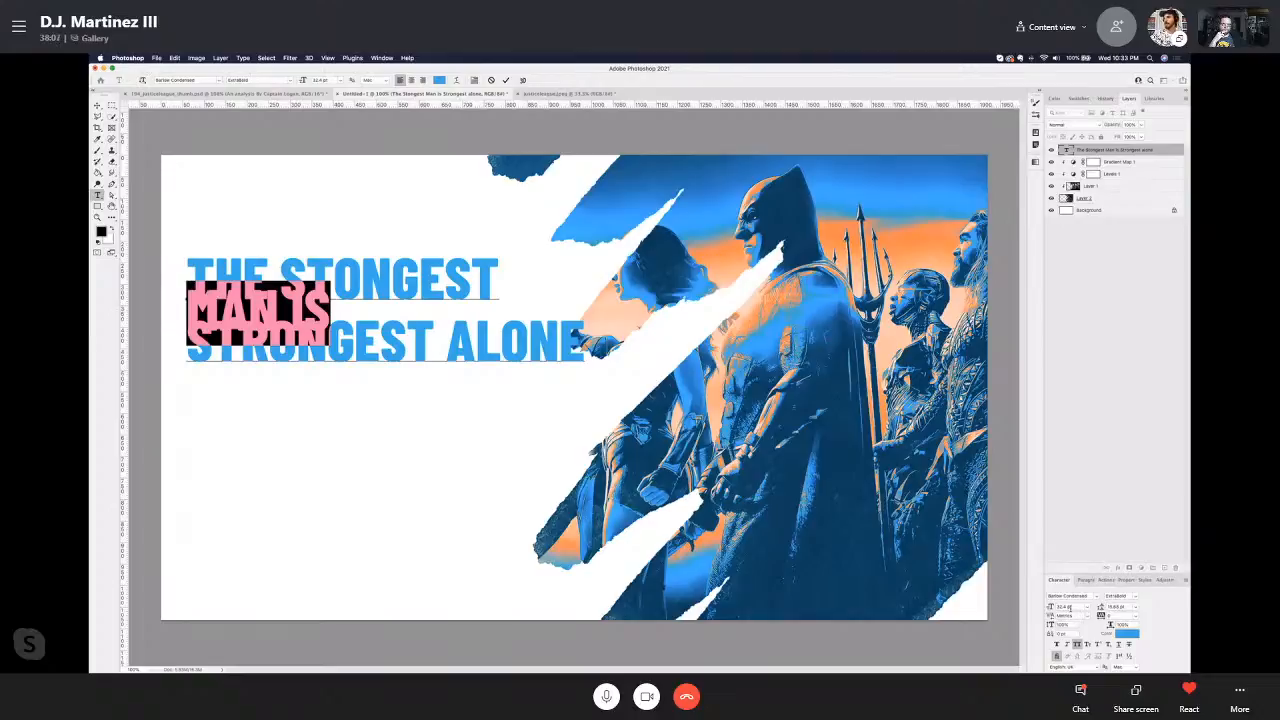
click(1066, 607)
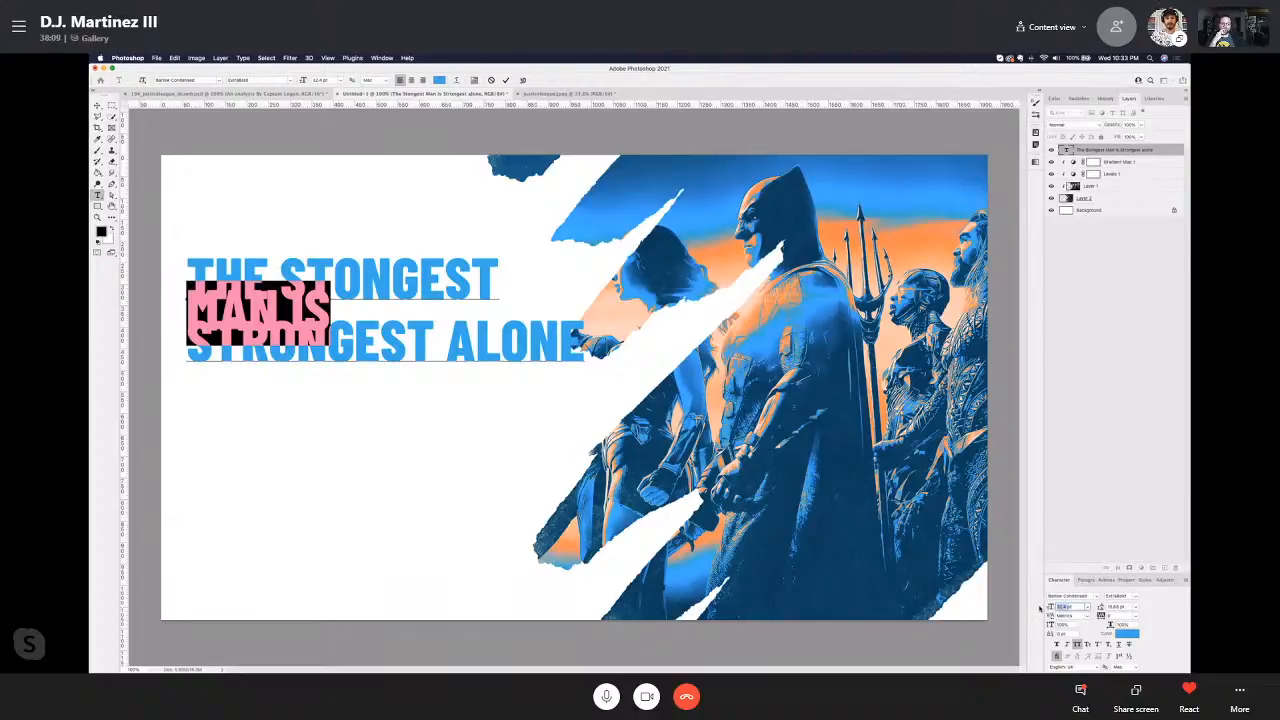
text(72)
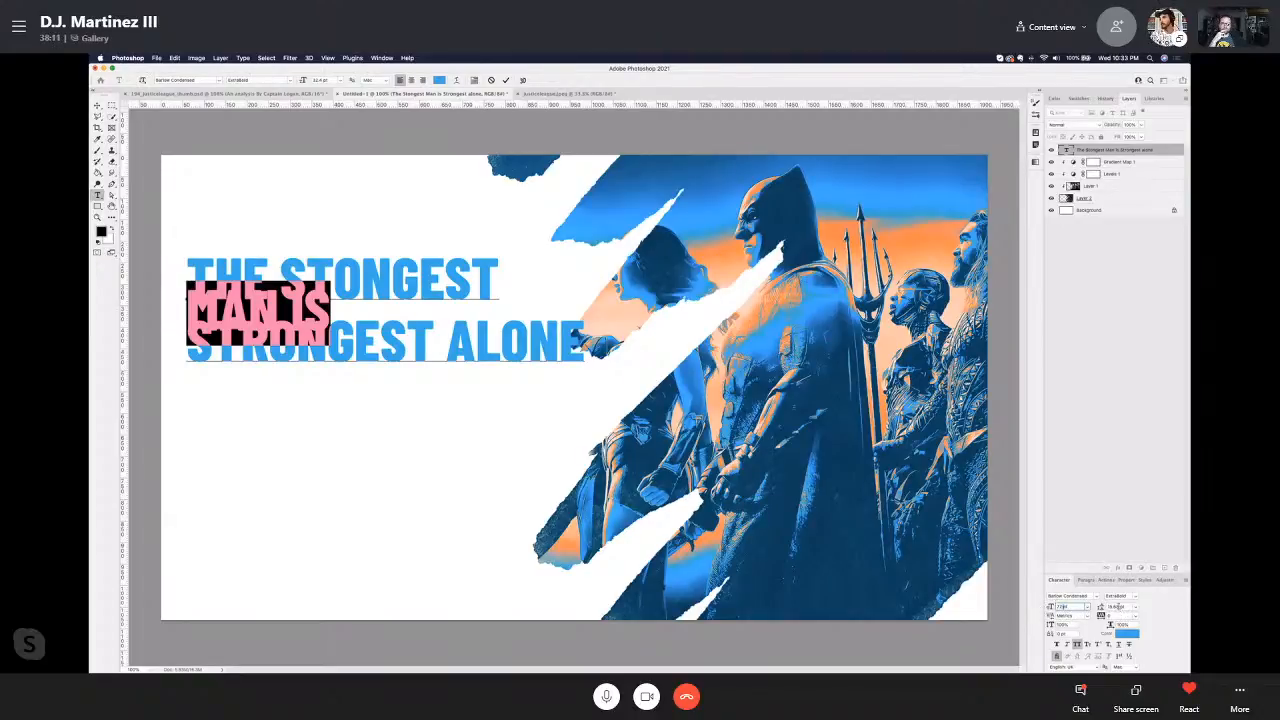
double_click(1119, 607)
text(58)
key(Return)
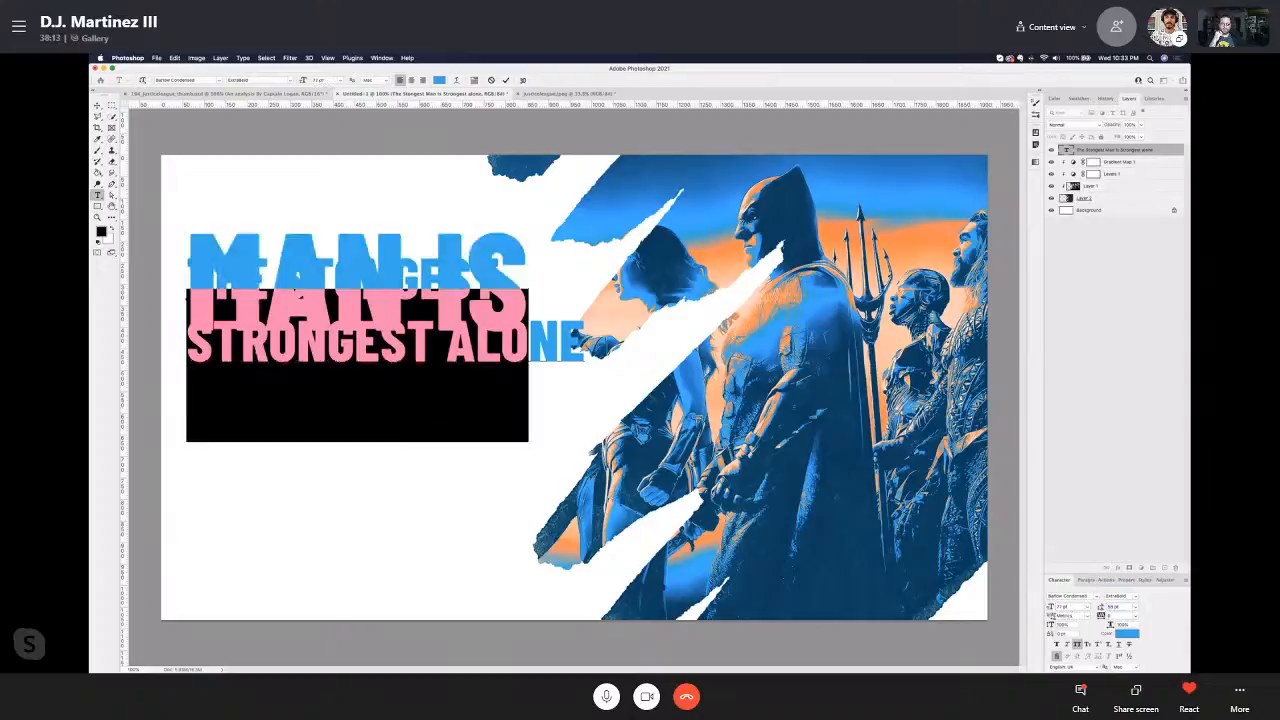
Step: Set the STRONGEST ALONE line to 27.4 pt with 24 pt leading and finish editing the title text
drag(584, 438, 187, 420)
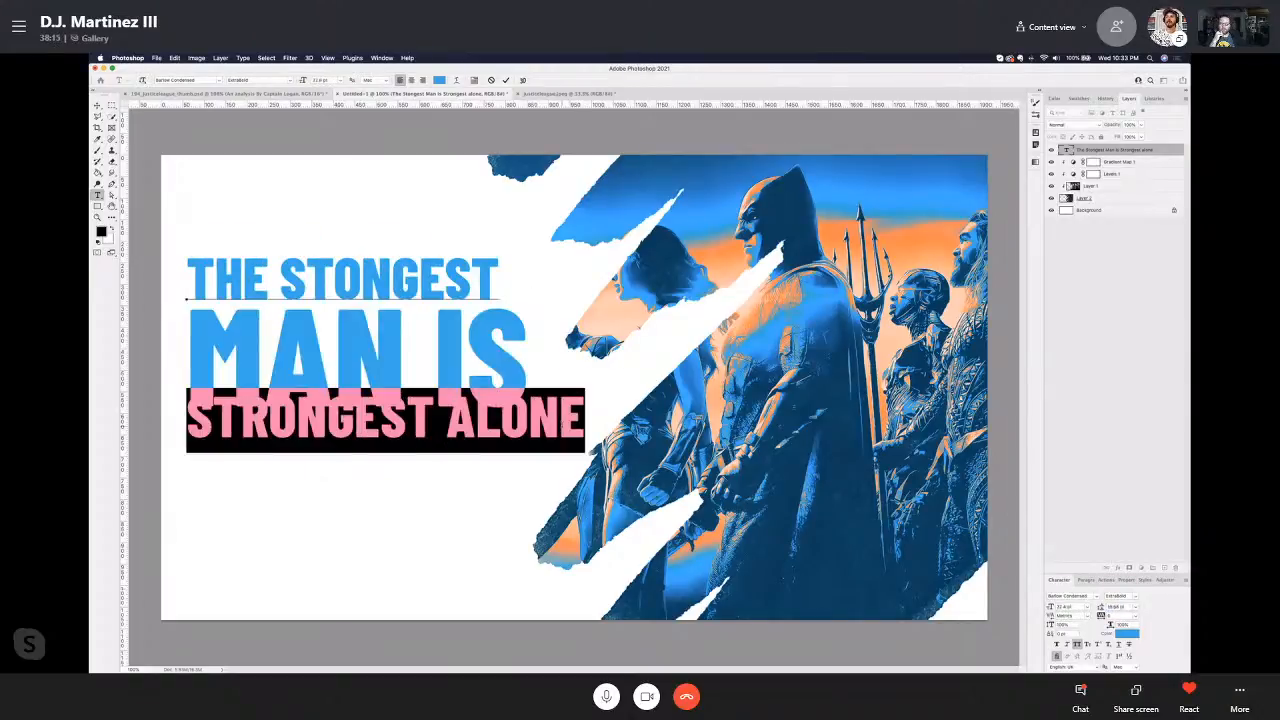
double_click(1066, 606)
text(24)
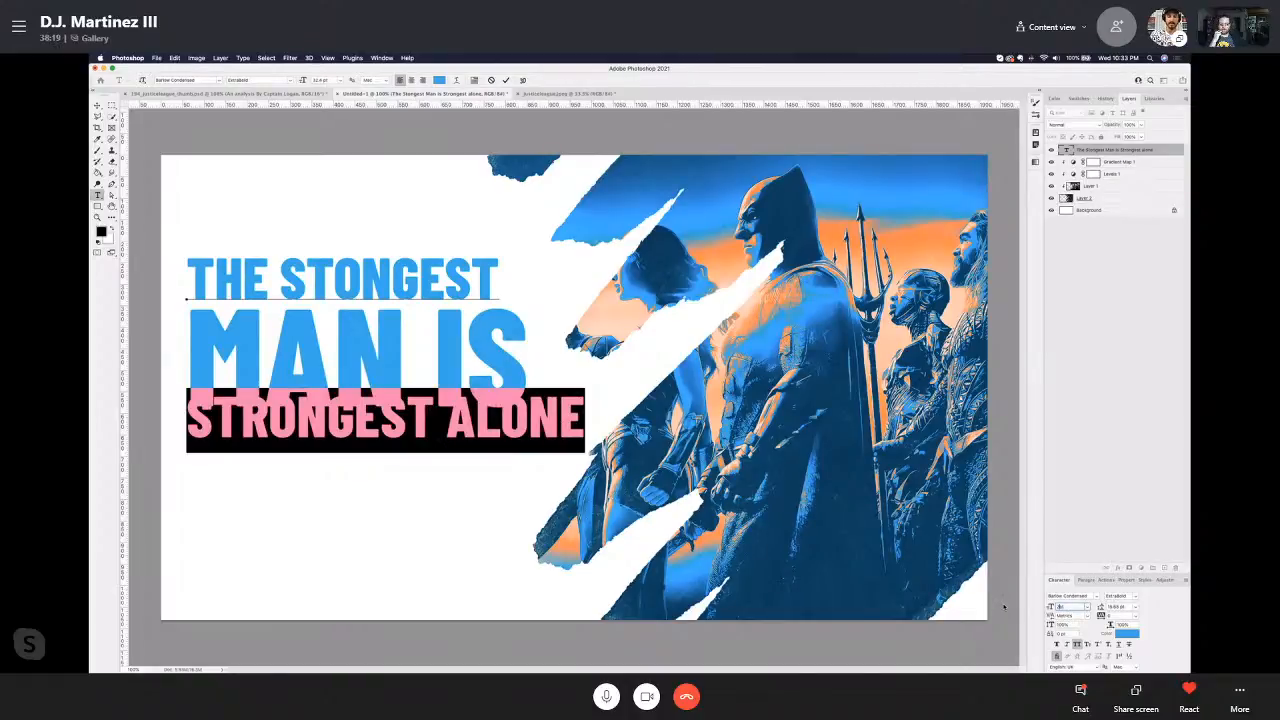
text(.4)
key(Return)
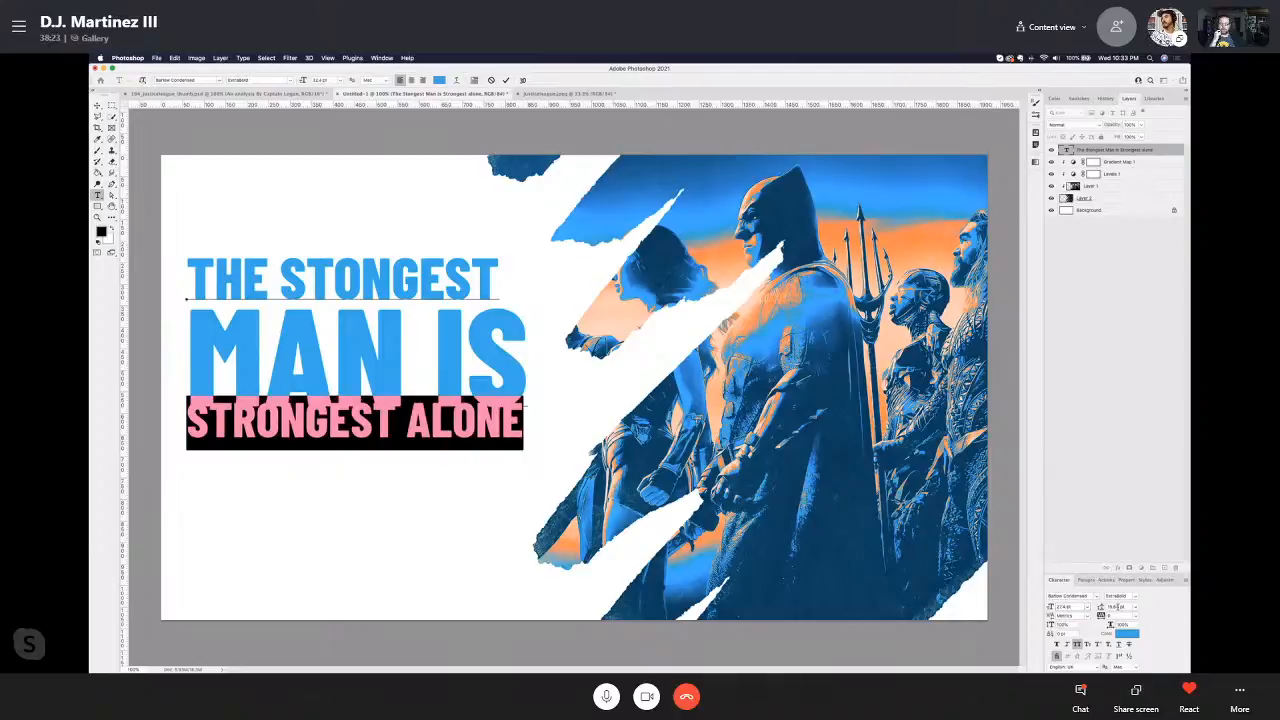
click(1119, 607)
text(24)
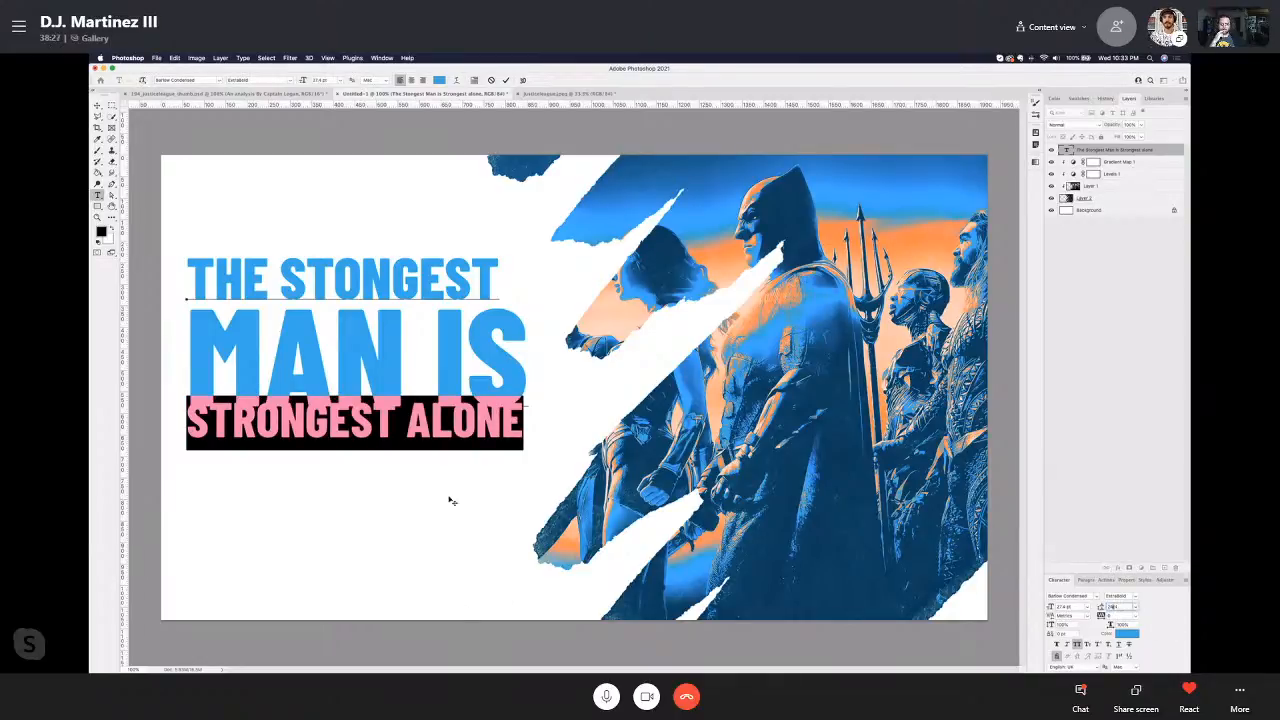
key(Return)
click(329, 409)
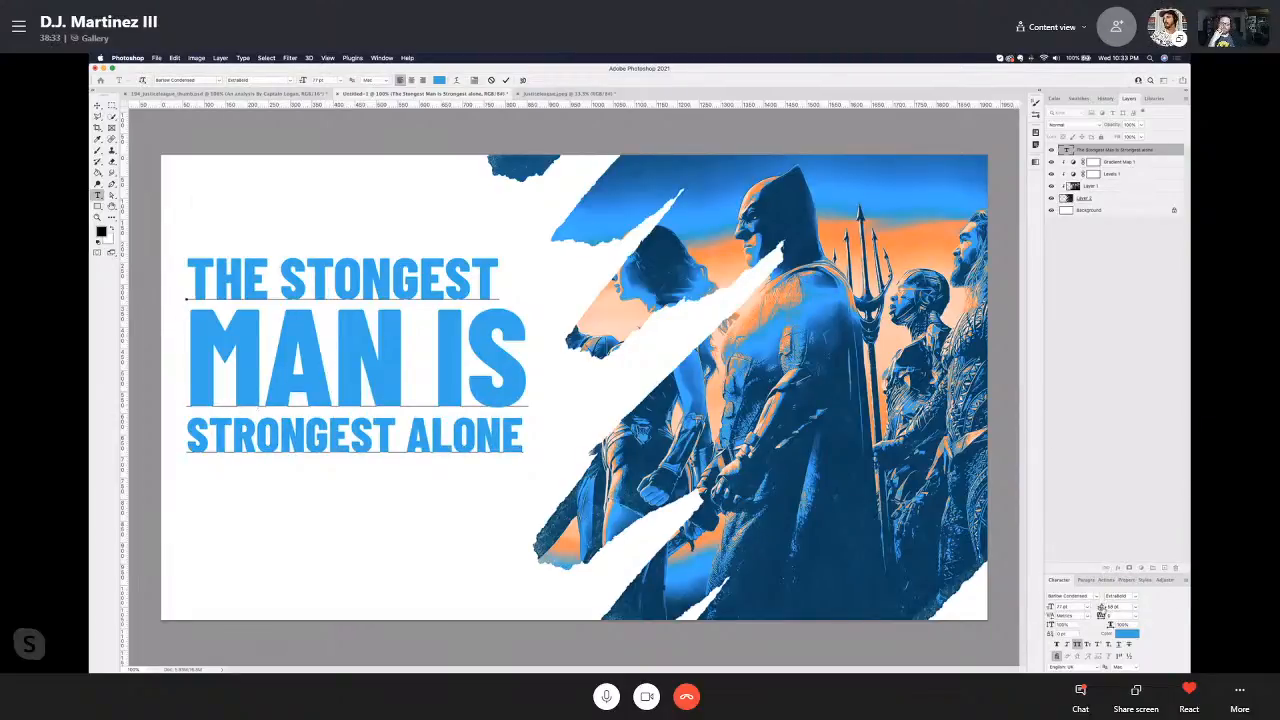
click(405, 371)
key(Escape)
key(v)
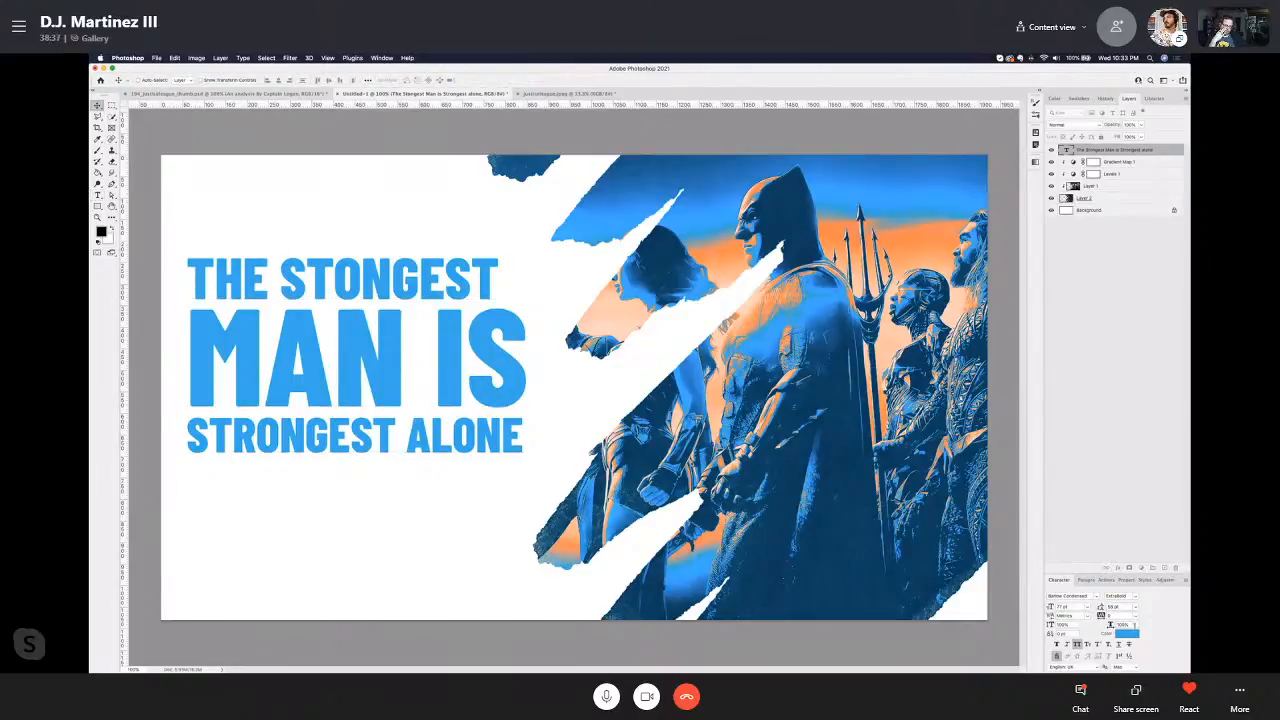
click(1127, 633)
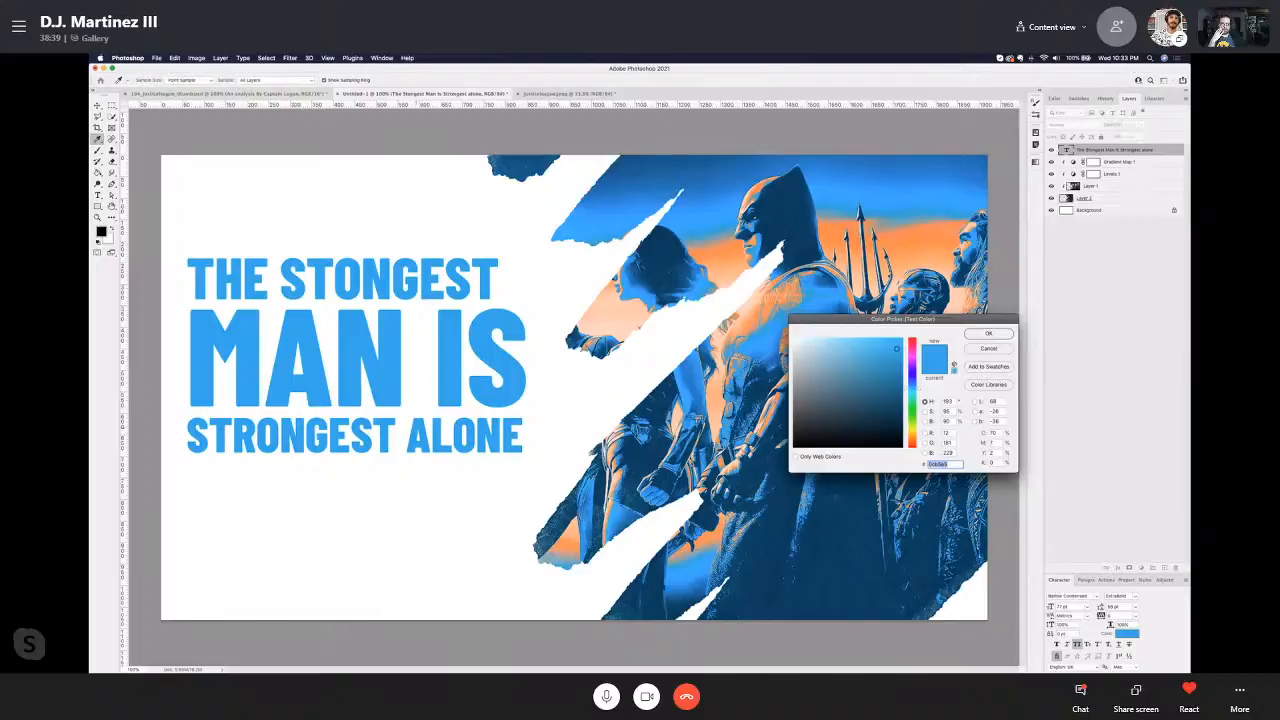
key(super+Tab)
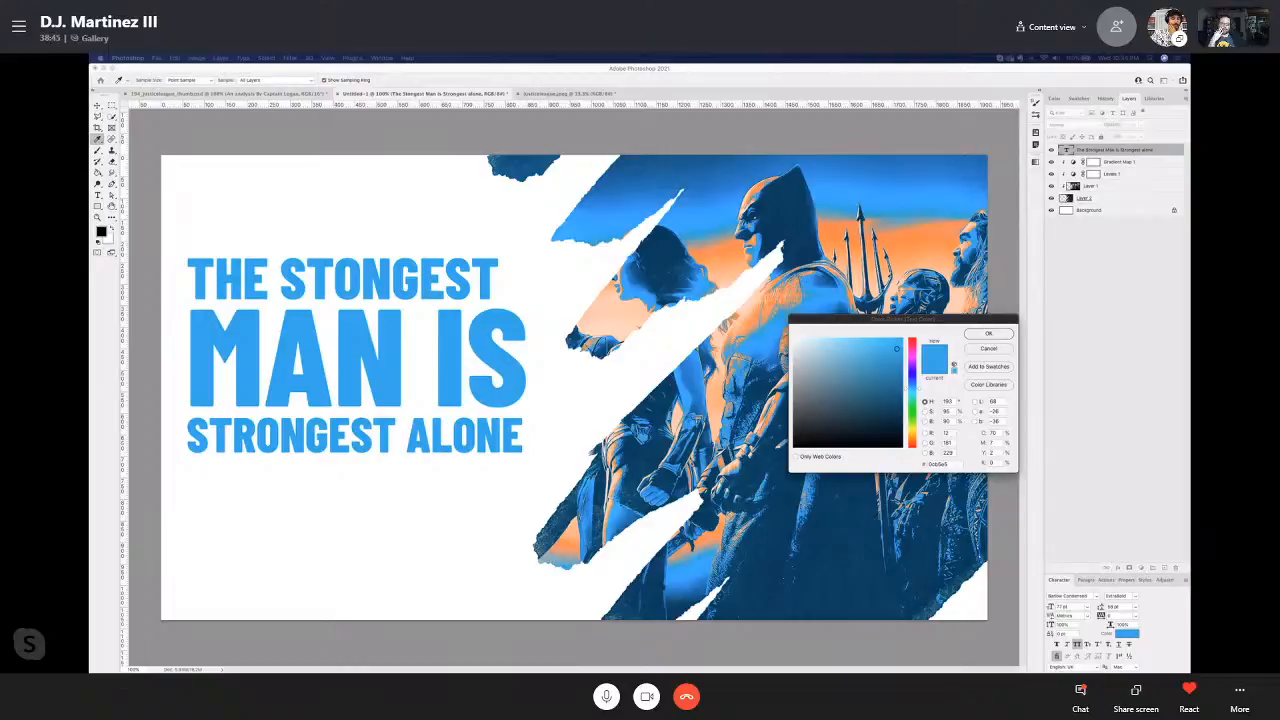
click(980, 337)
click(1127, 635)
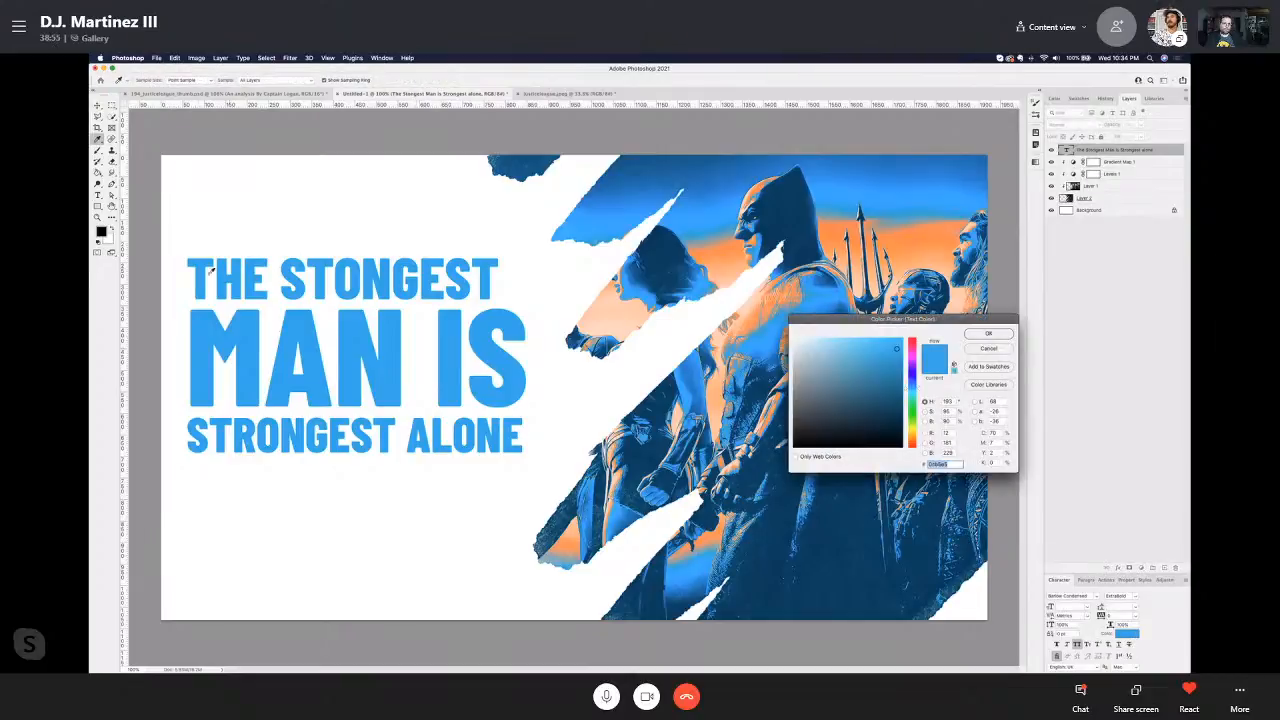
click(988, 348)
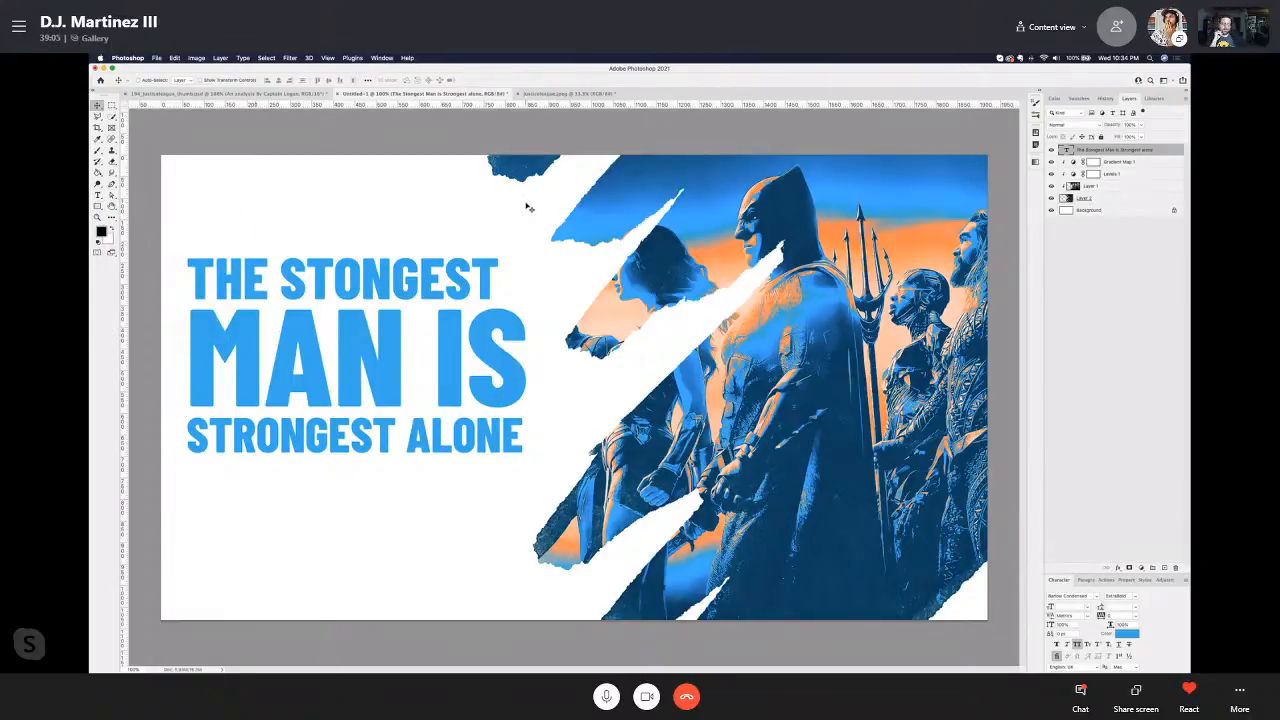
Step: Check the original justiceleague.jpeg photo, and set the background color to the orange sampled from the sky beside Batman in the thumbnail
click(553, 95)
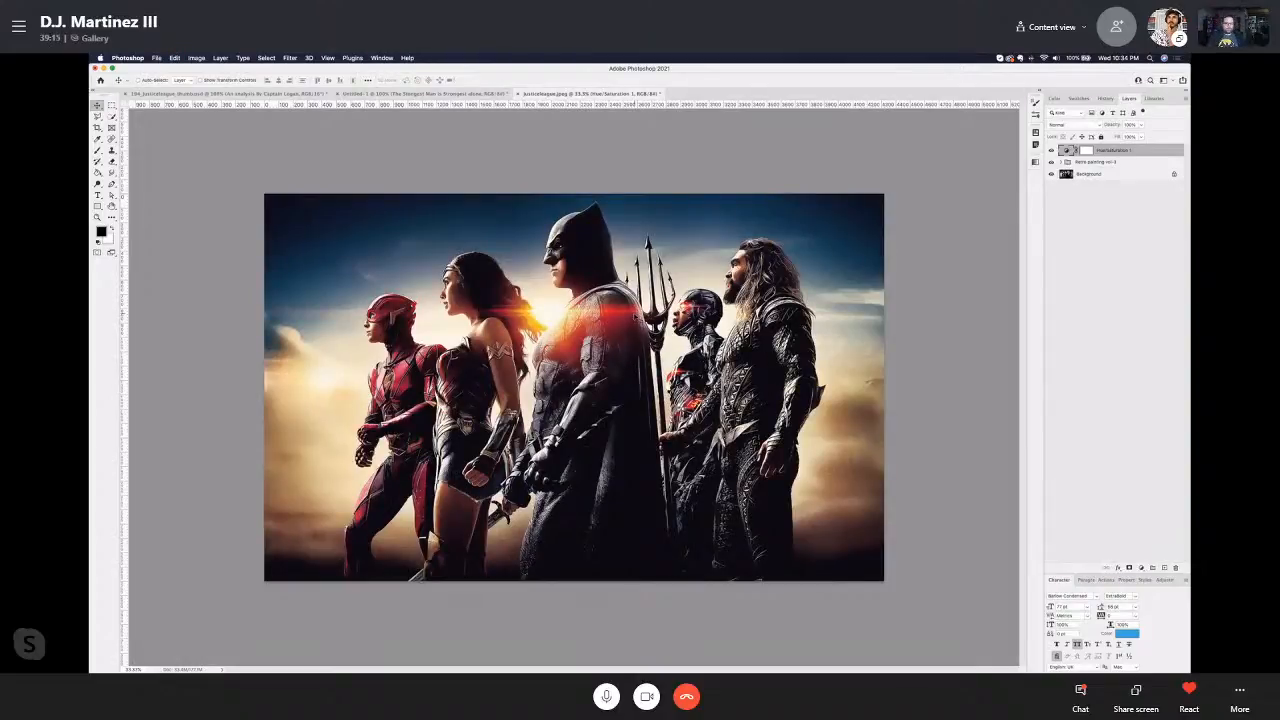
click(450, 93)
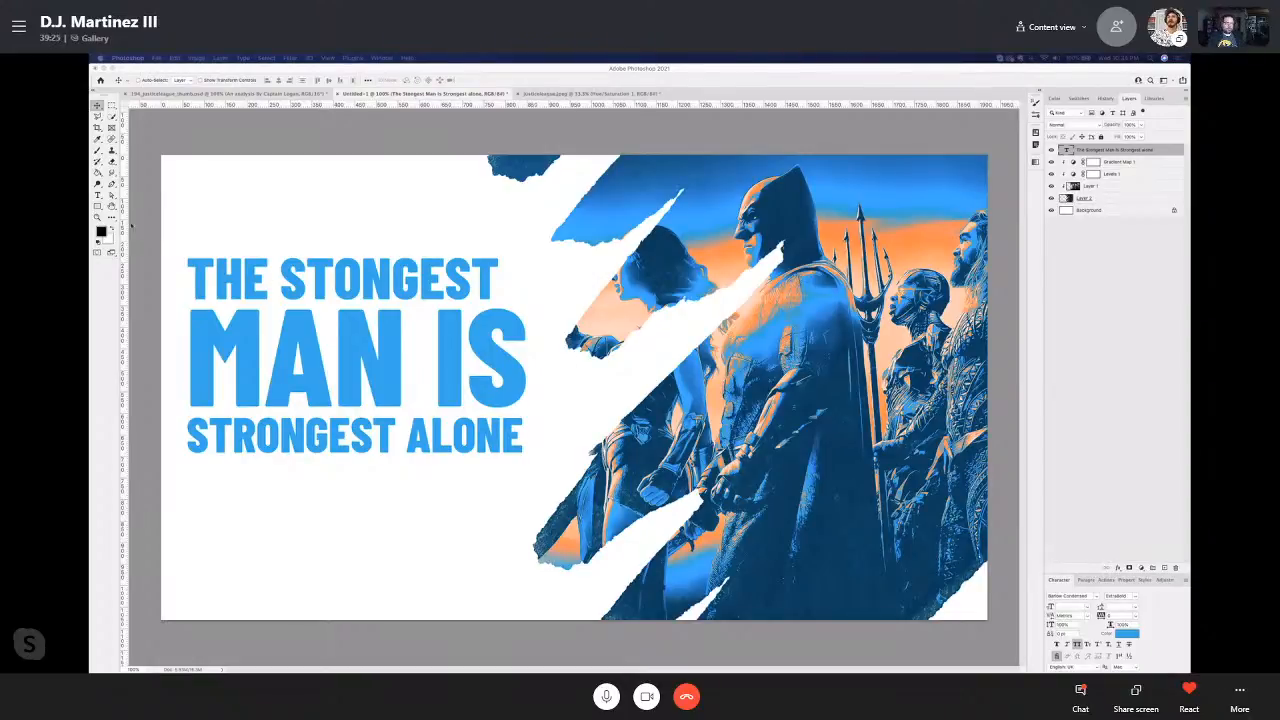
click(107, 238)
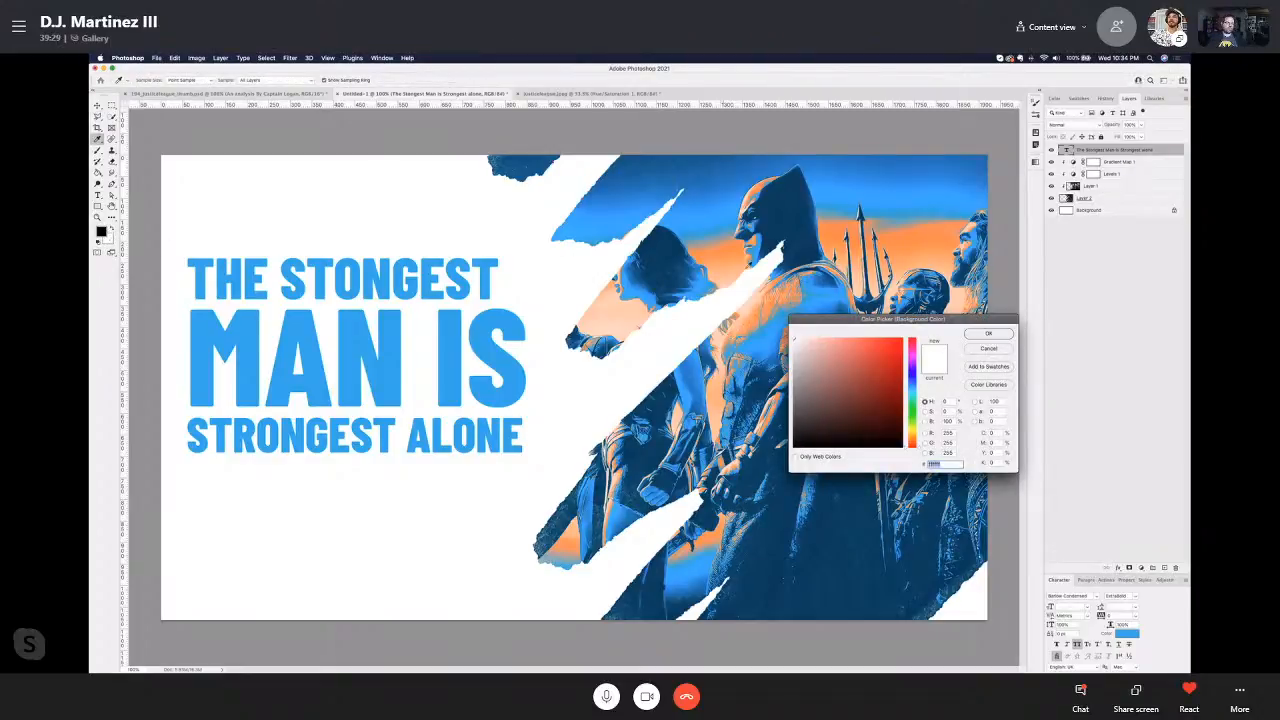
click(730, 250)
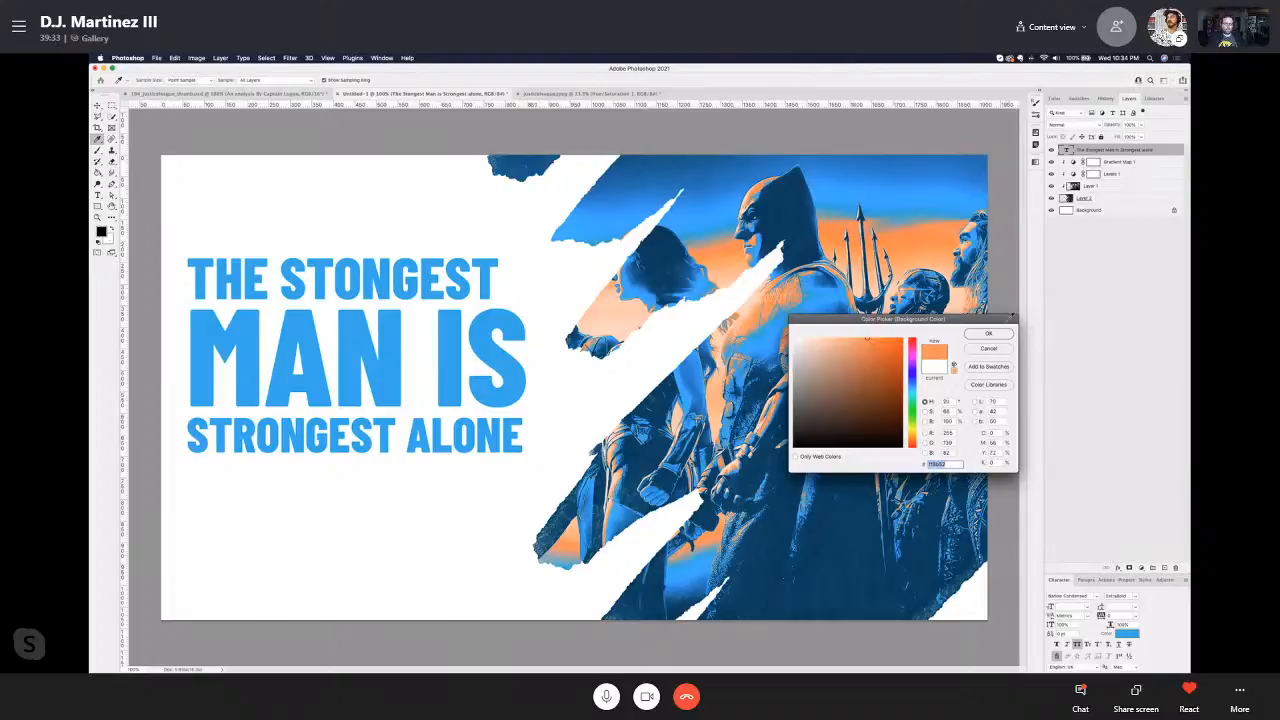
click(988, 334)
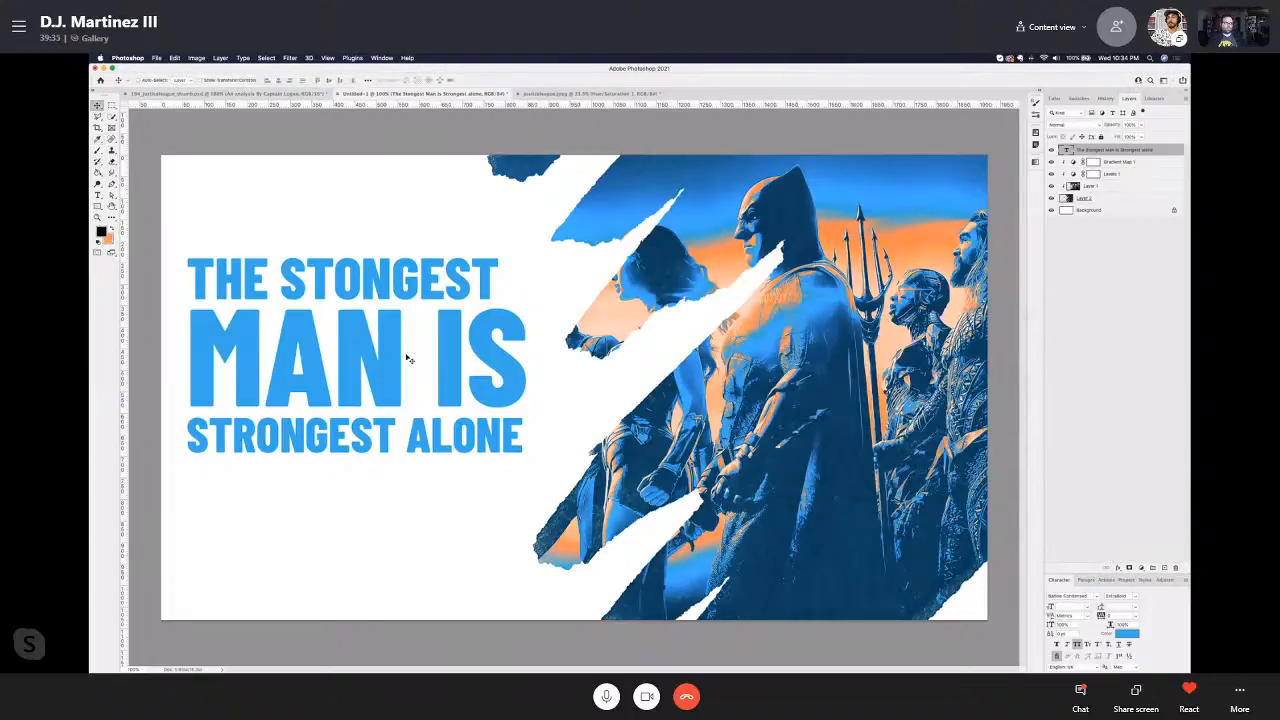
Step: Swap the foreground and background colors, and resample the foreground orange from the sky beside the trident
click(1127, 634)
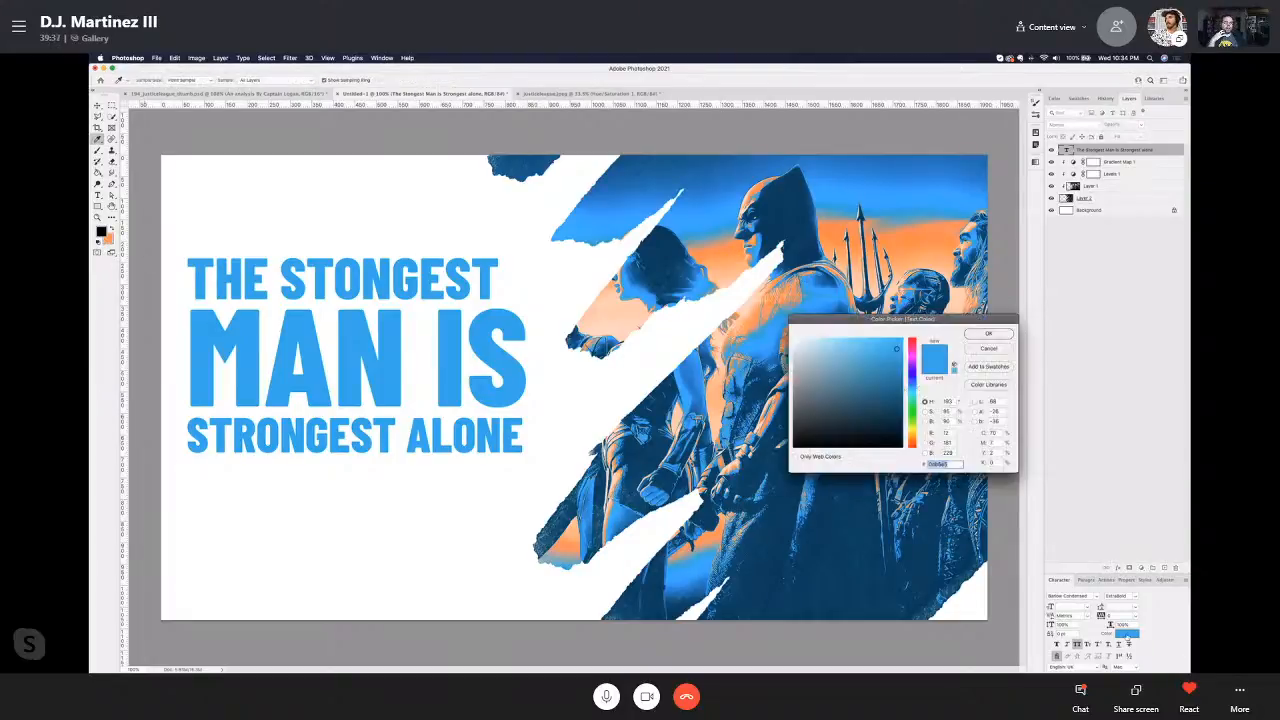
click(988, 348)
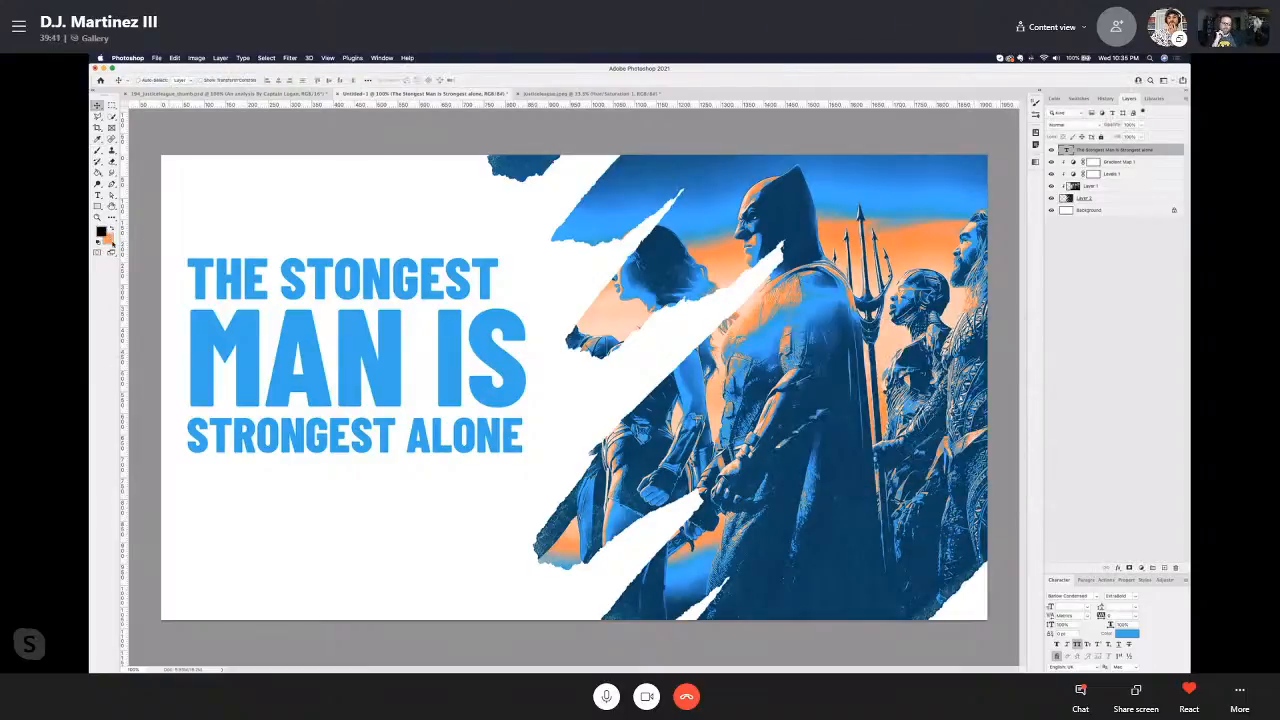
click(112, 227)
click(101, 231)
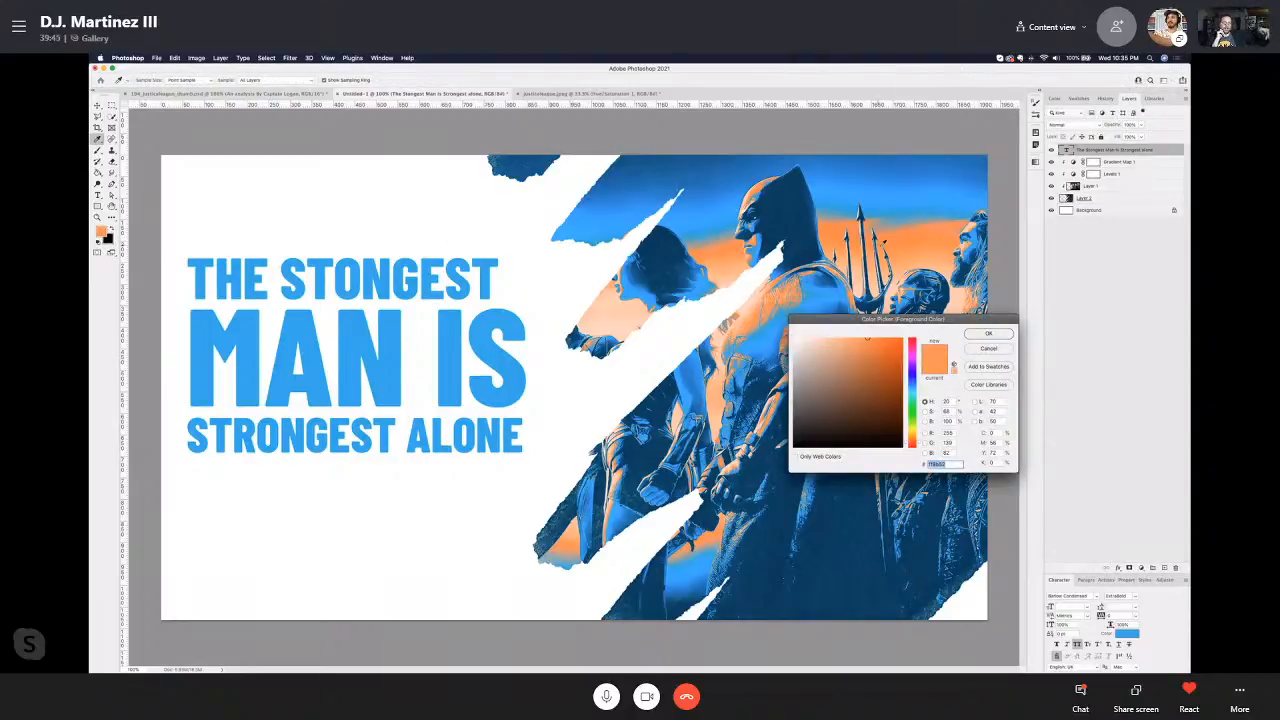
click(893, 244)
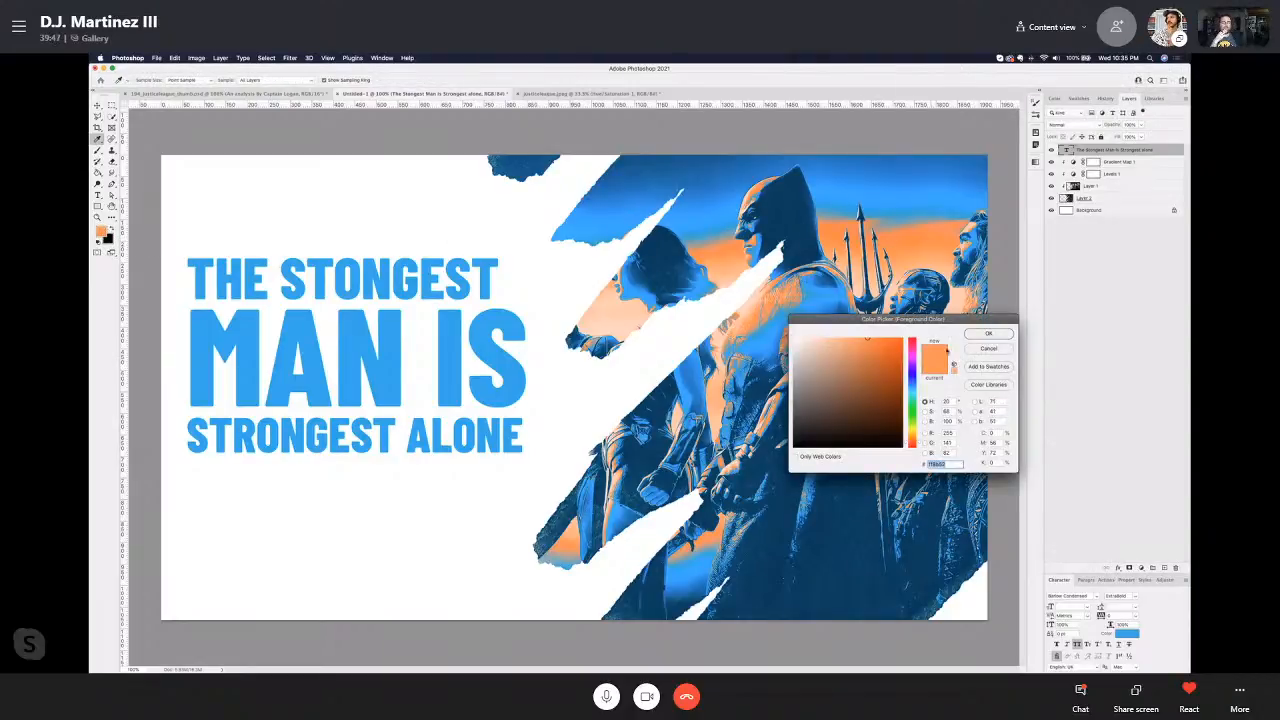
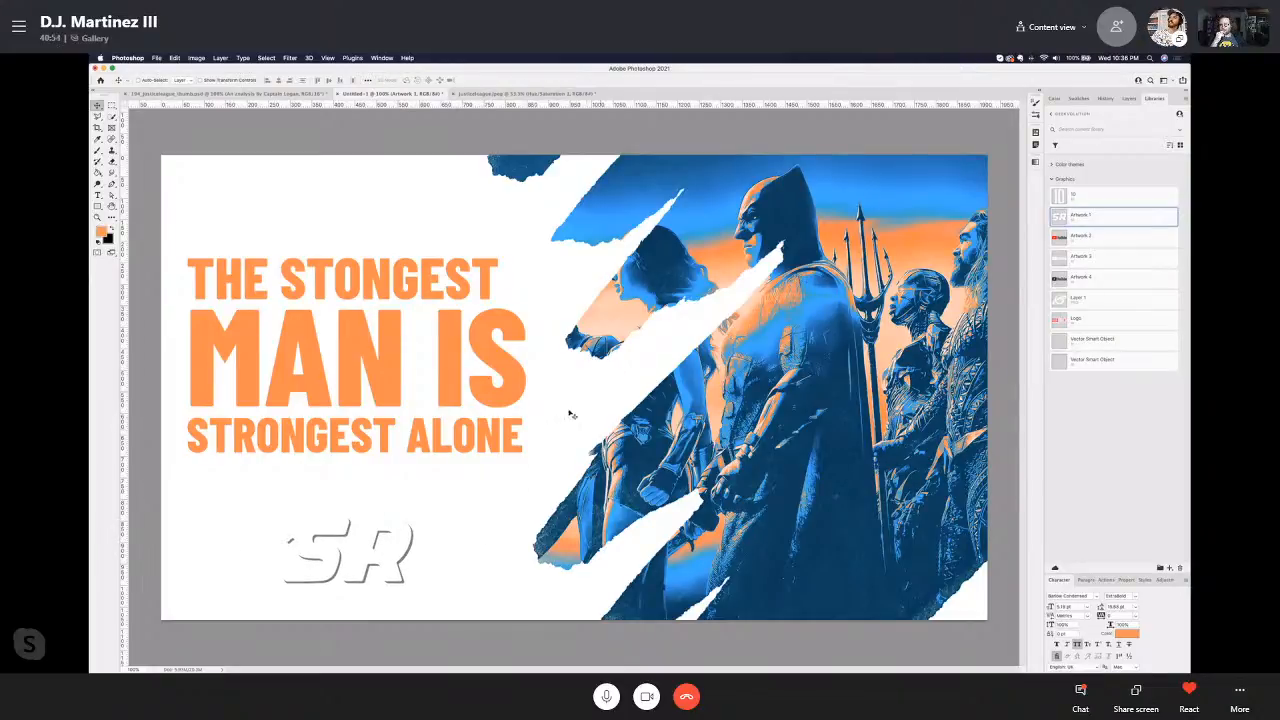
Step: Open the SR logo smart object in Illustrator and fill both white letters with the copied dark blue hex color
click(1130, 99)
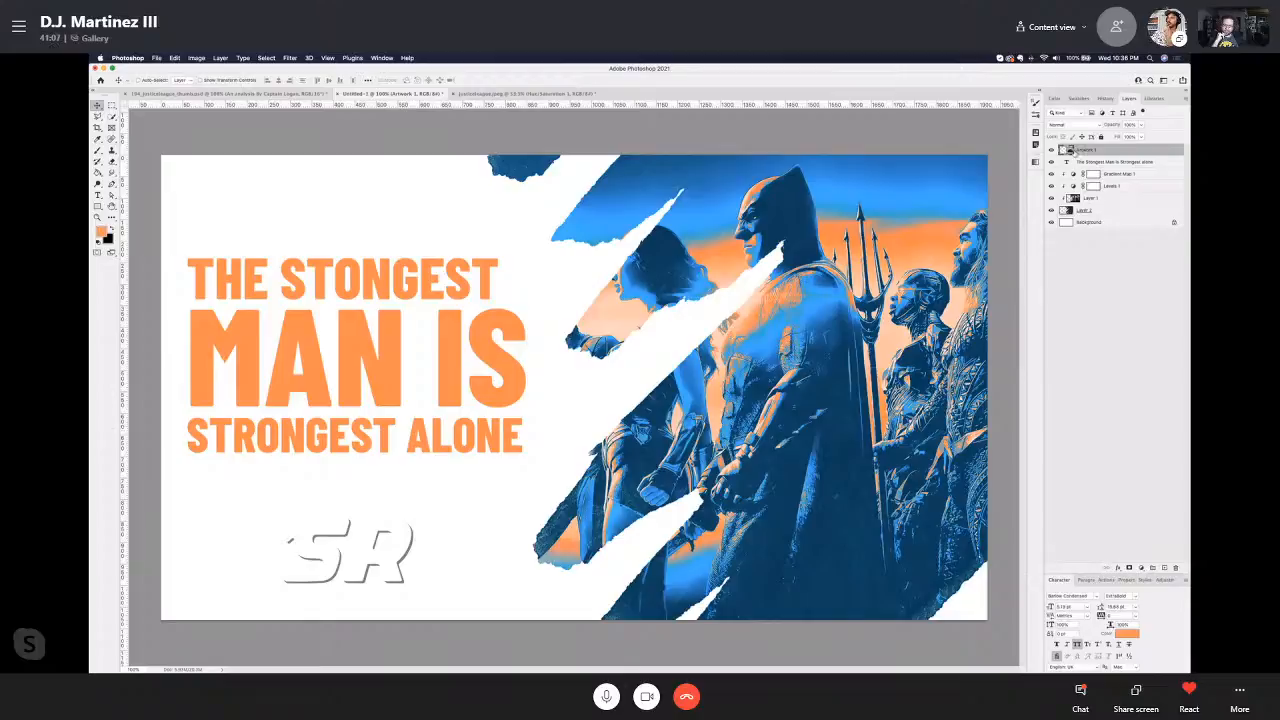
double_click(1072, 151)
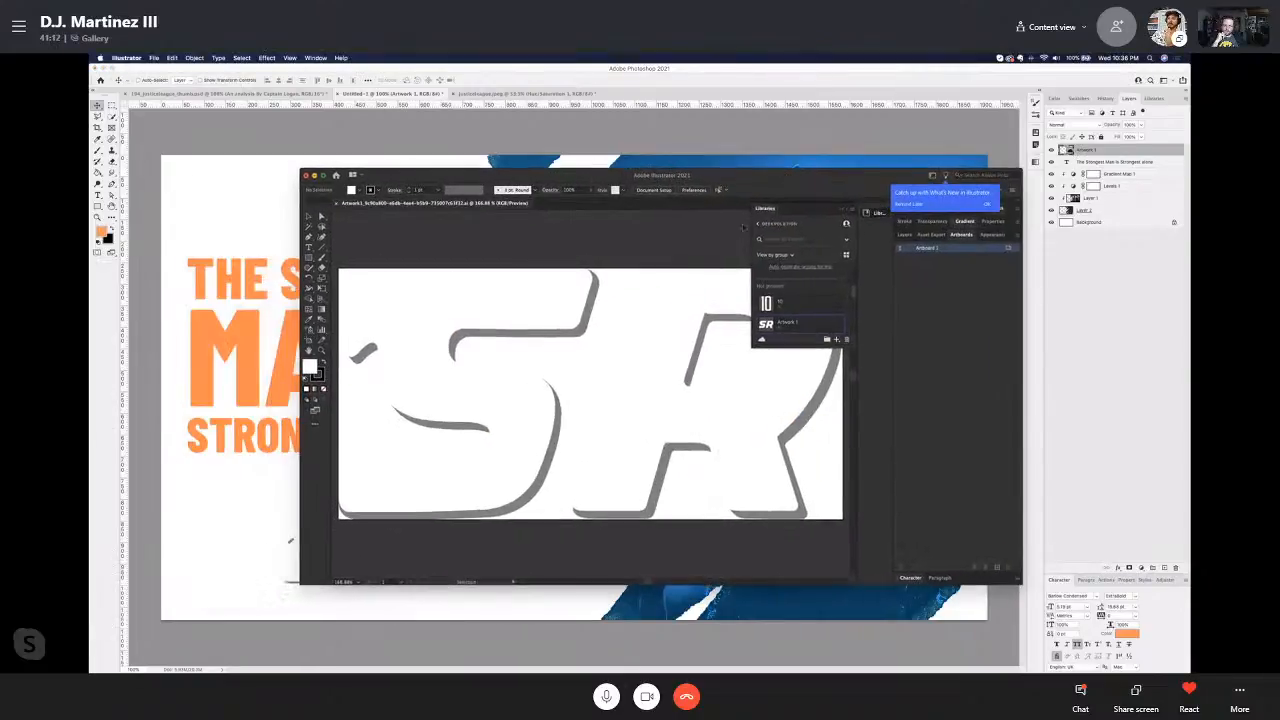
click(521, 325)
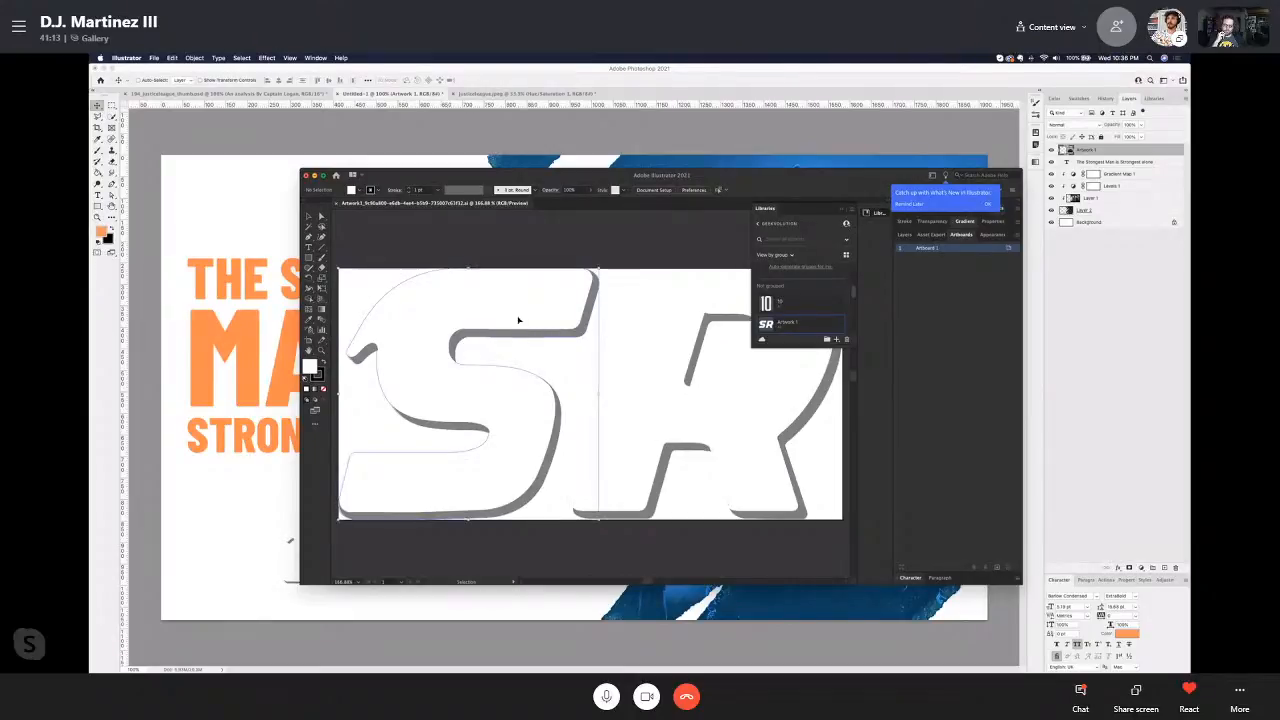
shift+click(660, 349)
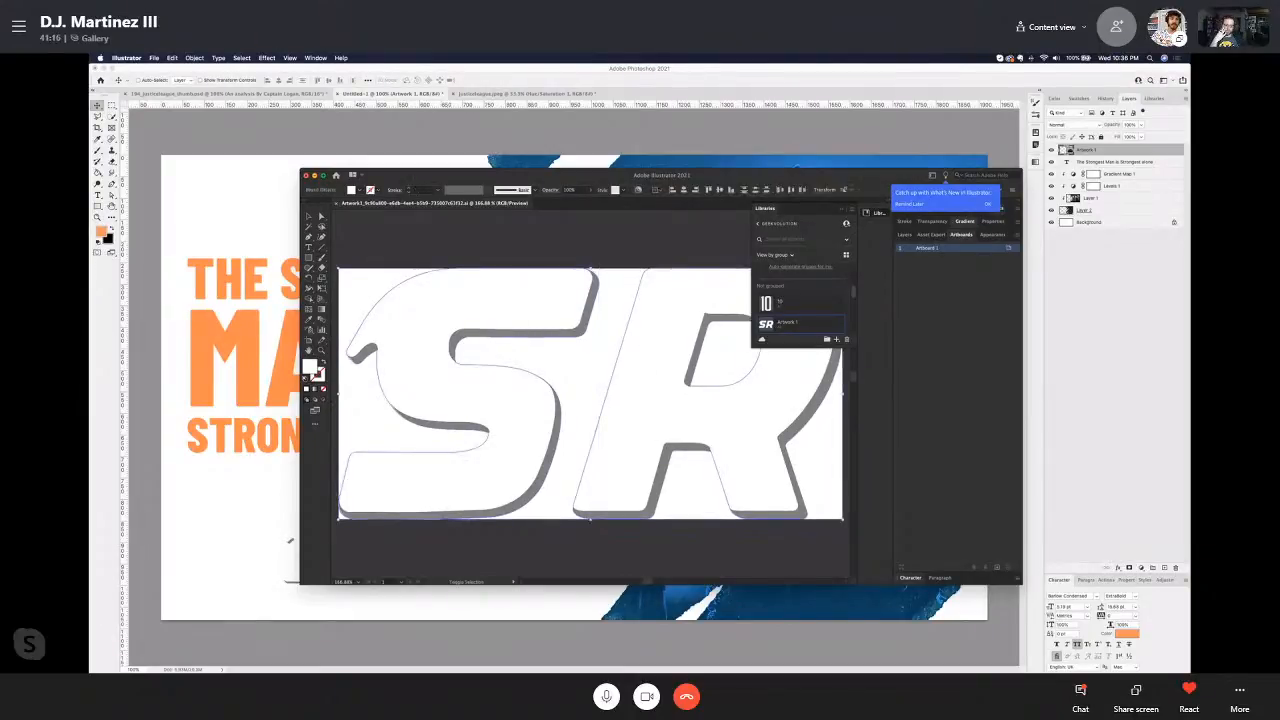
key(super+Tab)
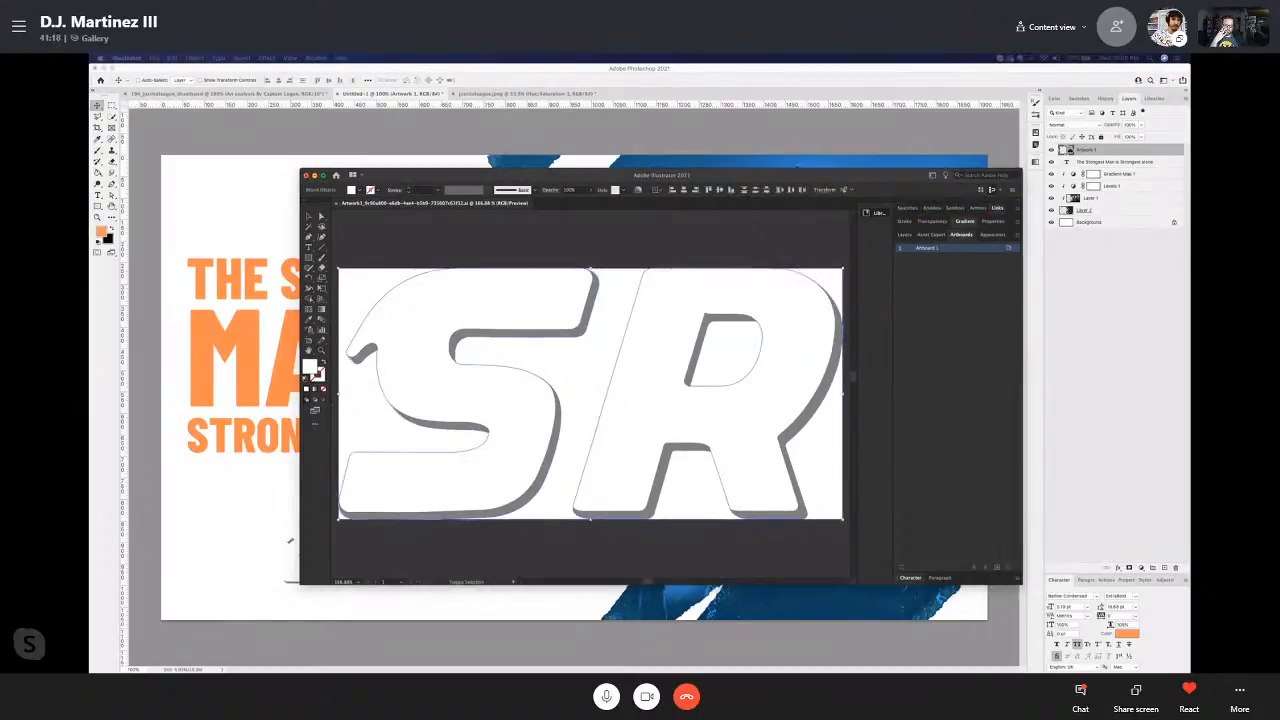
double_click(312, 368)
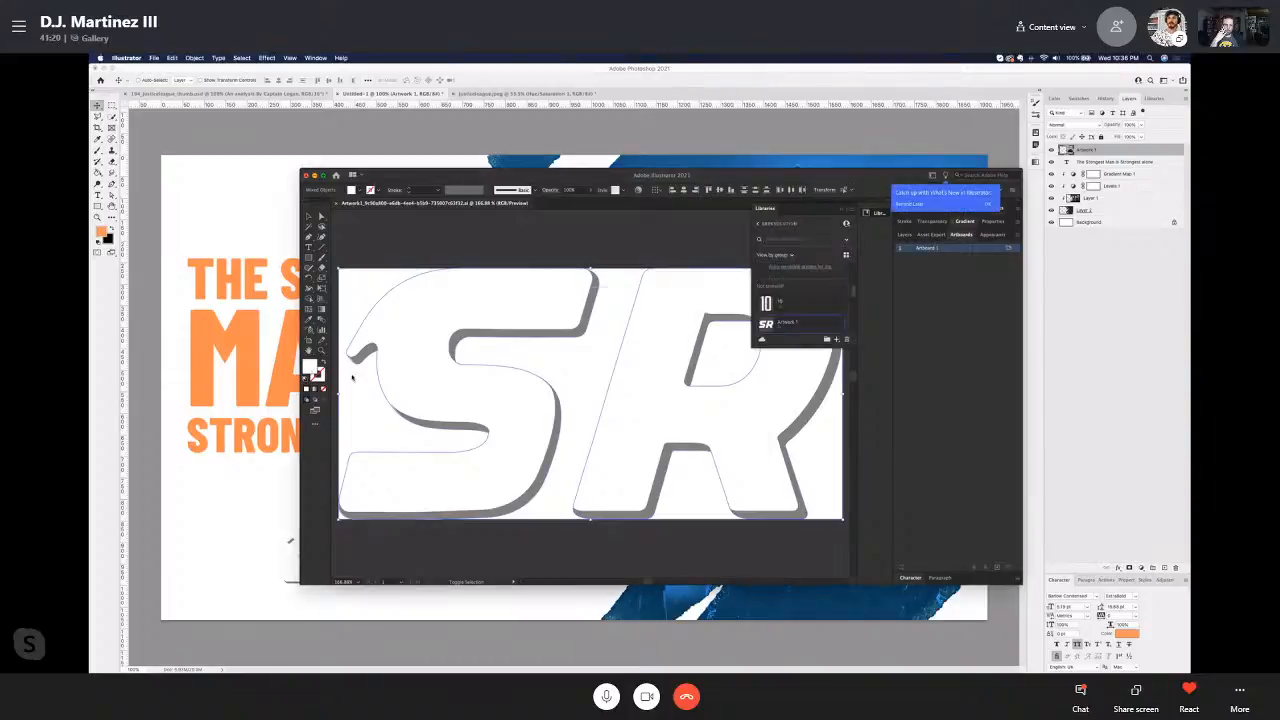
key(super+v)
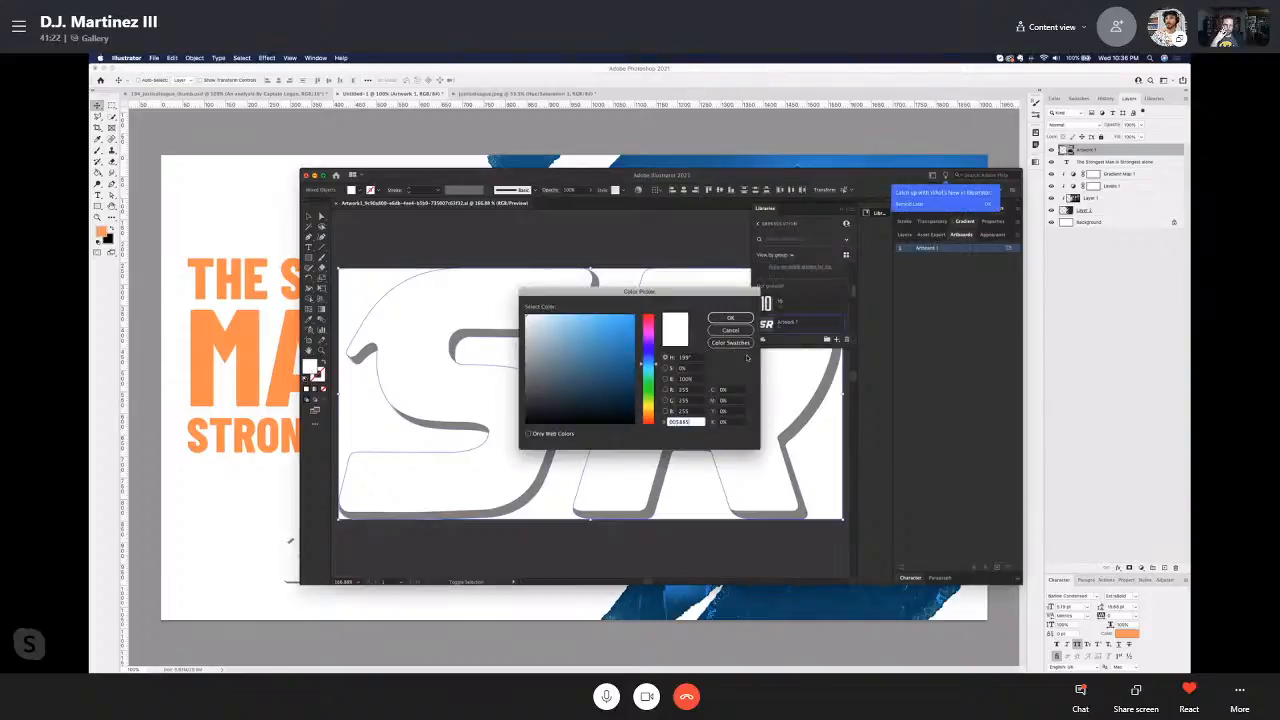
click(730, 318)
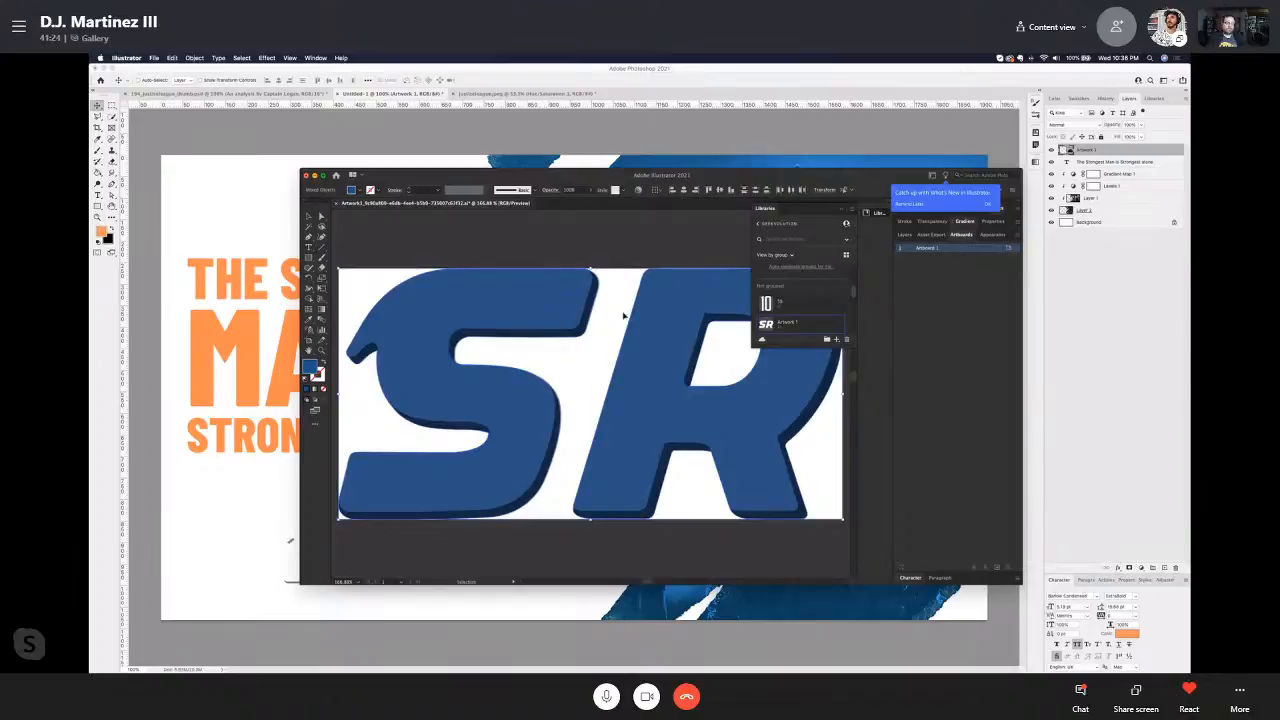
Step: Save the recolored logo, return to Photoshop, and move the SR logo into the canvas's lower-left corner below the title
key(a)
key(super+s)
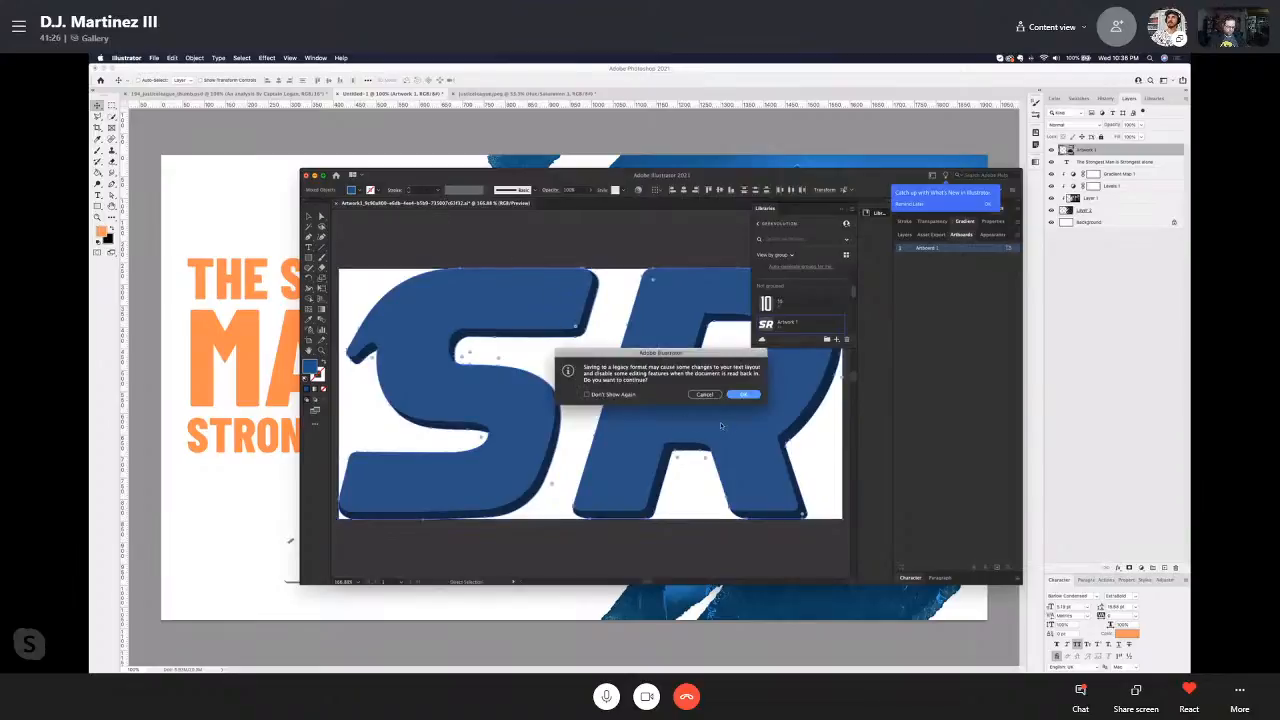
click(746, 397)
click(354, 146)
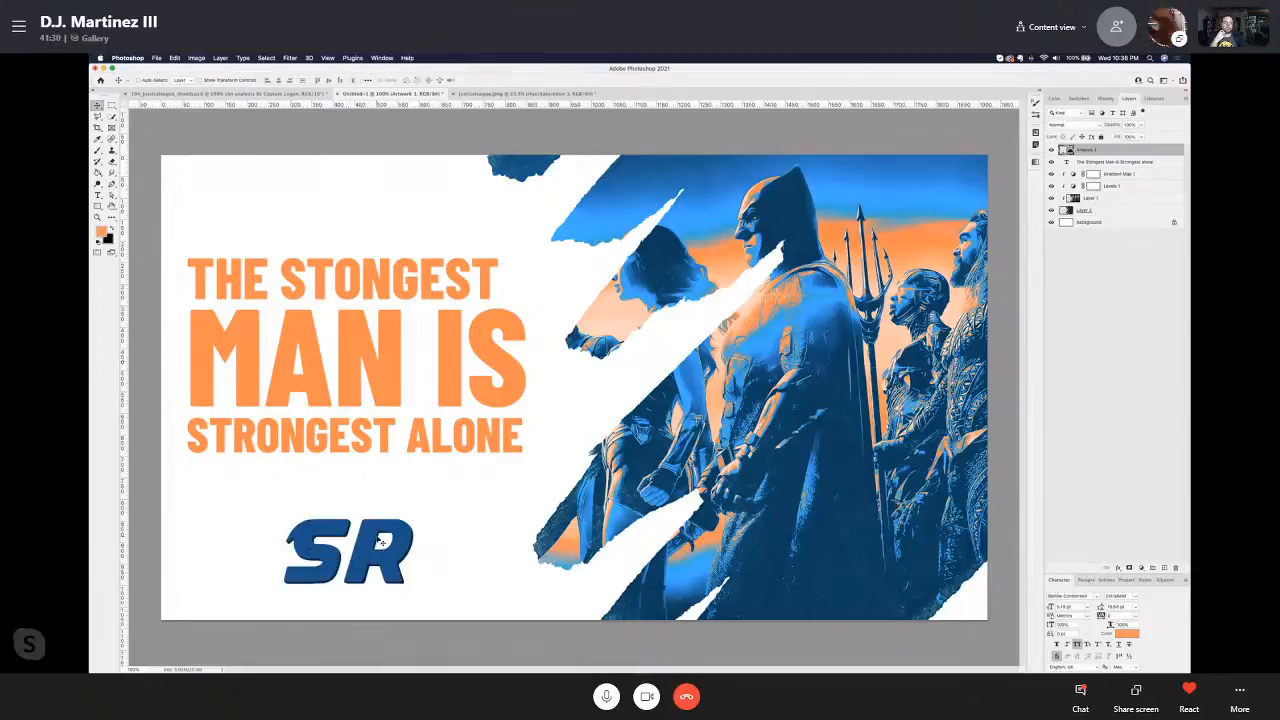
drag(373, 546, 281, 561)
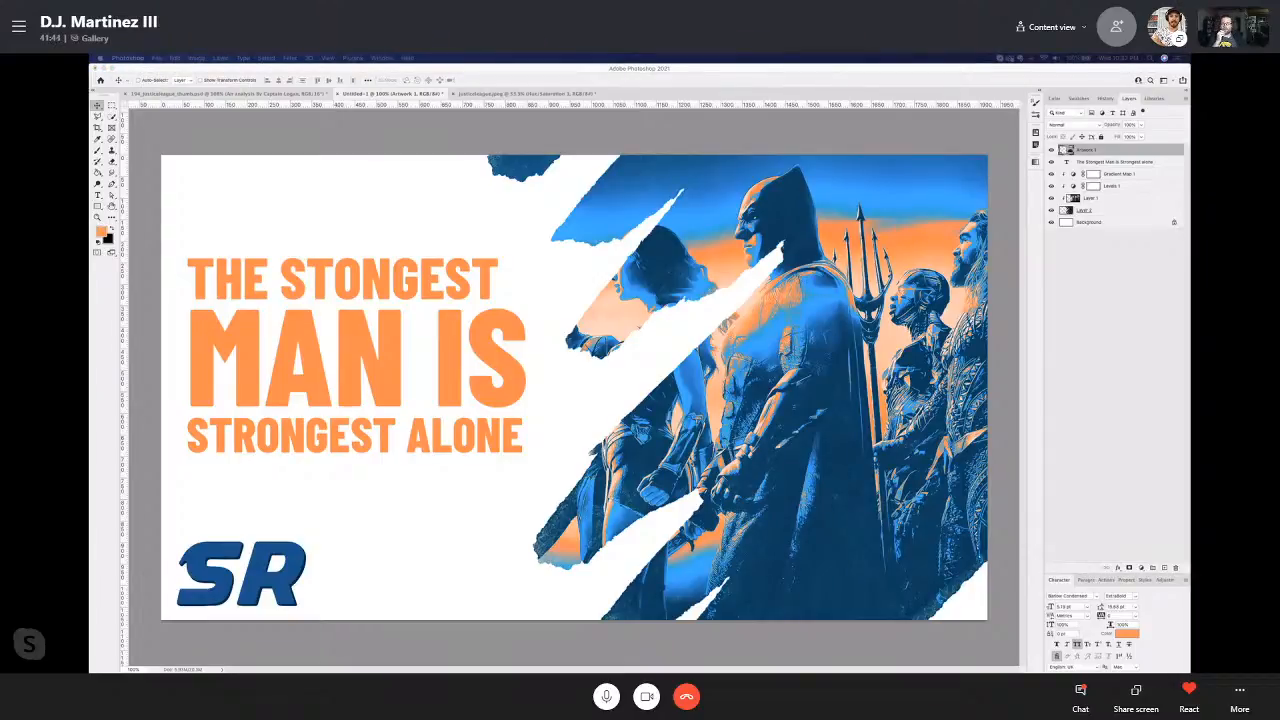
Step: Place Old-Wall-Texture6.jpg from the SR Justice League folder into the thumbnail document
drag(92, 228, 585, 252)
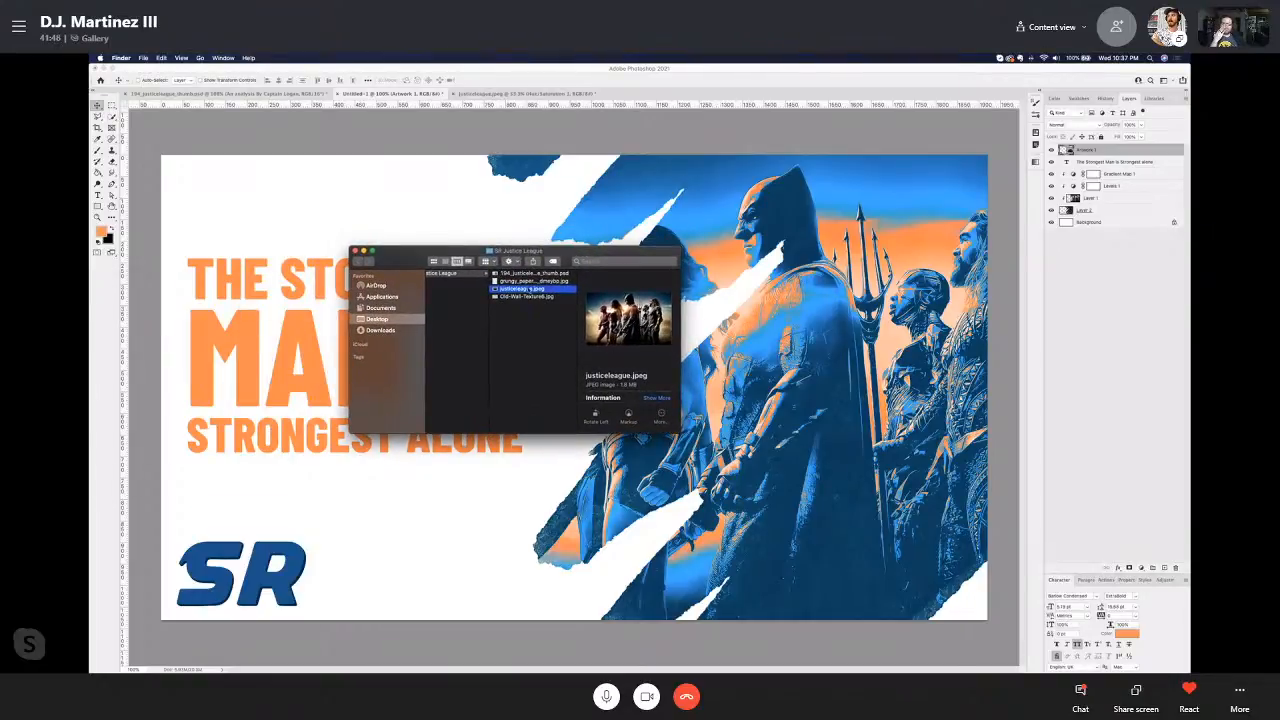
key(Up)
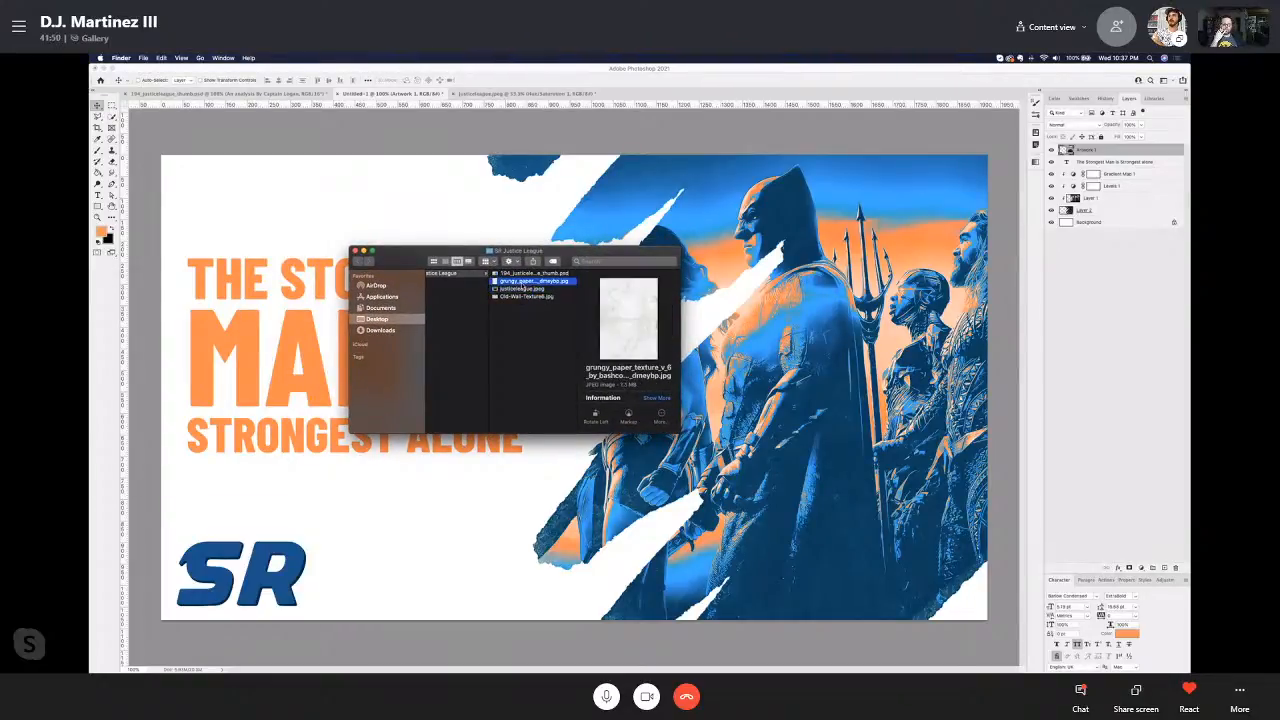
click(532, 298)
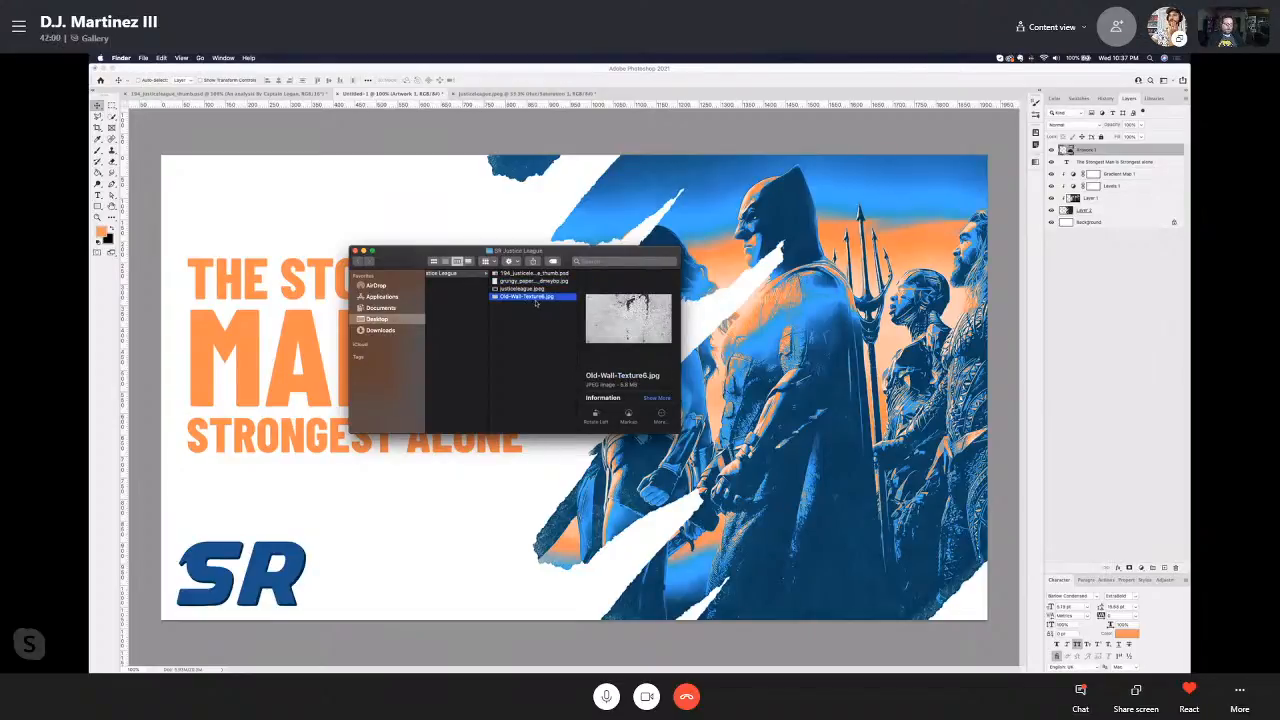
drag(531, 300, 548, 473)
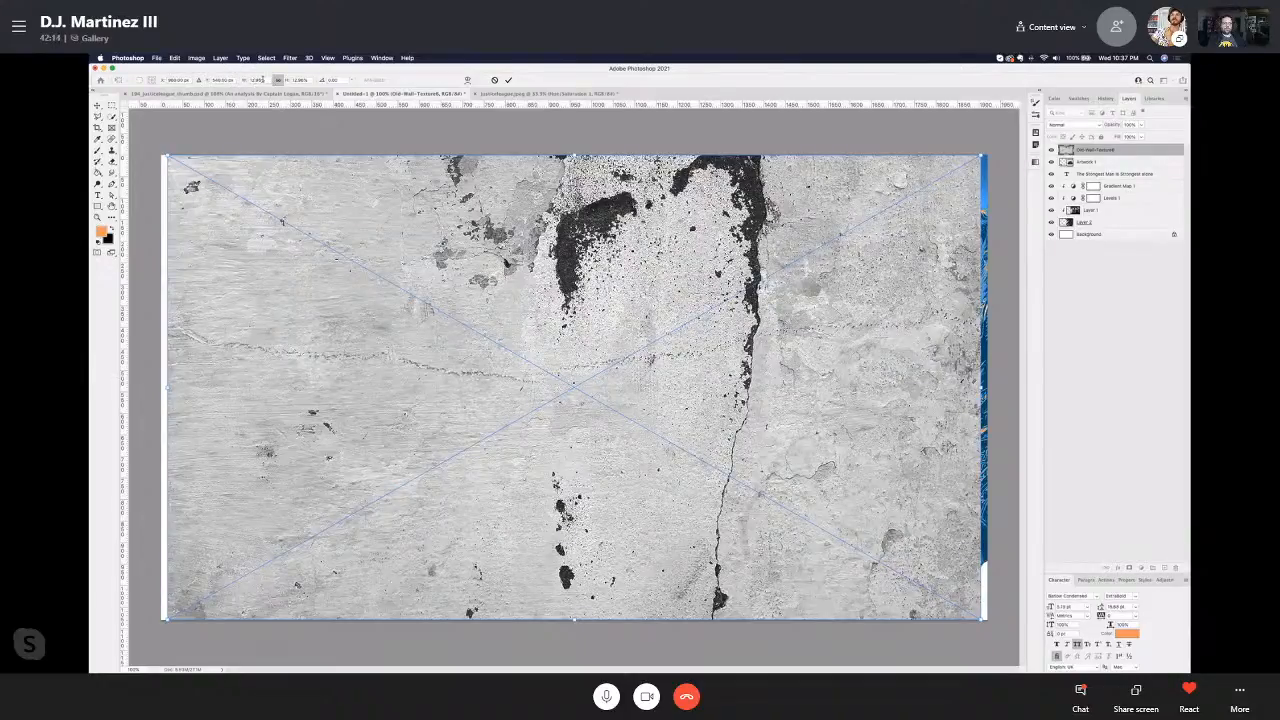
Step: Scale the wall texture to 15%, rotate it 90 degrees, and move it over the group photo against the canvas's right edge
click(260, 78)
text(15)
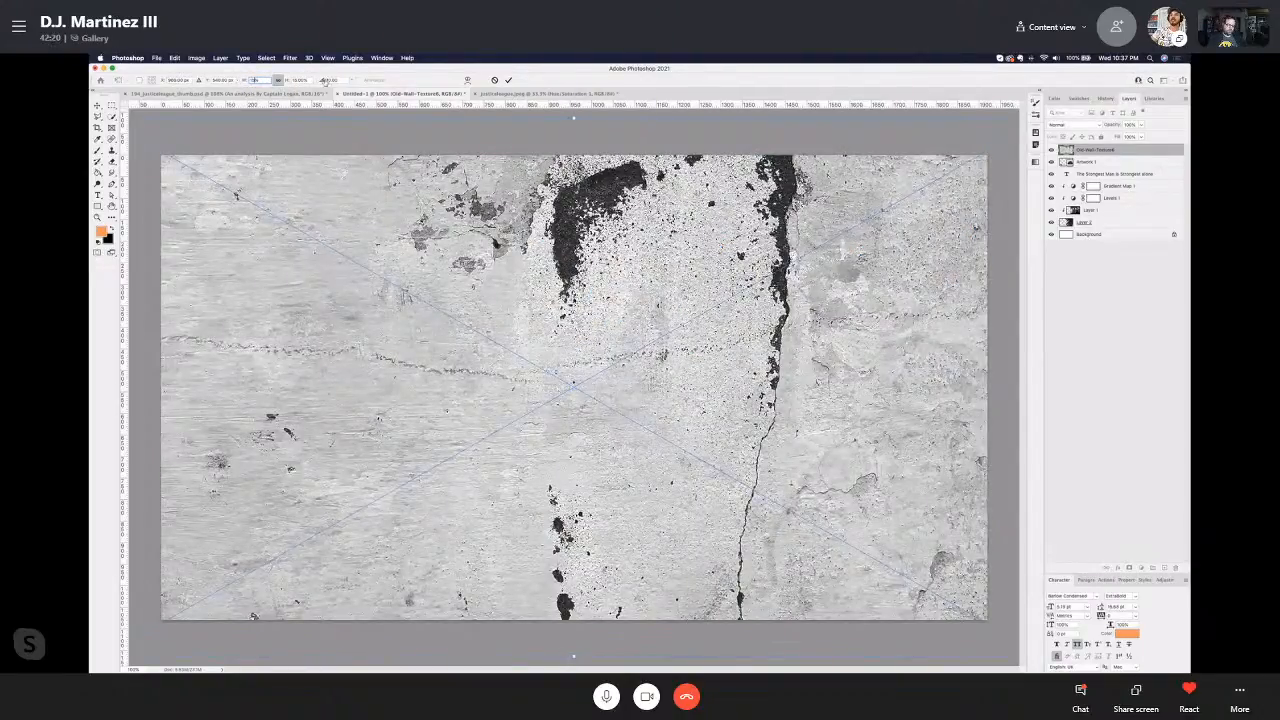
click(332, 80)
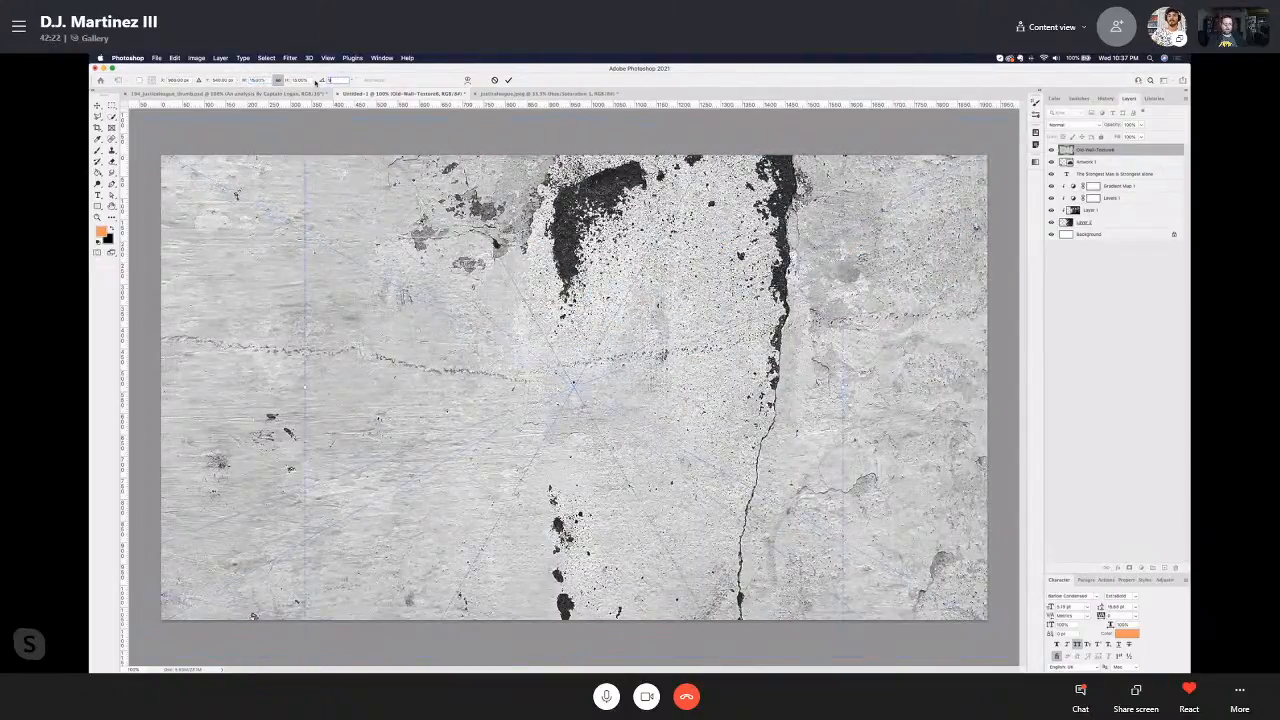
text(90)
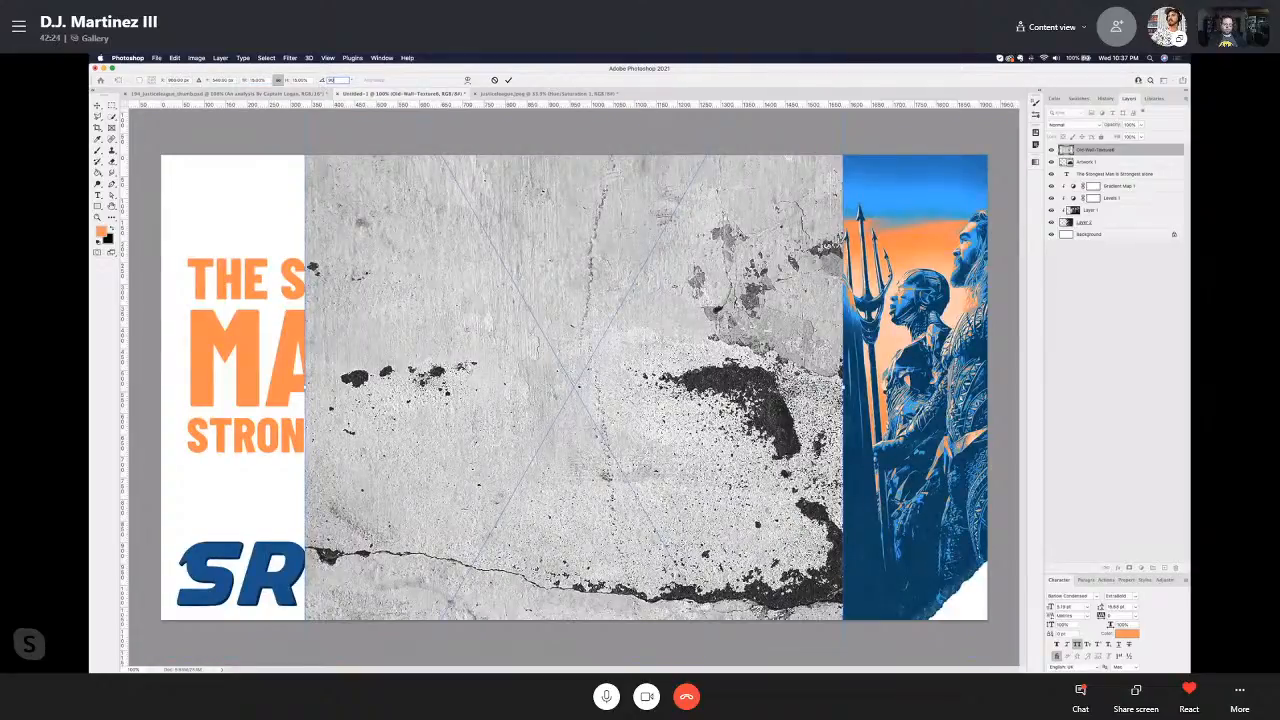
drag(314, 186, 466, 105)
key(Return)
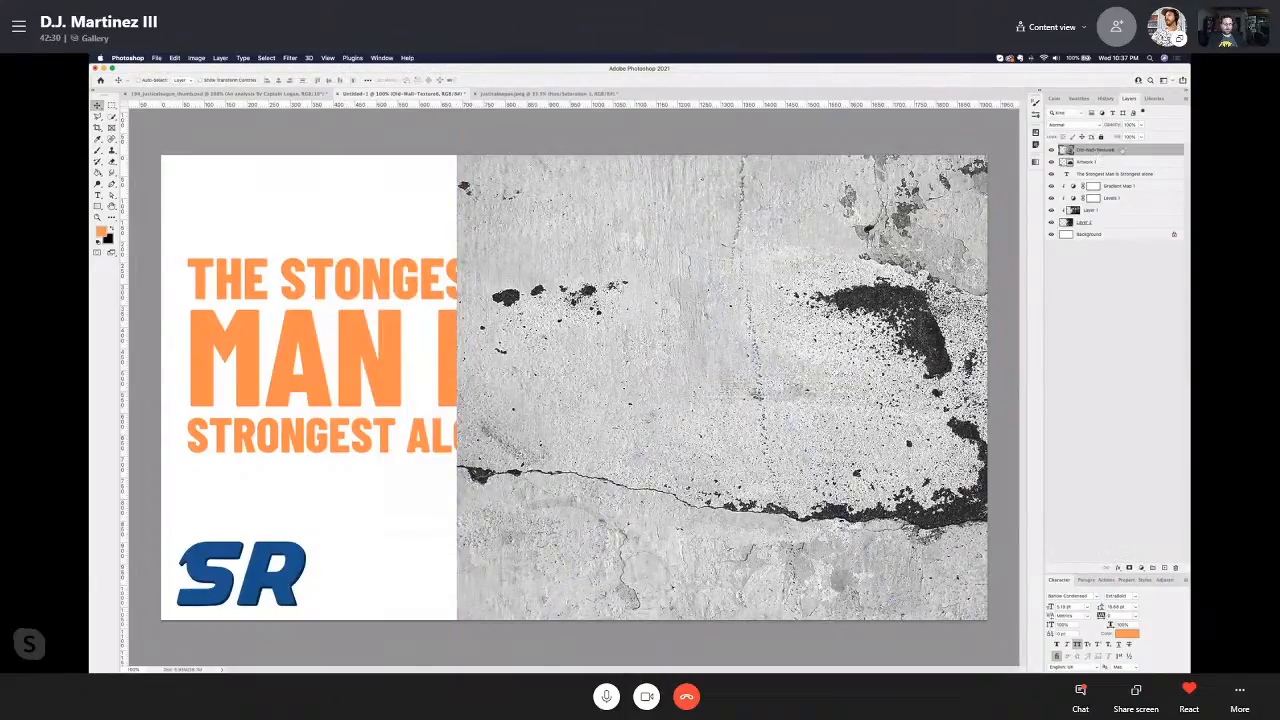
Step: Move the wall texture layer between the title and Gradient Map 1, and clip it to the brush shape
drag(1107, 152, 1109, 186)
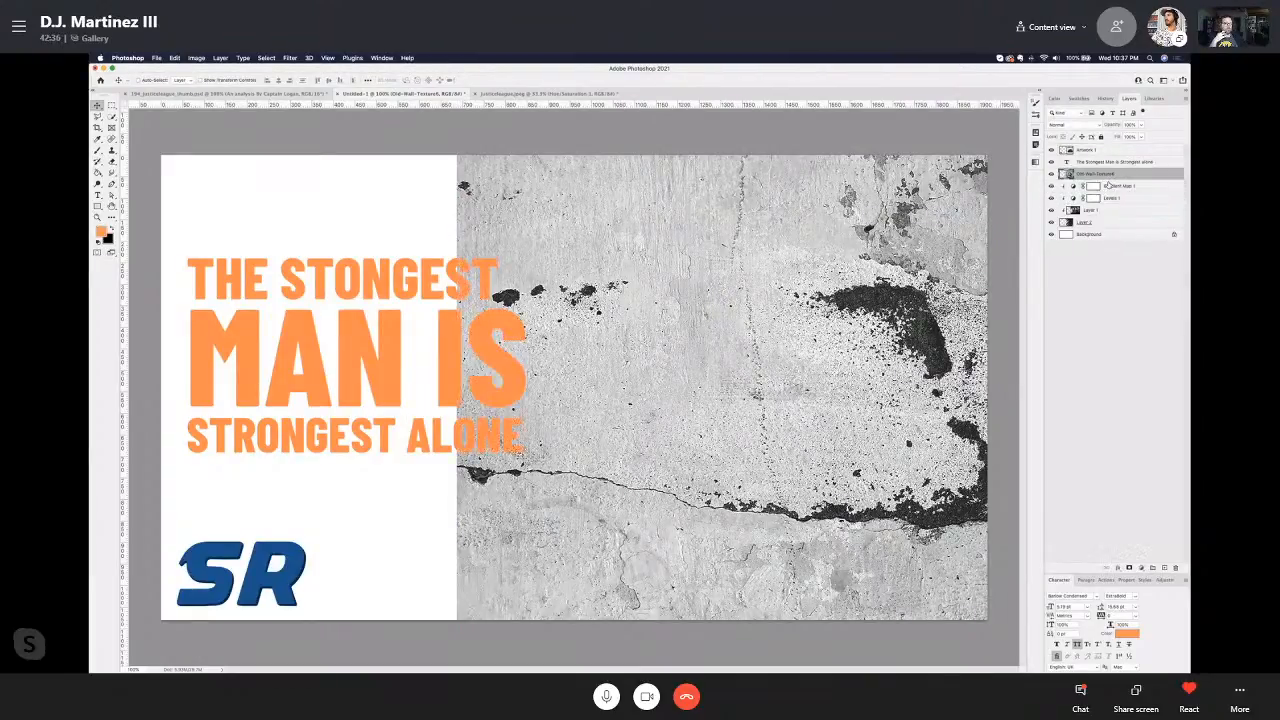
right_click(1107, 174)
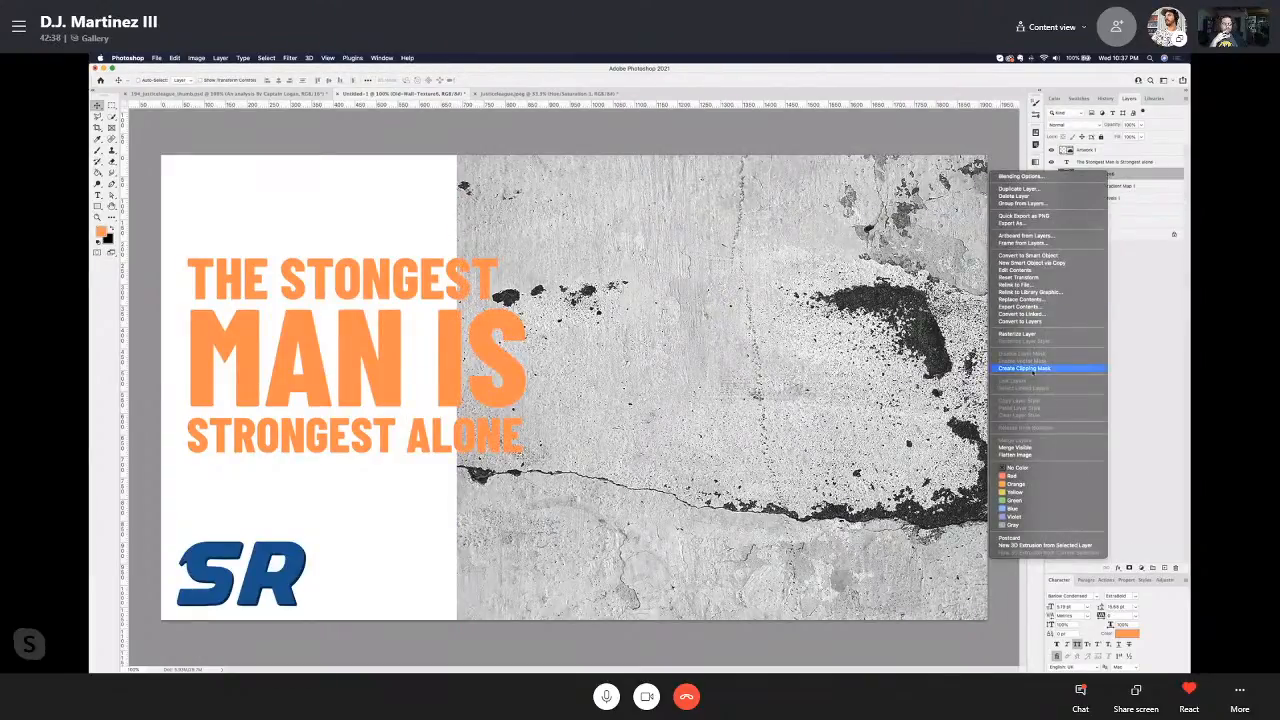
click(1020, 369)
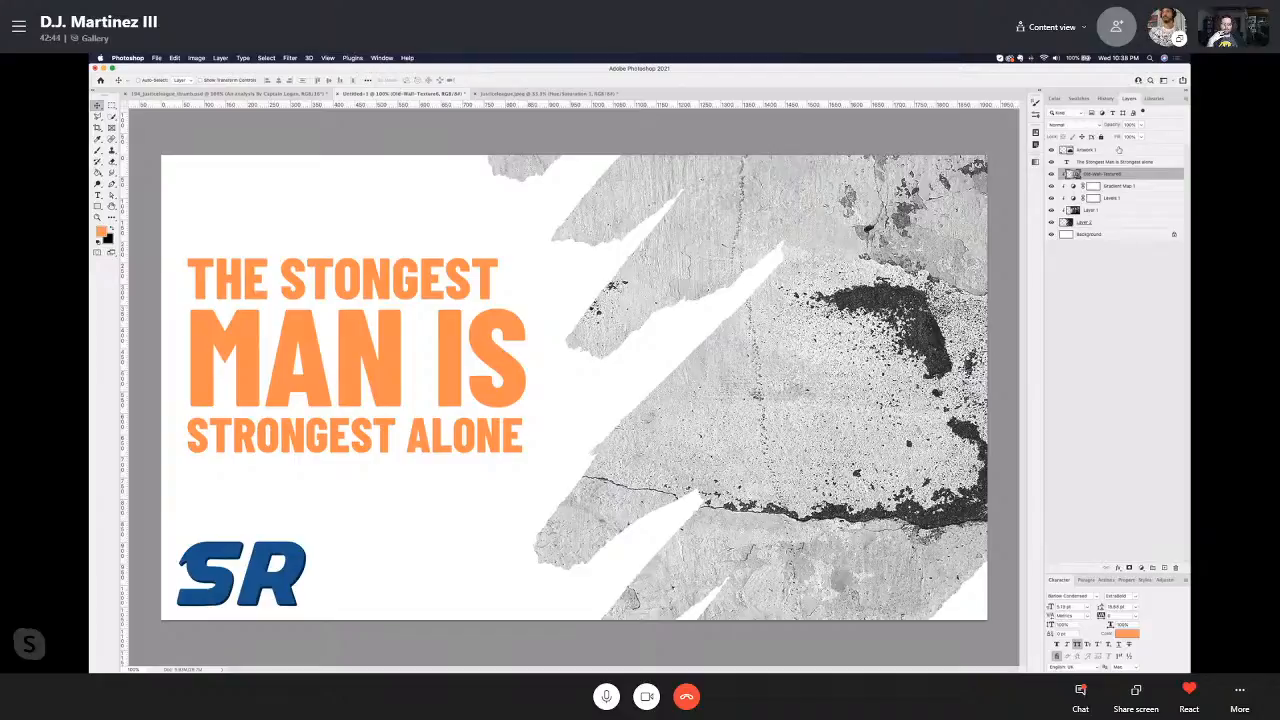
Step: Set the clipped wall texture's blend mode to Divide and compare the result with the finished Justice League thumbnail
click(1095, 125)
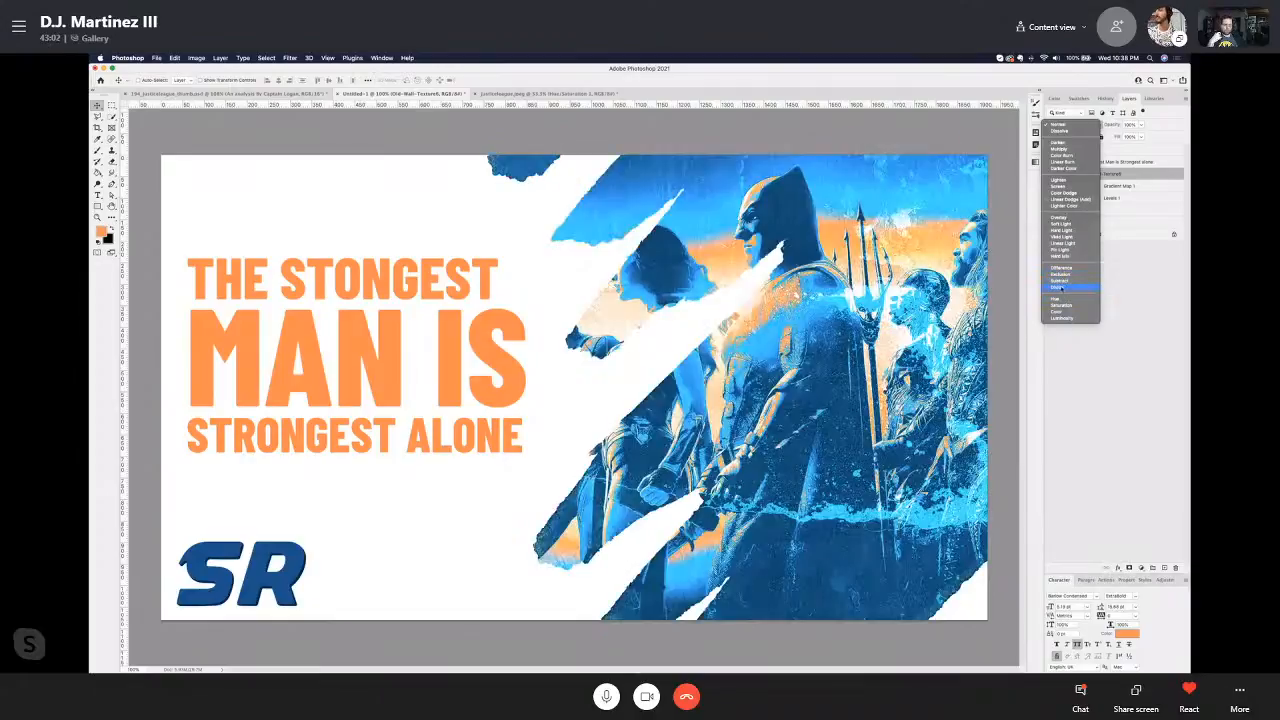
click(1058, 287)
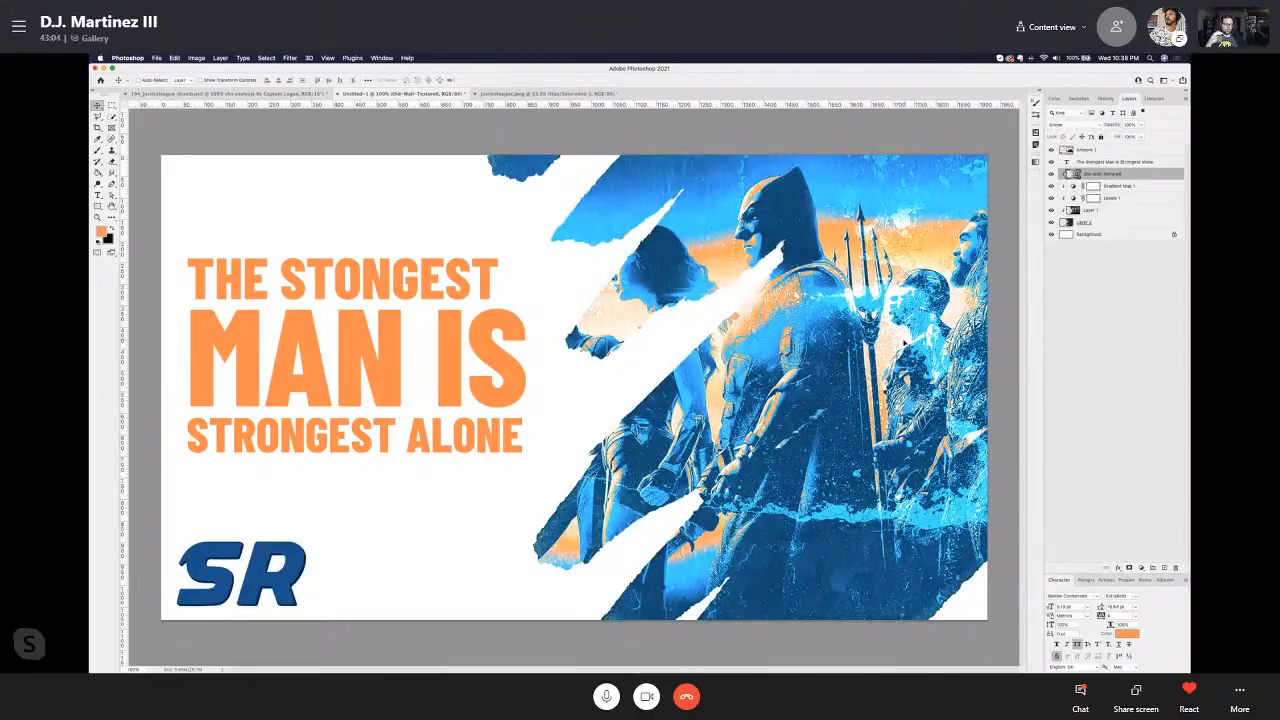
drag(903, 339, 908, 375)
click(314, 92)
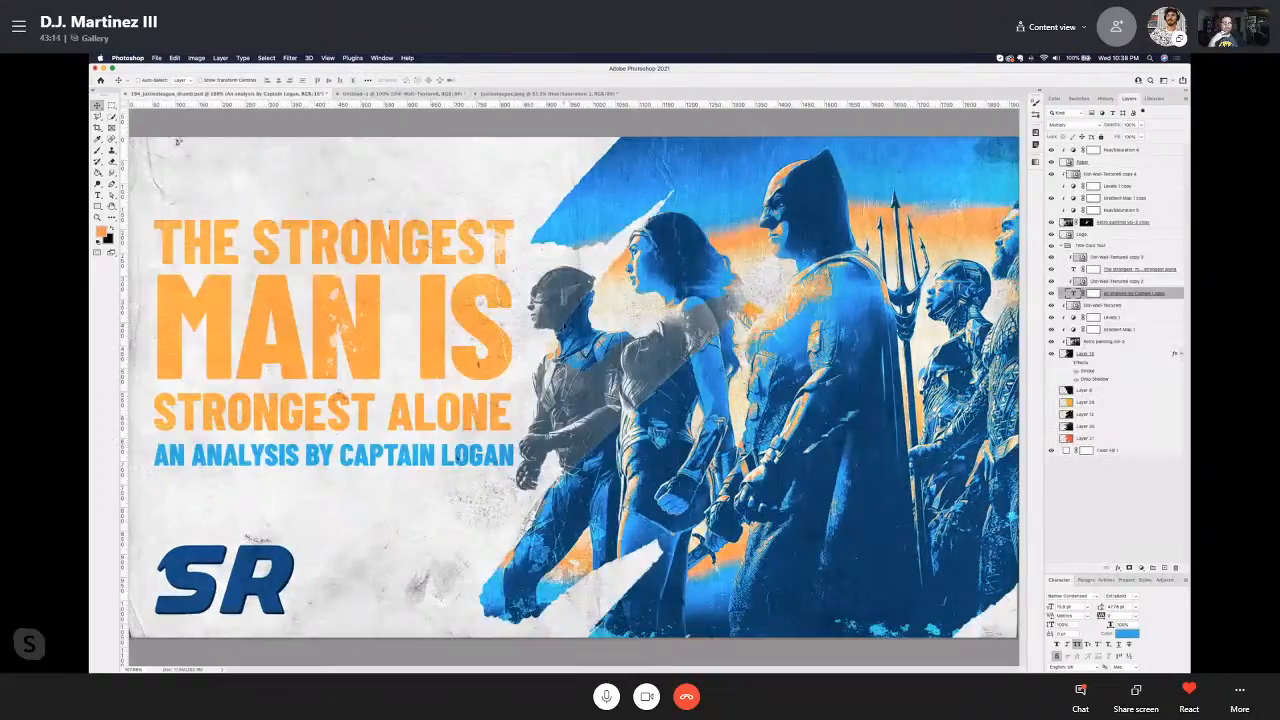
Step: Compare the working document with the finished thumbnail, and shift the wall texture slightly down and to the left over the group photo
key(super+minus)
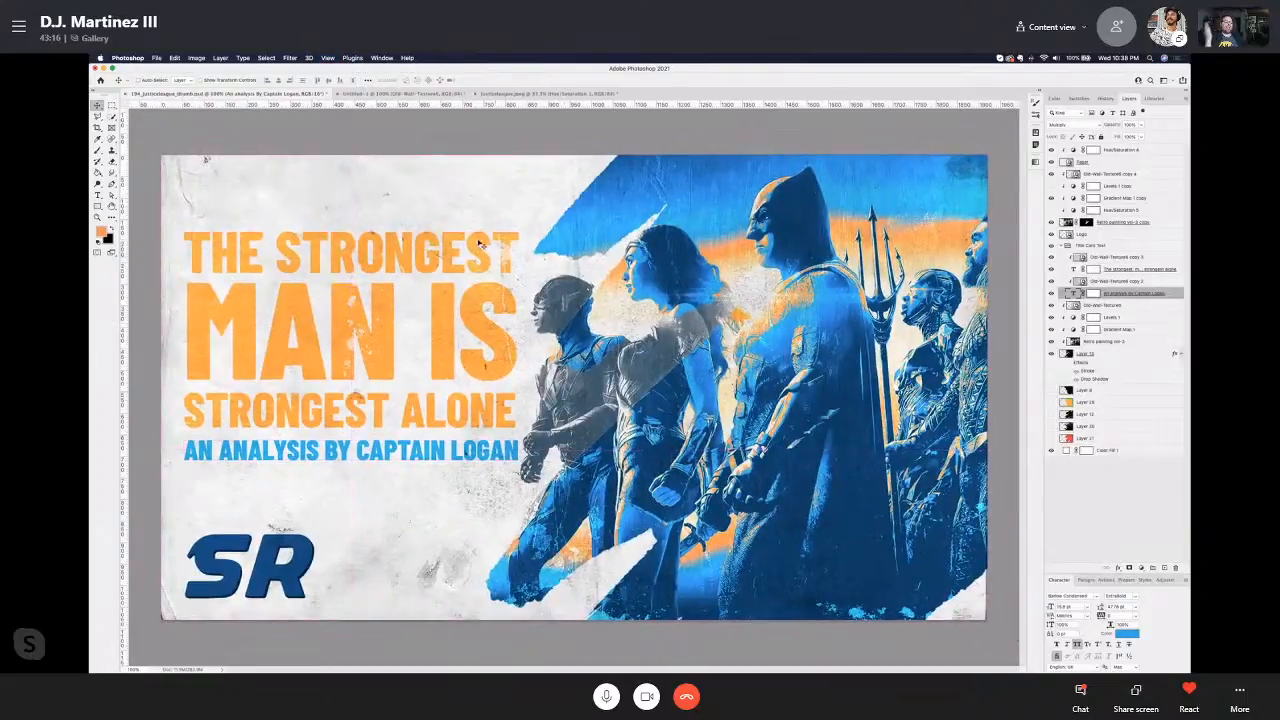
click(430, 93)
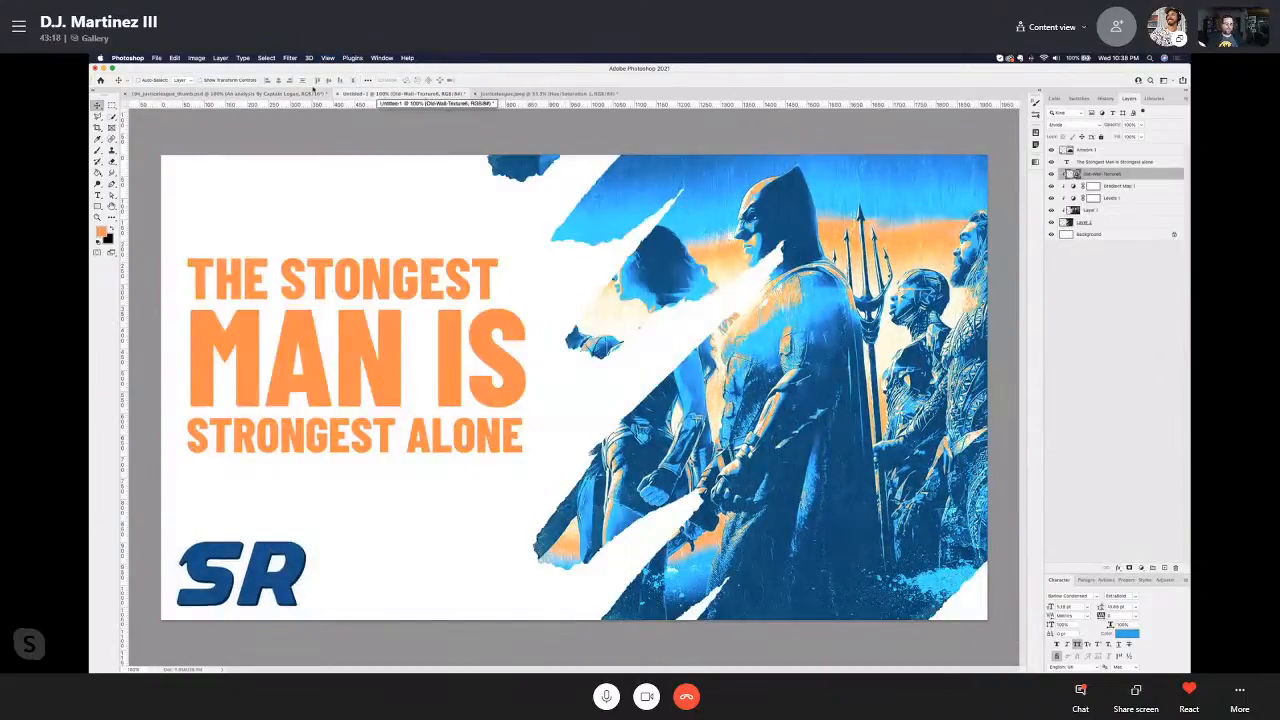
click(238, 94)
click(390, 94)
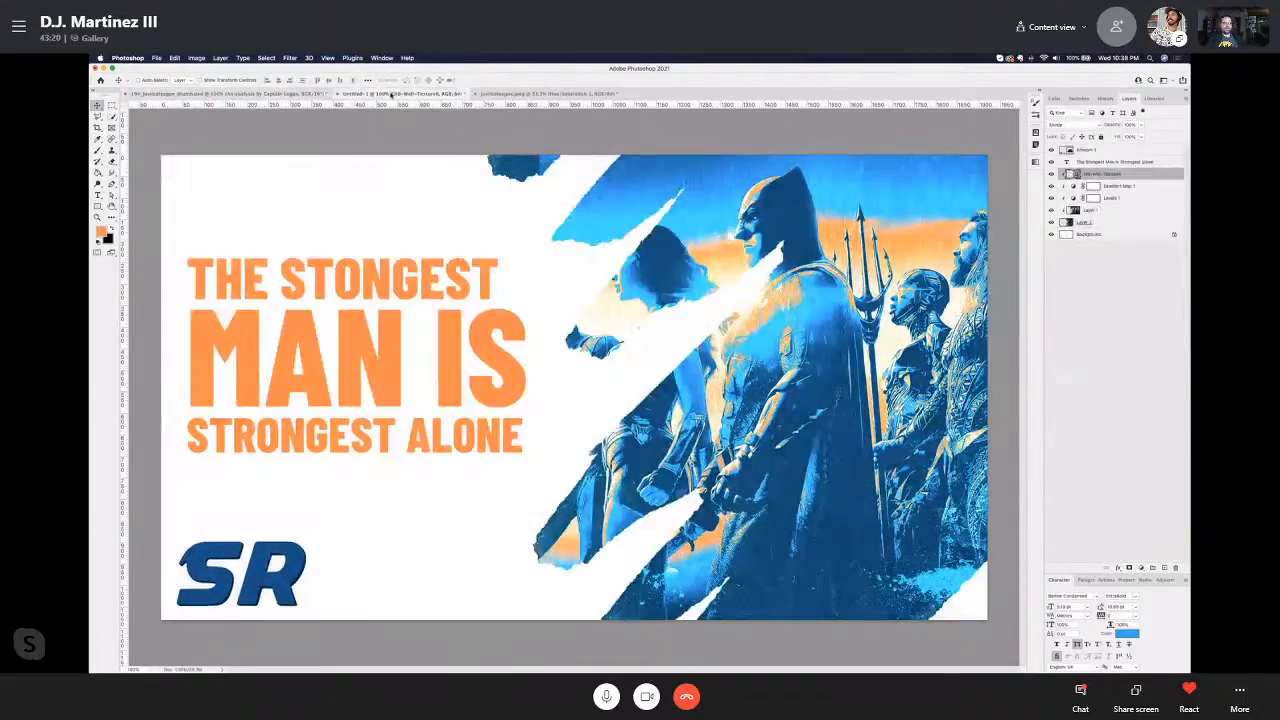
drag(901, 440, 880, 482)
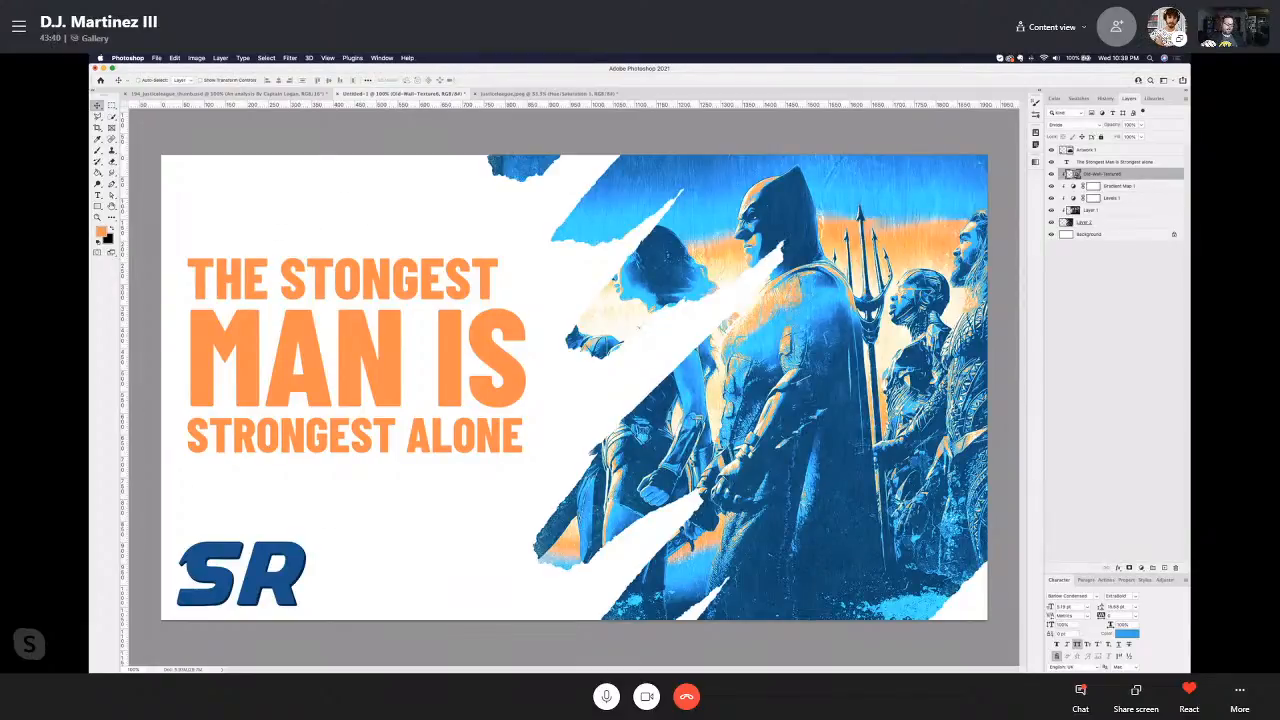
Step: Place the grungy paper texture JPG from the SR Justice League folder into the working thumbnail document
key(super+Tab)
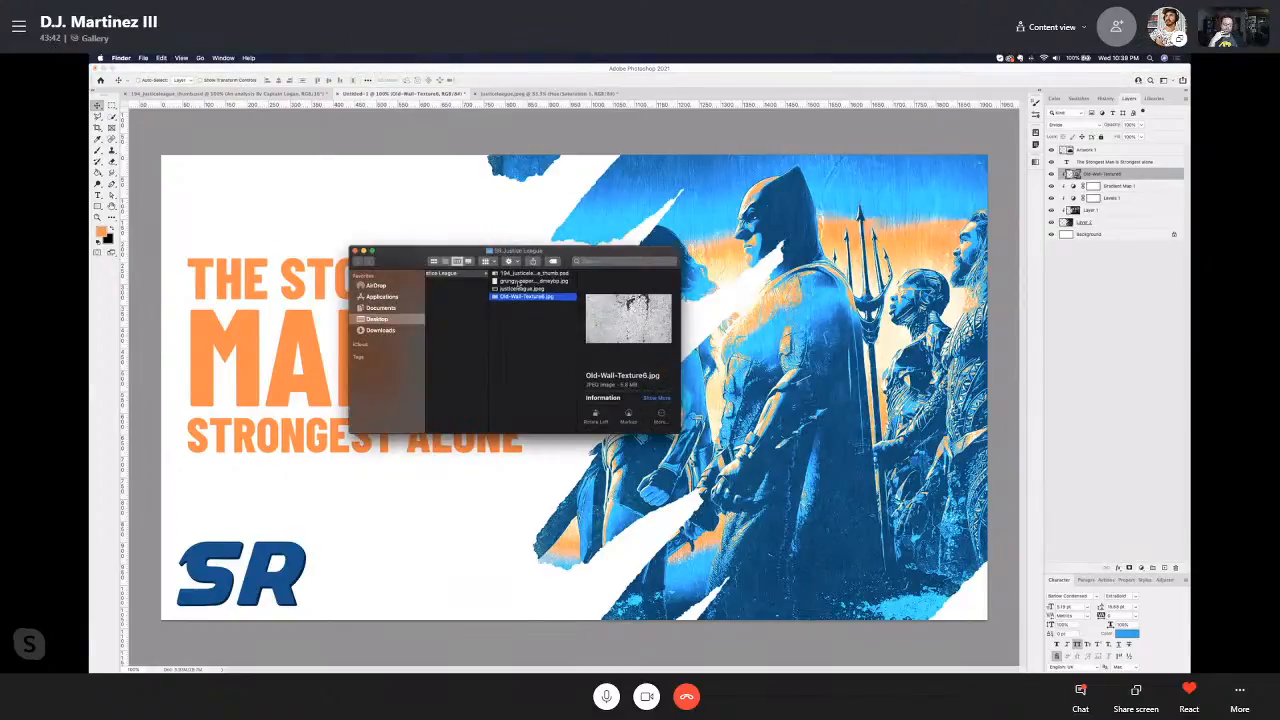
click(522, 283)
drag(523, 283, 402, 228)
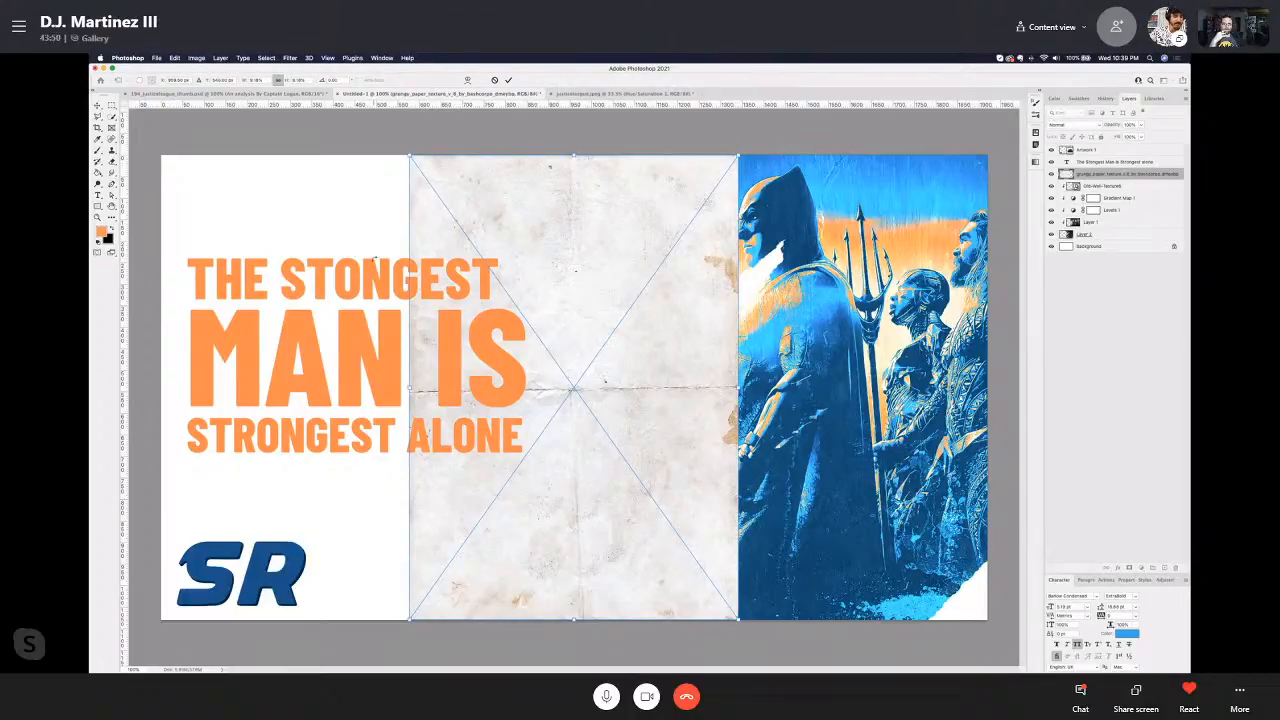
Step: Scale the placed paper texture to 23% so it spans the width of the canvas
click(222, 80)
drag(228, 80, 182, 96)
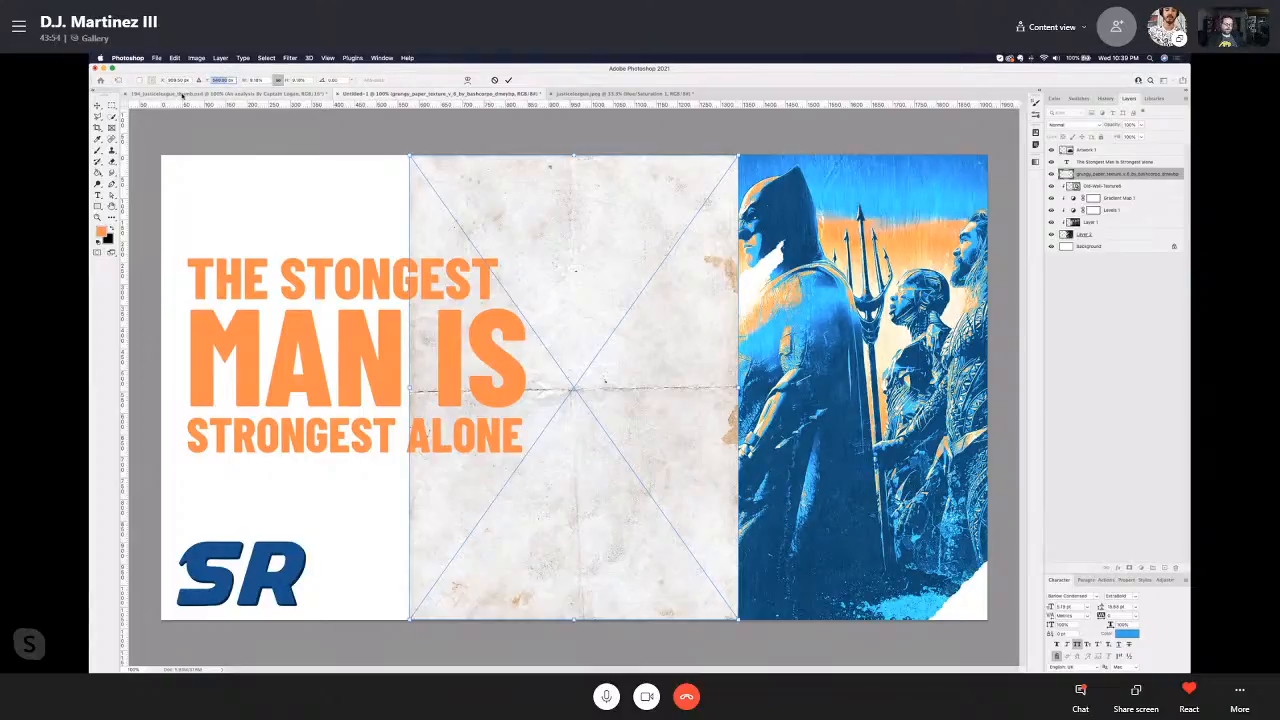
text(23)
drag(500, 202, 500, 270)
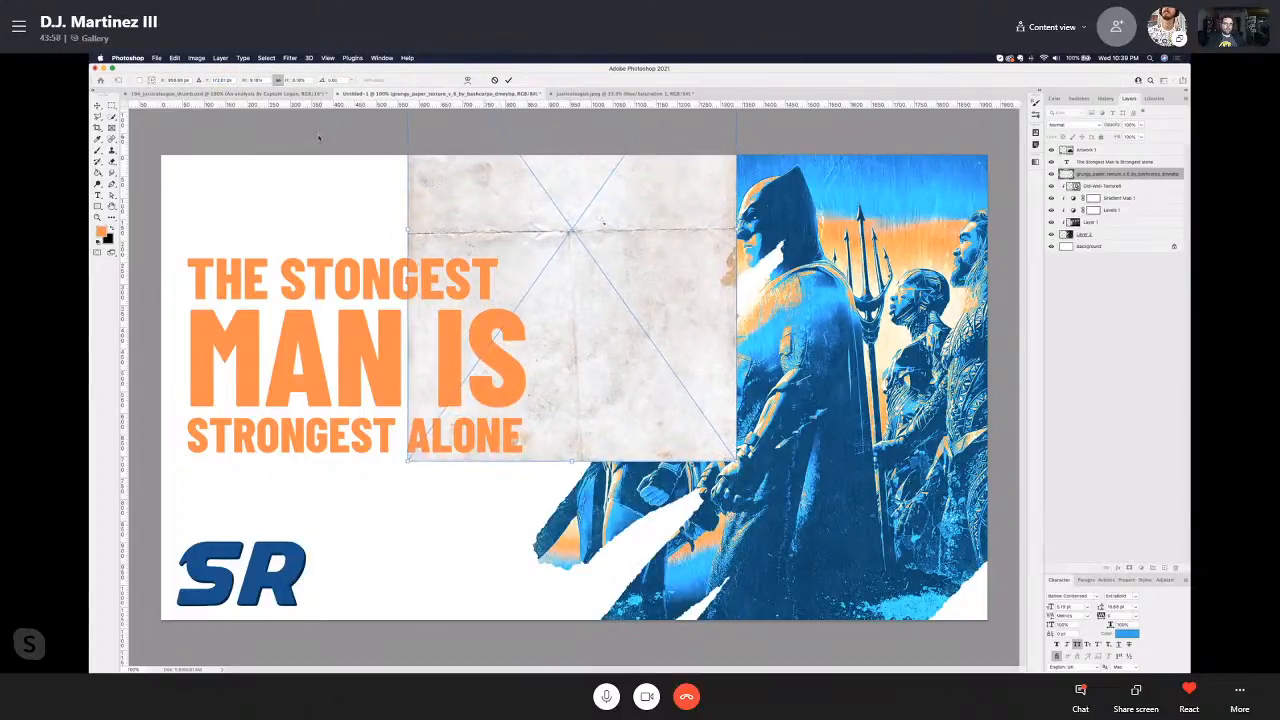
drag(258, 80, 238, 80)
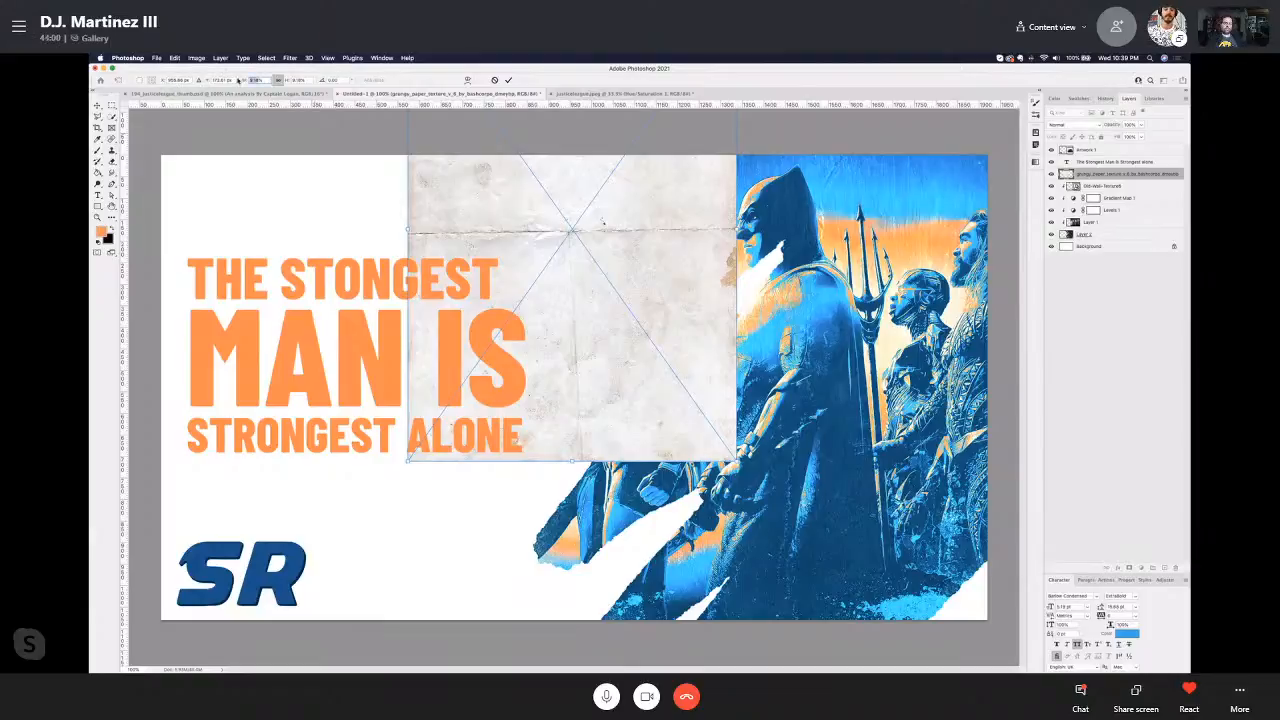
text(250)
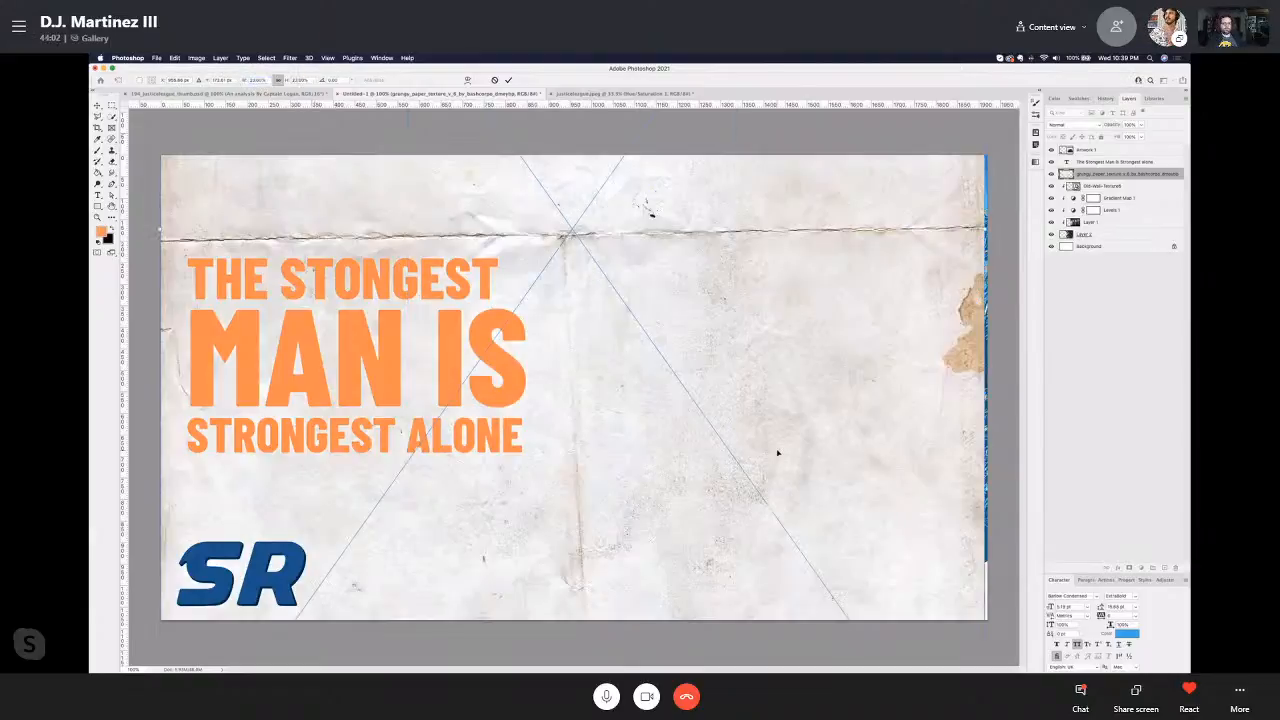
Step: Move the paper texture up until its lower edge meets the canvas's bottom edge, and nudge it horizontally to fit the canvas sides
drag(909, 447, 909, 286)
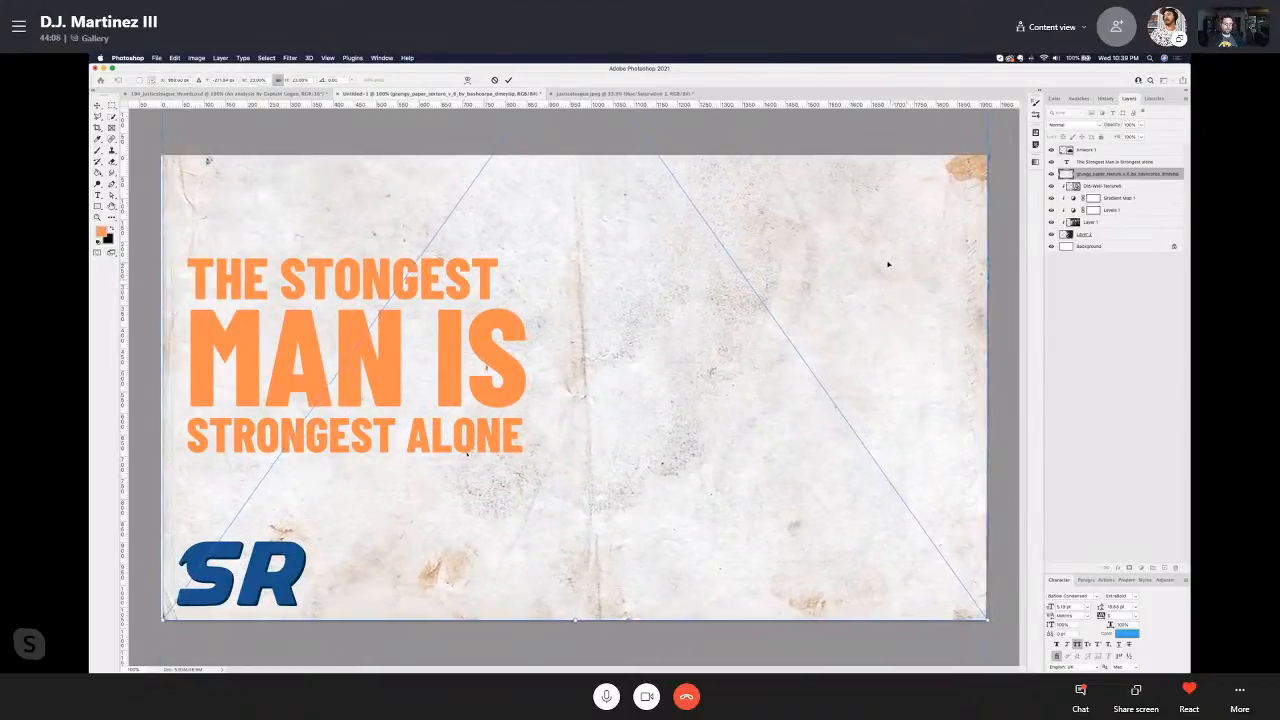
key(Left)
key(Left)
key(Left)
key(Left)
key(Left)
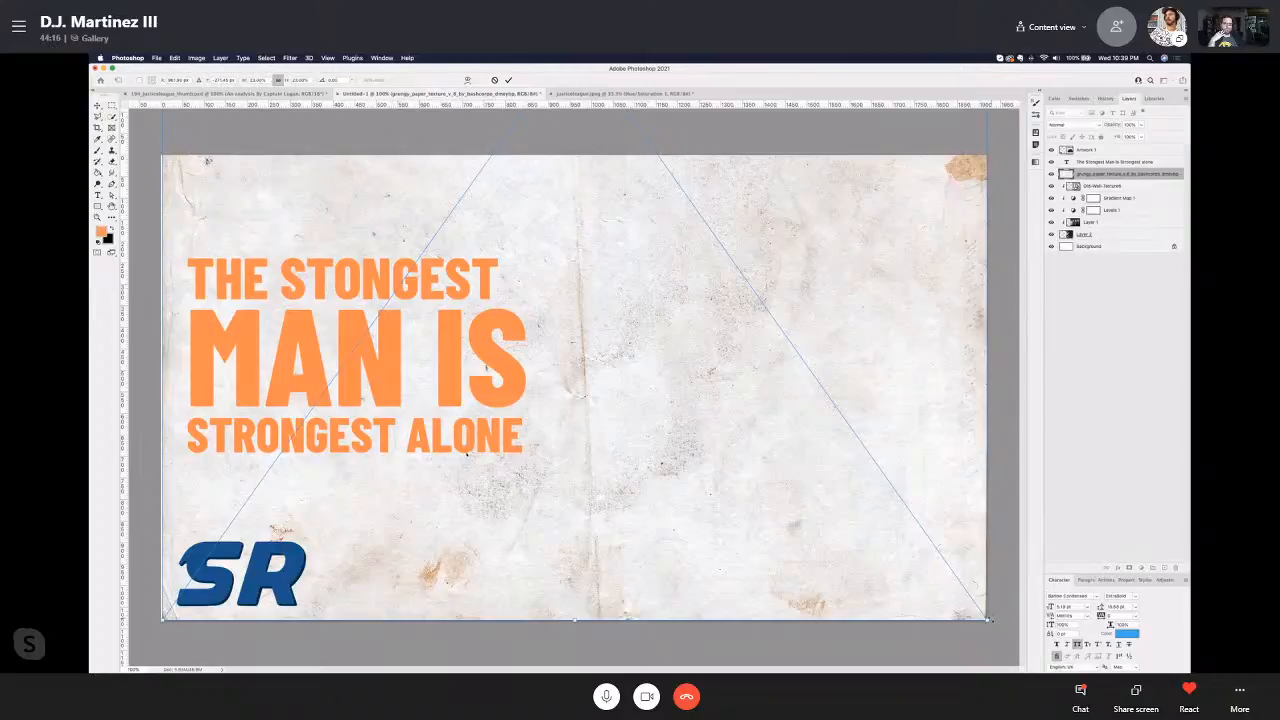
key(Left)
key(Left)
key(Left)
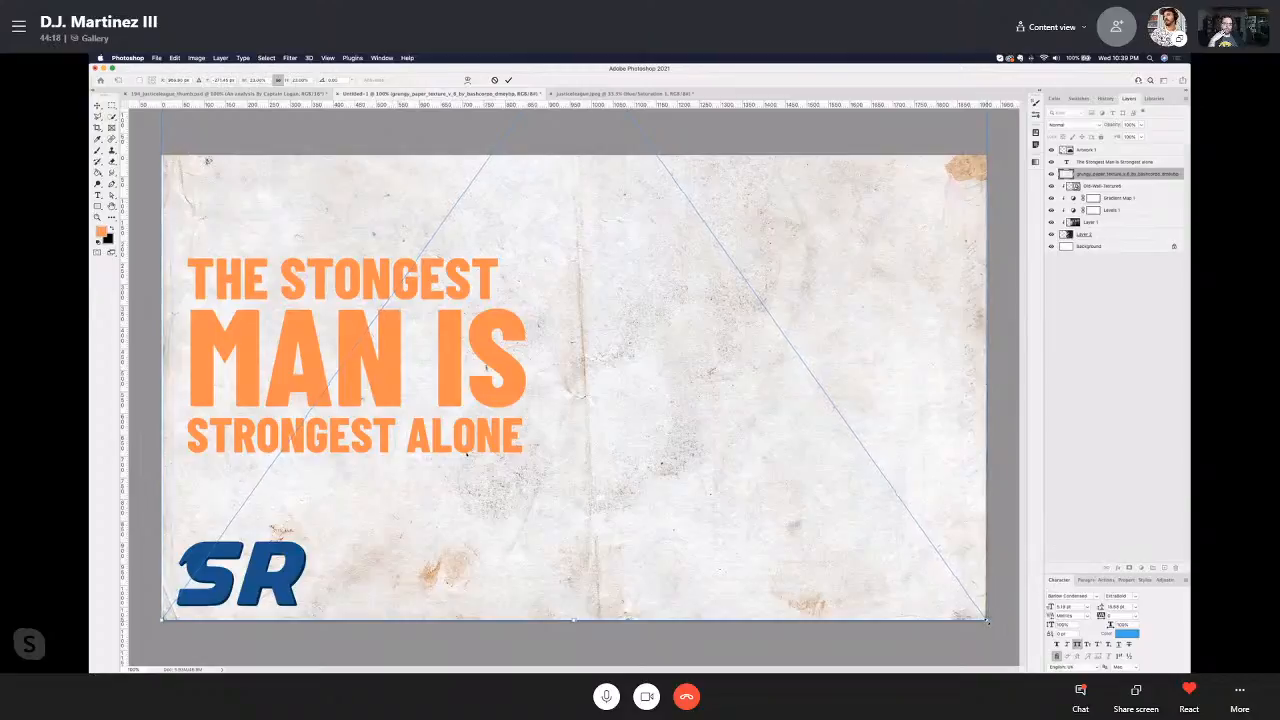
key(Right)
key(Right)
key(Right)
key(Right)
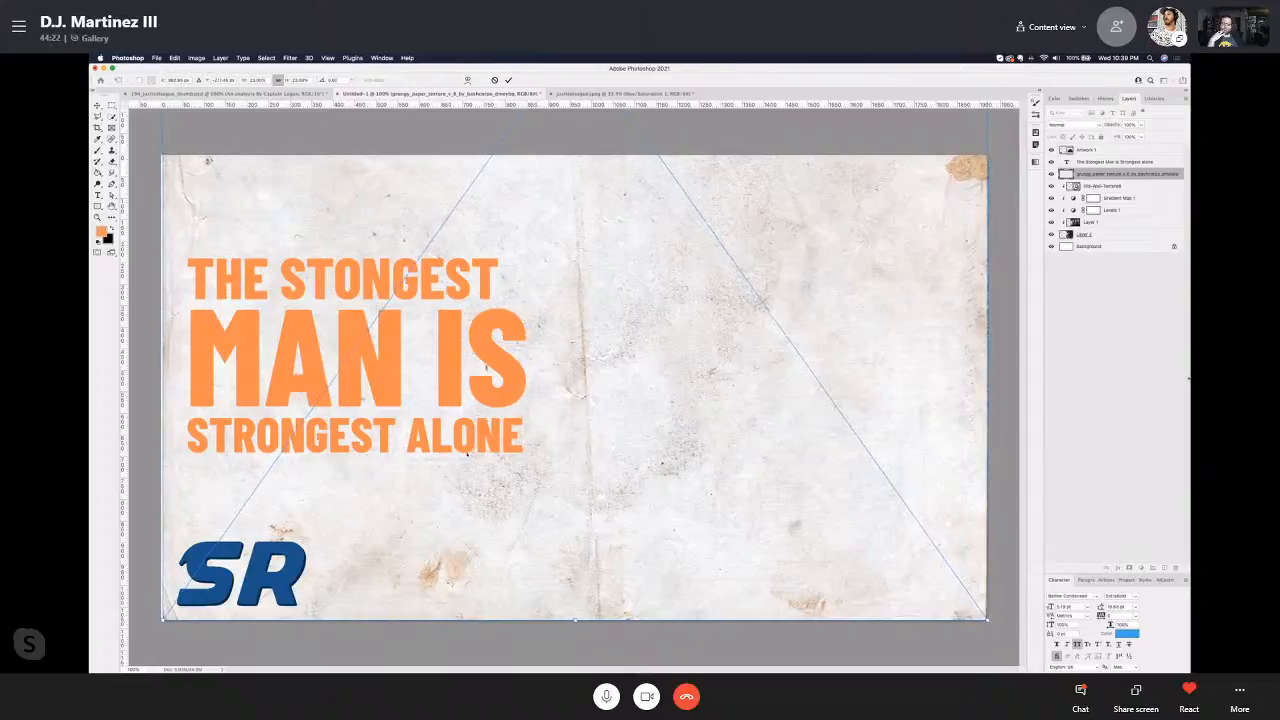
click(508, 79)
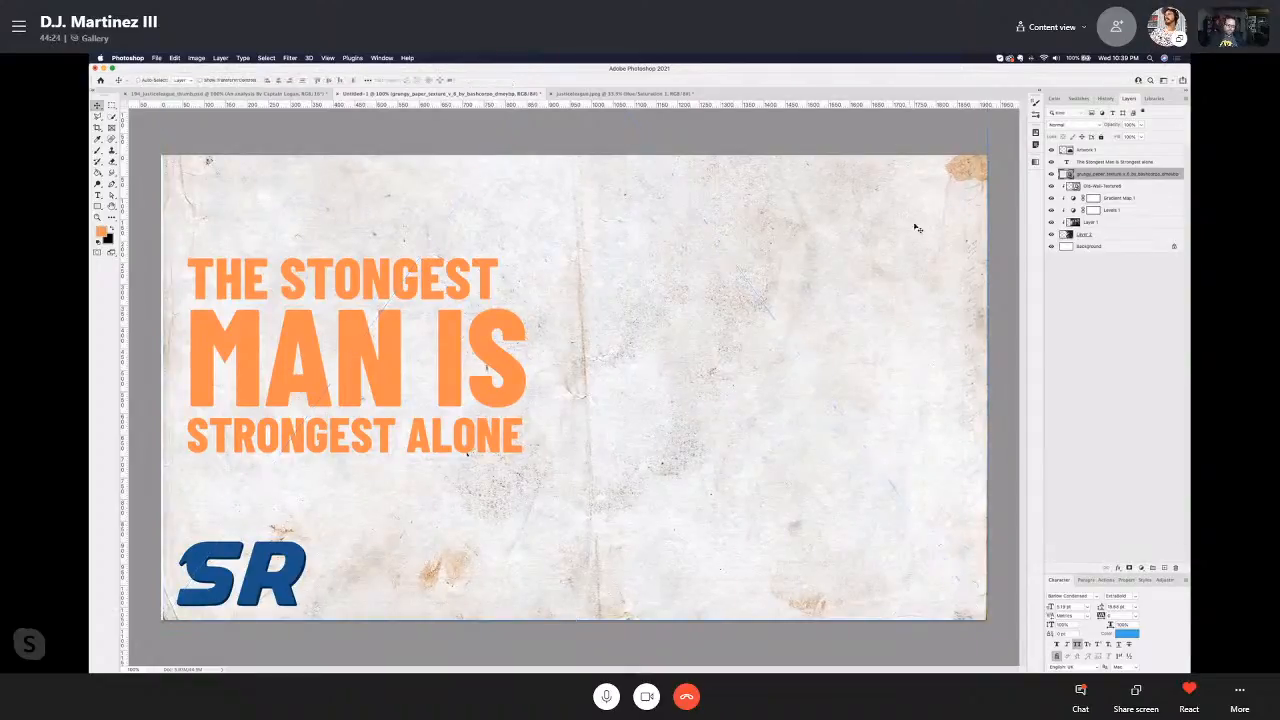
Step: Set the paper texture's blend mode to Multiply and enlarge it slightly so it fully covers the canvas edges
click(1097, 125)
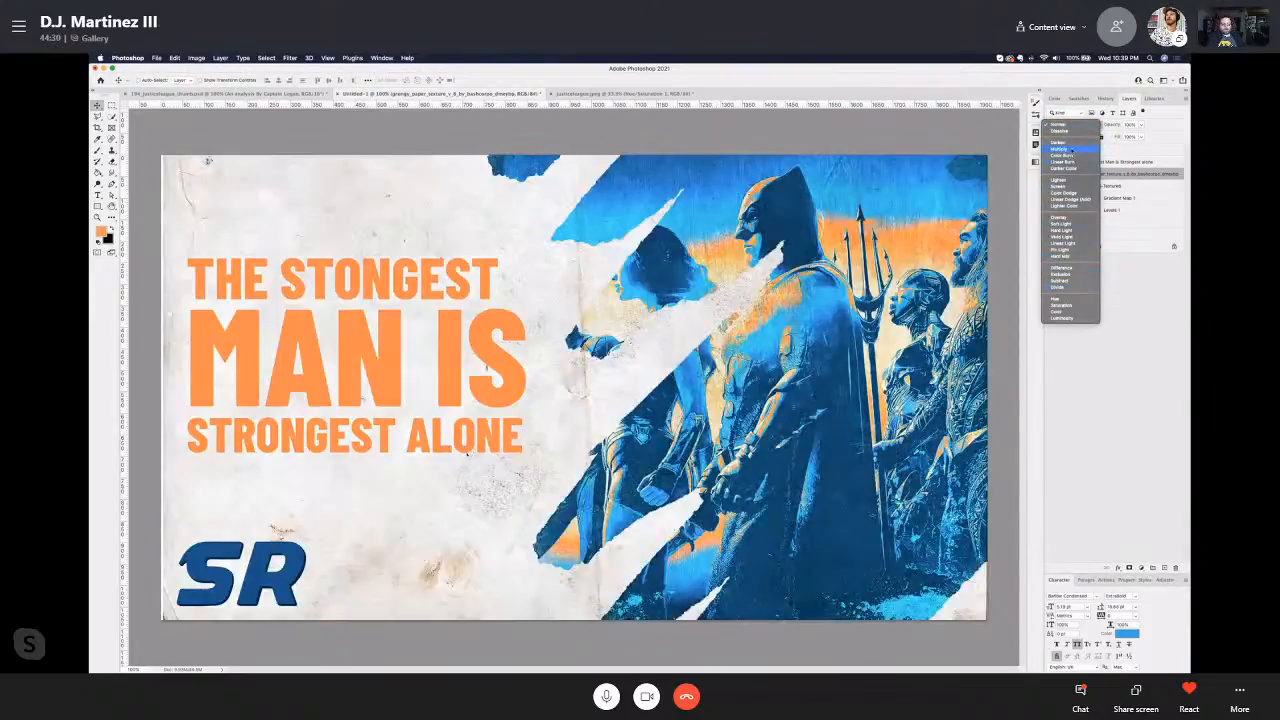
click(1070, 149)
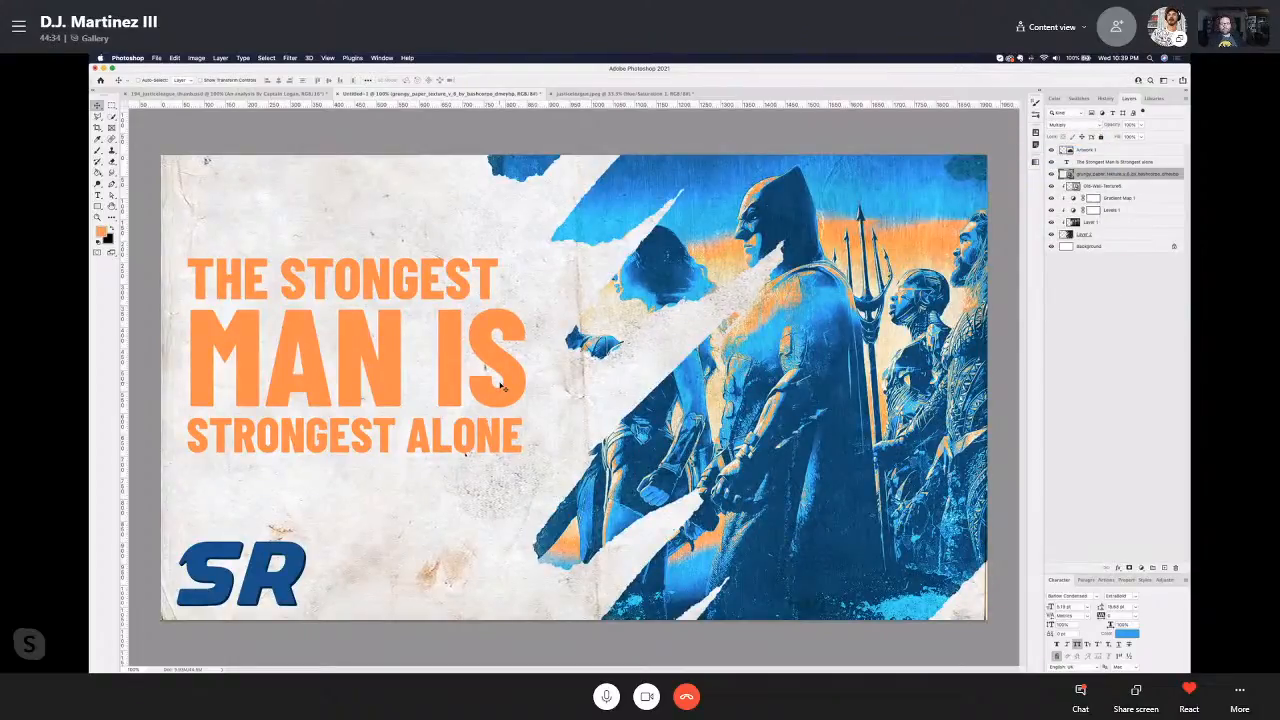
key(super+t)
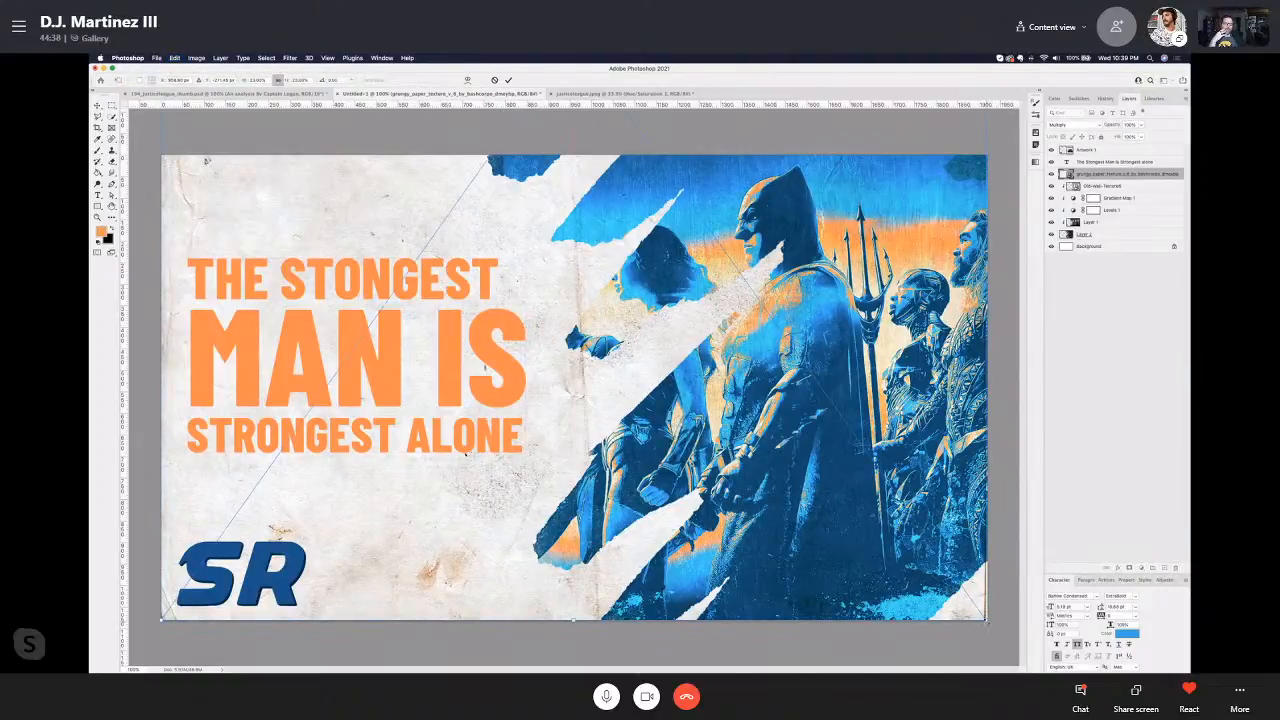
drag(989, 622, 987, 621)
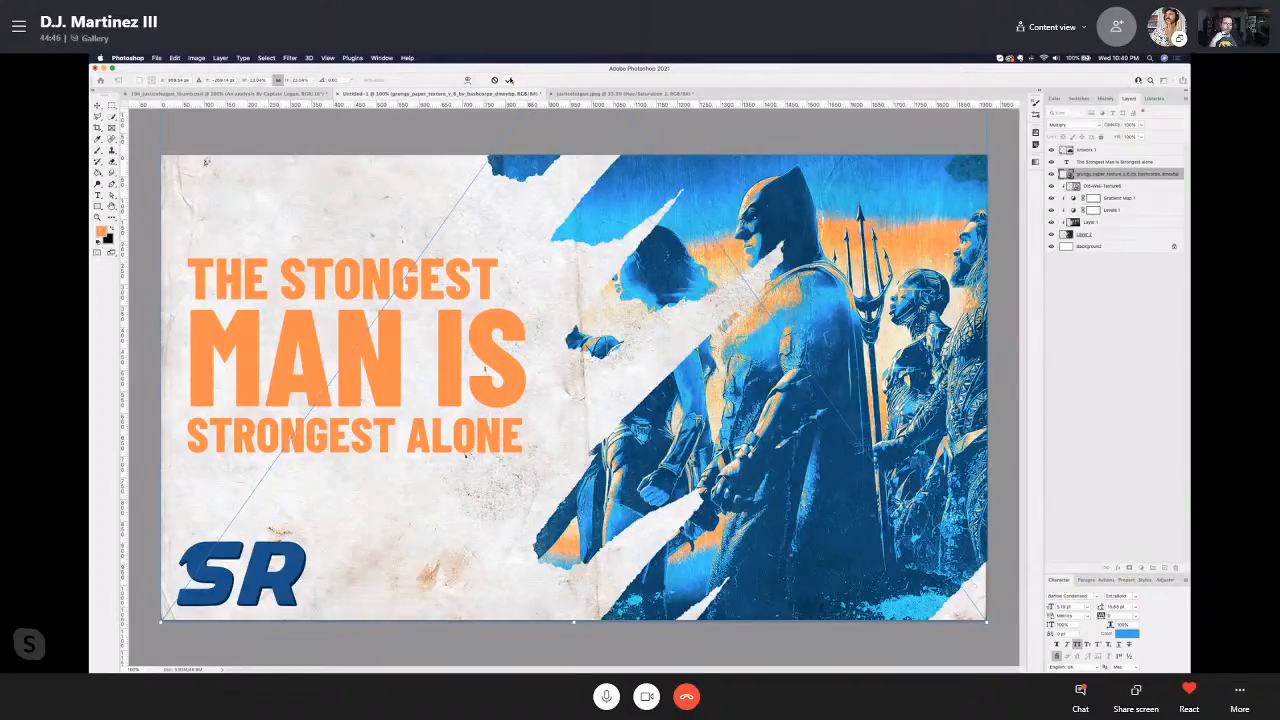
click(509, 80)
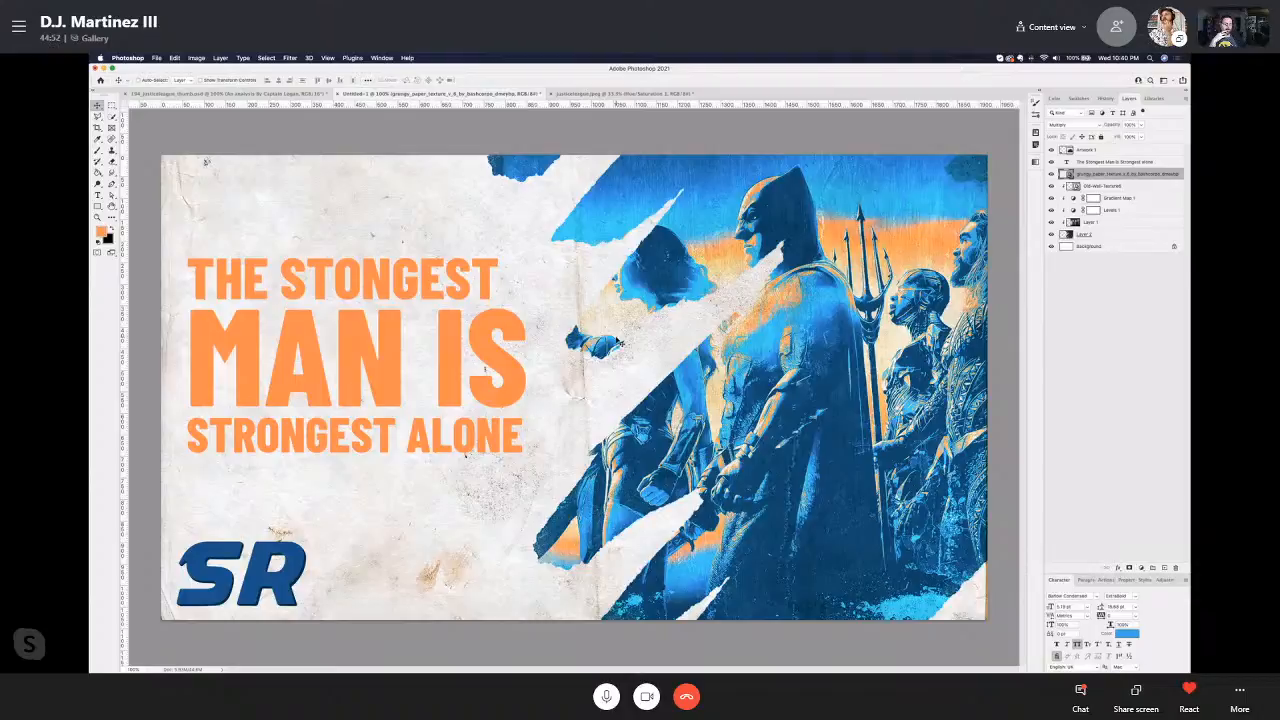
drag(205, 161, 205, 161)
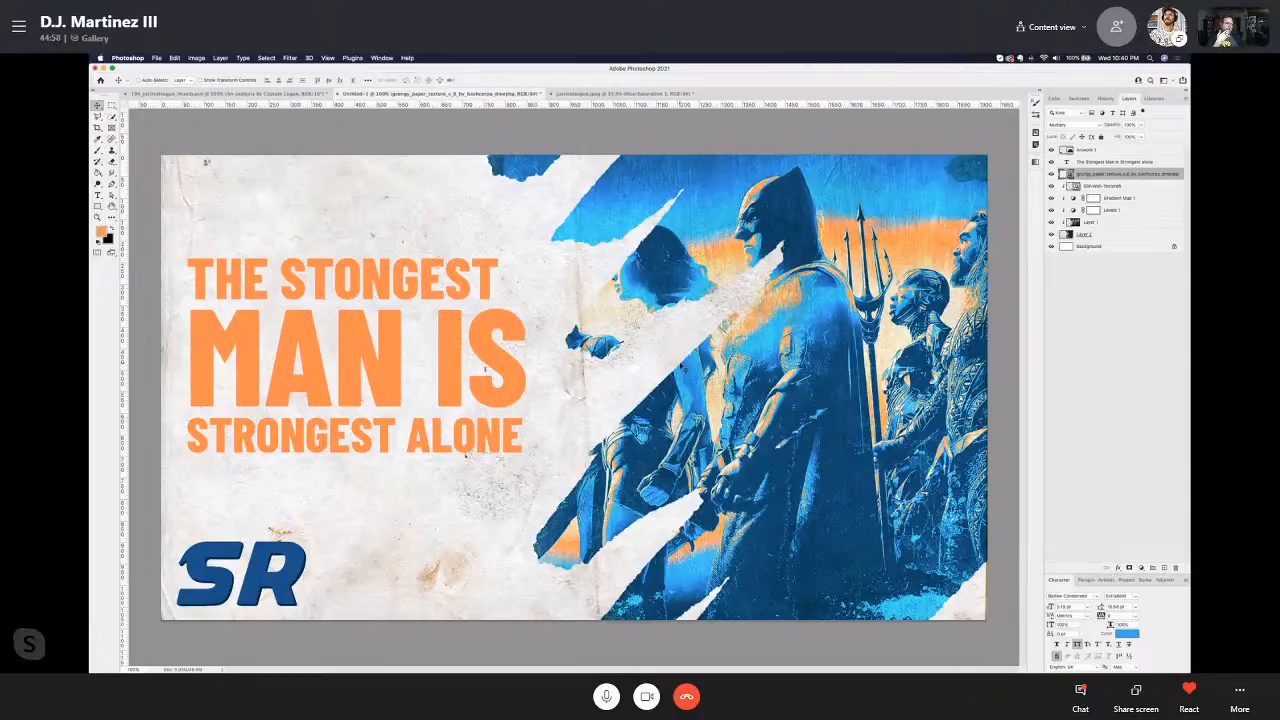
key(super+t)
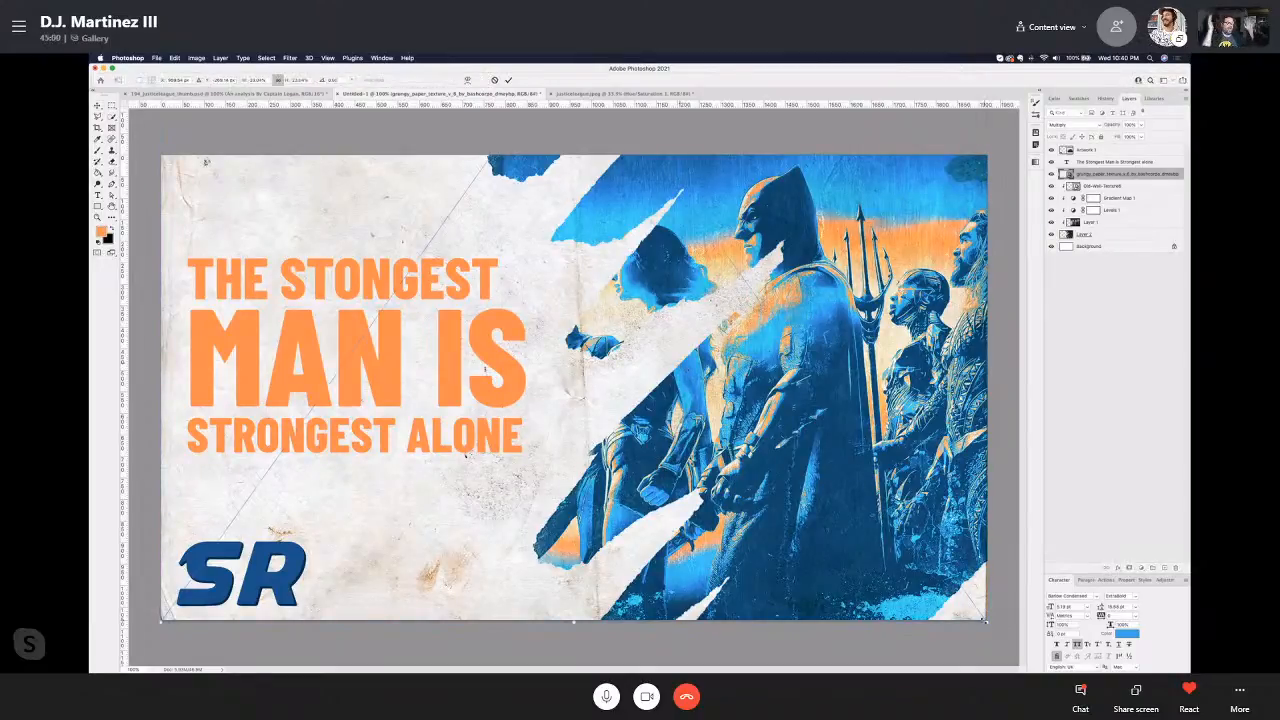
drag(986, 621, 988, 624)
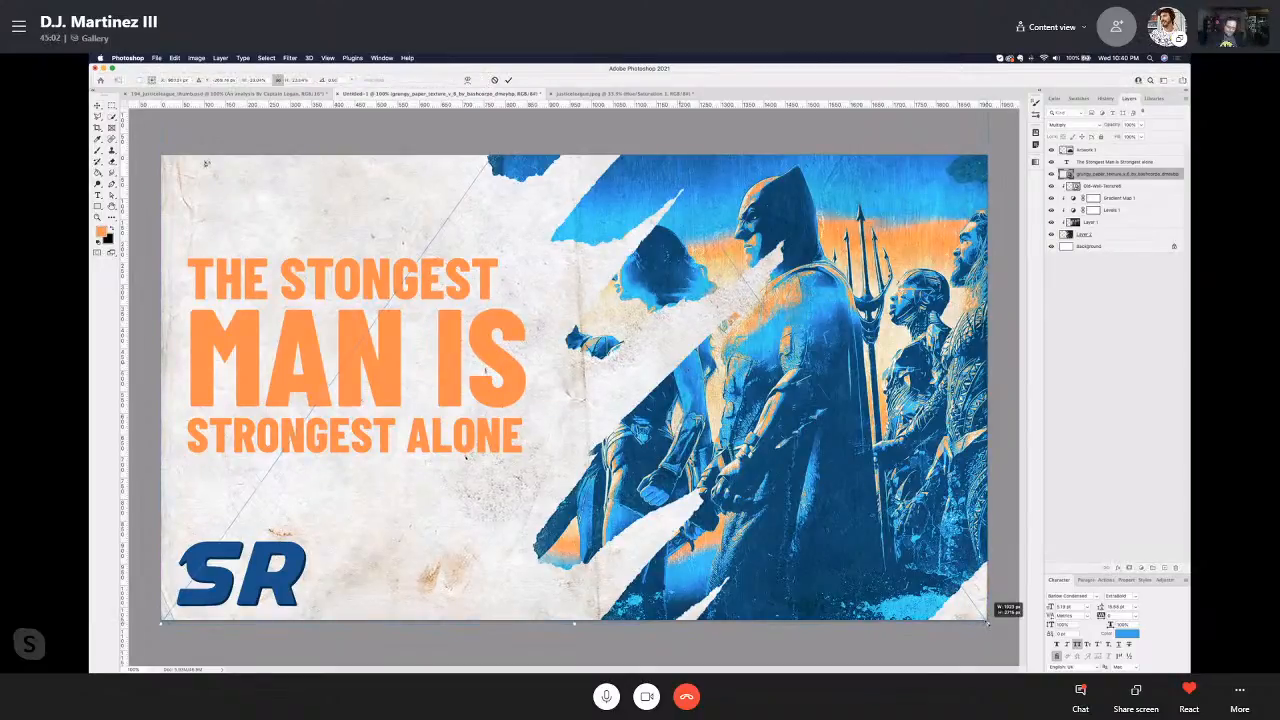
click(507, 80)
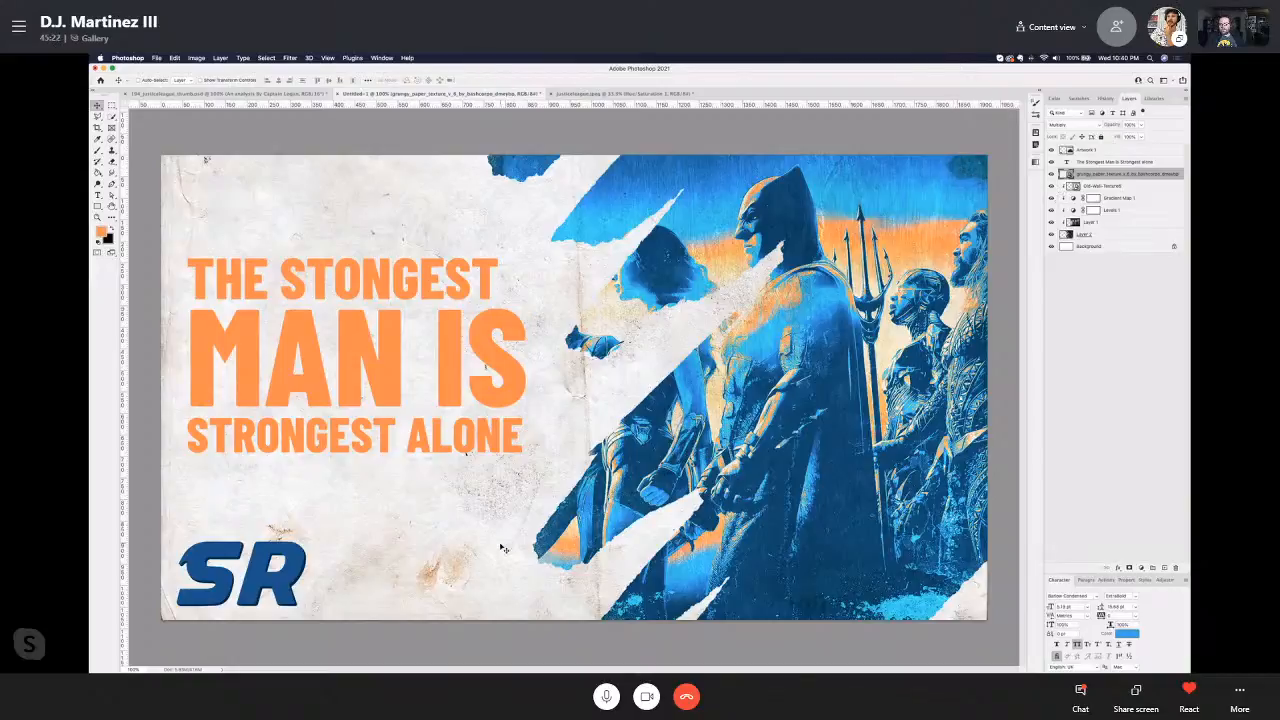
Step: Move the paper texture layer above the logo and add a Hue/Saturation adjustment over it with saturation at -100
drag(1095, 174, 1095, 147)
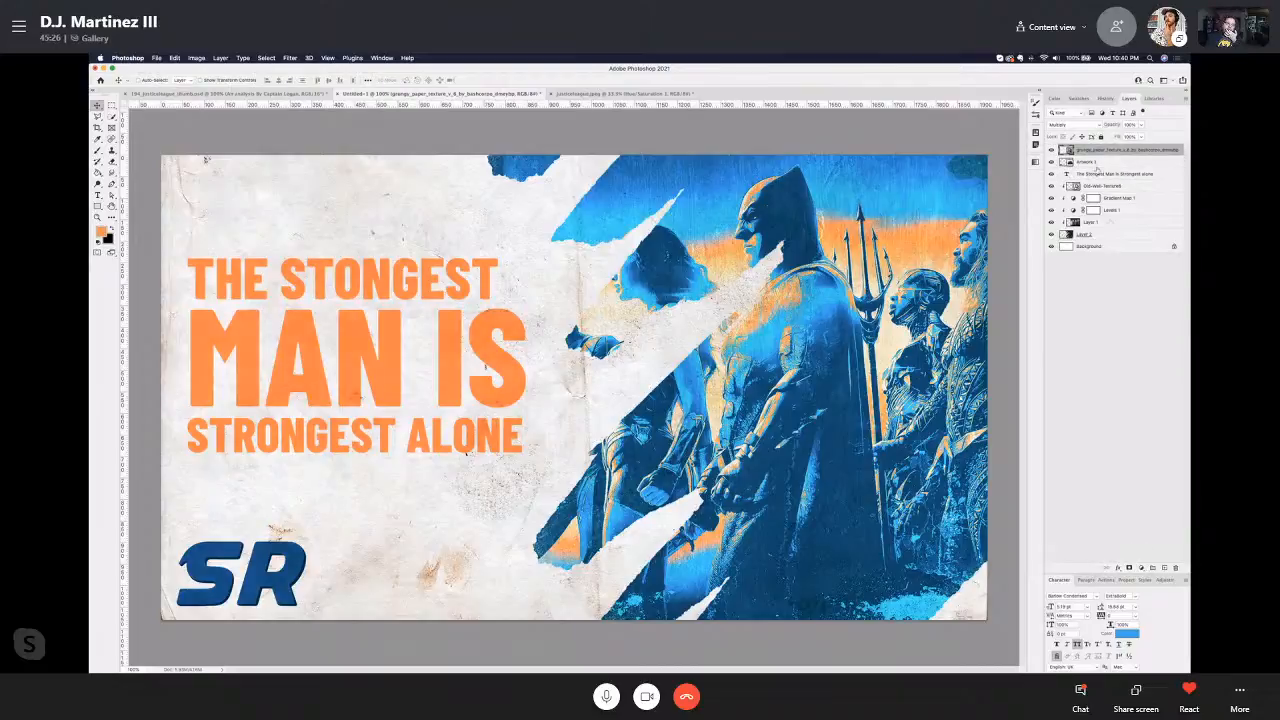
click(1143, 567)
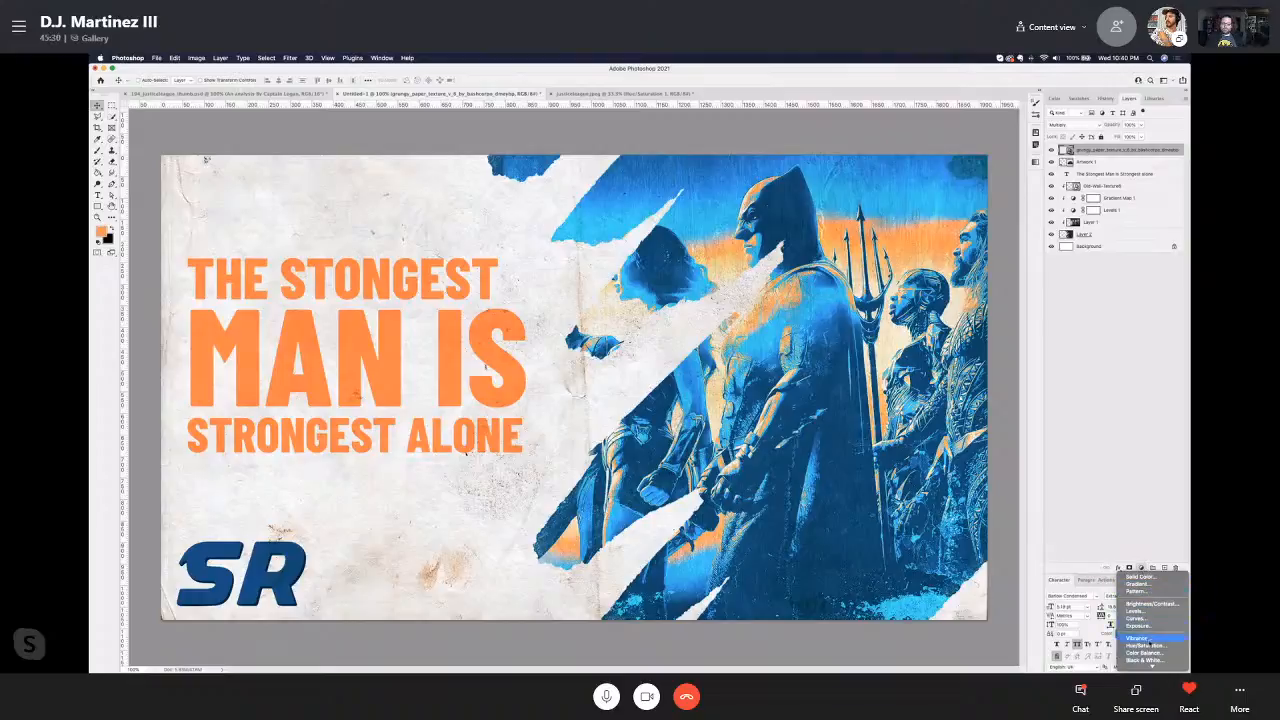
click(1146, 645)
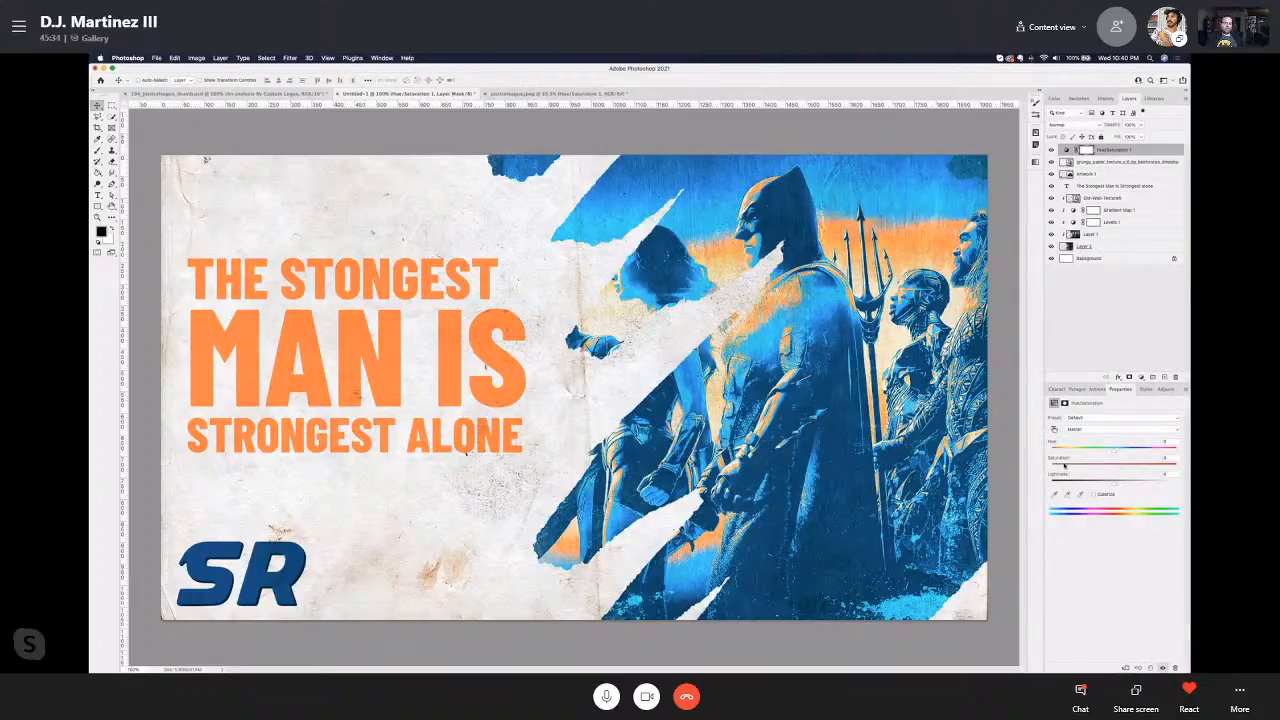
drag(1106, 470, 1052, 470)
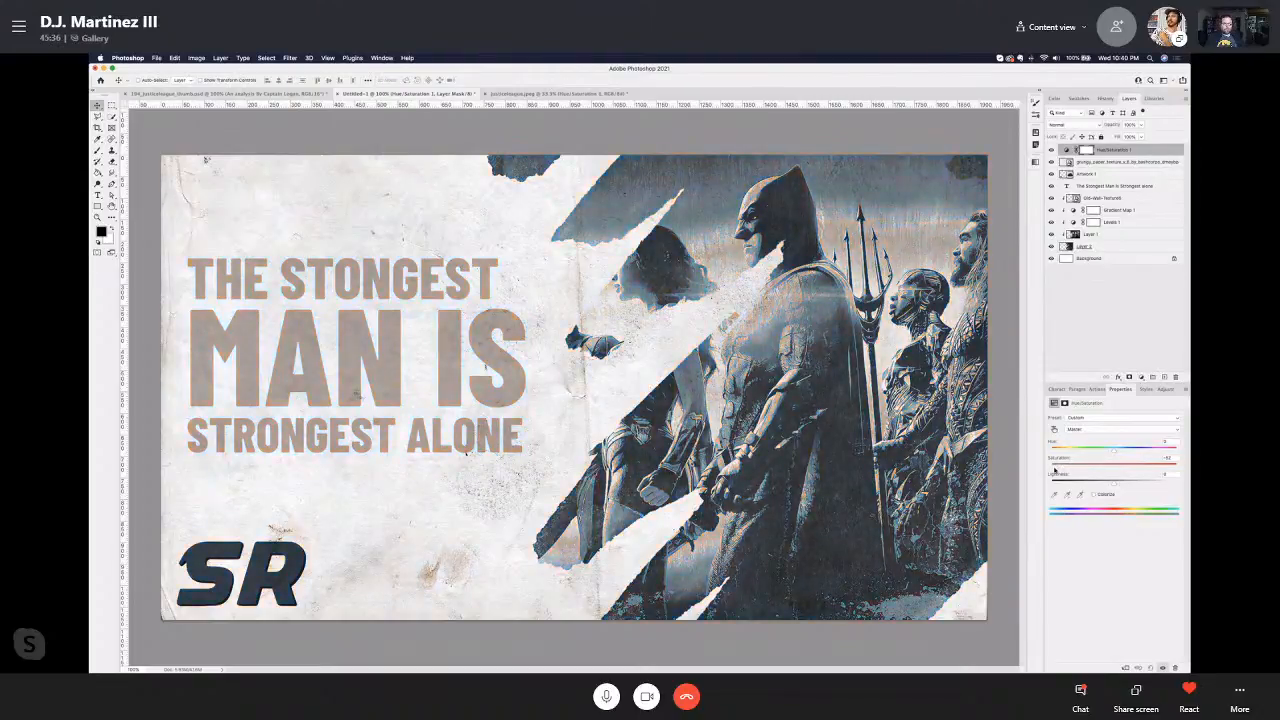
Step: Clip the Hue/Saturation adjustment to the paper texture layer and toggle its visibility to compare the effect
click(1125, 150)
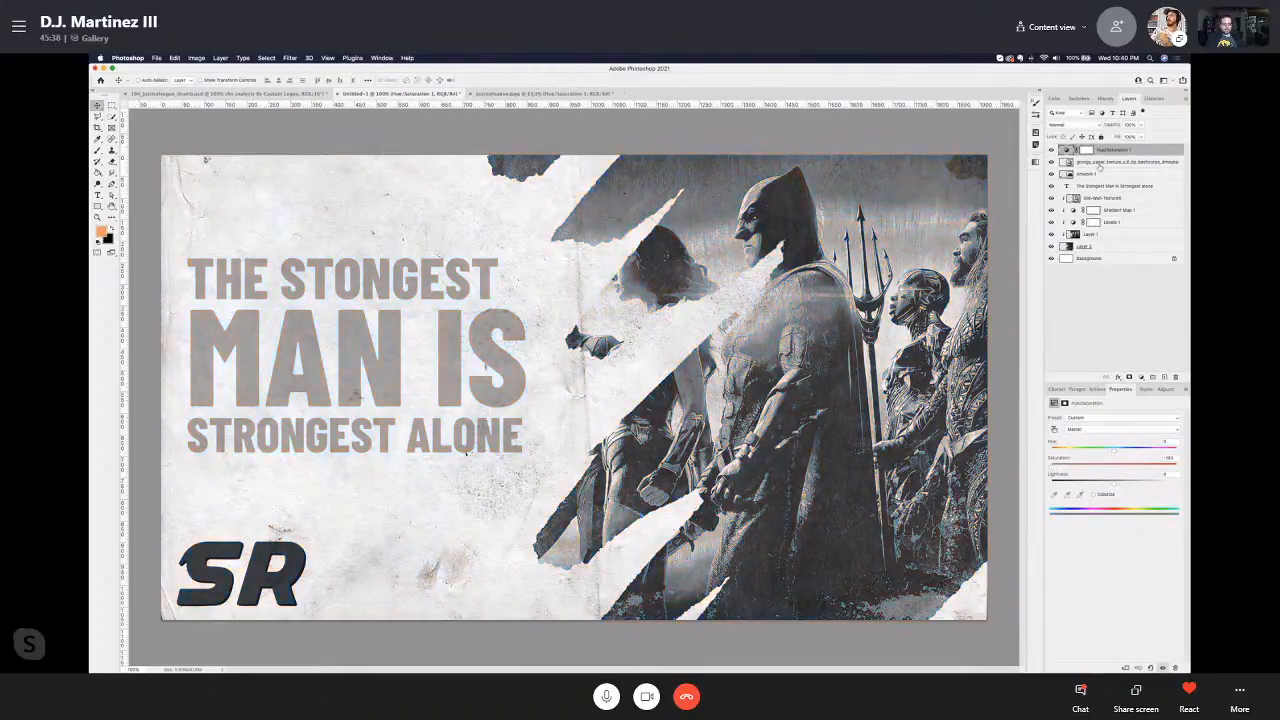
right_click(1103, 150)
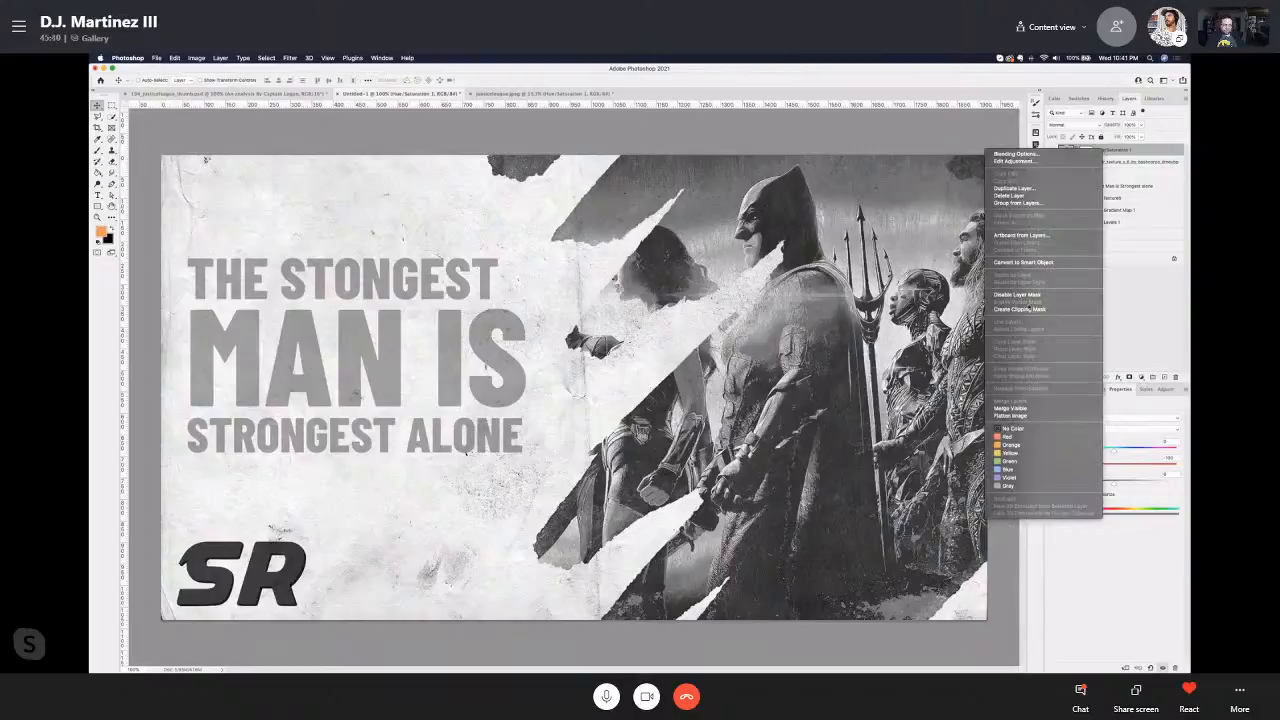
click(1020, 309)
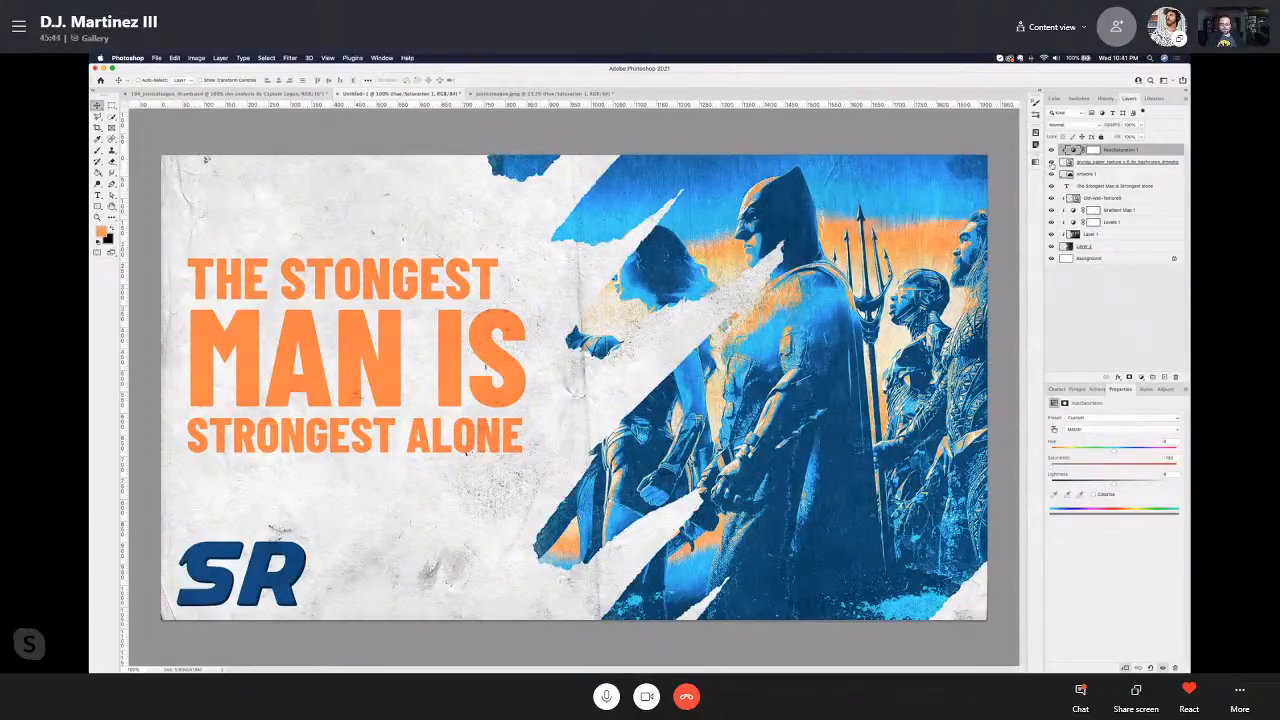
click(1052, 151)
click(1052, 151)
click(1052, 153)
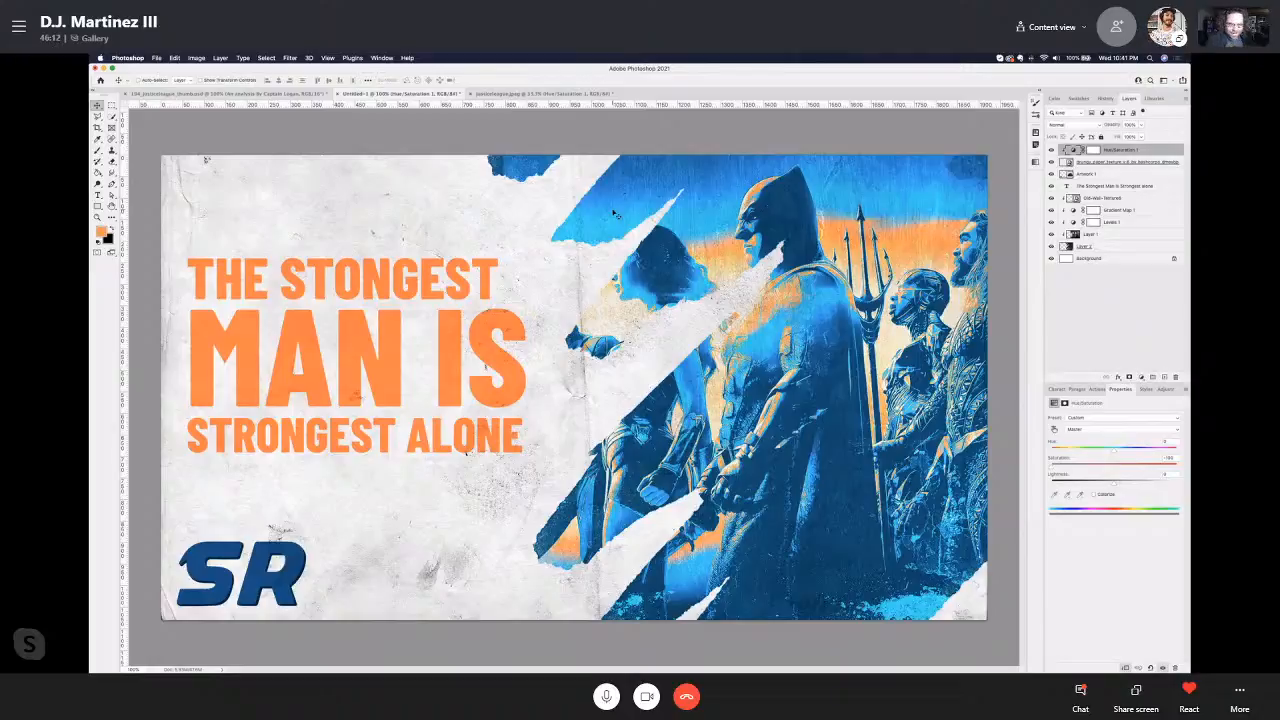
Step: Add a vertical guide just inside the canvas's left edge and a horizontal guide just above its bottom edge, beside the SR logo
mouse_move(124, 198)
mouse_down()
mouse_move(182, 195)
mouse_move(125, 196)
mouse_up()
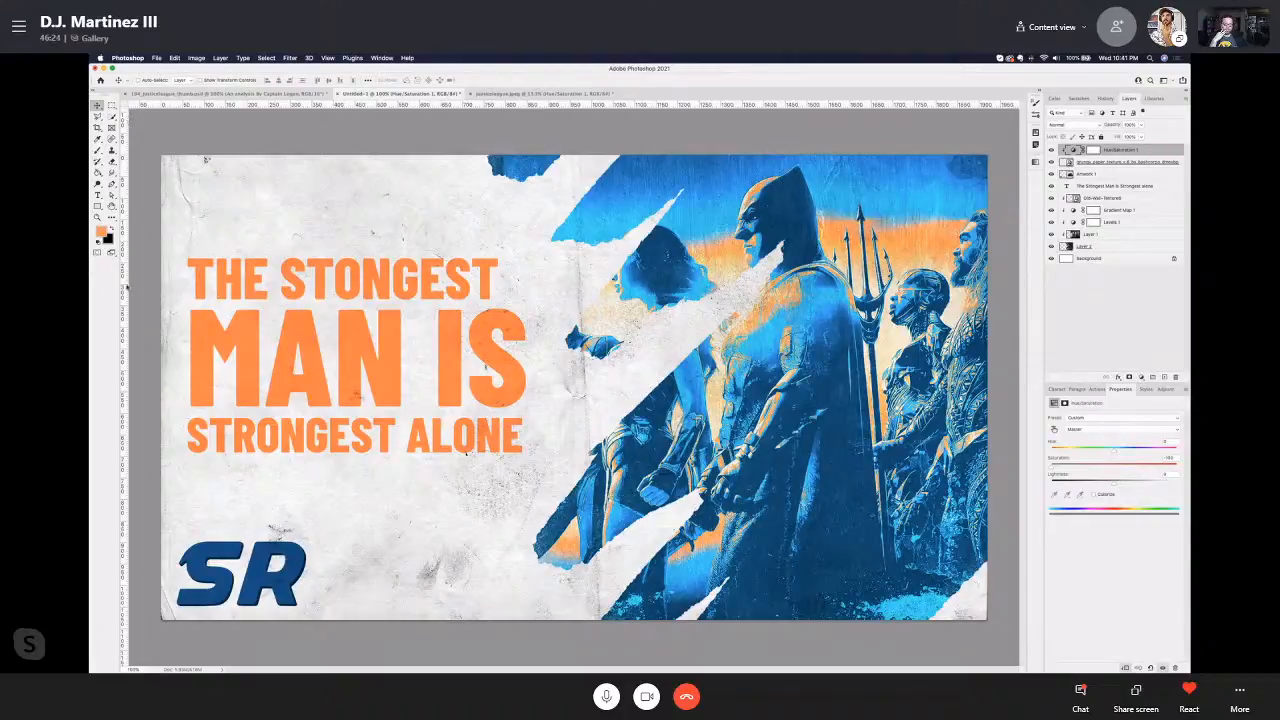
drag(124, 268, 177, 270)
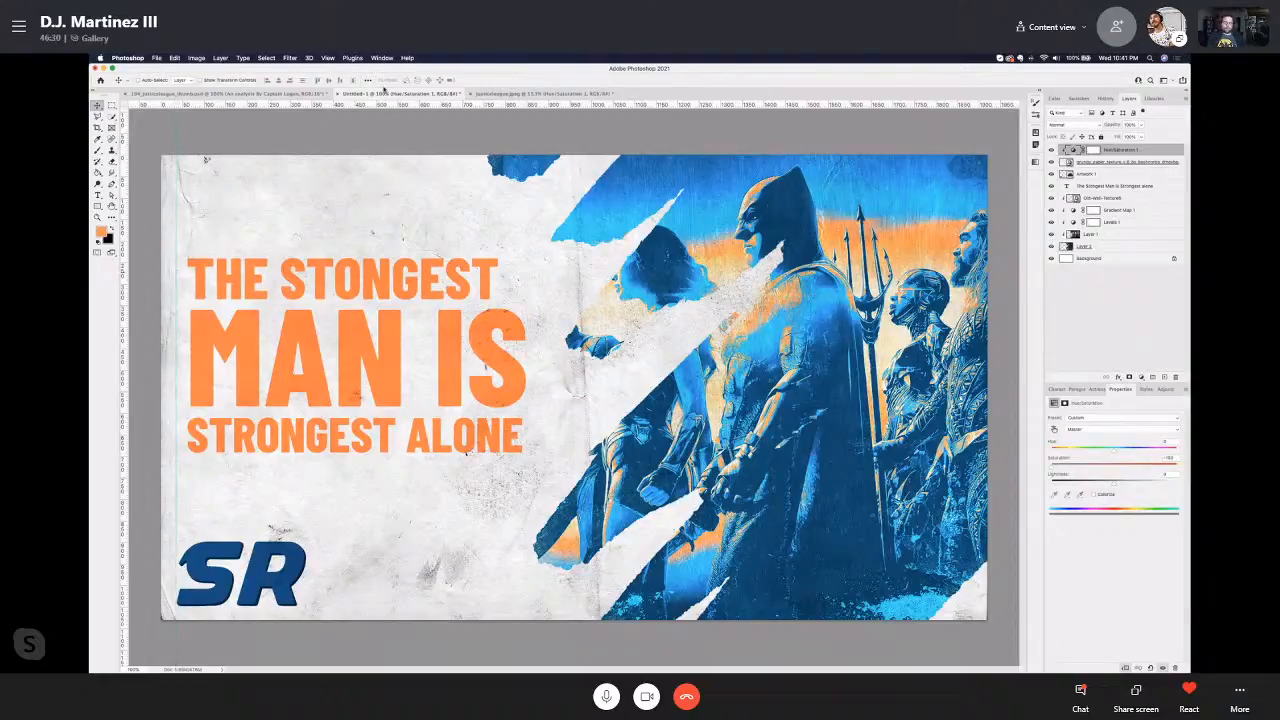
drag(366, 103, 381, 606)
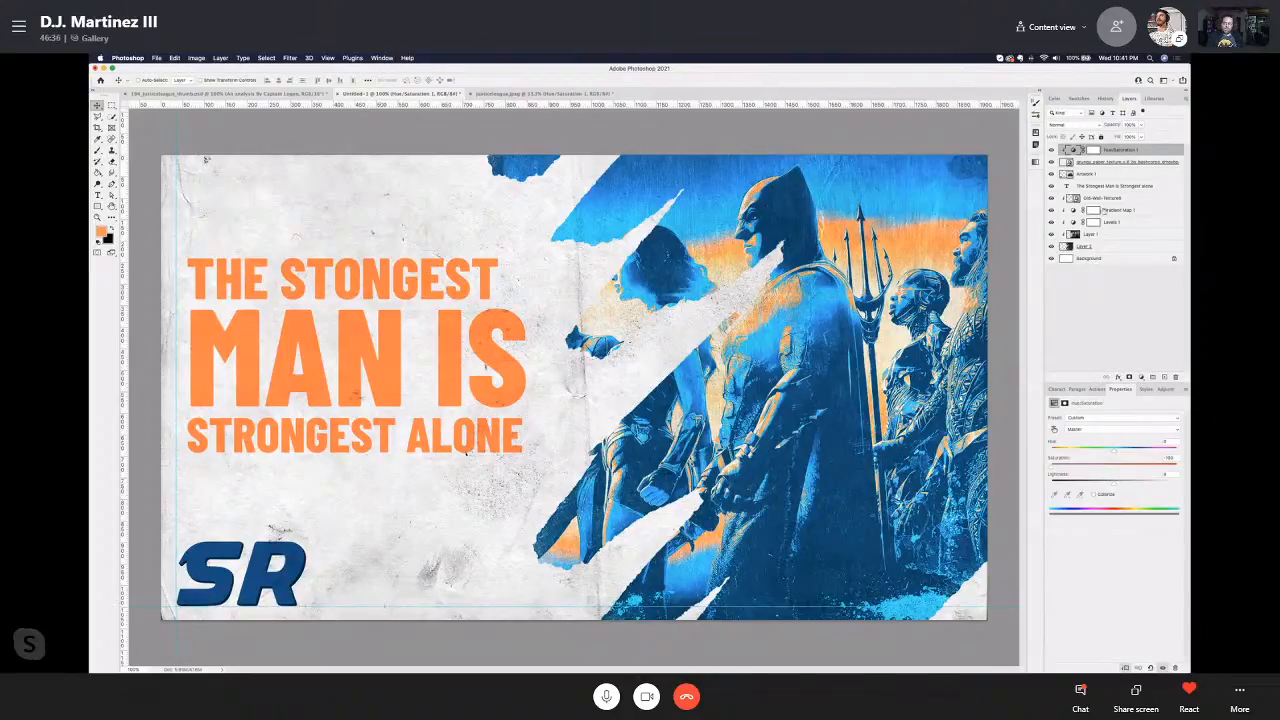
Step: Move the title text up and left so its edge aligns with the vertical guide, and compare it with the finished thumbnail
click(1104, 187)
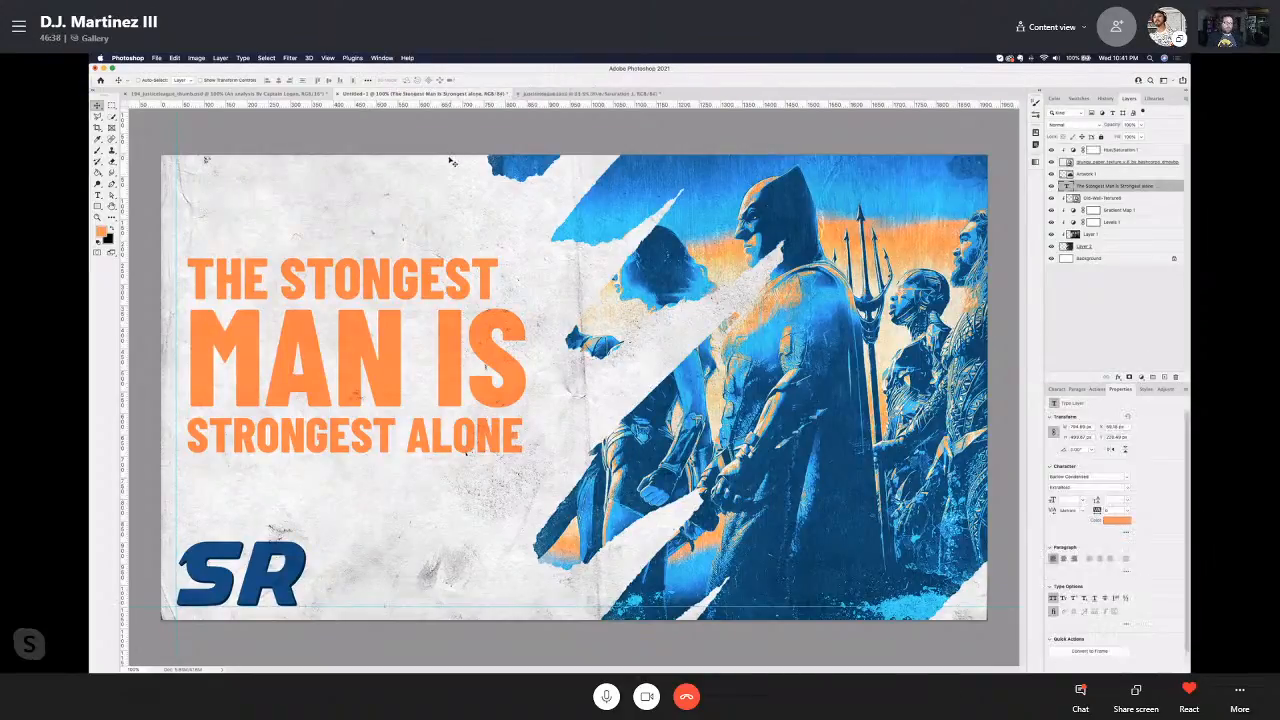
drag(236, 275, 224, 252)
key(super)
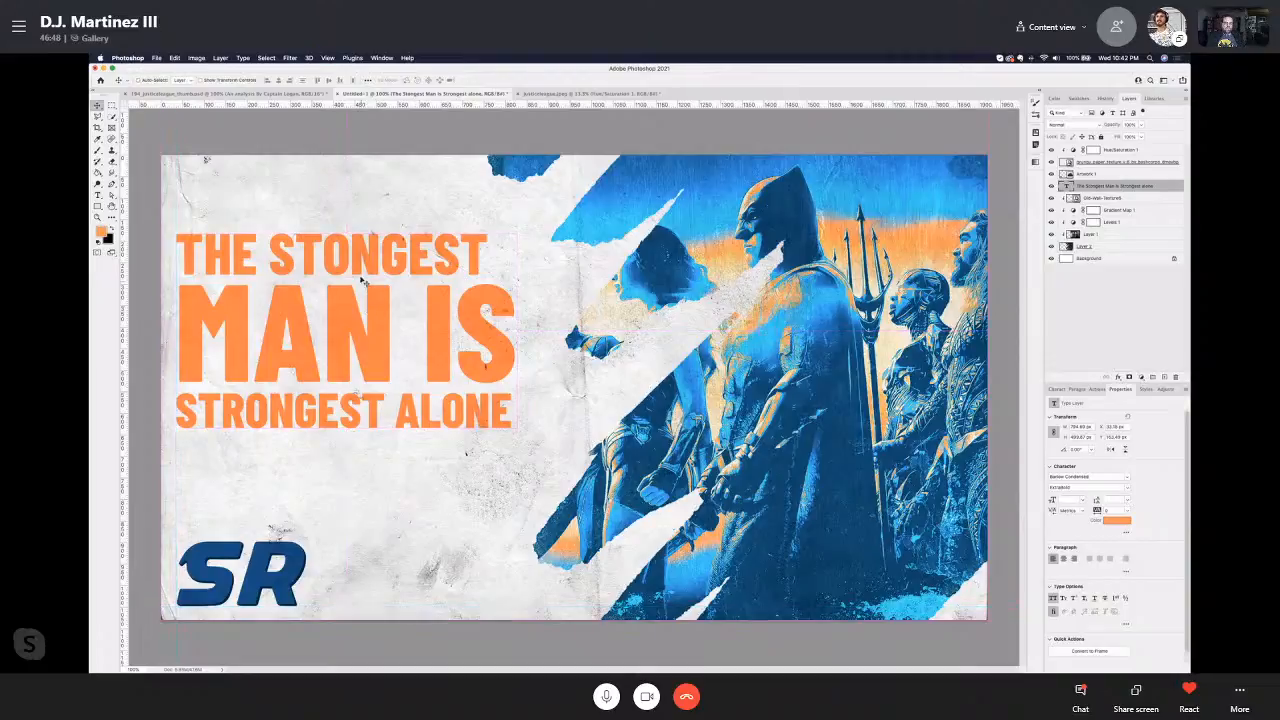
key(super)
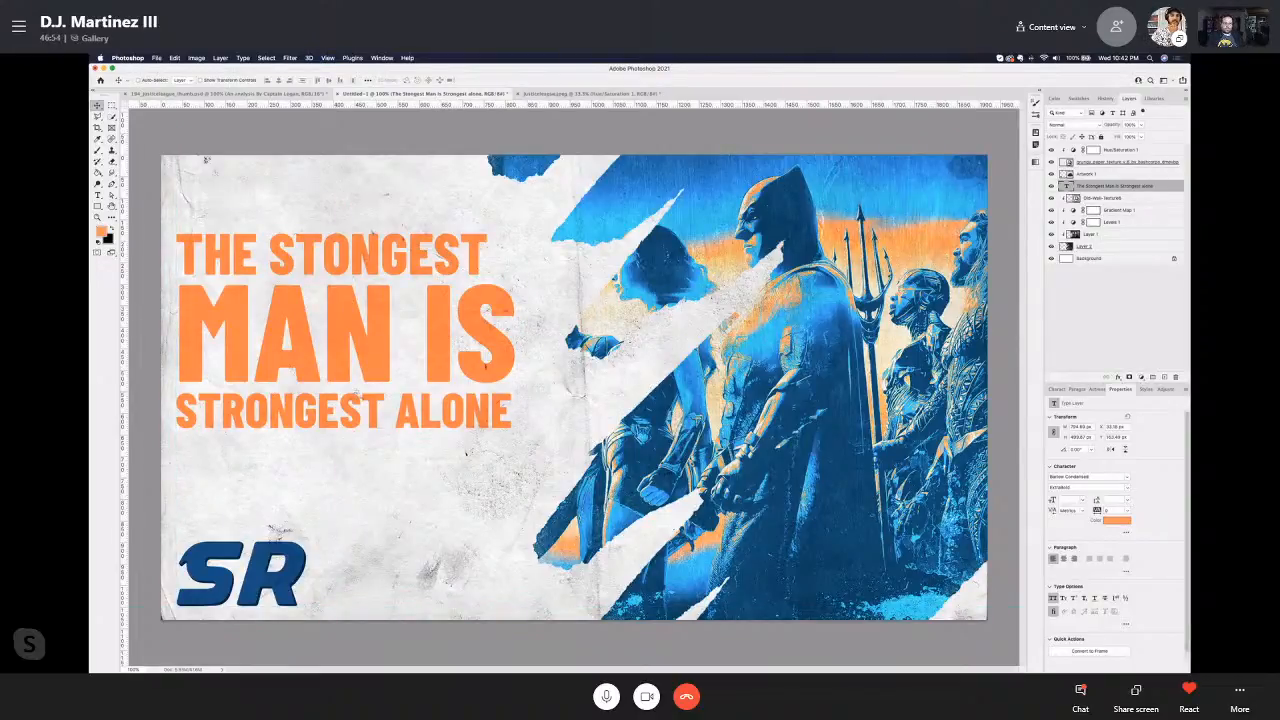
click(251, 94)
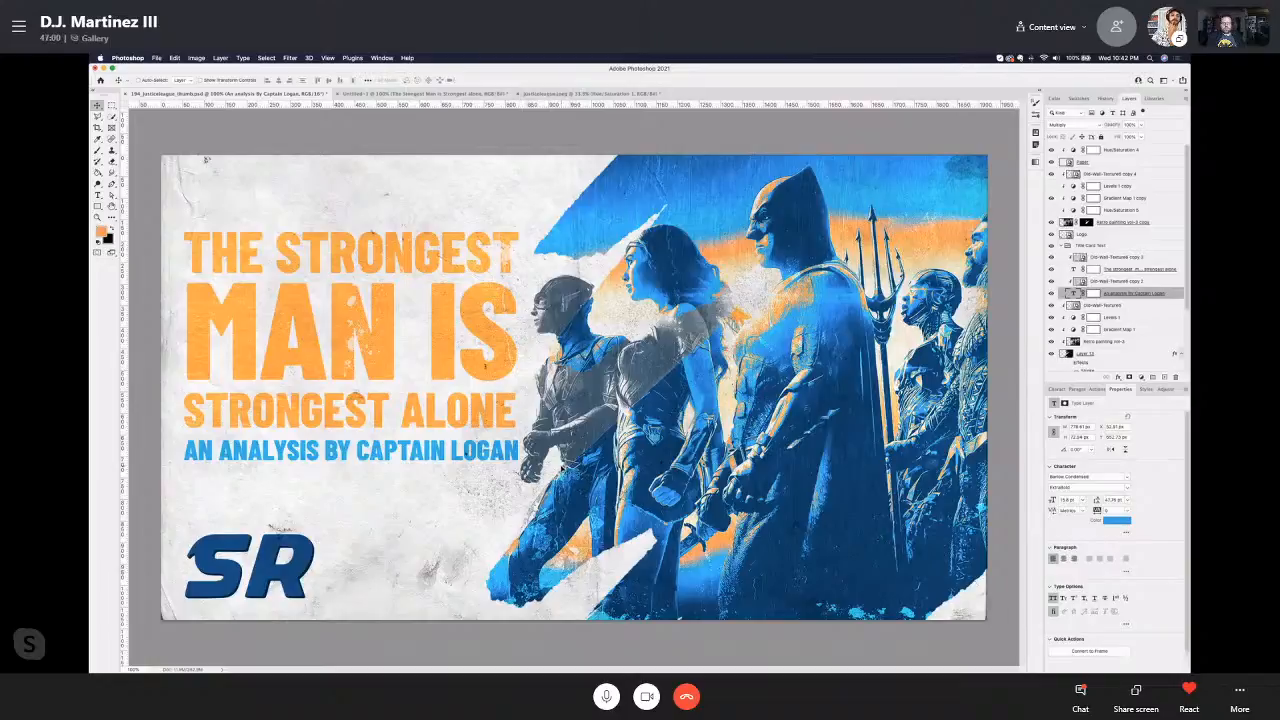
click(384, 94)
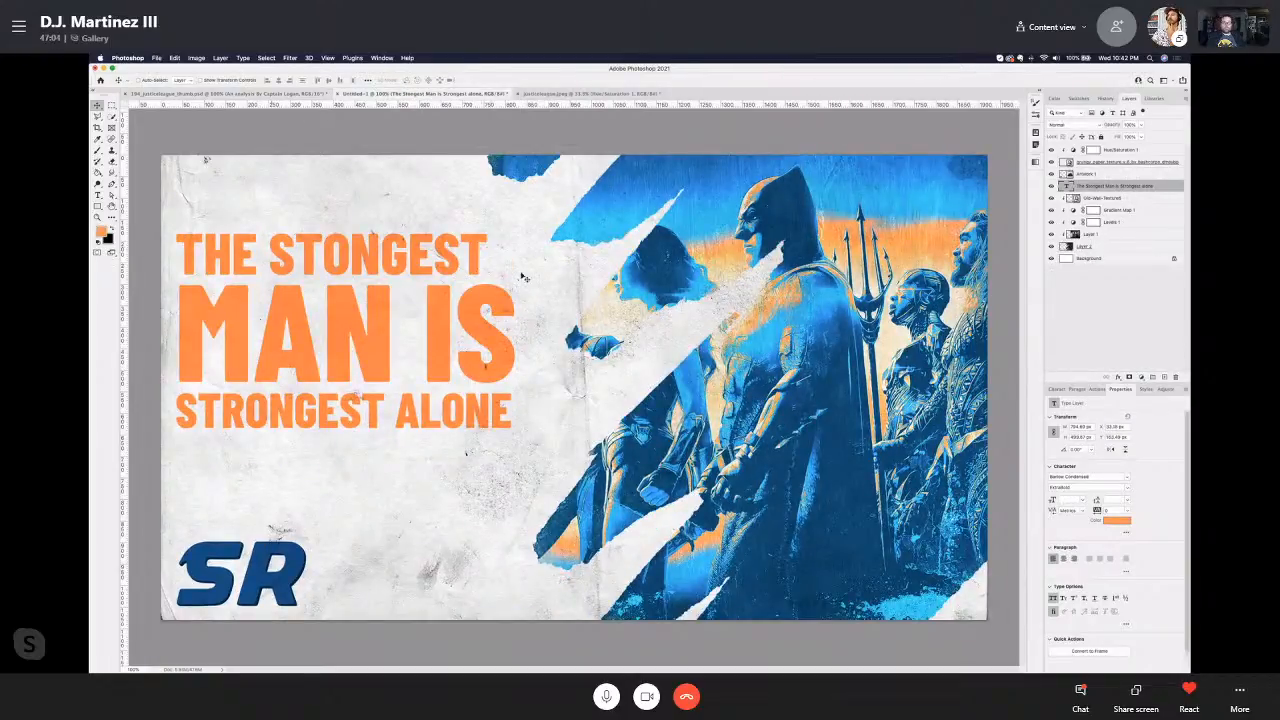
Step: Duplicate the old wall texture layer, place the copy directly above the title text layer, and move it over the title
click(1110, 198)
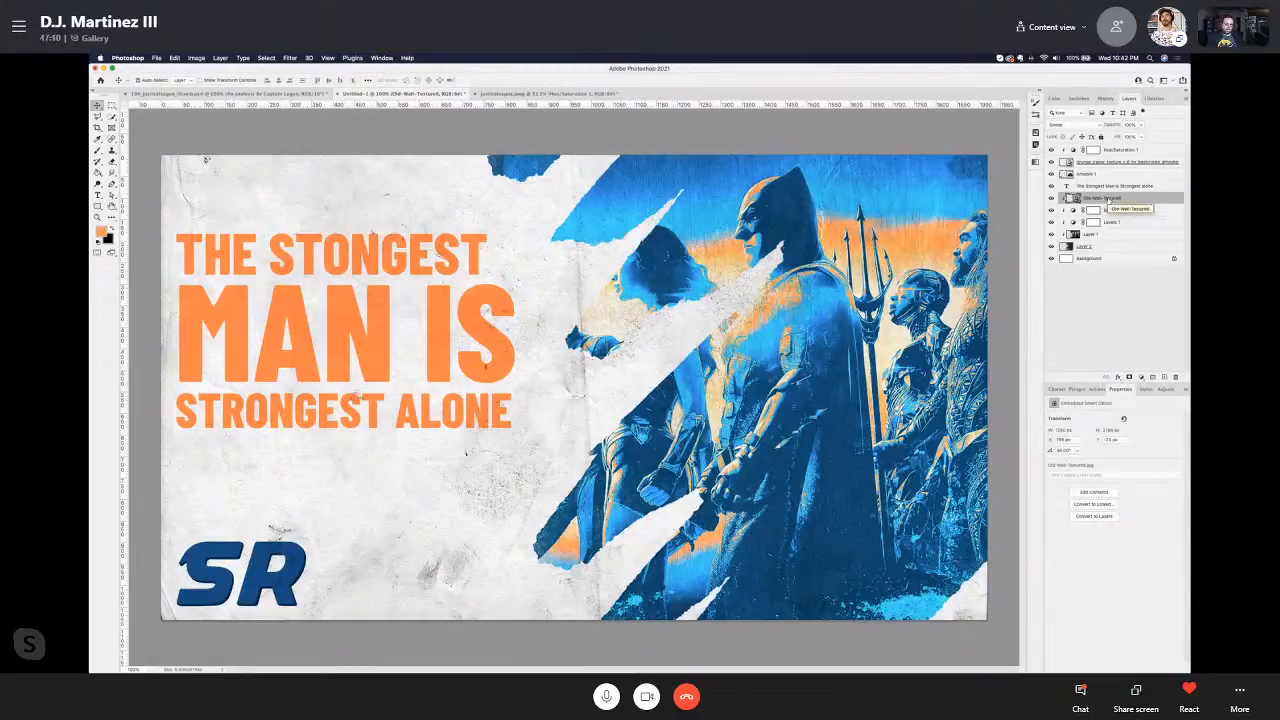
key(ctrl+j)
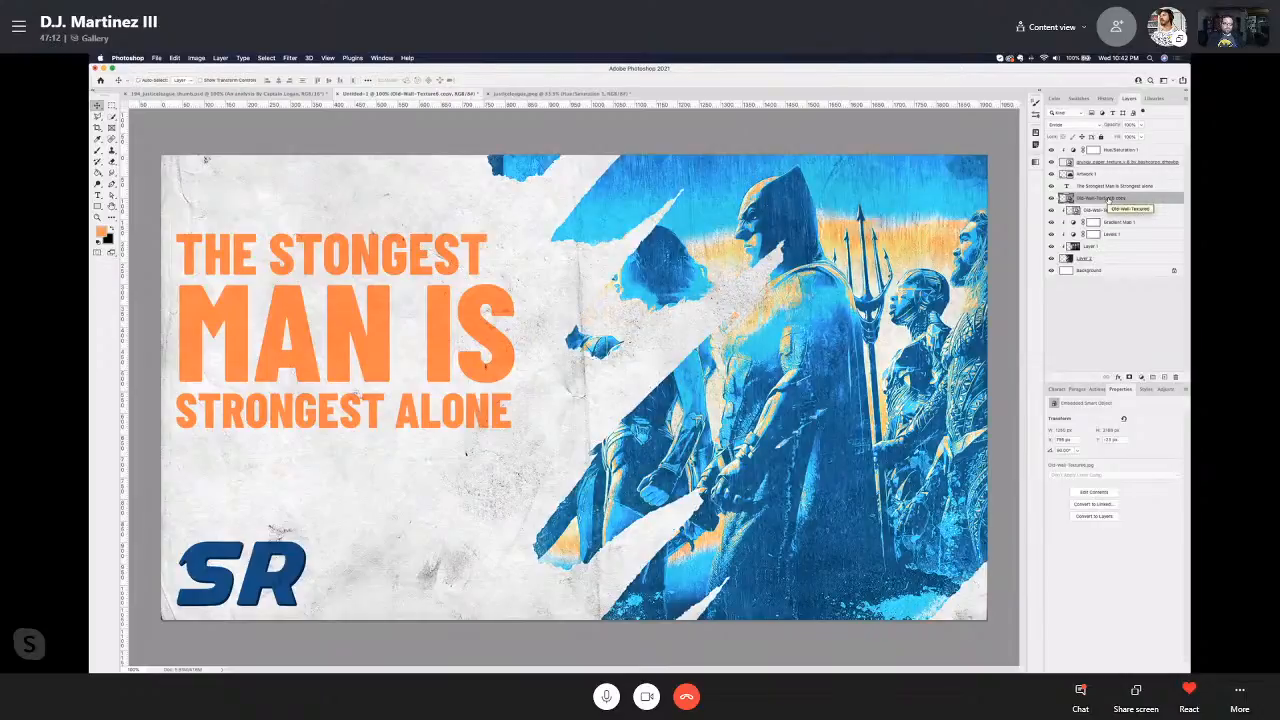
drag(1104, 197, 1105, 186)
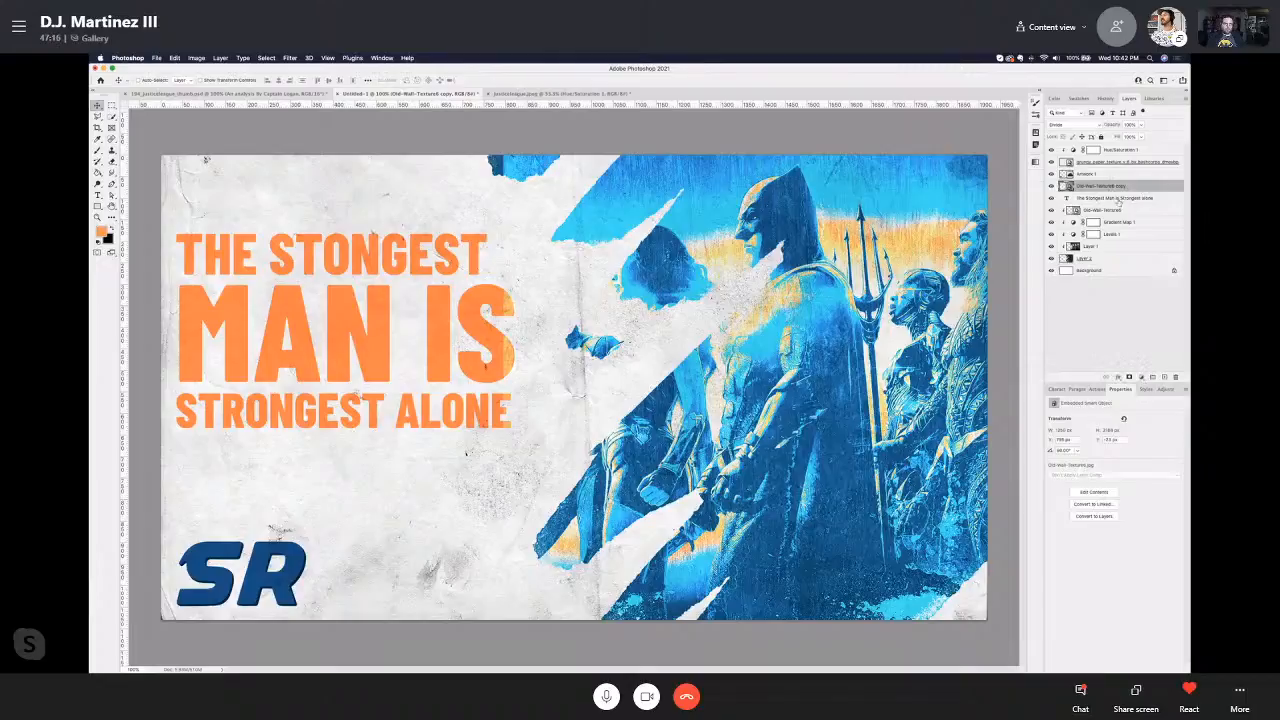
drag(462, 328, 168, 309)
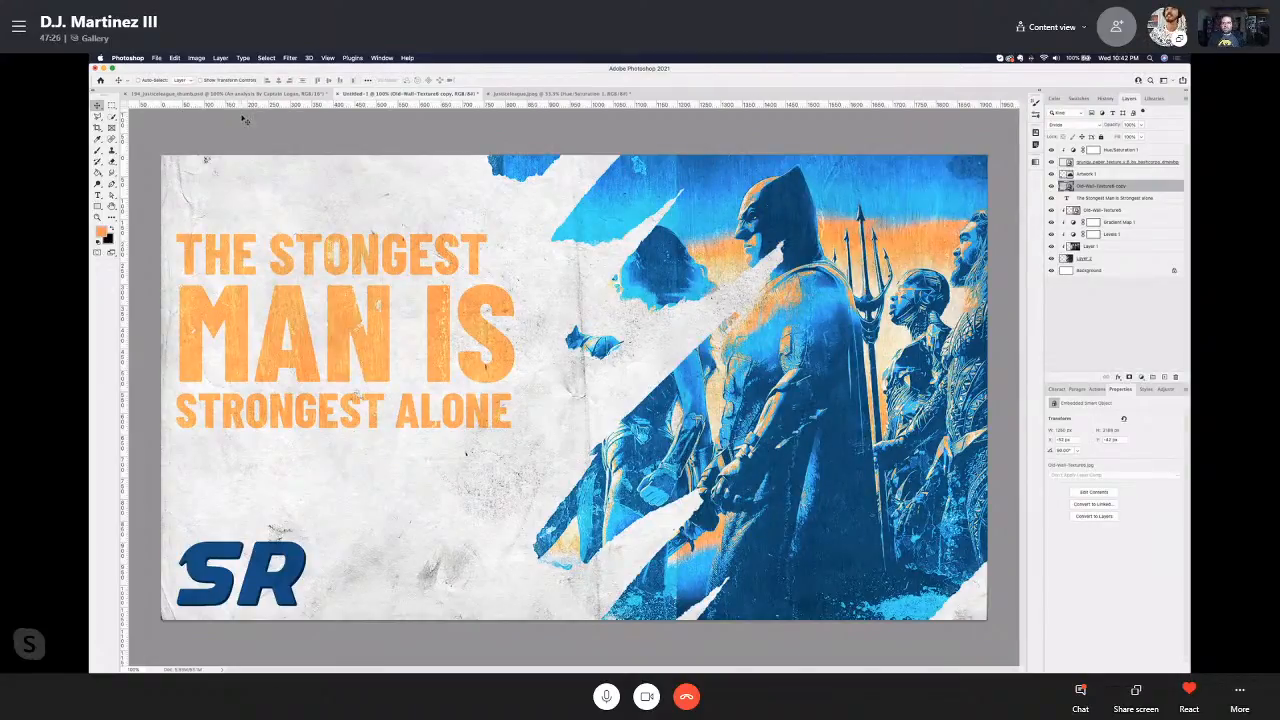
Step: Transform the duplicated wall texture to 12.58% scale with a rotation of 0 degrees
key(super+t)
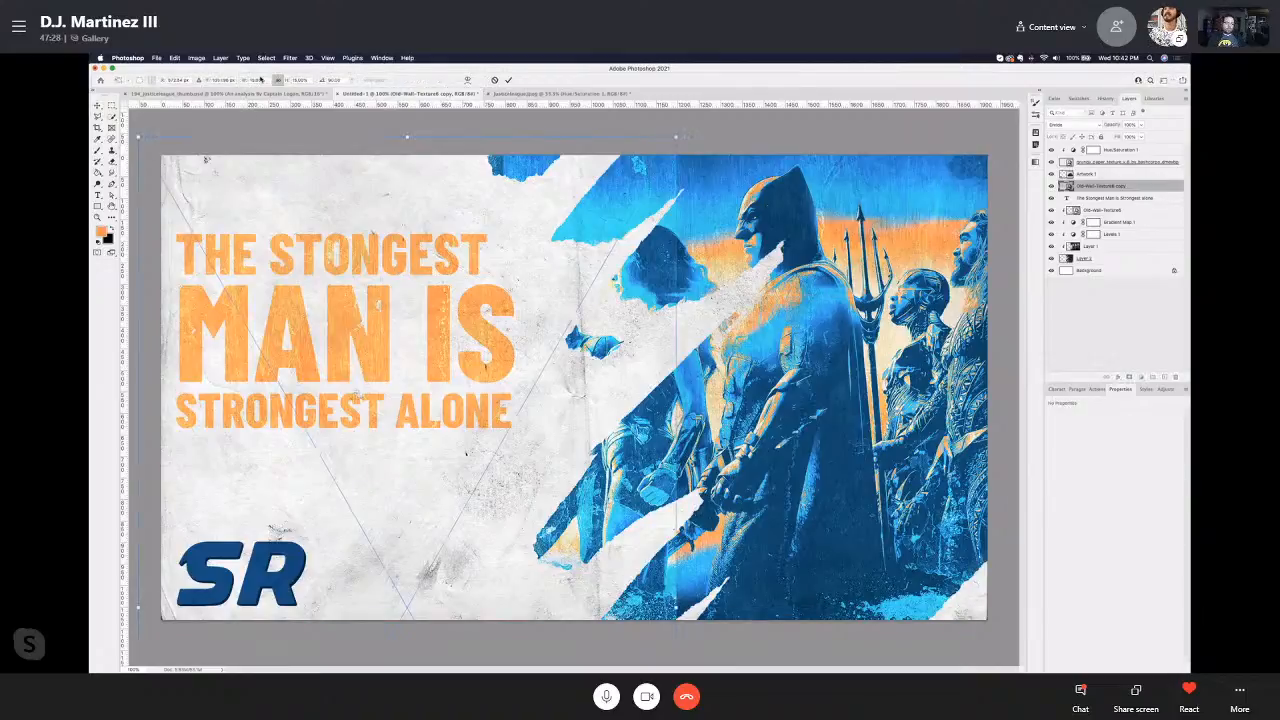
drag(262, 80, 230, 80)
text(12)
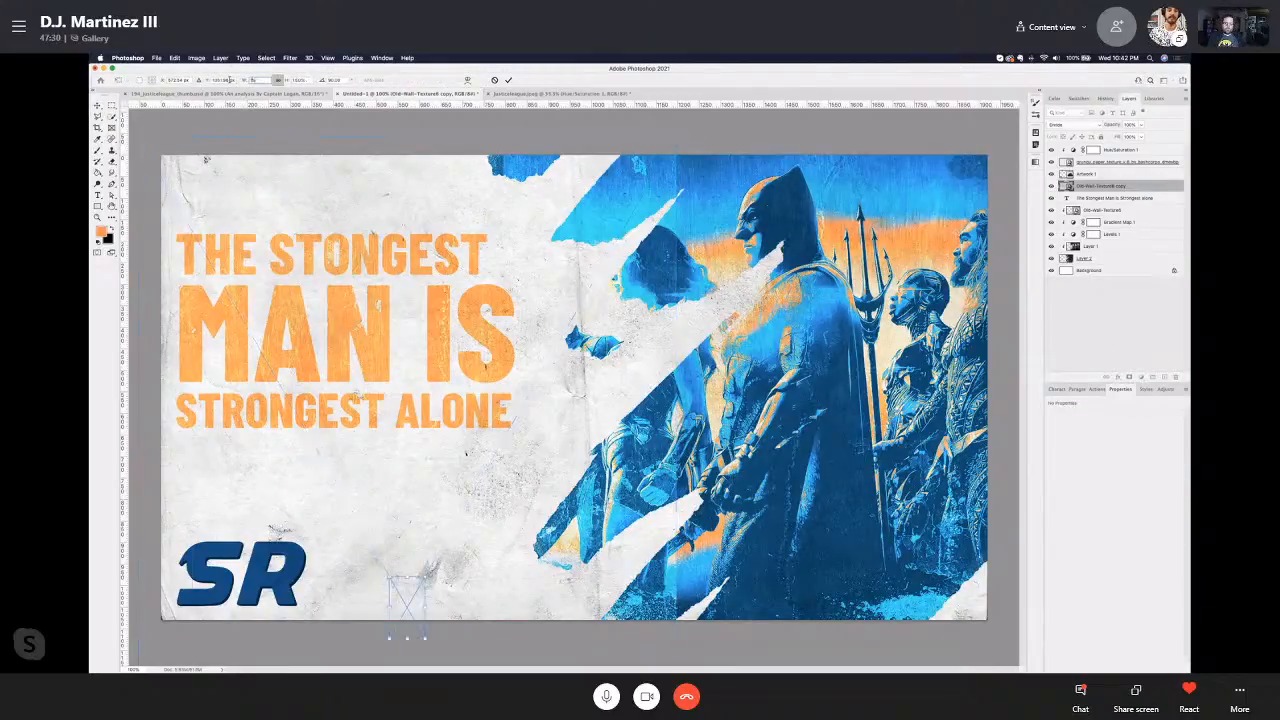
text(.58)
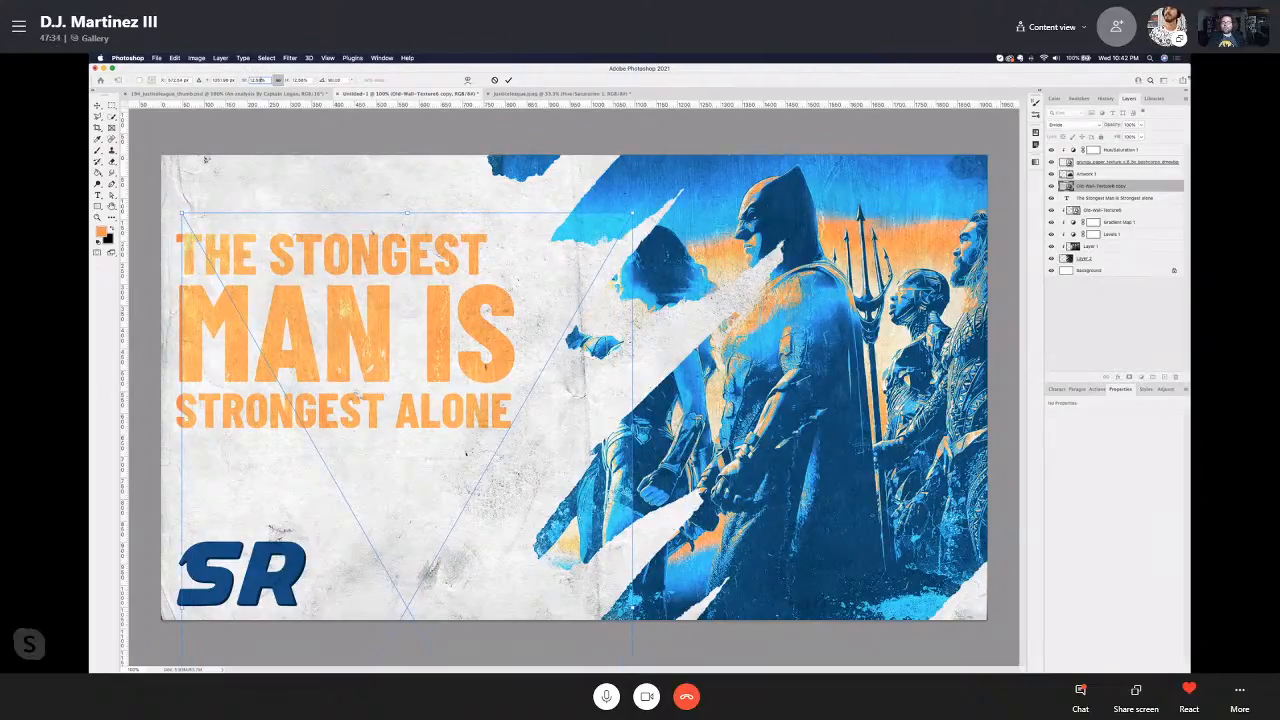
drag(349, 80, 309, 80)
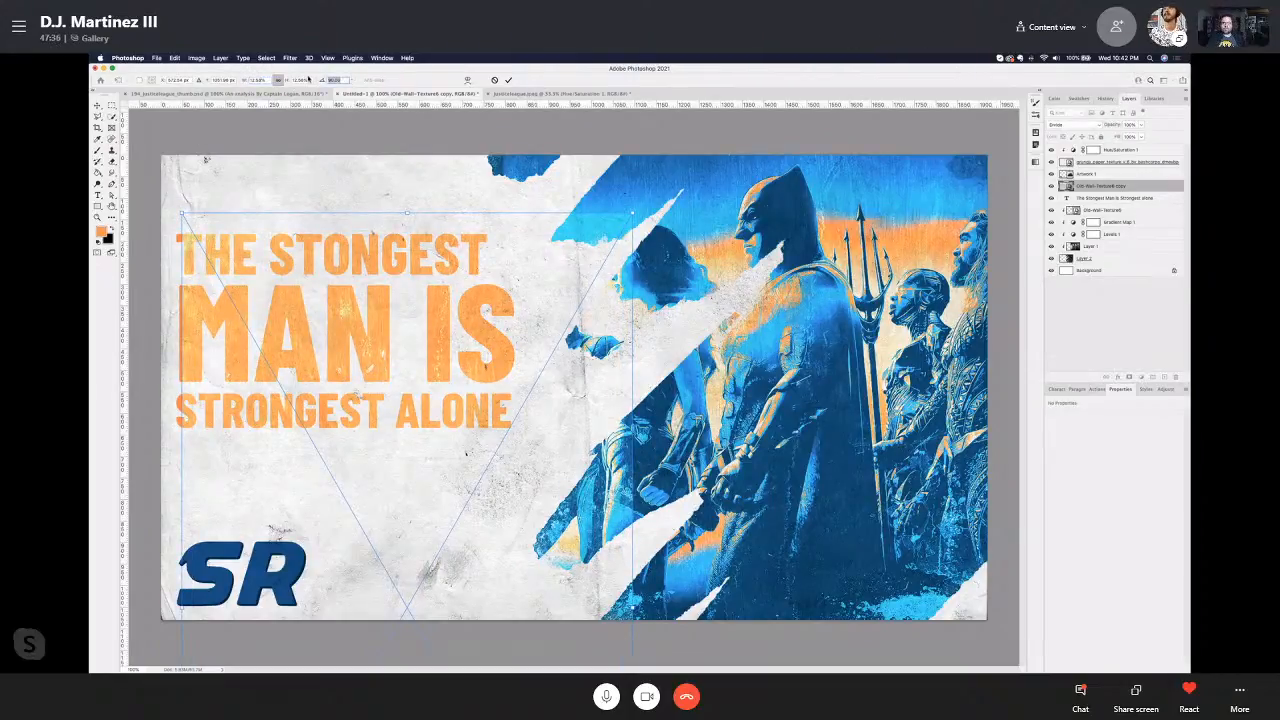
text(0)
click(509, 80)
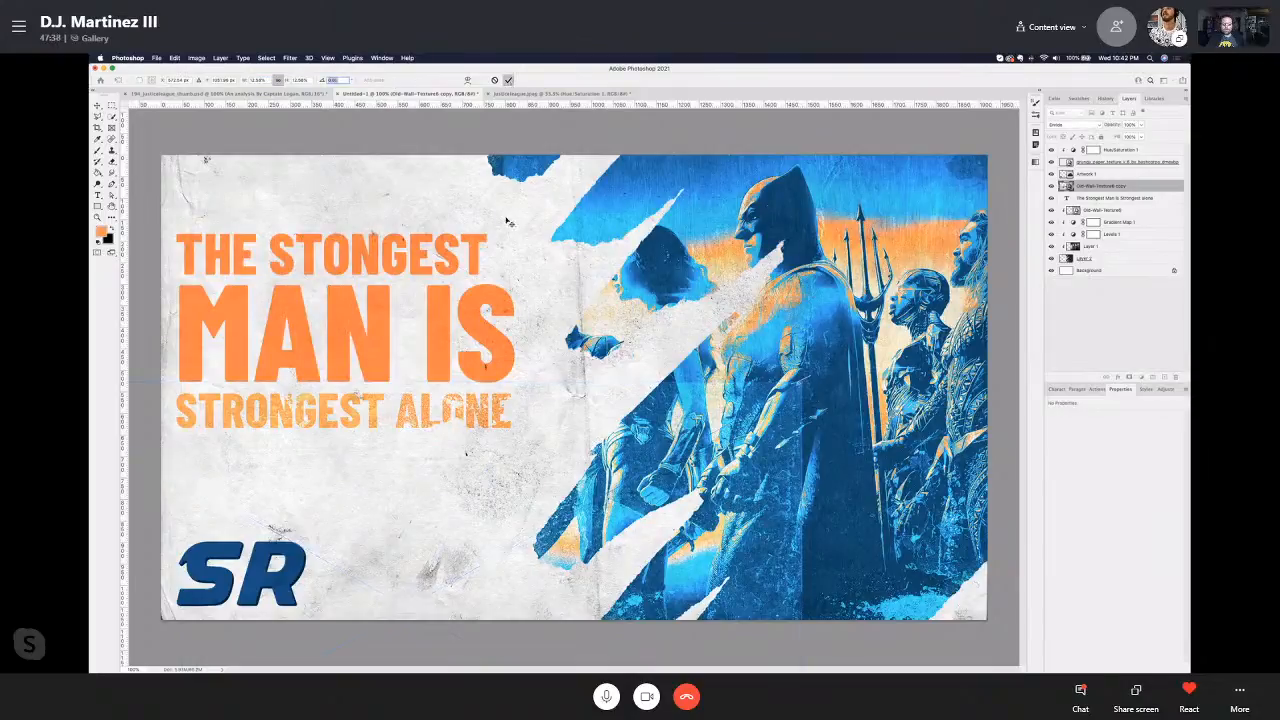
Step: Reposition the duplicated wall texture so its scratches cover all three title lines, checking against the finished thumbnail
drag(511, 311, 506, 212)
drag(511, 379, 508, 277)
drag(598, 330, 453, 245)
click(282, 93)
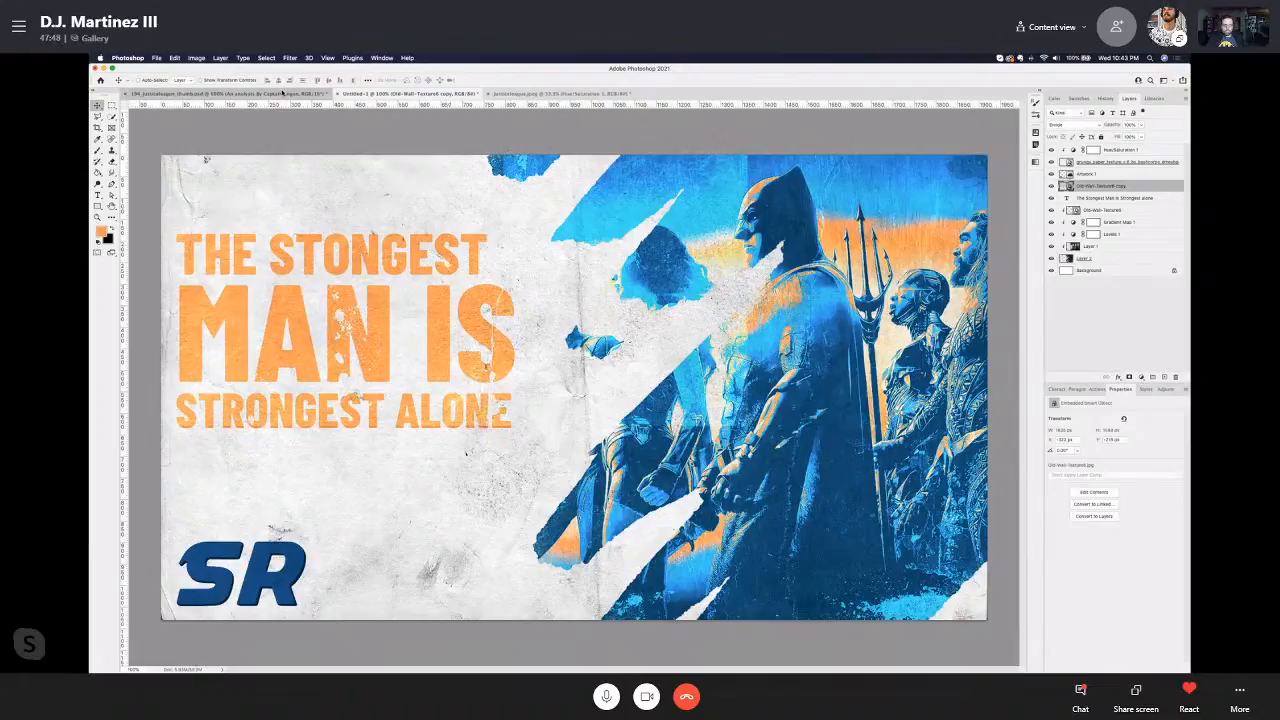
click(410, 93)
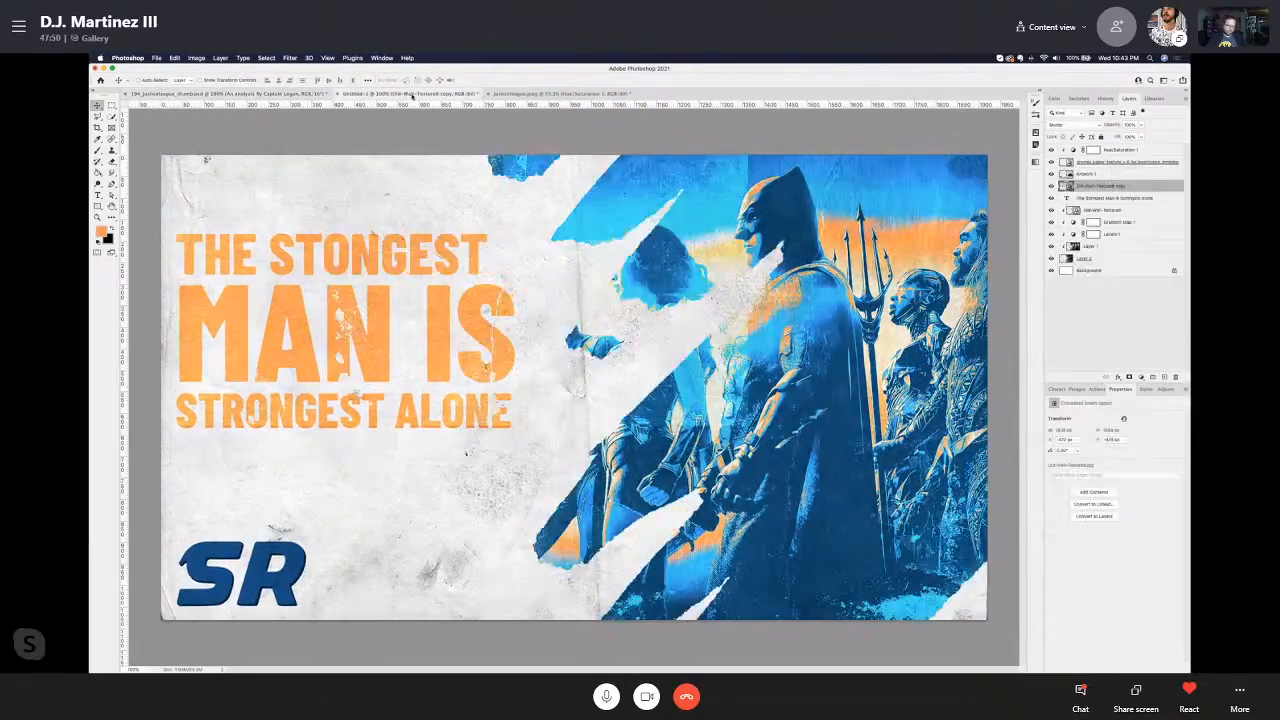
drag(503, 366, 507, 368)
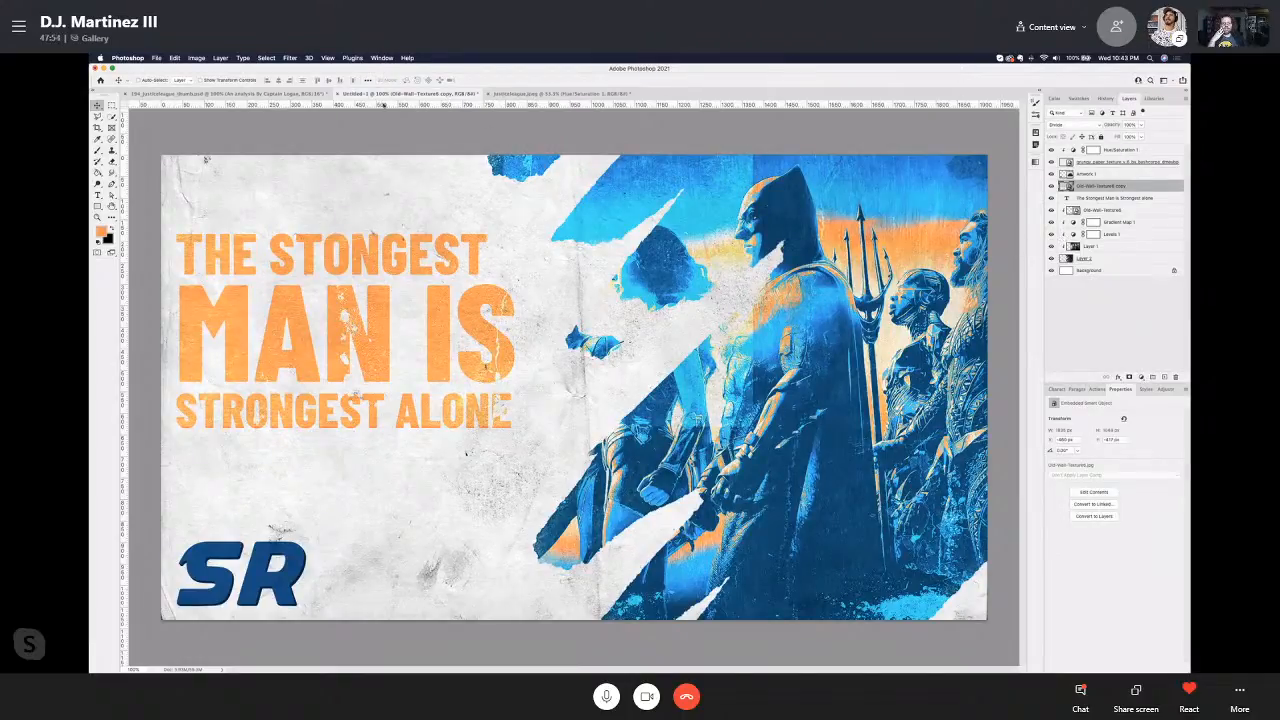
Step: Toggle the duplicated wall texture's visibility, clip it to the title text layer, and compare the result with the finished thumbnail
click(1051, 186)
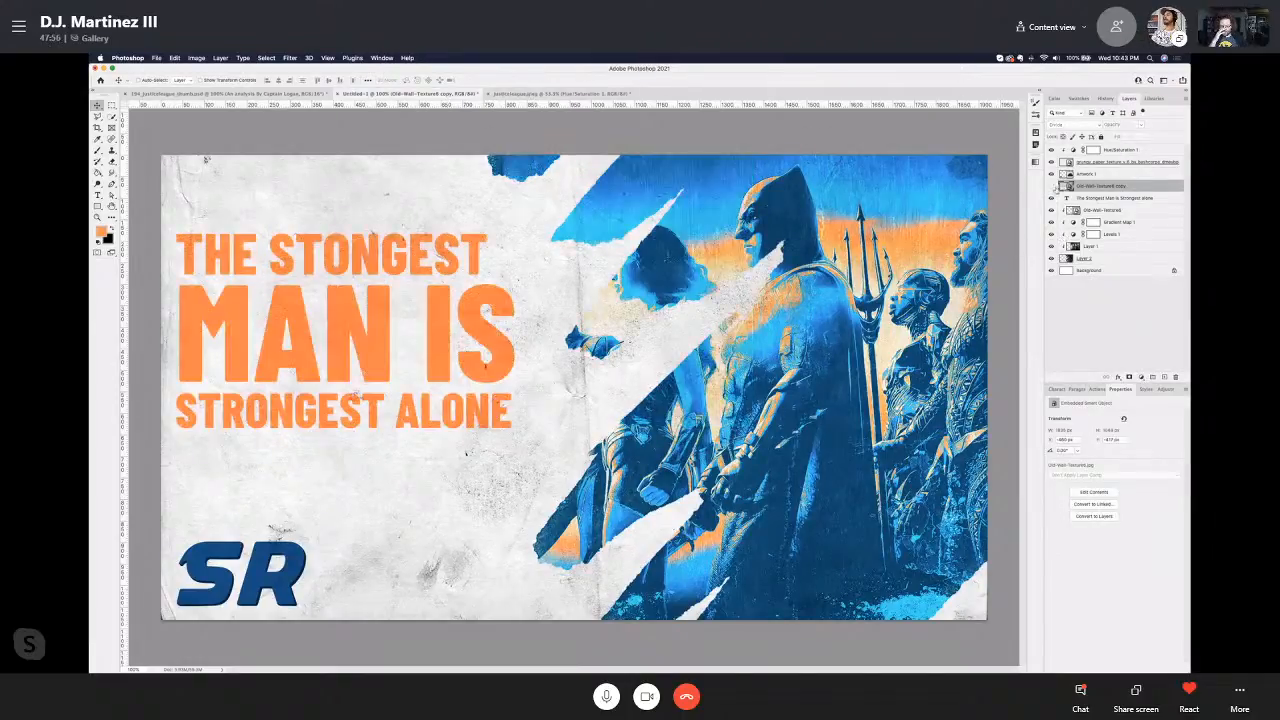
click(1051, 186)
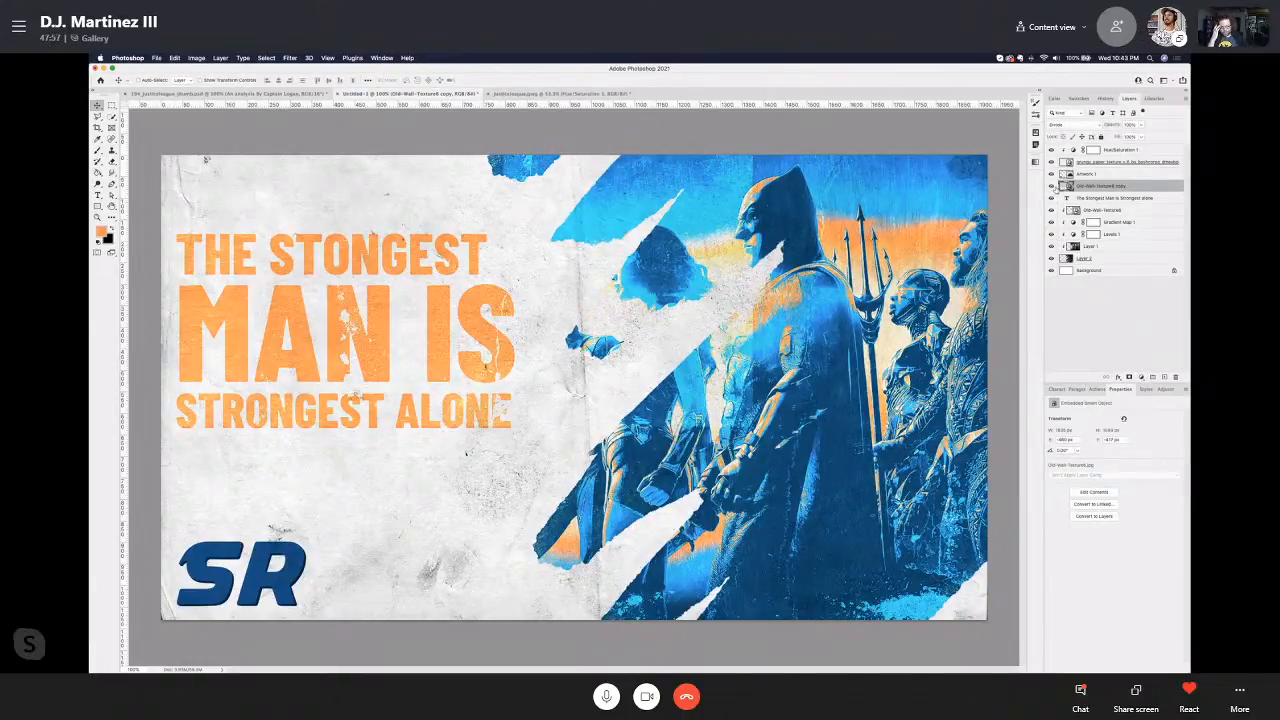
right_click(1106, 188)
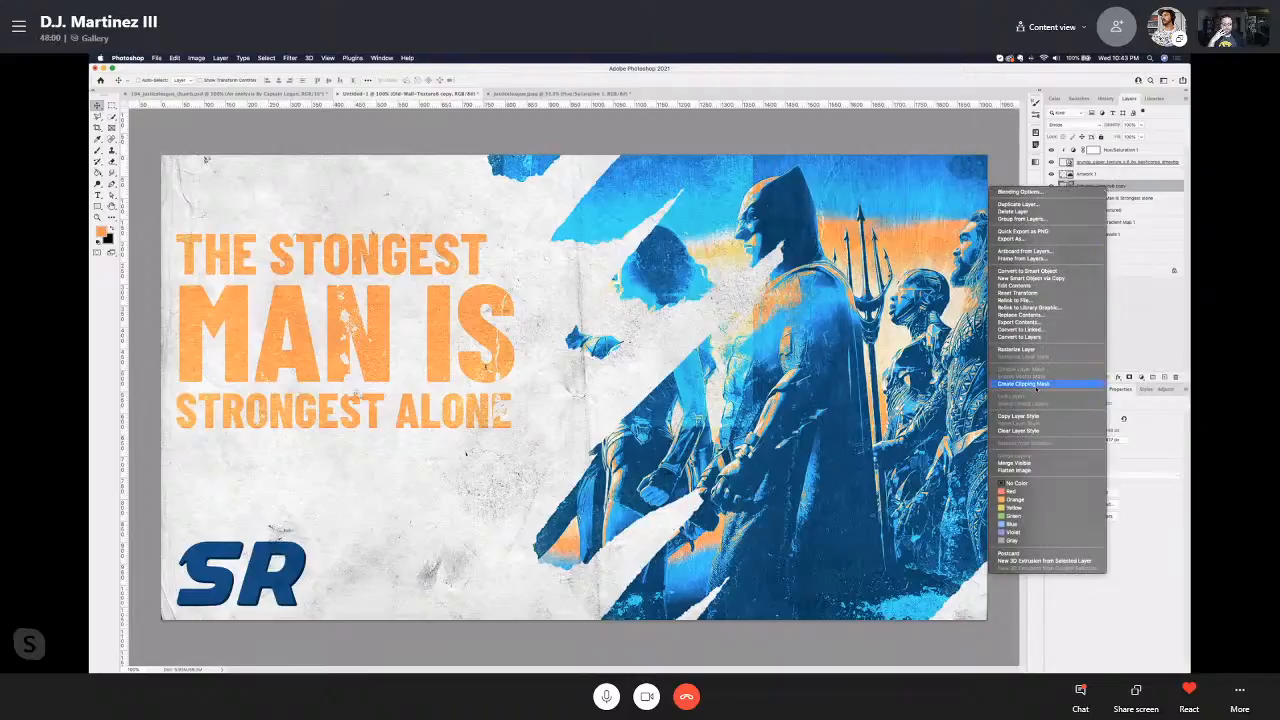
click(1036, 385)
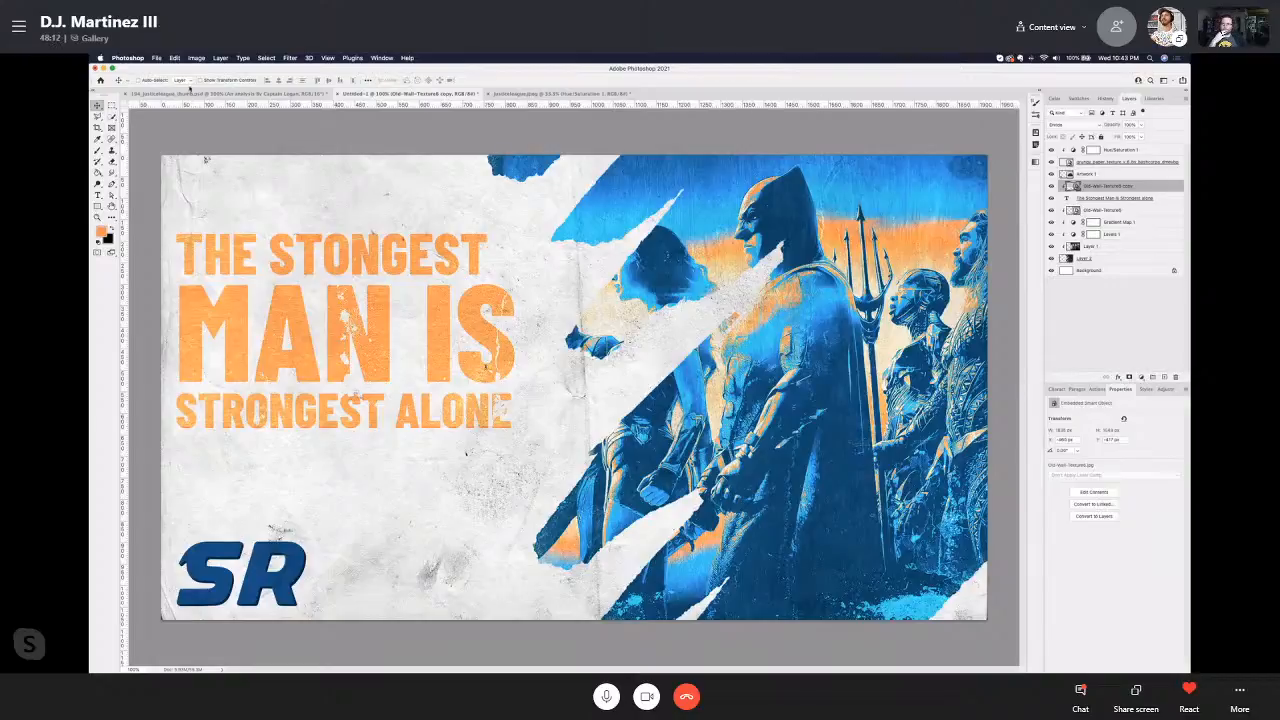
click(230, 94)
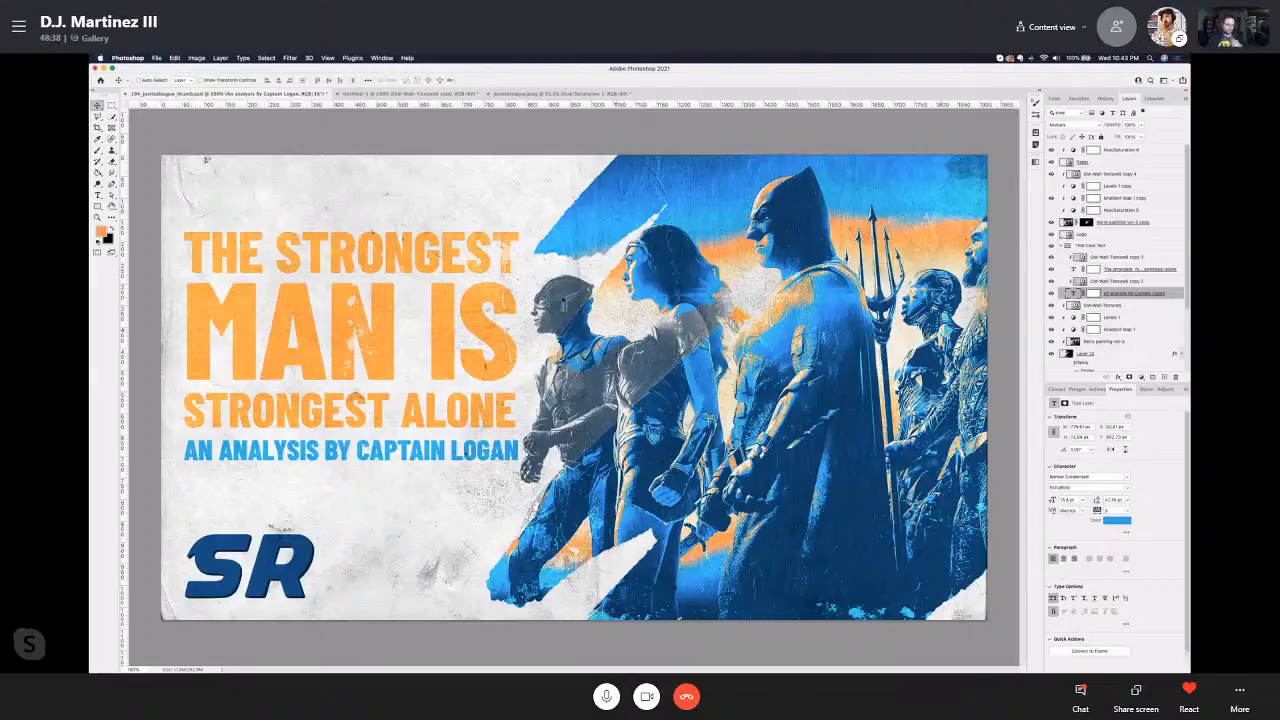
click(400, 93)
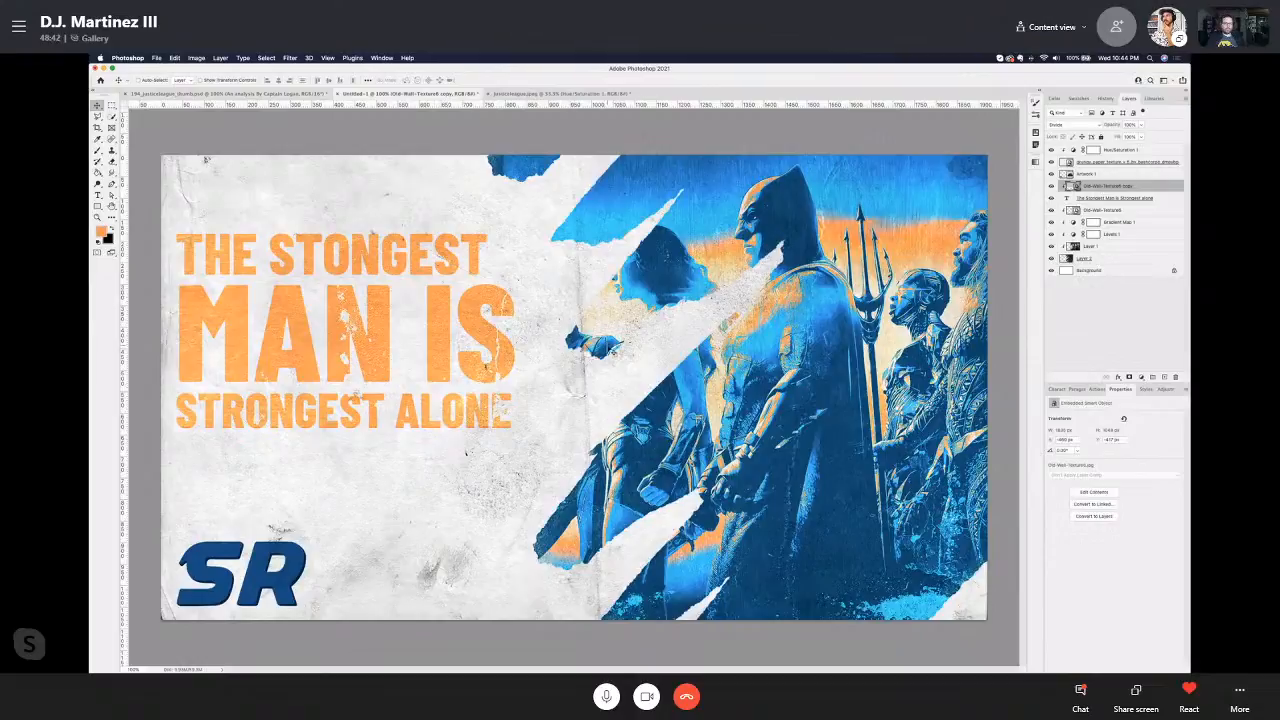
click(1064, 259)
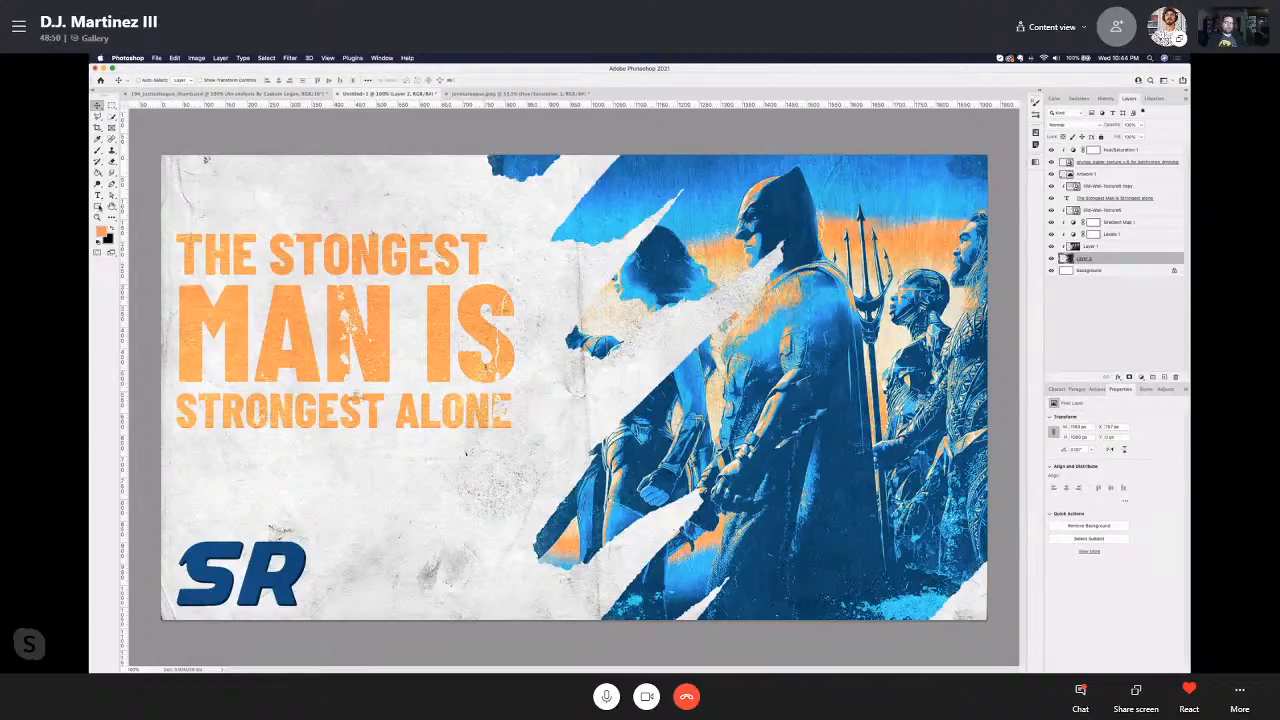
key(b)
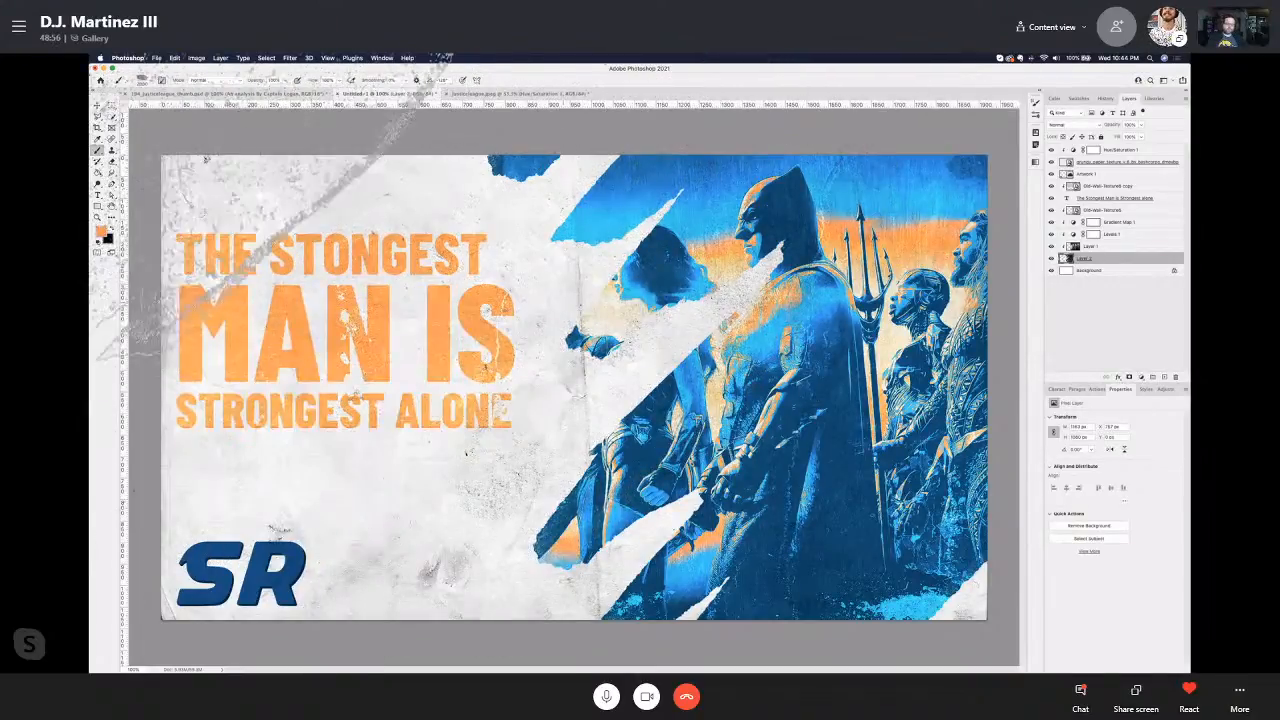
key(super+Tab)
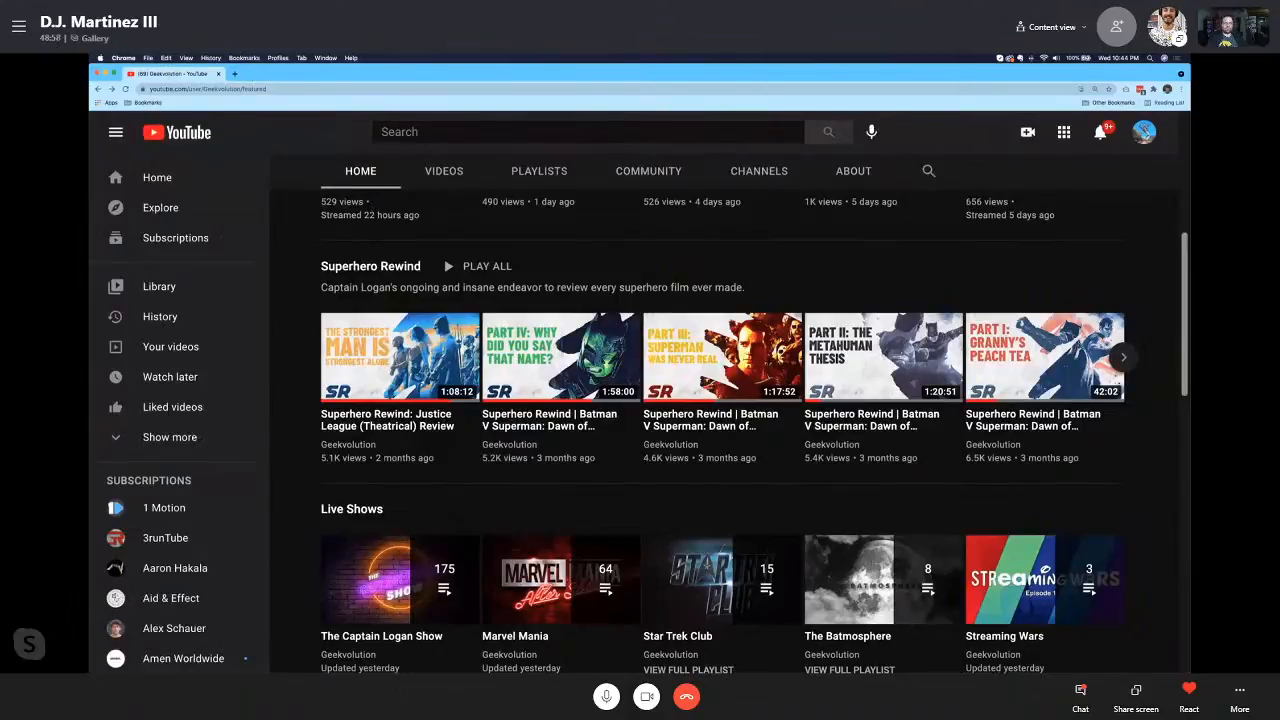
key(super+Tab)
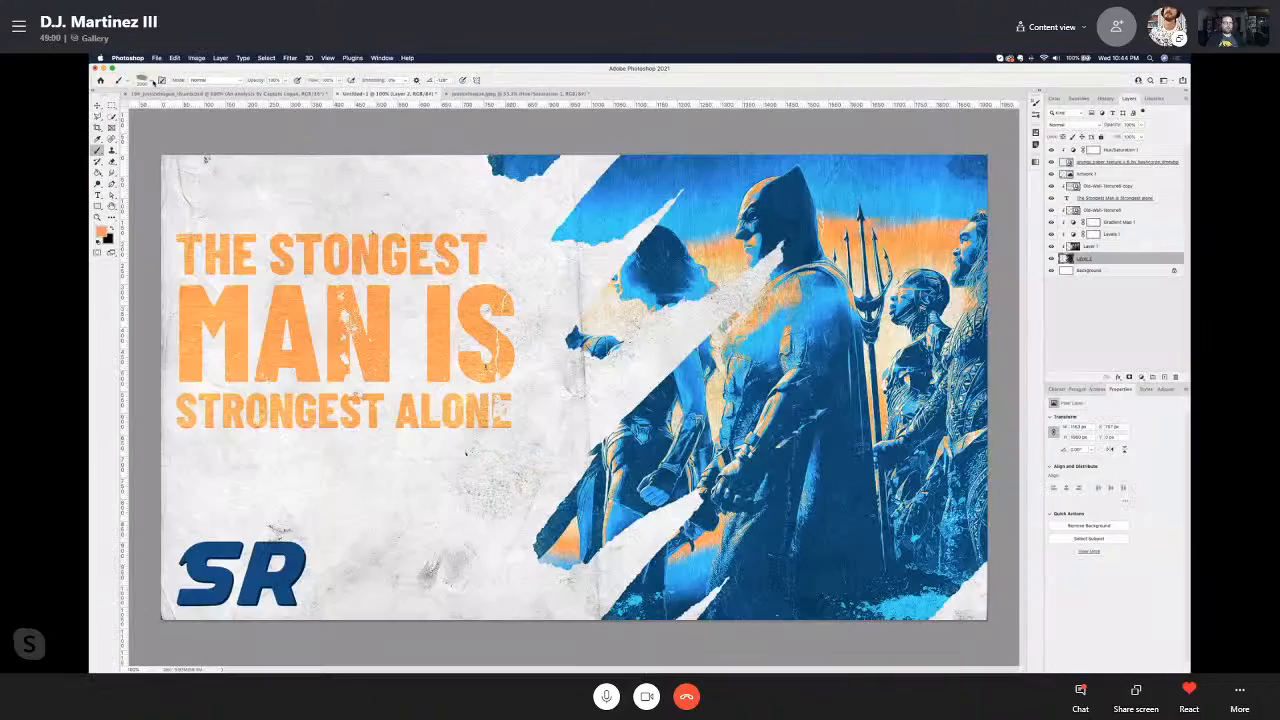
click(143, 80)
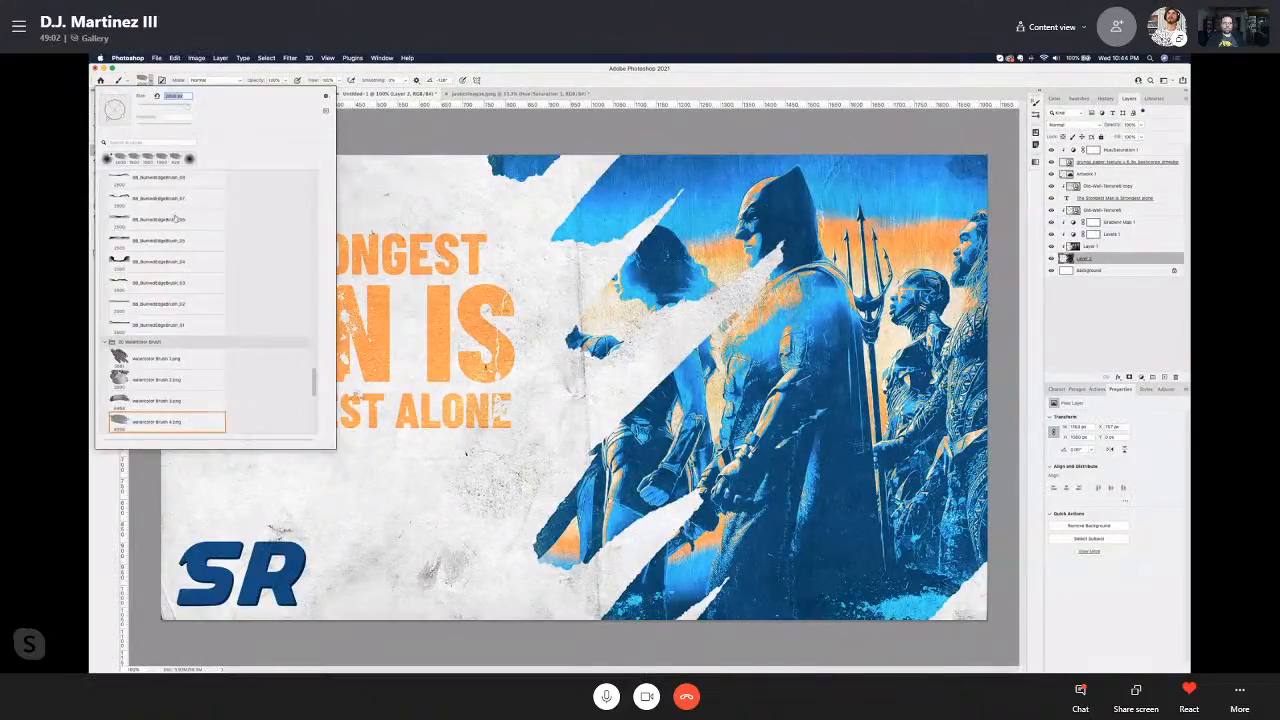
click(208, 191)
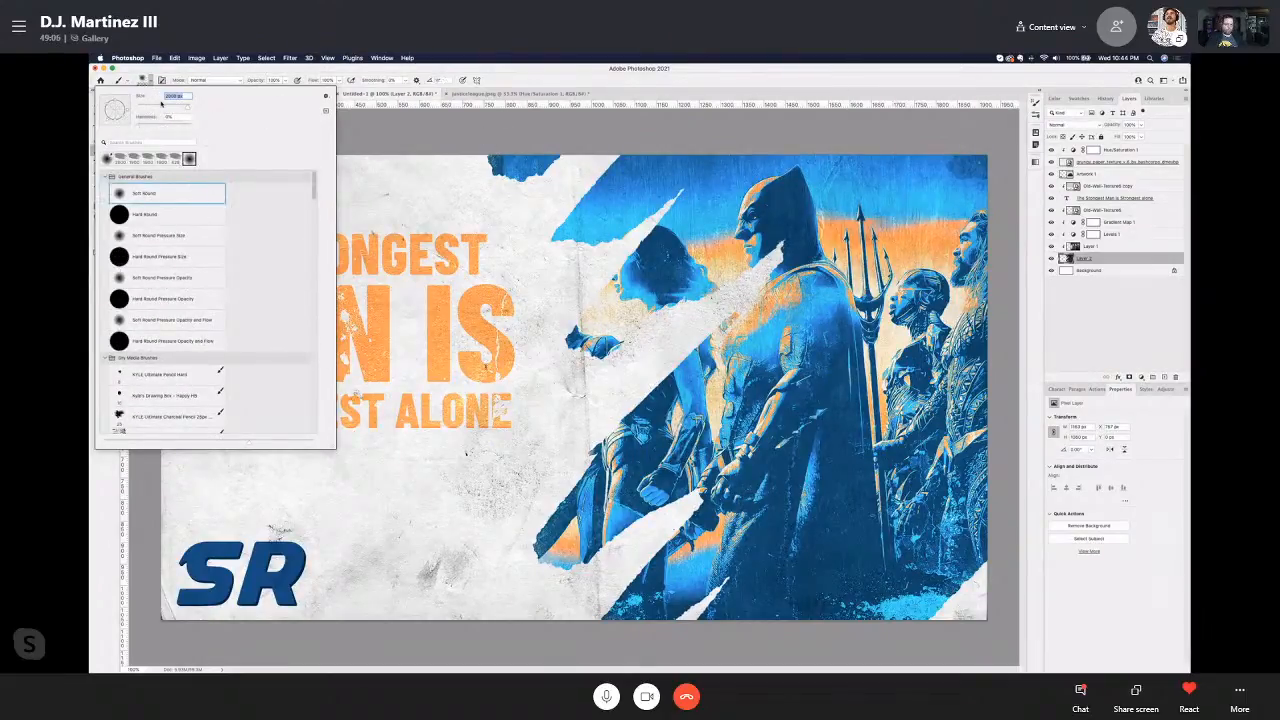
click(162, 106)
drag(465, 152, 486, 150)
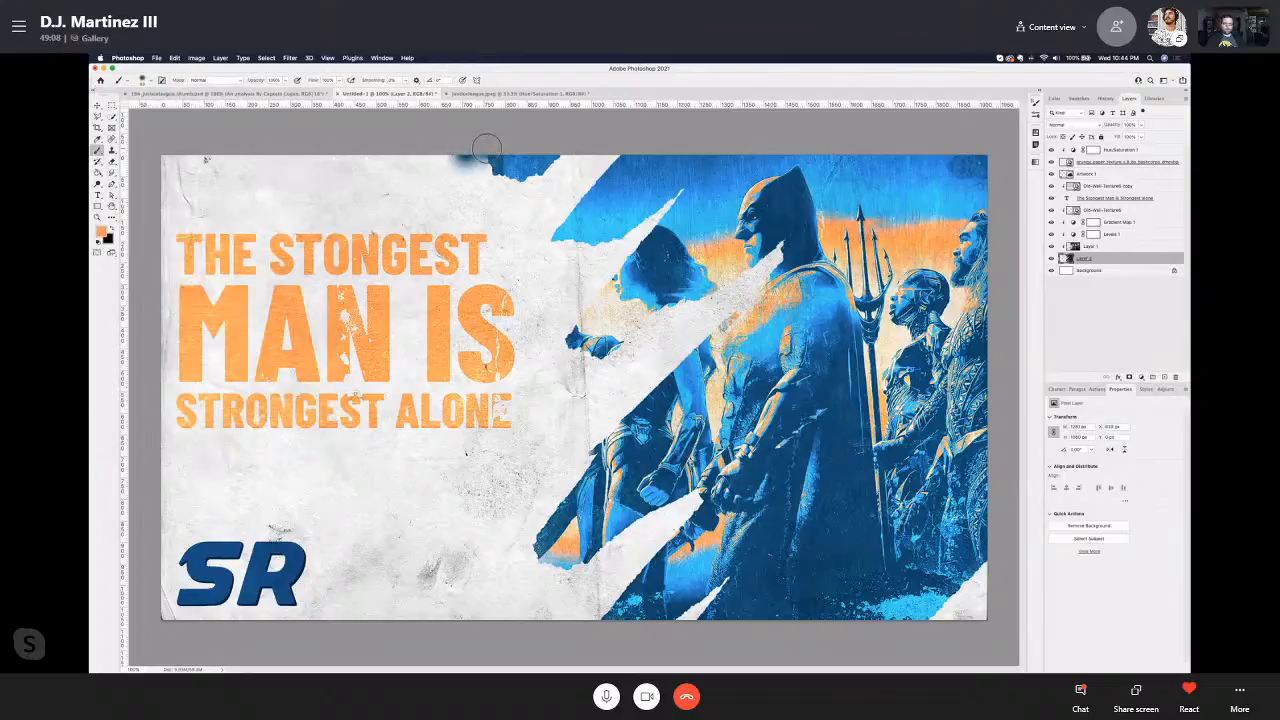
key(ctrl+z)
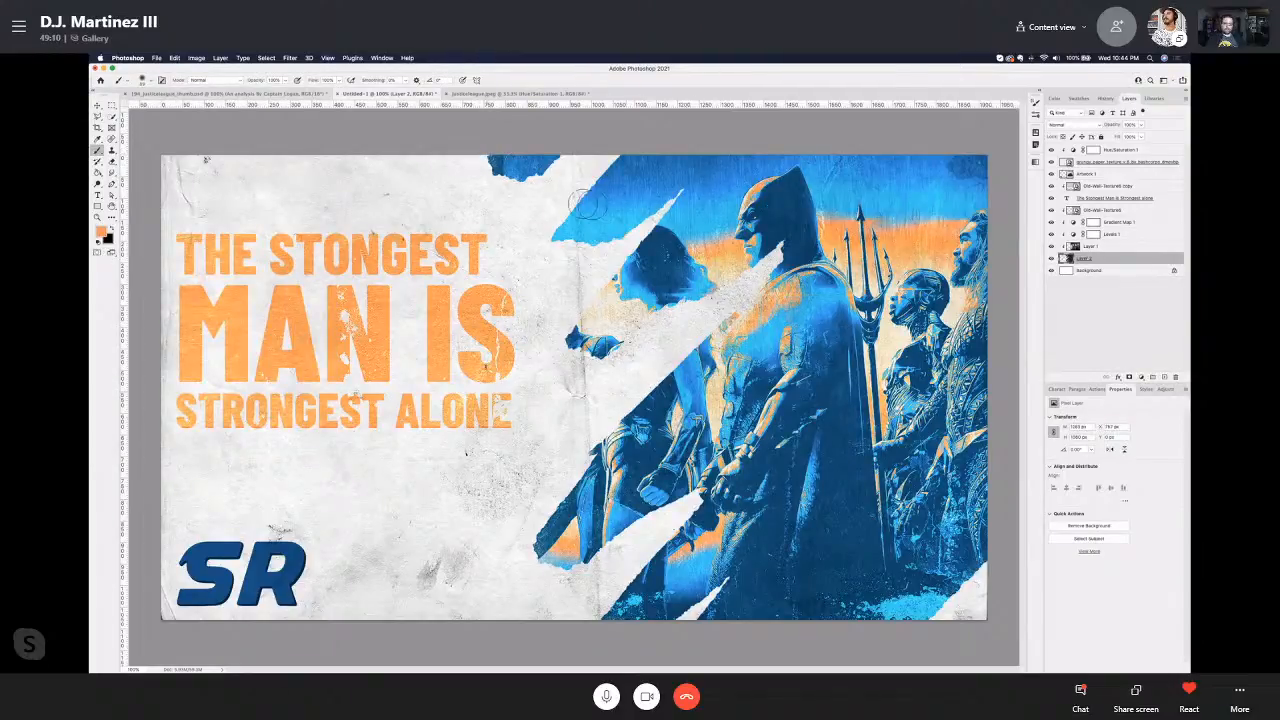
Step: Erase the isolated blue fragment at the canvas's upper edge from Layer 2, the photo's brush-shape layer
key(e)
key(v)
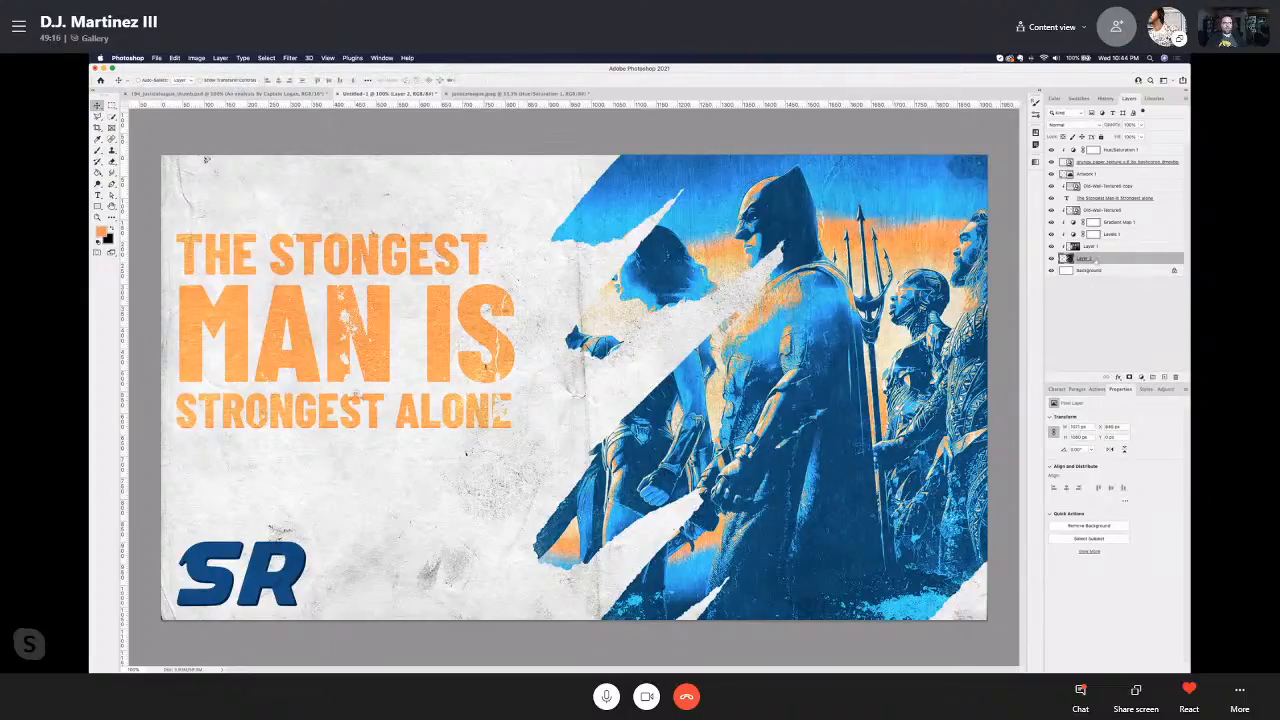
Step: Group the hero image layers, from the Layer 2 brush shape up through the wall texture clipped over the photo
click(1106, 249)
click(1107, 259)
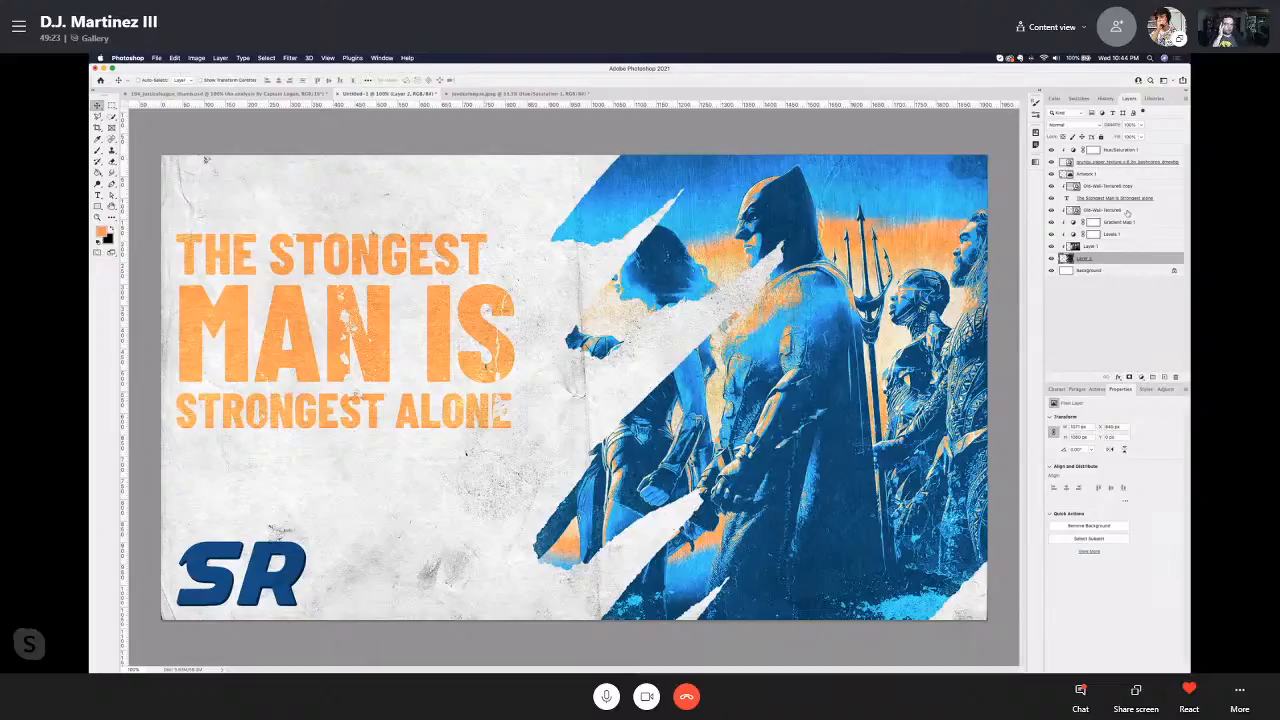
shift+click(1126, 211)
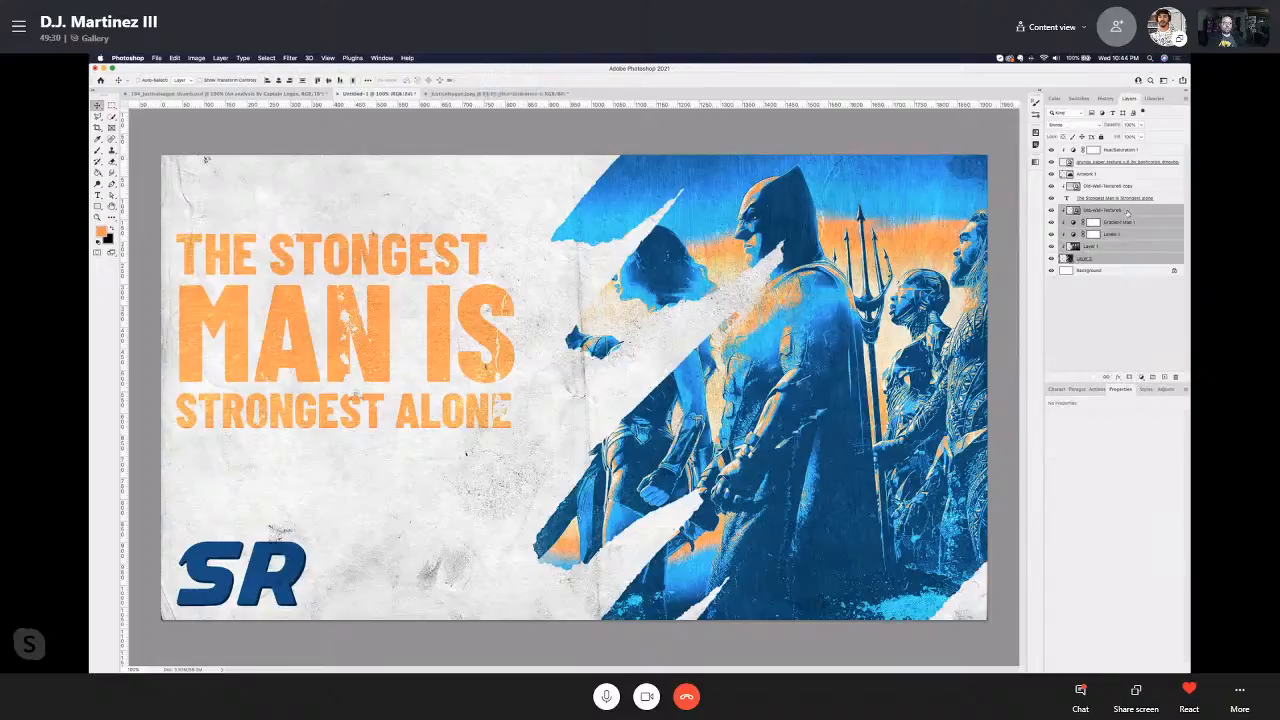
click(1153, 376)
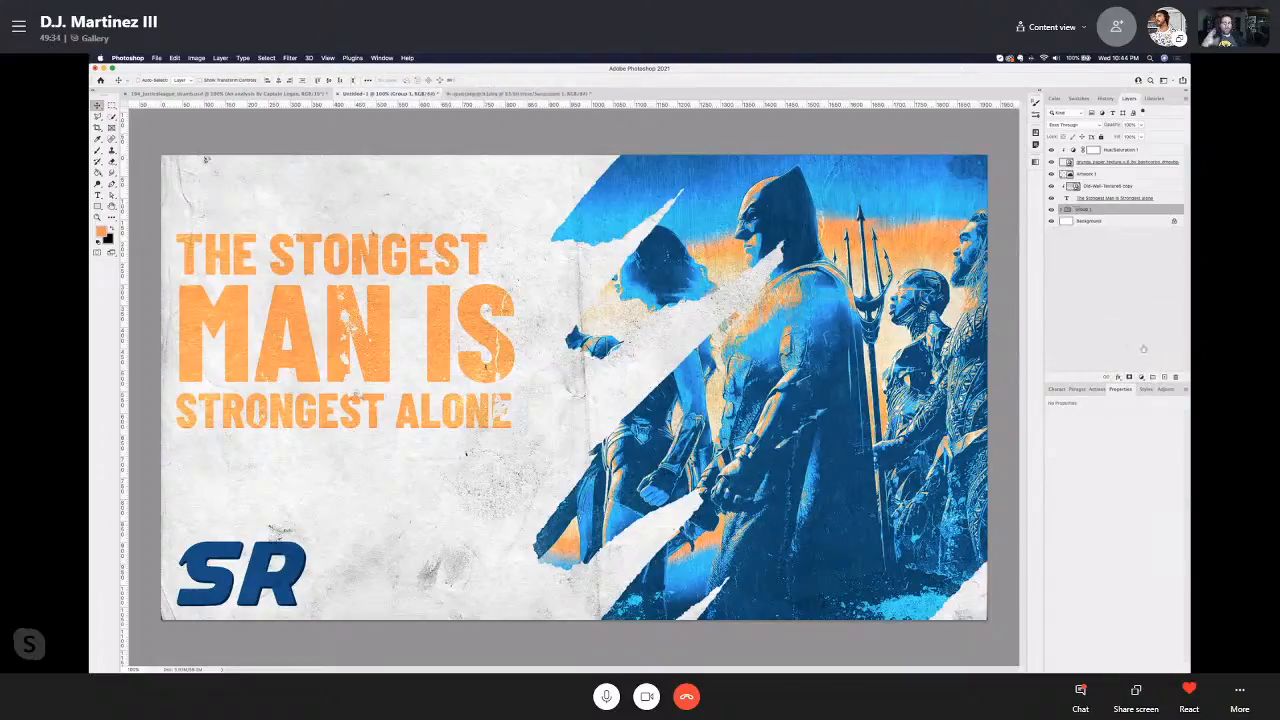
Step: Rename the group containing the hero image layers as "Image"
double_click(1081, 210)
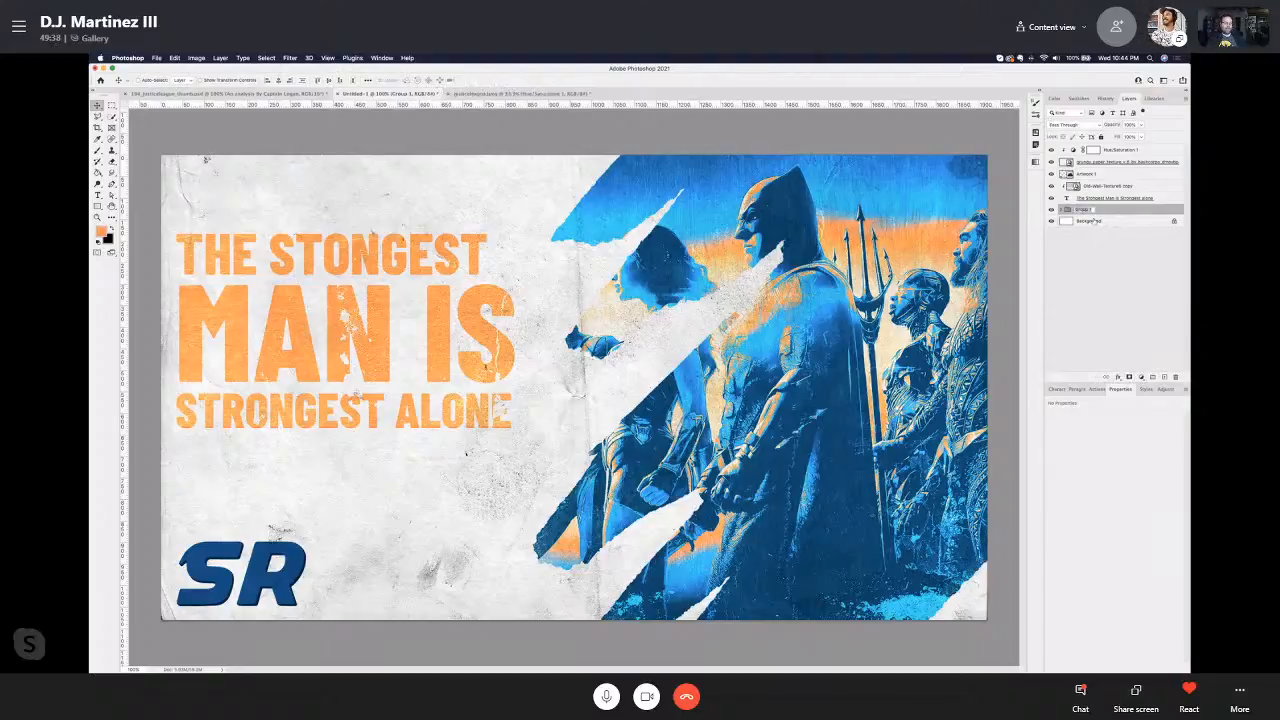
text(image)
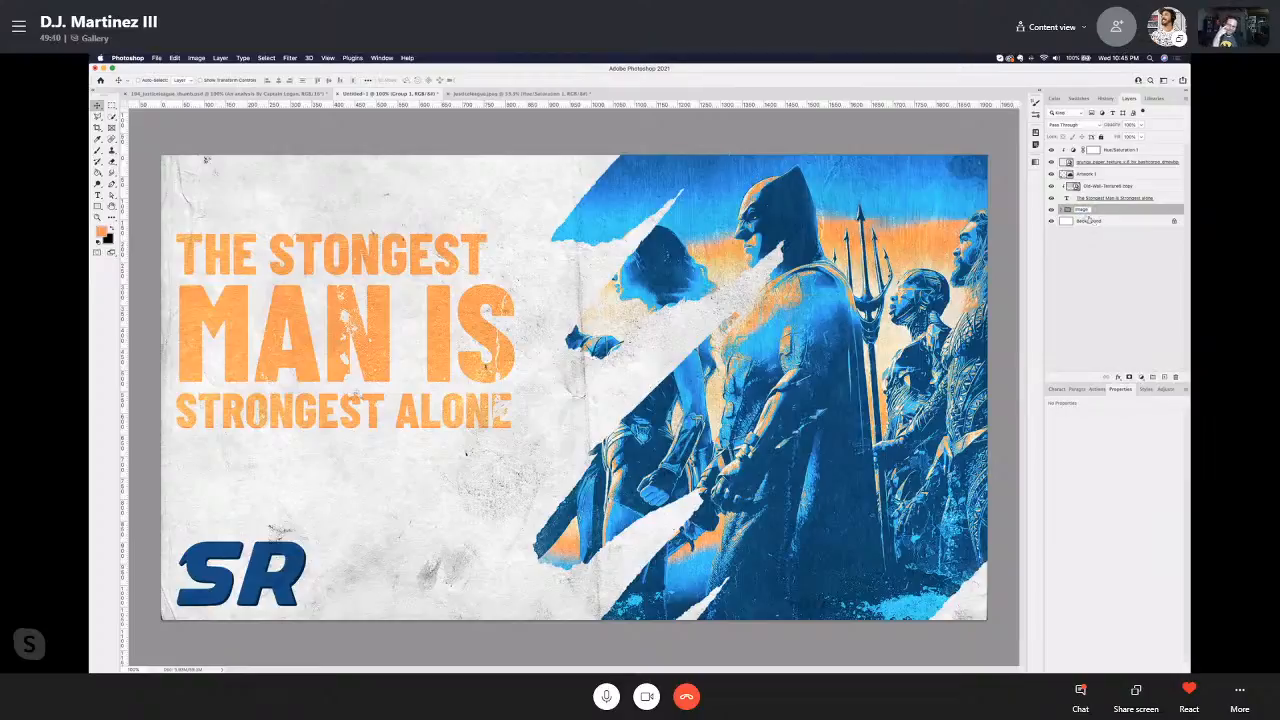
key(Return)
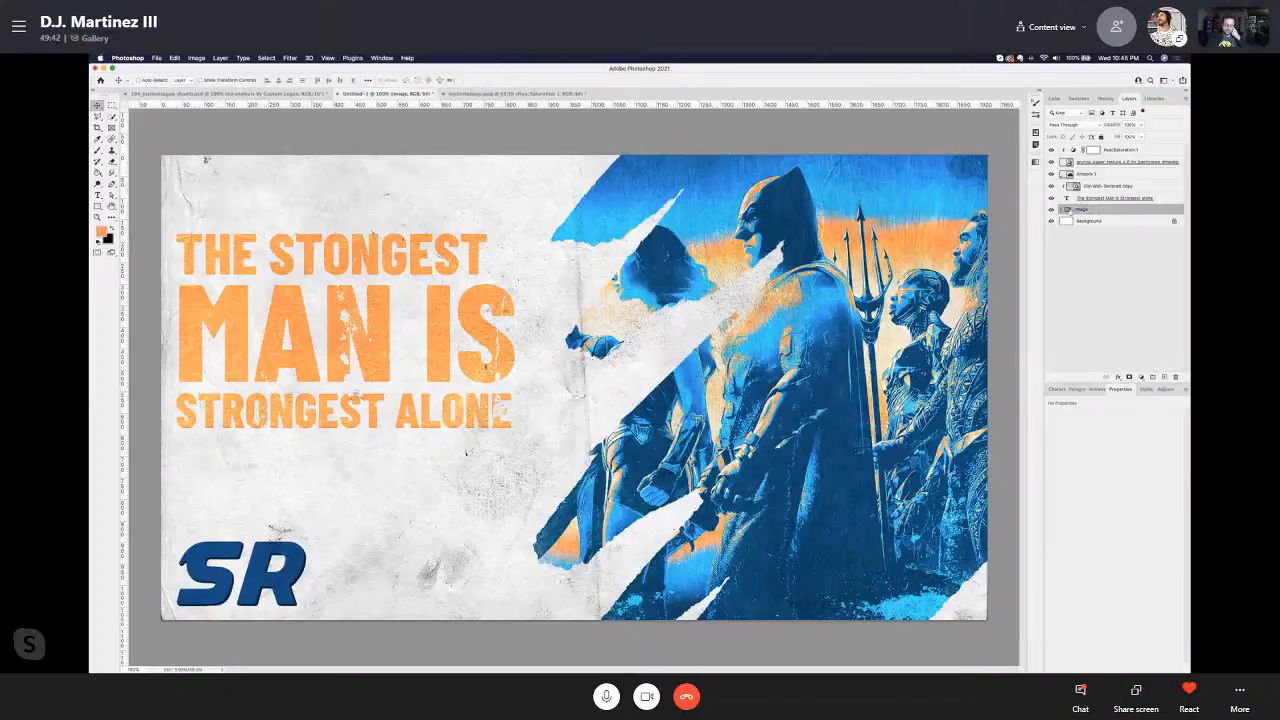
Step: Group the title text layer, its clipped wall texture copy and the SR logo's Artwork 1 layer, and name the group "Text"
click(1092, 199)
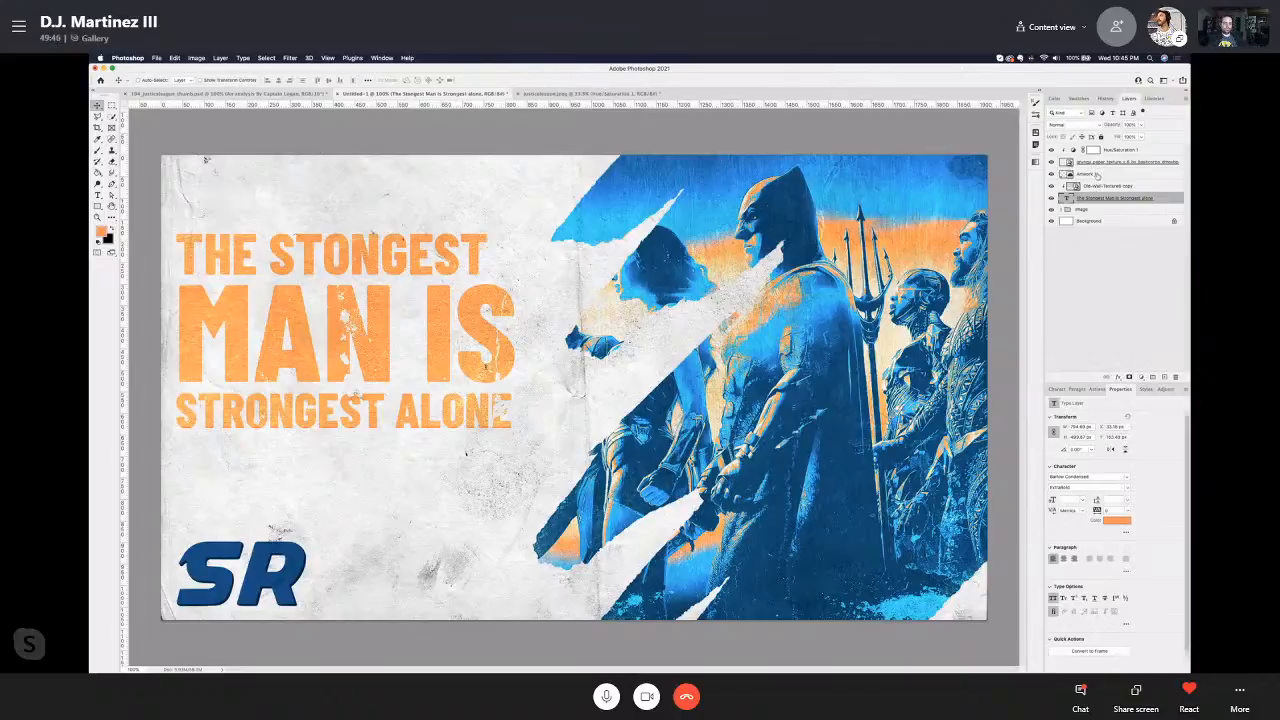
shift+click(1097, 175)
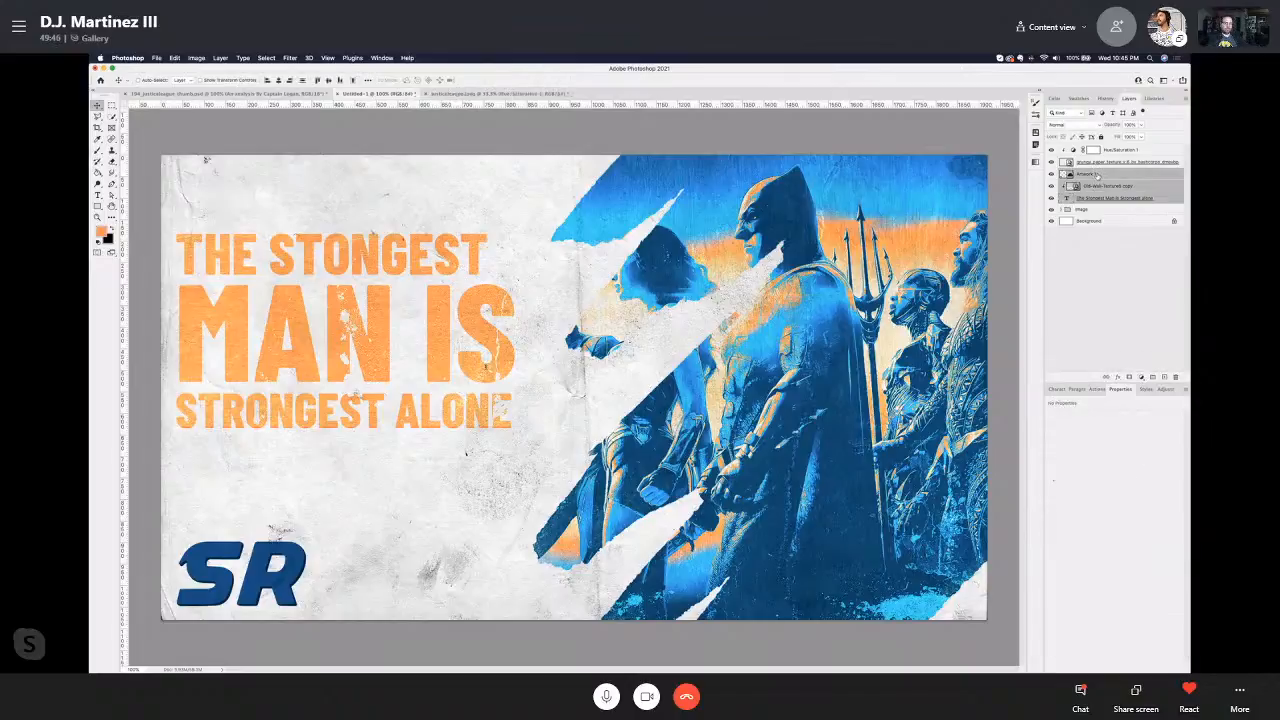
click(1153, 377)
double_click(1084, 173)
text(T)
key(Return)
Step: Duplicate the Image group and delete the layer mask from the copy's Levels 1 adjustment
click(1087, 186)
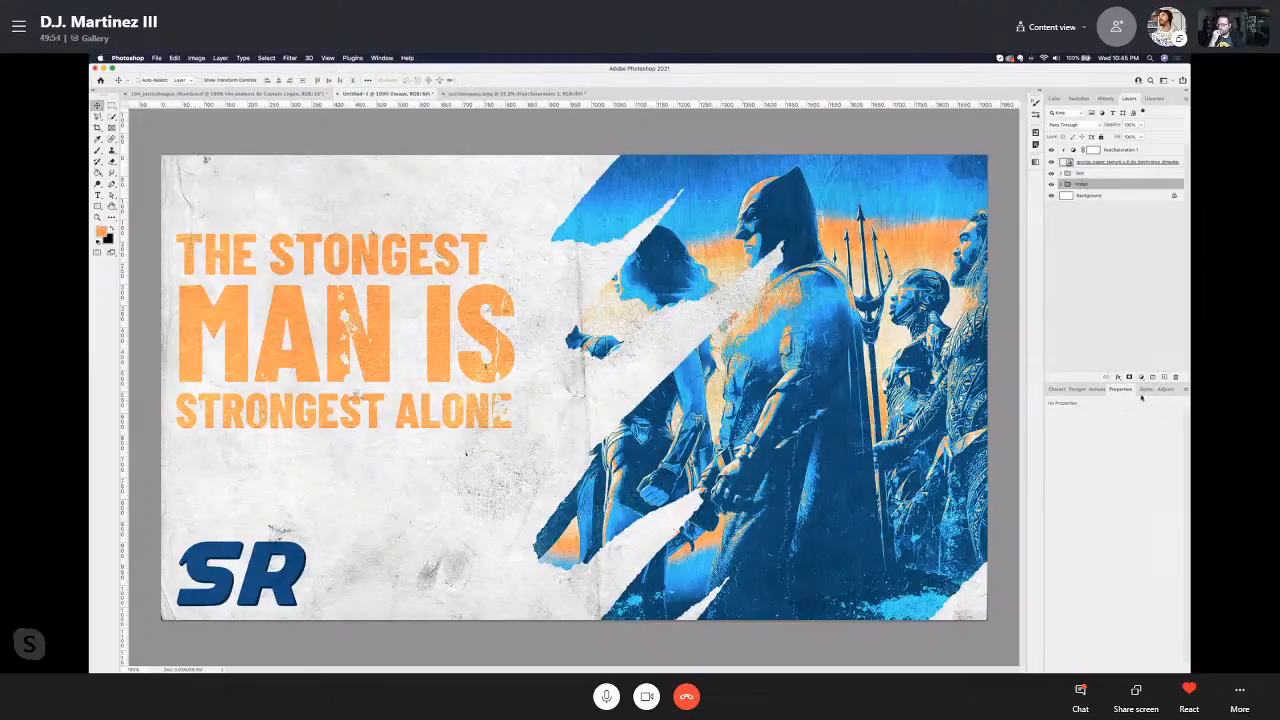
key(super+j)
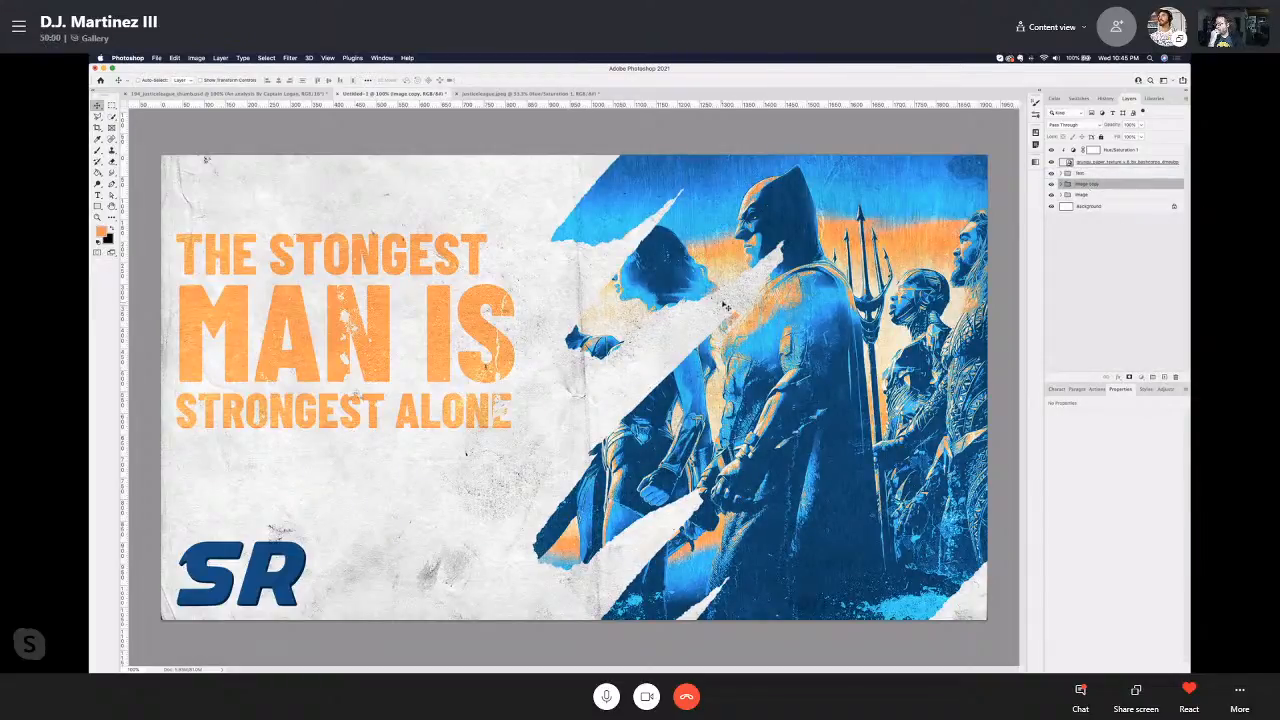
click(1063, 184)
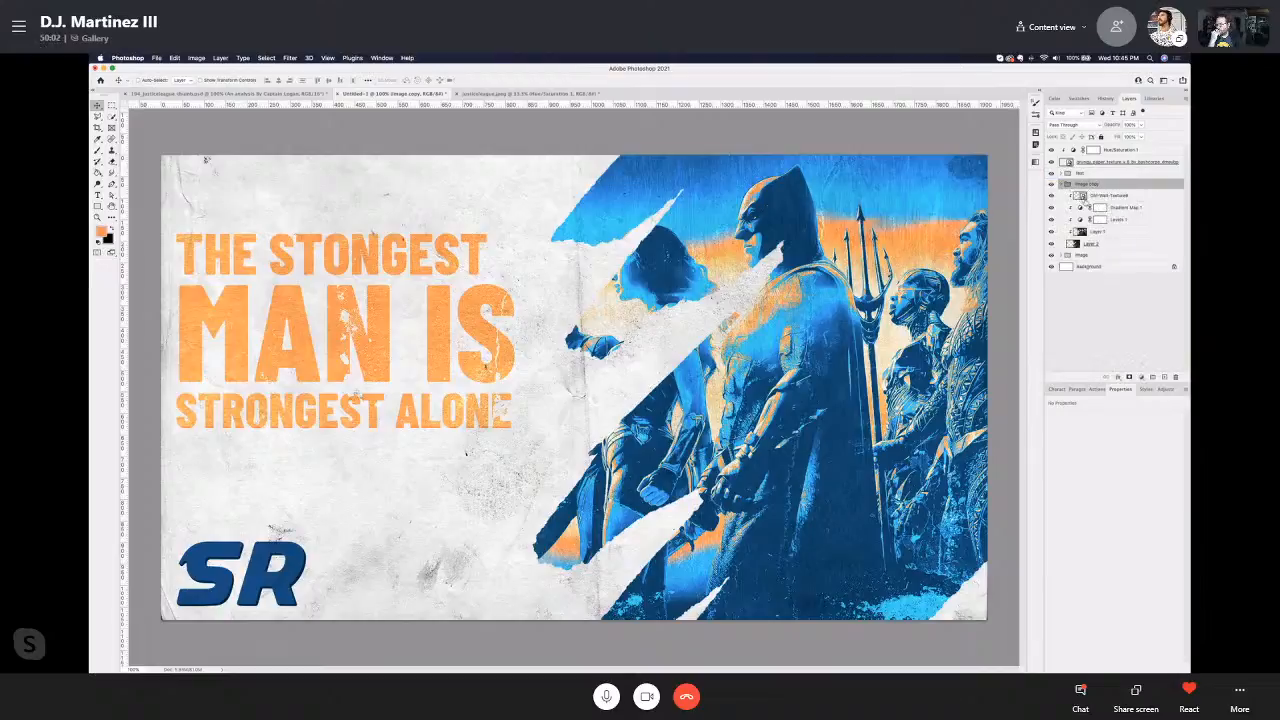
click(1133, 220)
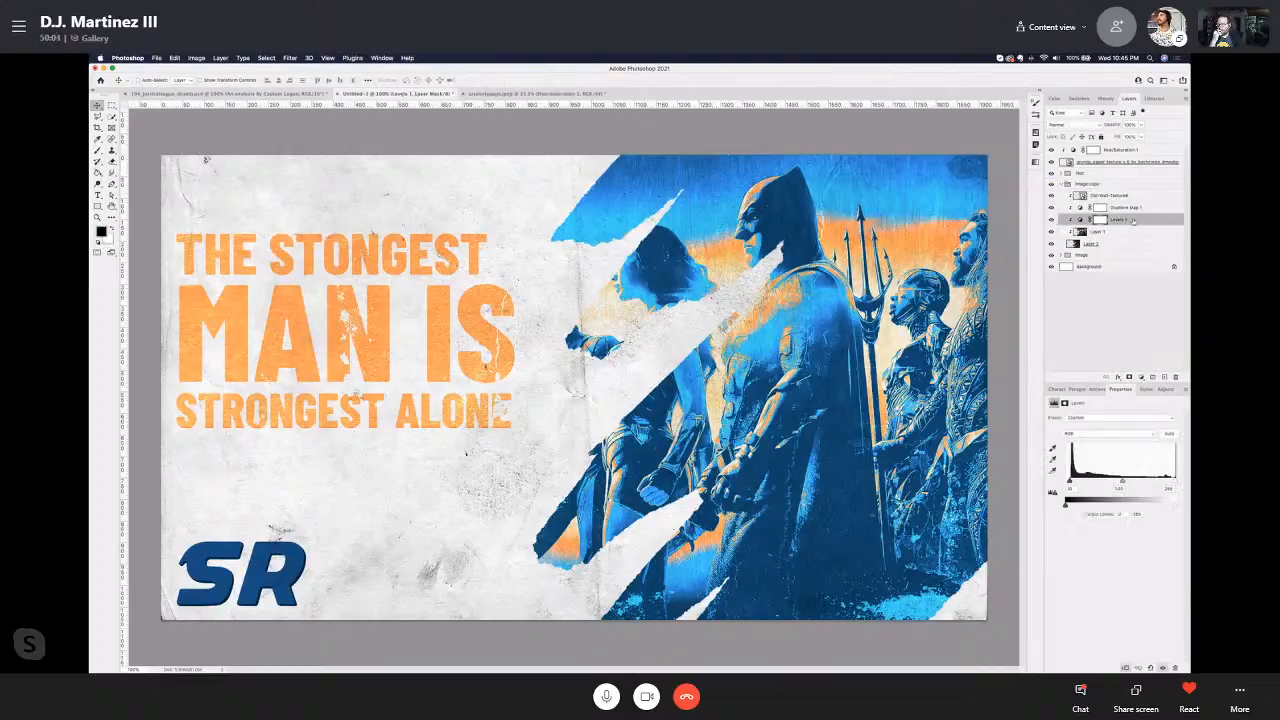
click(1175, 377)
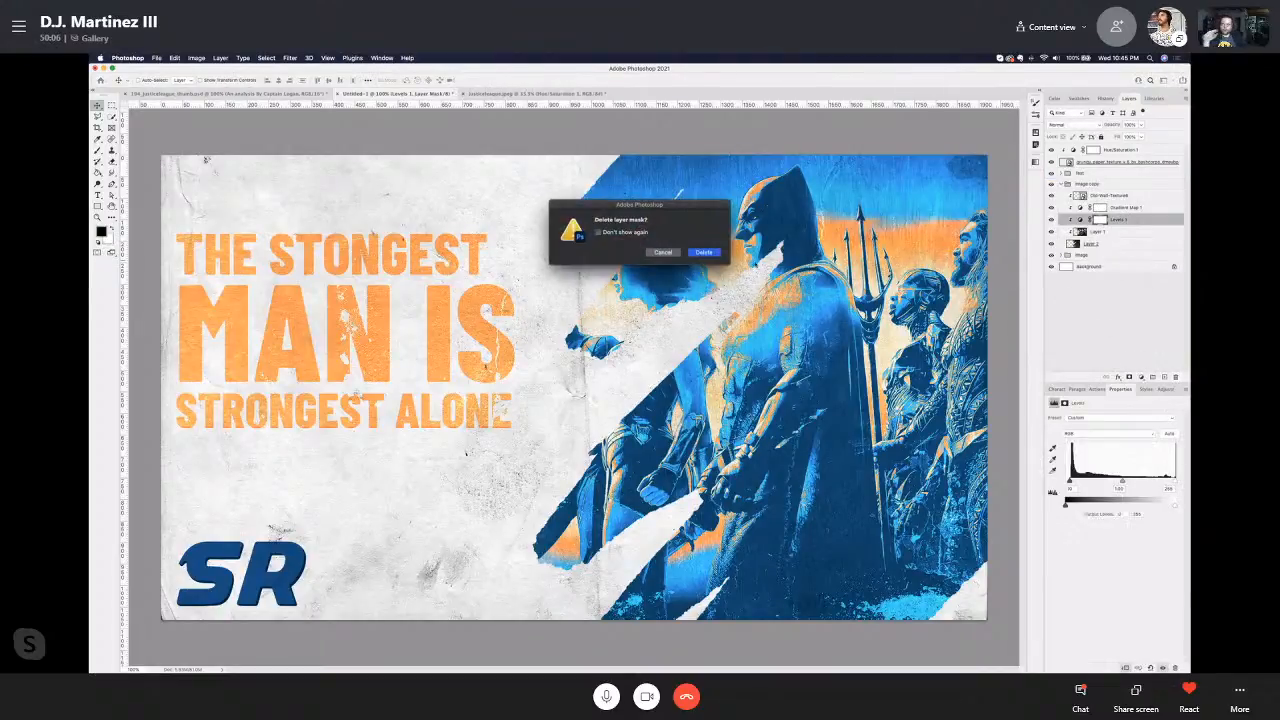
key(Return)
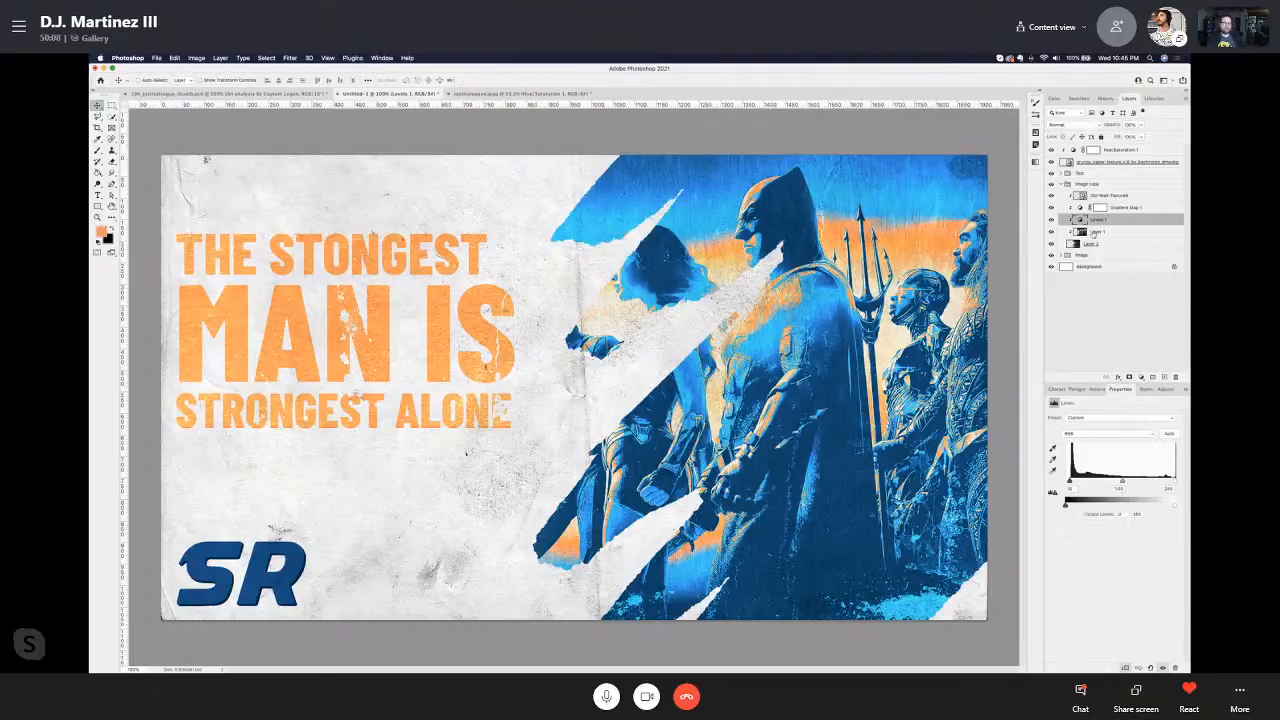
Step: Hide Gradient Map 1 in the Image copy group and delete that group's brush-shape layer, Layer 2
click(1053, 208)
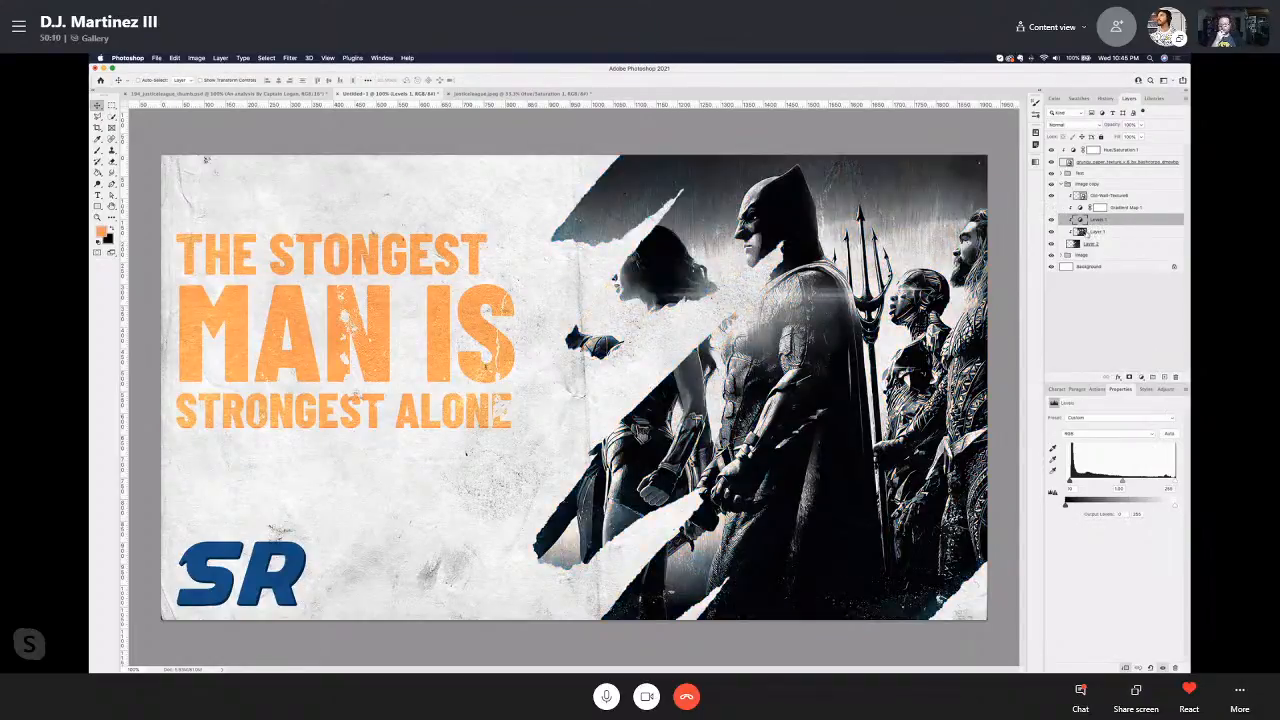
click(1090, 231)
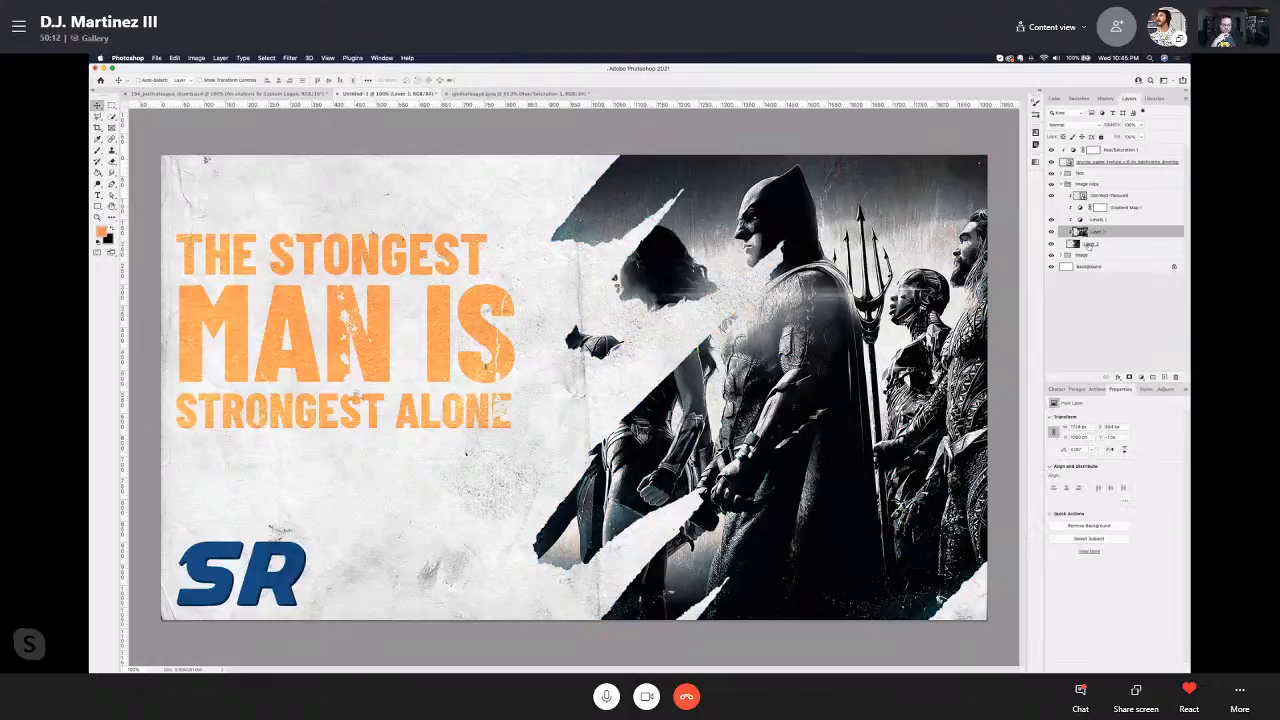
click(1091, 244)
double_click(1093, 245)
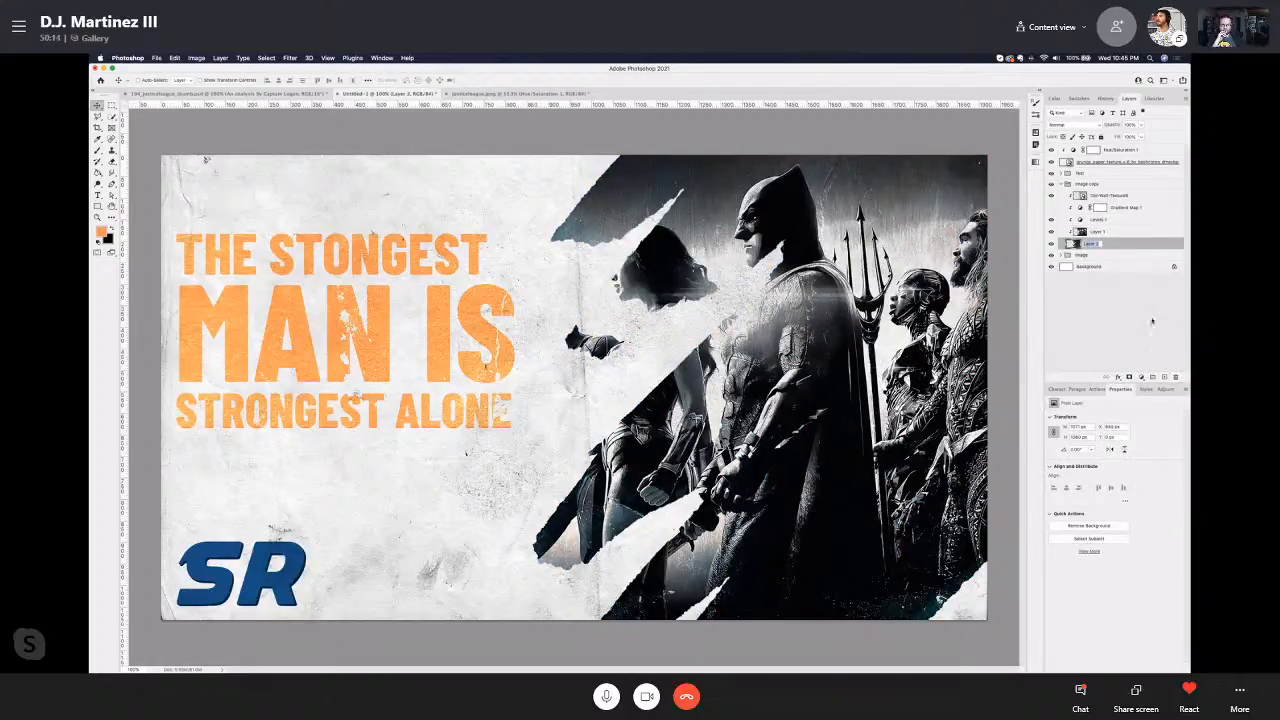
click(1176, 377)
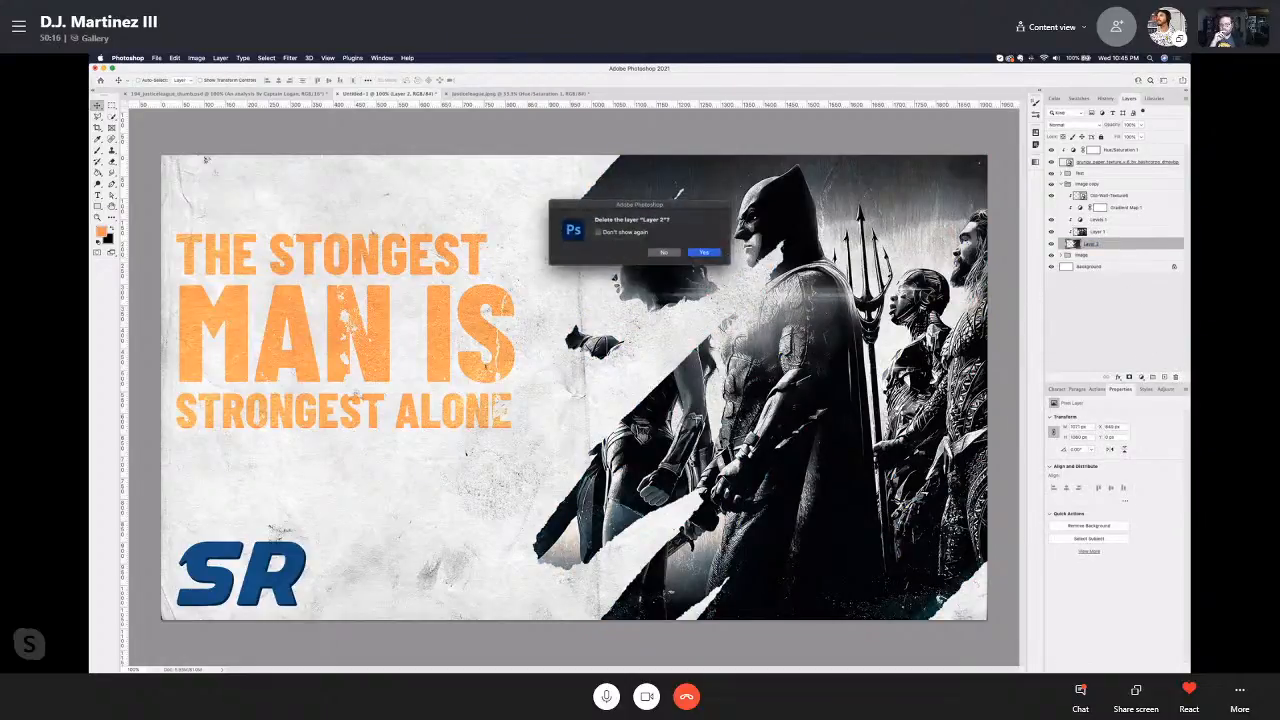
click(704, 252)
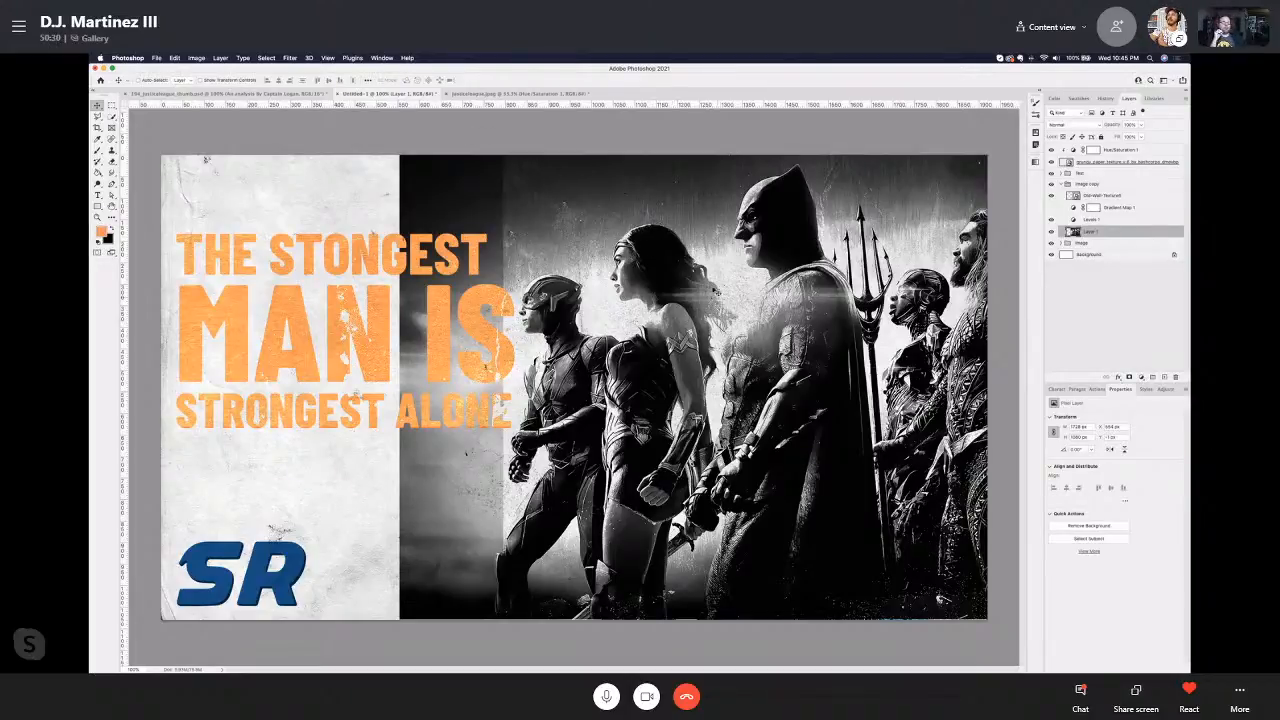
Step: Select the heroes in the copied Layer 1 photo with the Subject command and inspect the selection edges around their legs
click(267, 58)
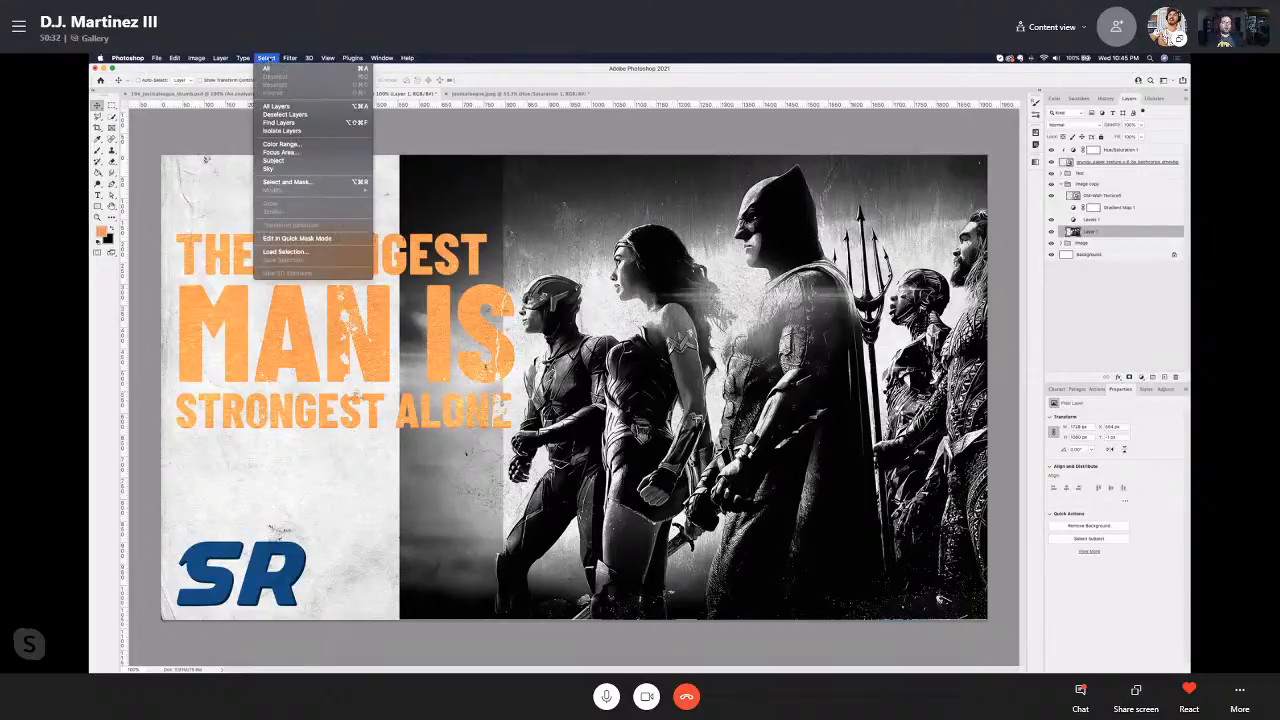
click(274, 160)
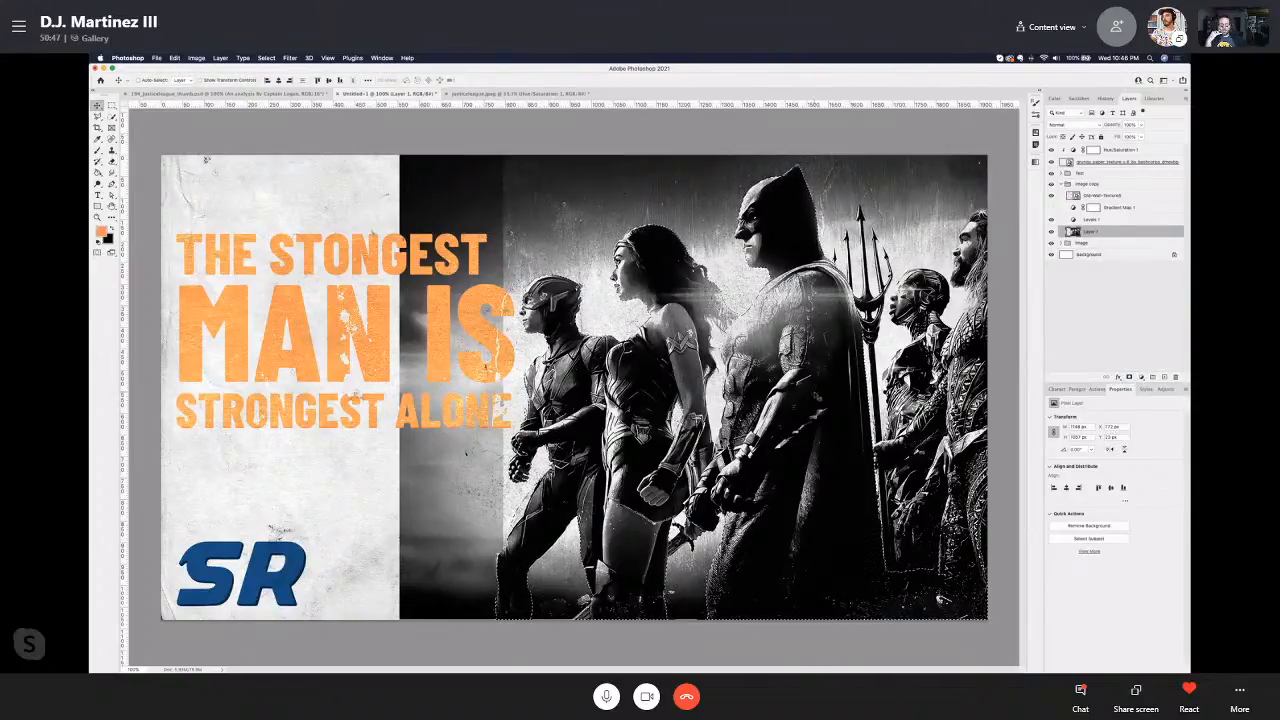
scroll(700, 525, up, 5)
scroll(700, 525, down, 3)
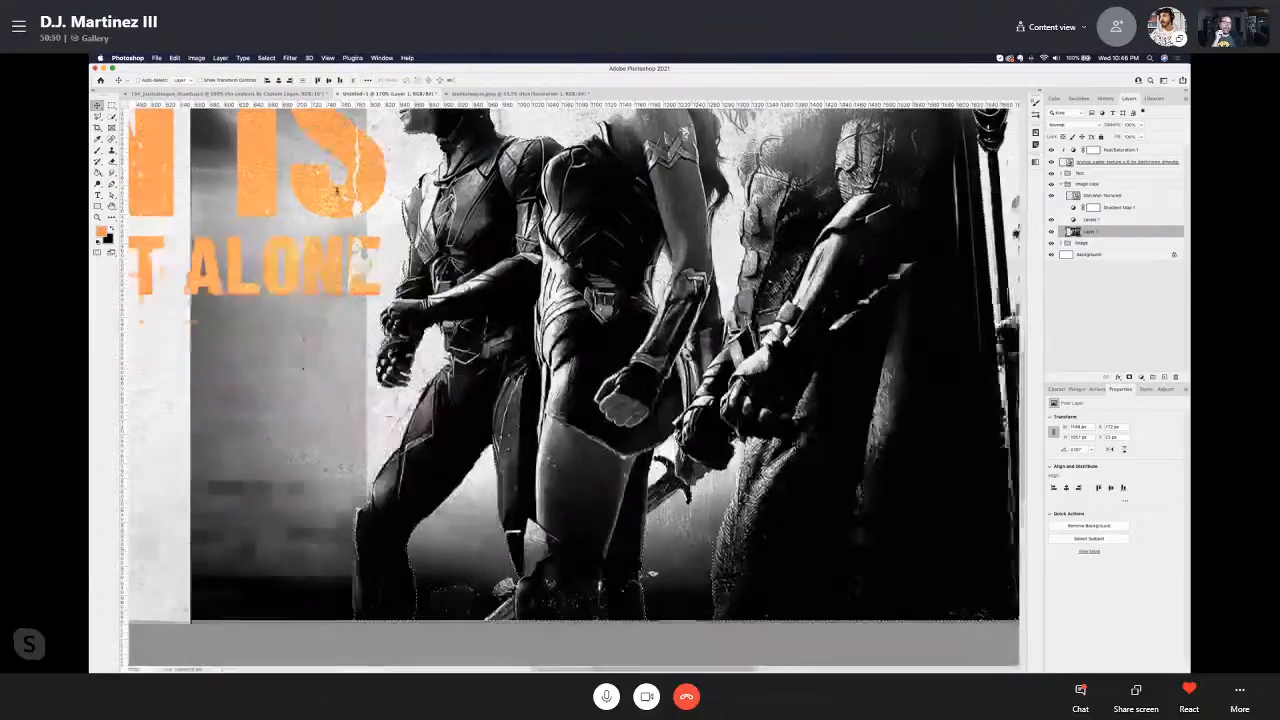
scroll(700, 456, up, 3)
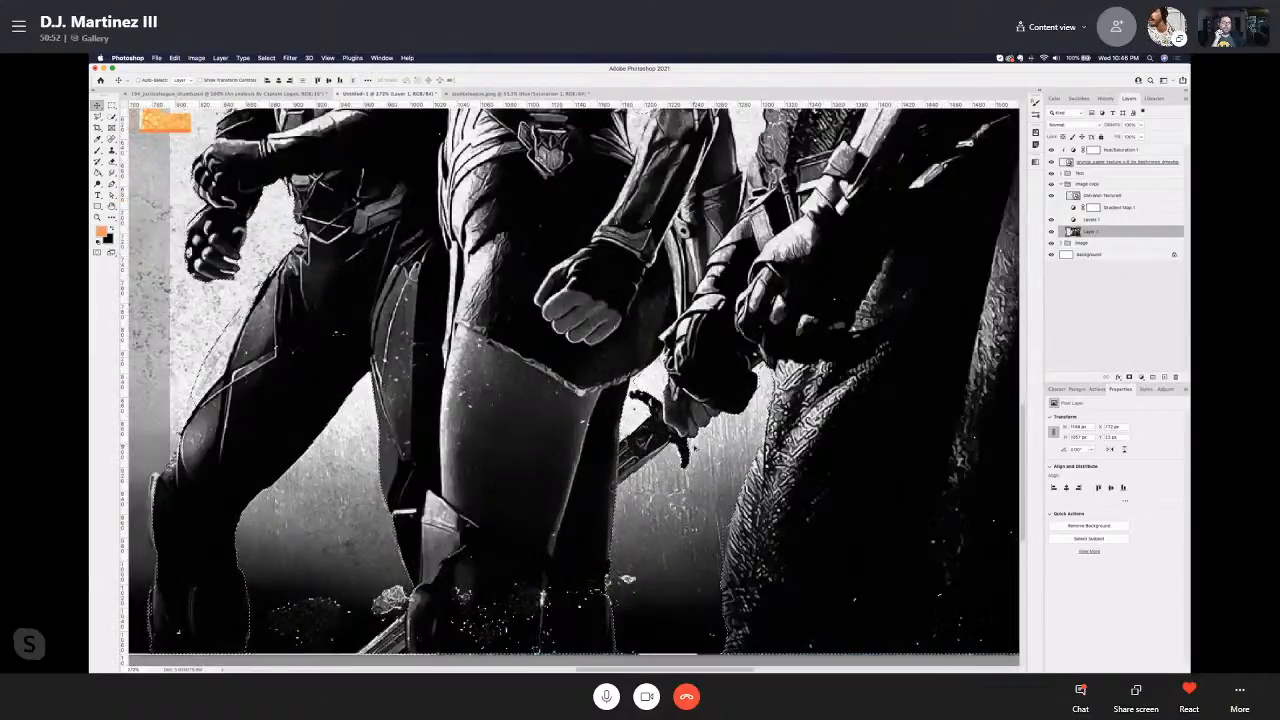
scroll(692, 443, down, 5)
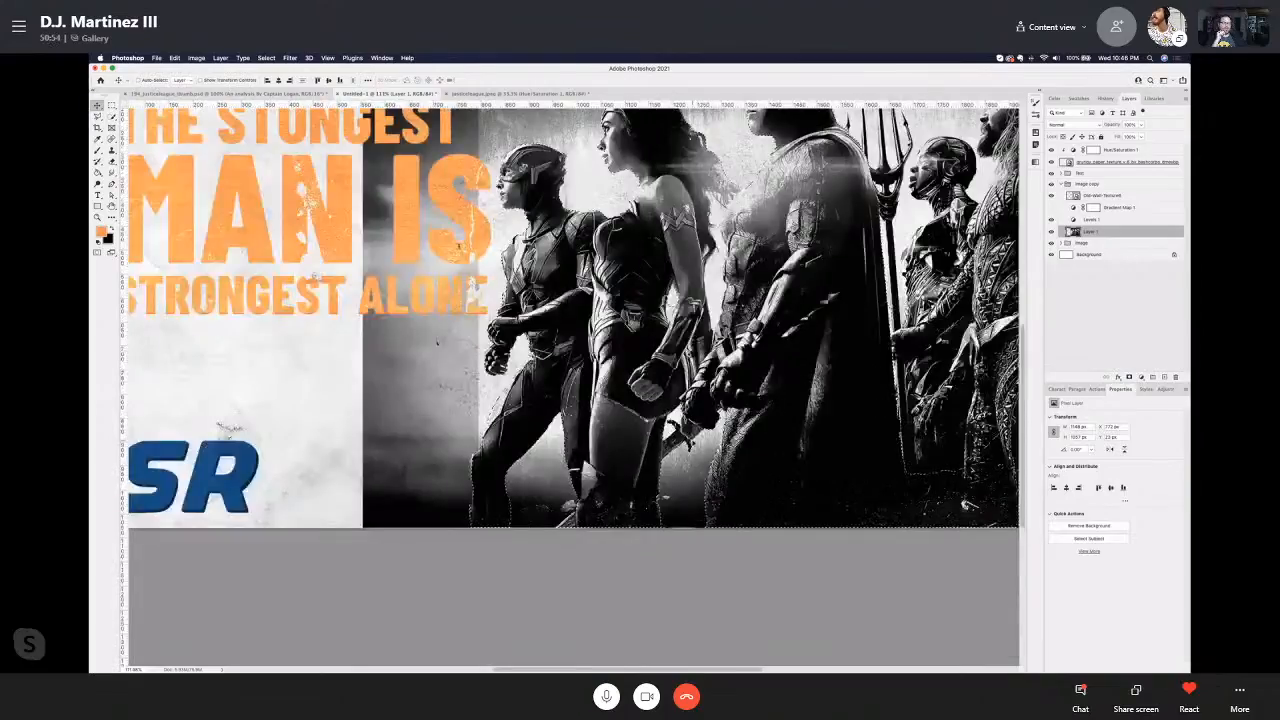
scroll(692, 443, up, 2)
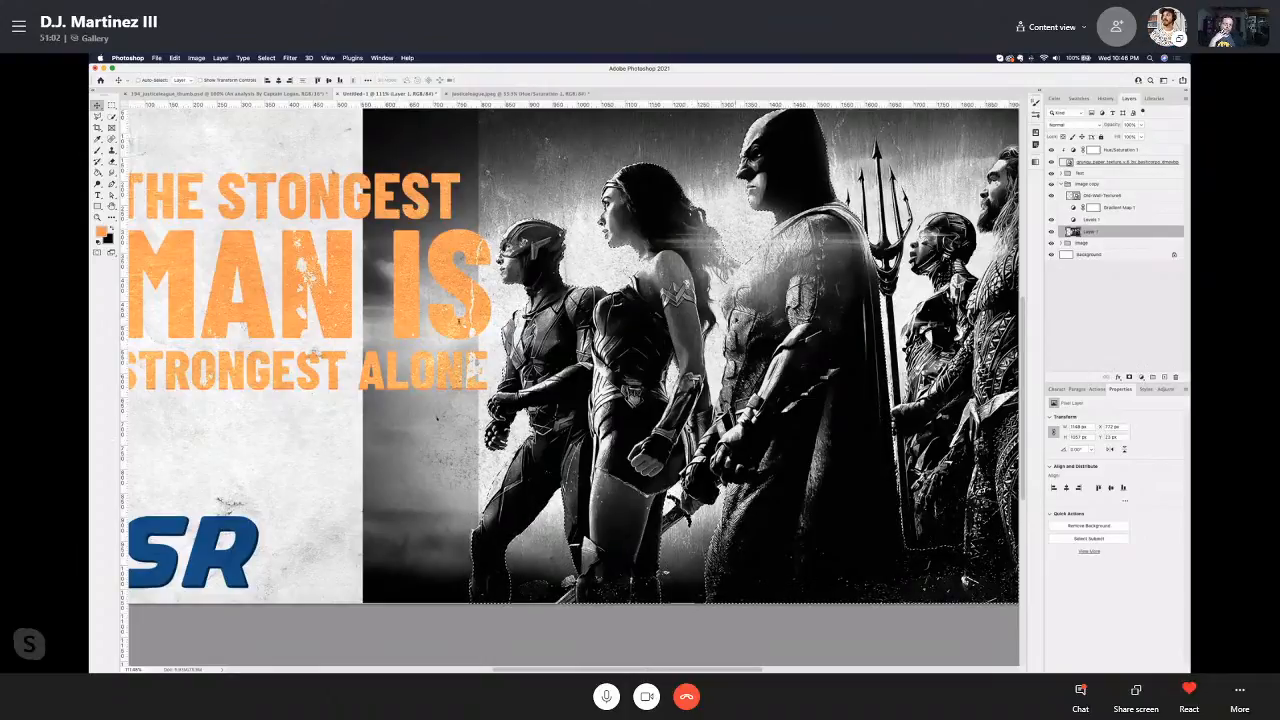
Step: Subtract the bright background gap between Wonder Woman's arm and waist from the hero selection using the Polygonal Lasso
scroll(744, 315, up, 3)
click(97, 117)
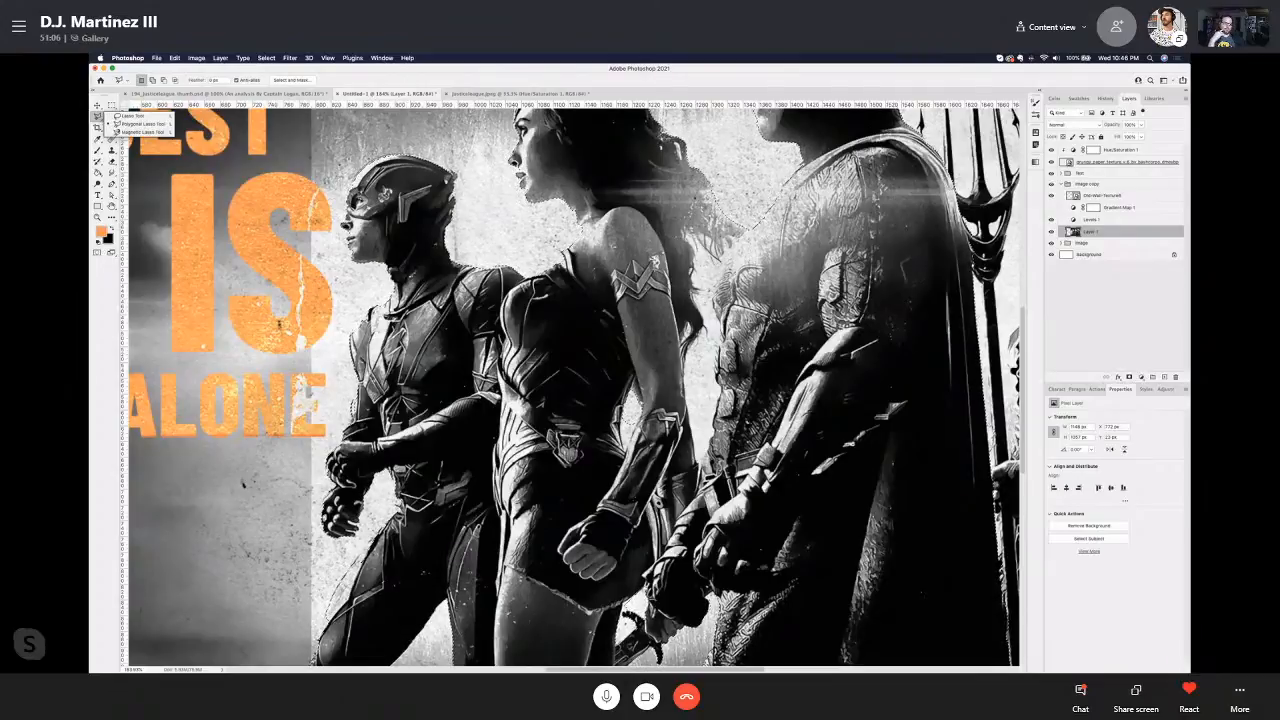
scroll(622, 303, down, 5)
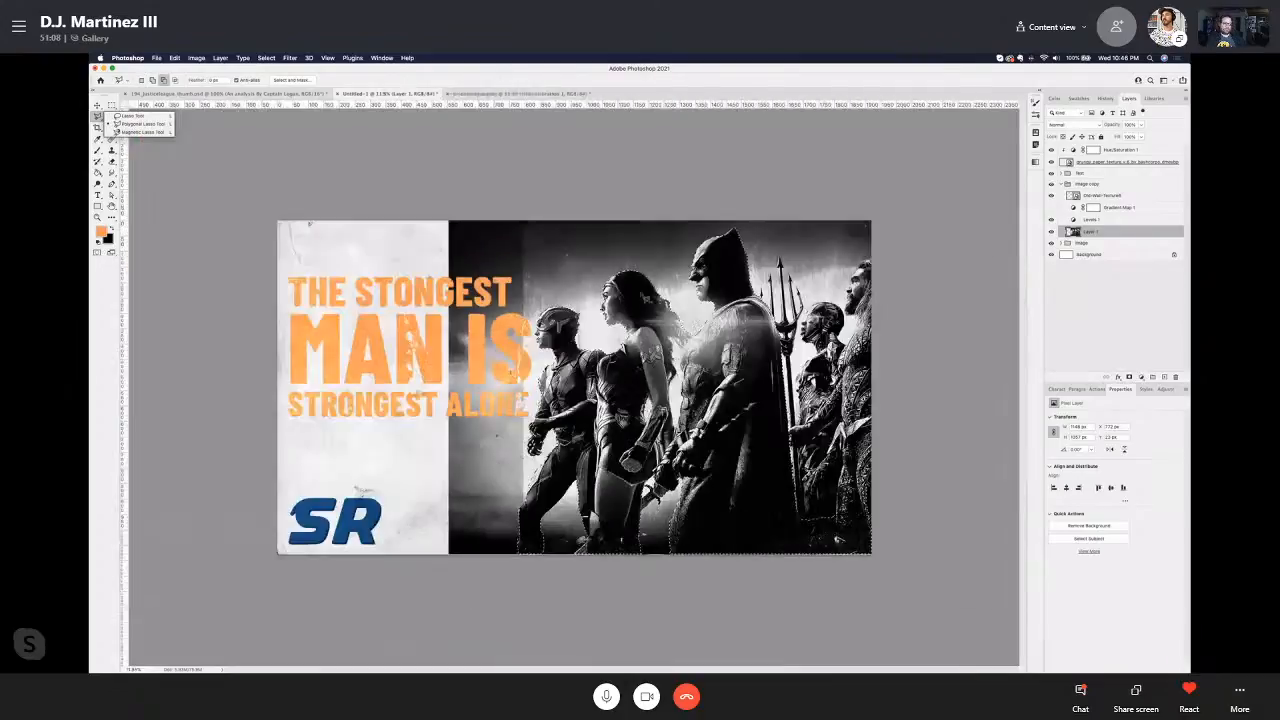
scroll(635, 402, up, 10)
scroll(573, 386, down, 2)
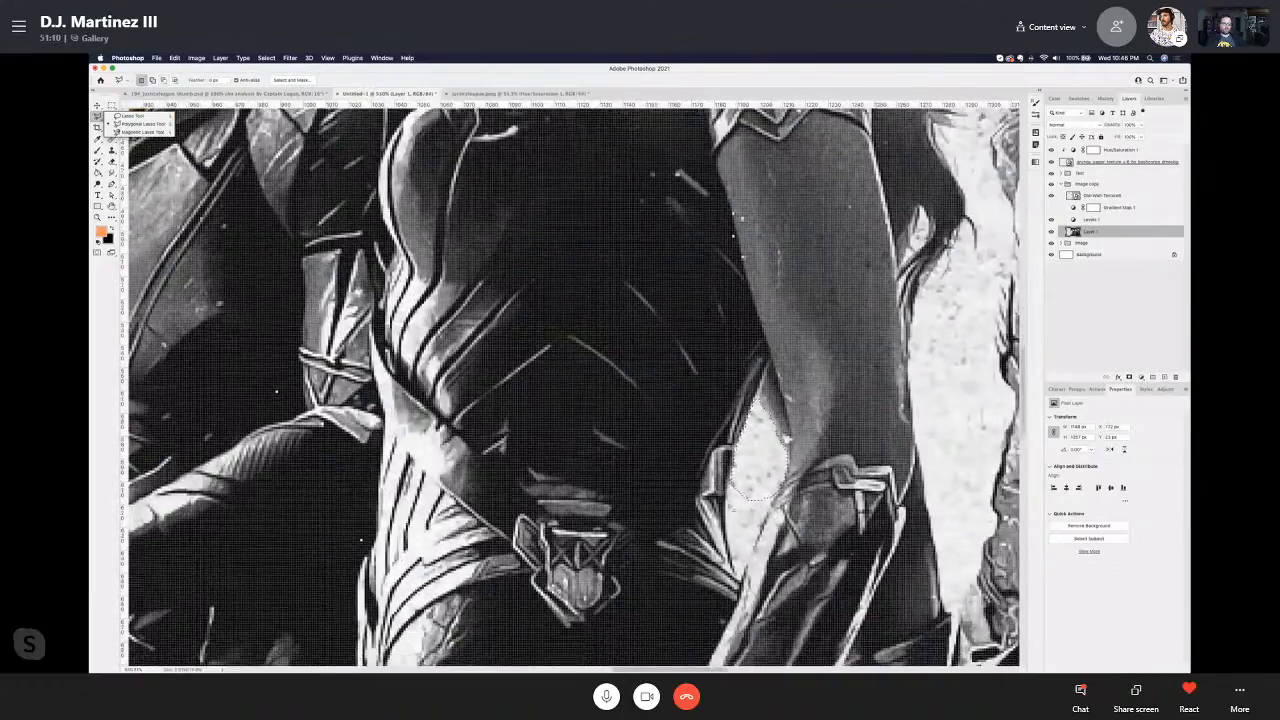
click(732, 499)
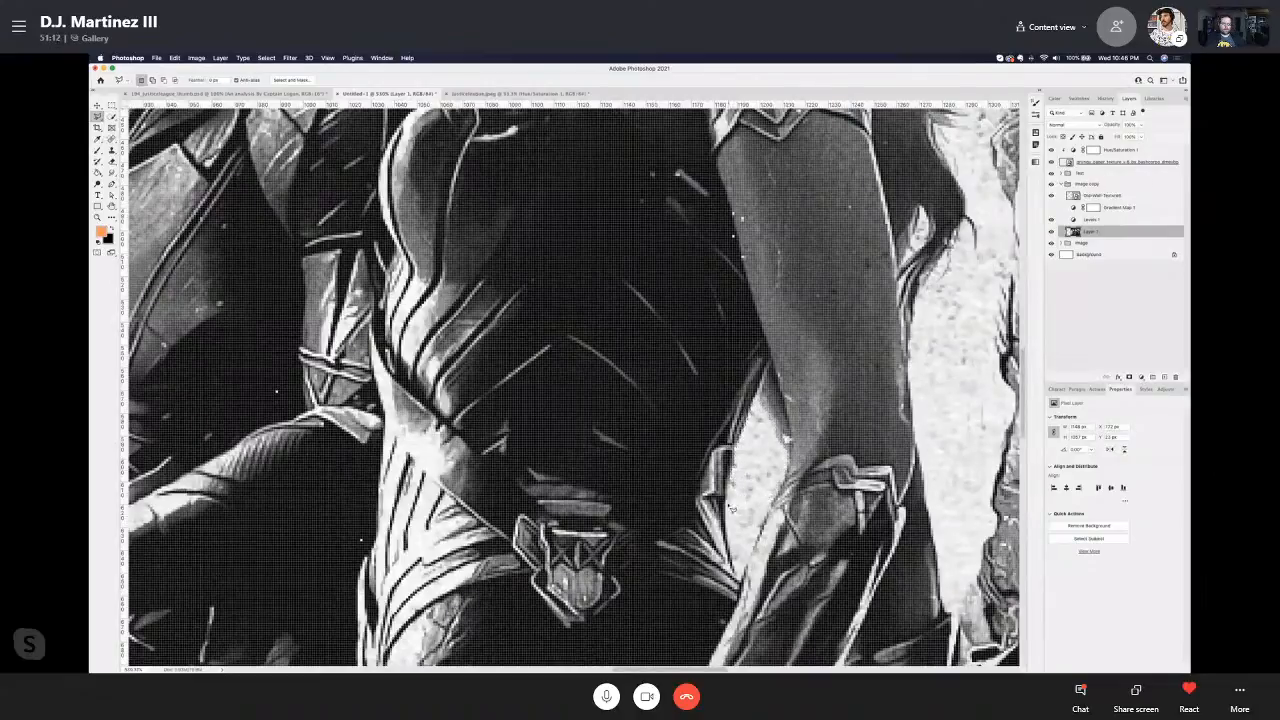
mouse_move(742, 562)
mouse_down()
mouse_move(742, 483)
mouse_move(757, 530)
mouse_up()
key(shift)
mouse_move(733, 483)
mouse_down()
mouse_move(737, 565)
mouse_move(782, 492)
mouse_move(775, 472)
mouse_move(742, 490)
mouse_up()
key(super+z)
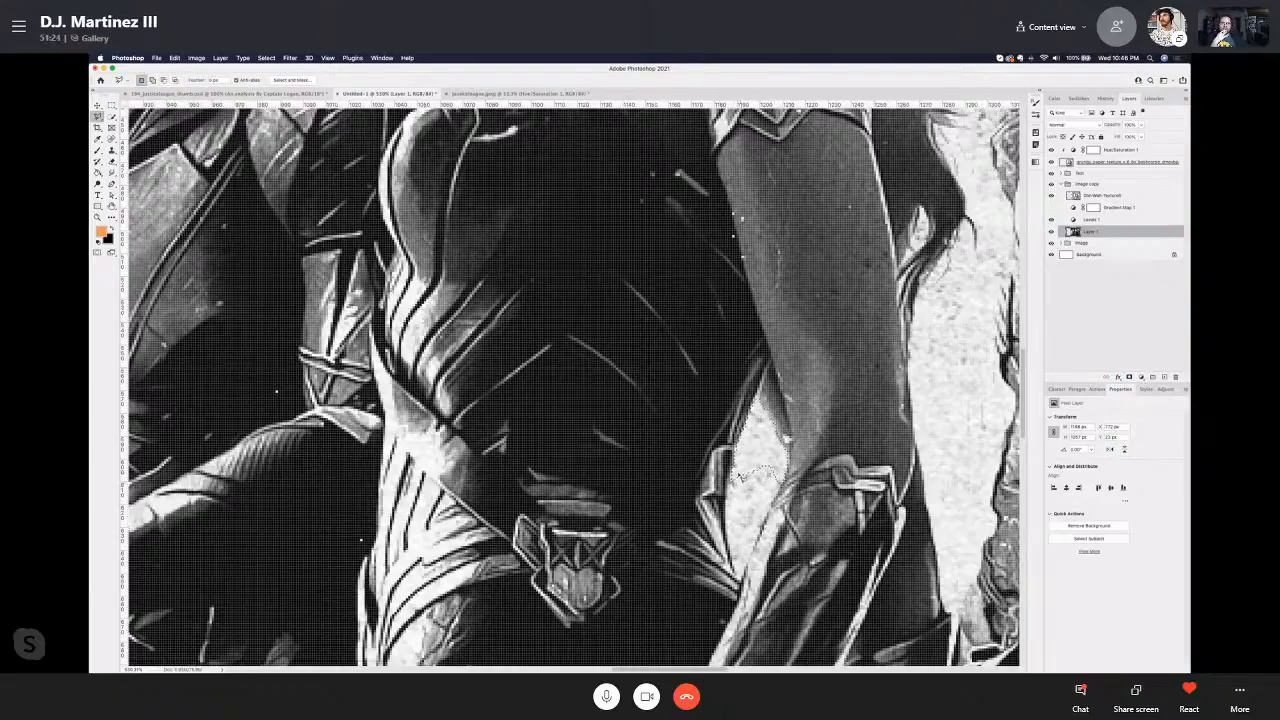
mouse_move(748, 566)
mouse_down()
mouse_move(784, 492)
mouse_move(757, 466)
mouse_move(740, 484)
mouse_up()
key(super+0)
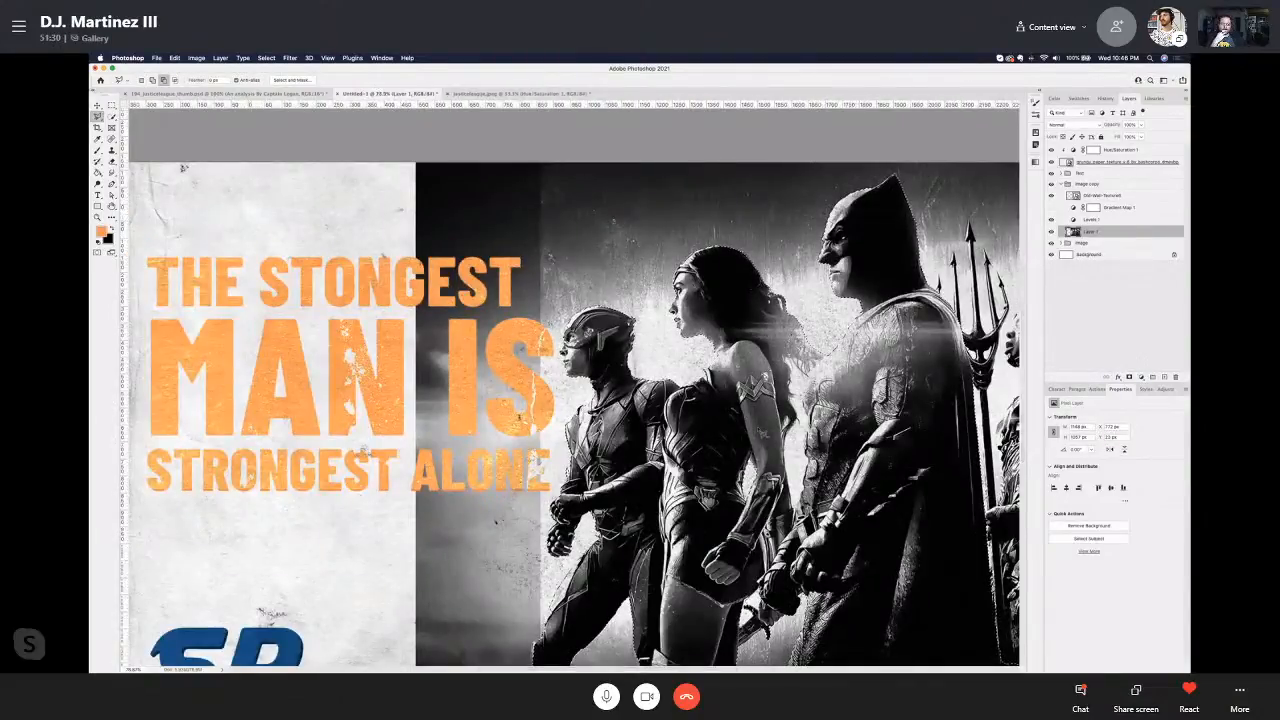
Step: Add a layer mask to the copied Layer 1 from the hero selection, cutting out the photo's background
key(super+0)
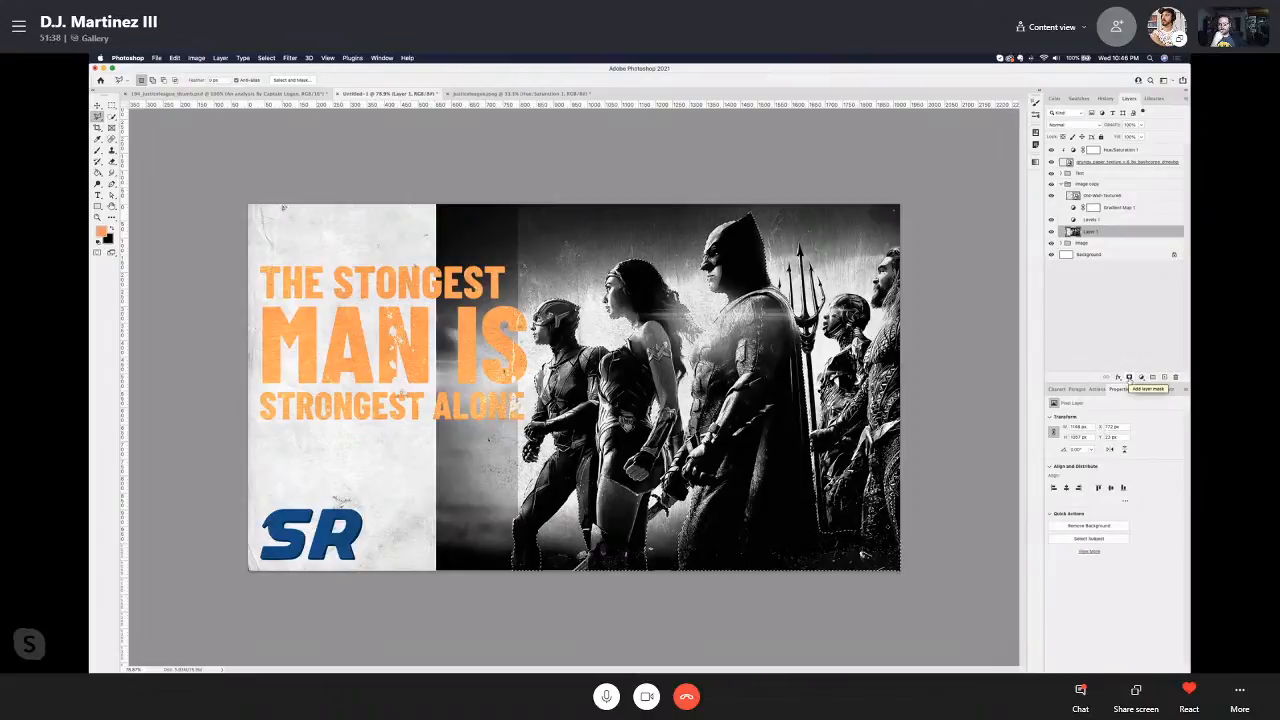
click(1129, 378)
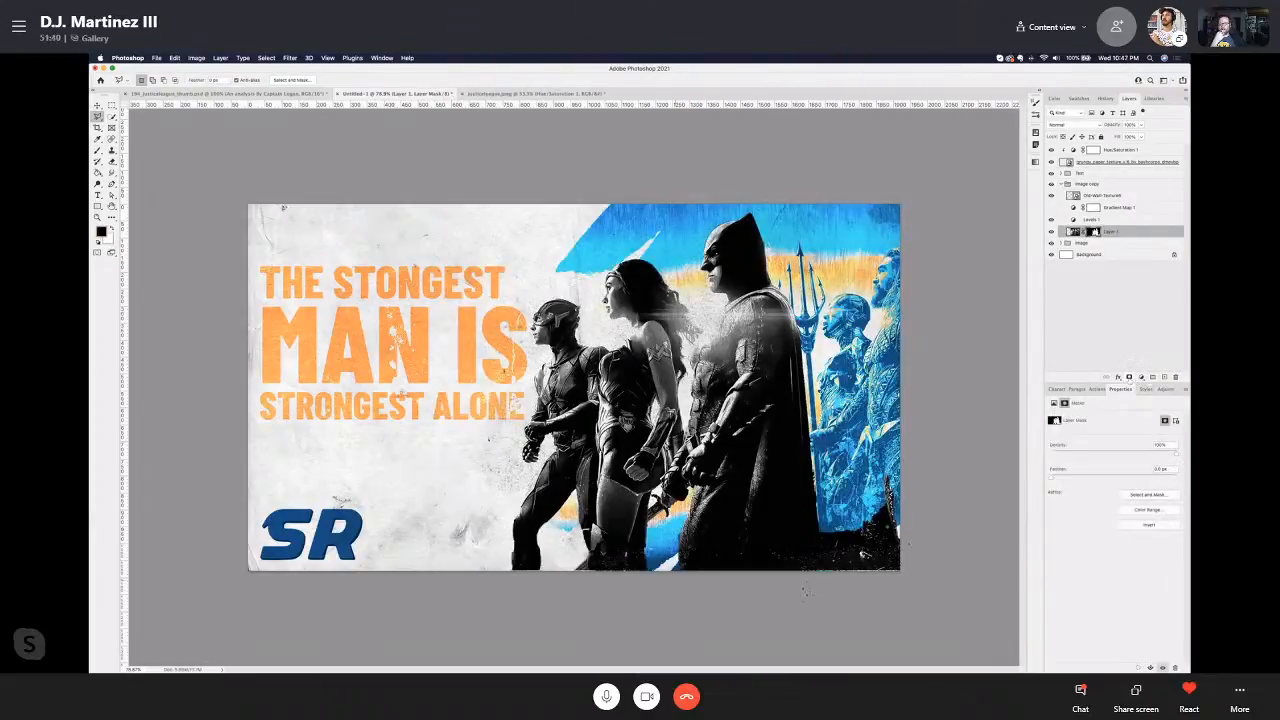
click(97, 105)
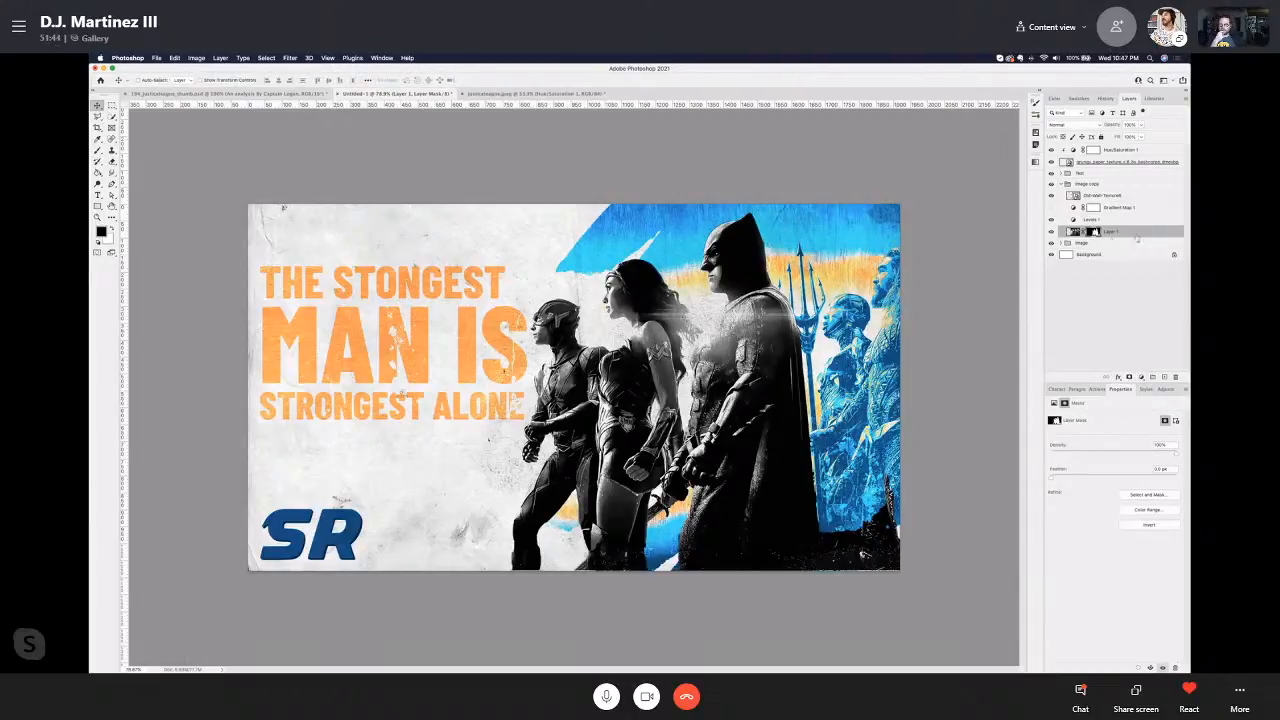
Step: Load the Image group's Layer 2 brush shape as a selection and paint black inside it on the copied Layer 1's mask with a large brush
click(1060, 243)
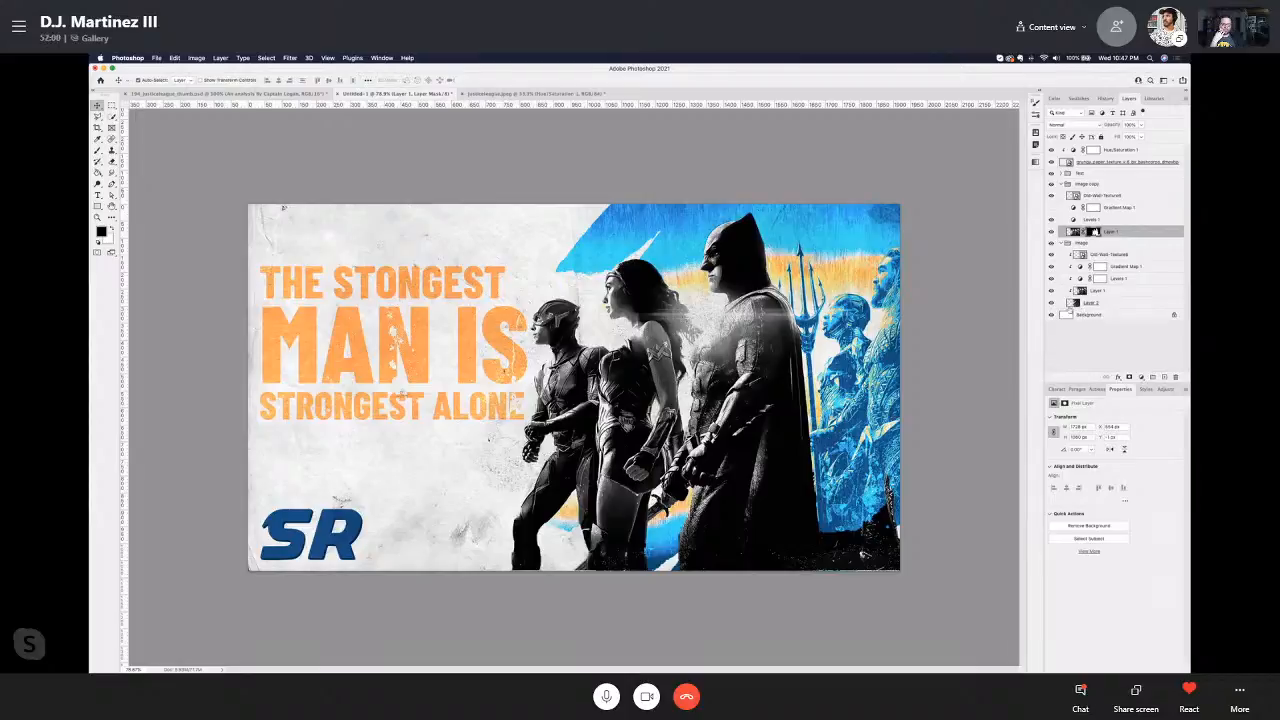
ctrl+click(1074, 303)
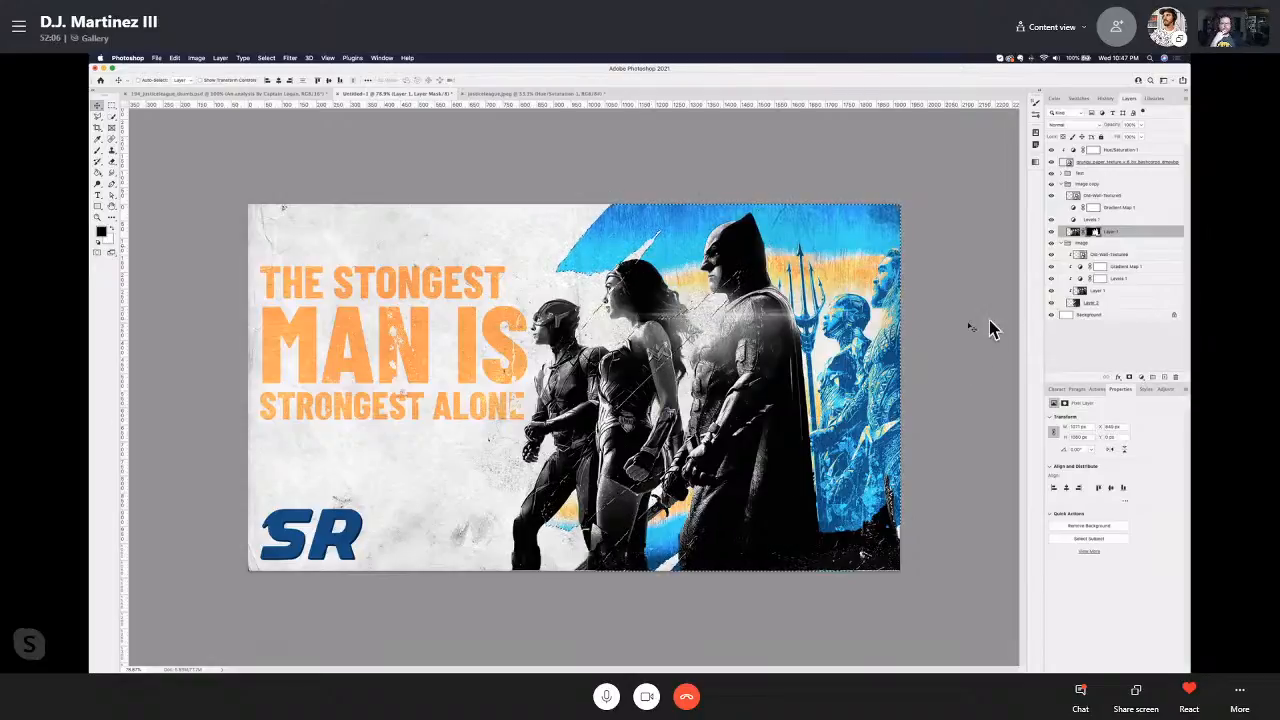
click(1095, 233)
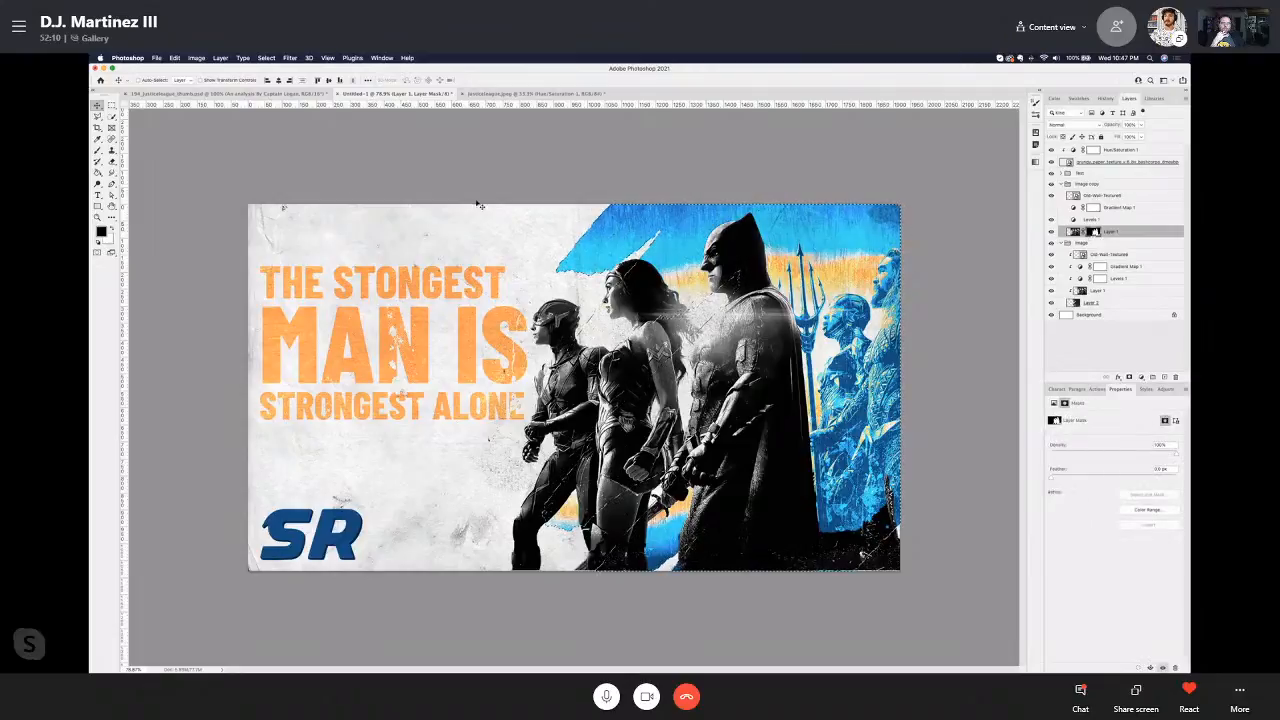
click(98, 150)
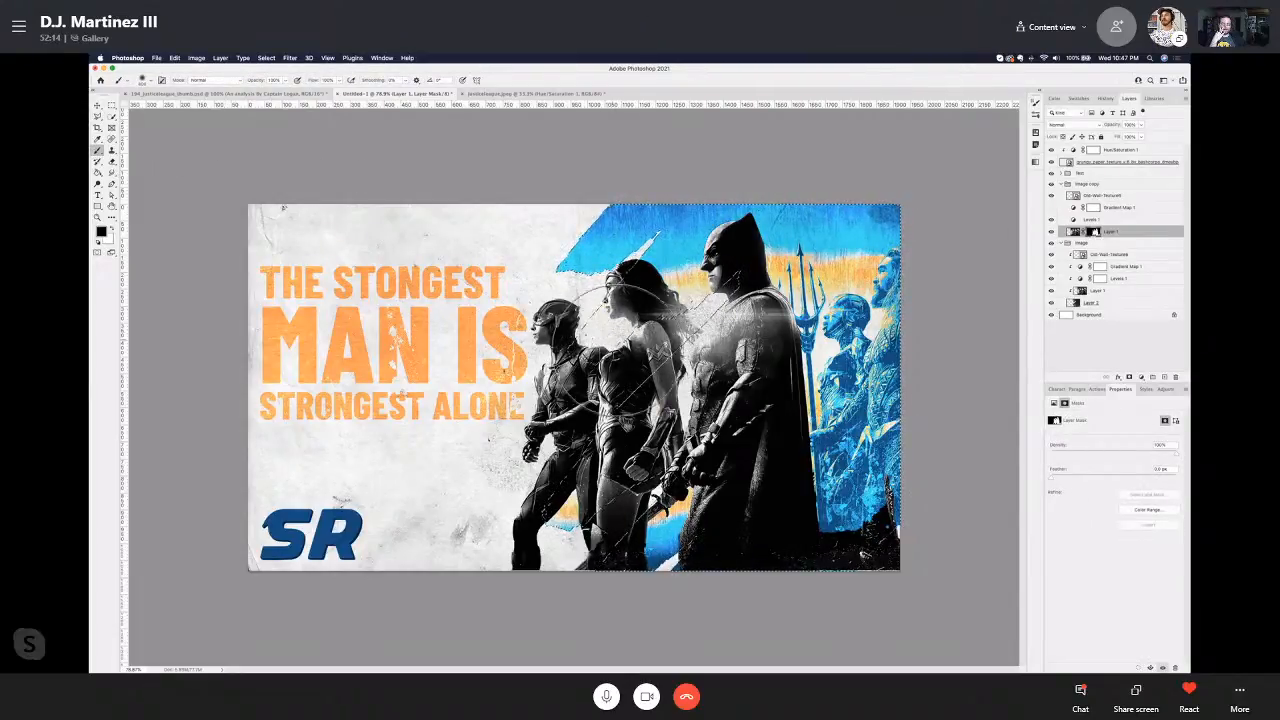
key(bracketright)
key(bracketright)
key(bracketright)
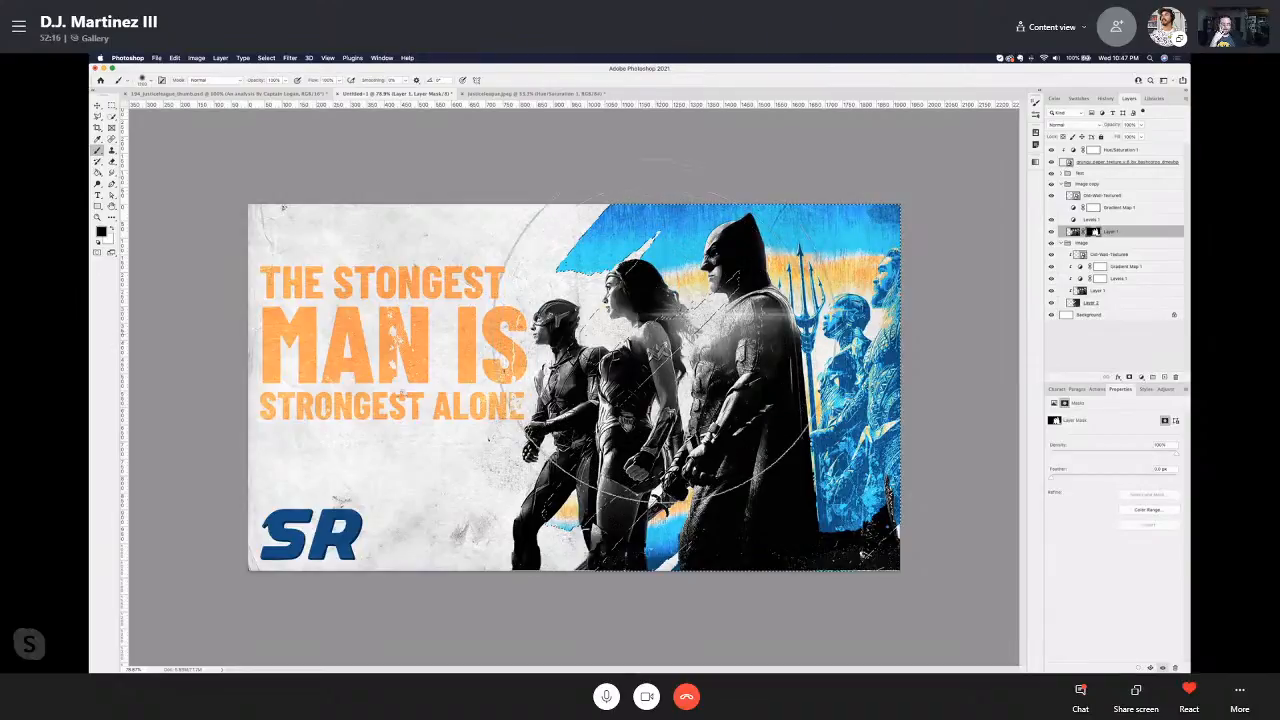
mouse_move(628, 387)
mouse_down()
mouse_move(655, 342)
mouse_move(655, 312)
mouse_move(665, 322)
mouse_move(645, 352)
mouse_move(665, 282)
mouse_move(605, 462)
mouse_move(650, 357)
mouse_move(605, 452)
mouse_move(705, 437)
mouse_move(825, 442)
mouse_move(1075, 542)
mouse_move(1035, 522)
mouse_move(715, 462)
mouse_move(740, 352)
mouse_move(715, 297)
mouse_move(665, 272)
mouse_move(575, 362)
mouse_move(765, 542)
mouse_move(665, 512)
mouse_move(720, 422)
mouse_move(685, 372)
mouse_move(656, 424)
mouse_up()
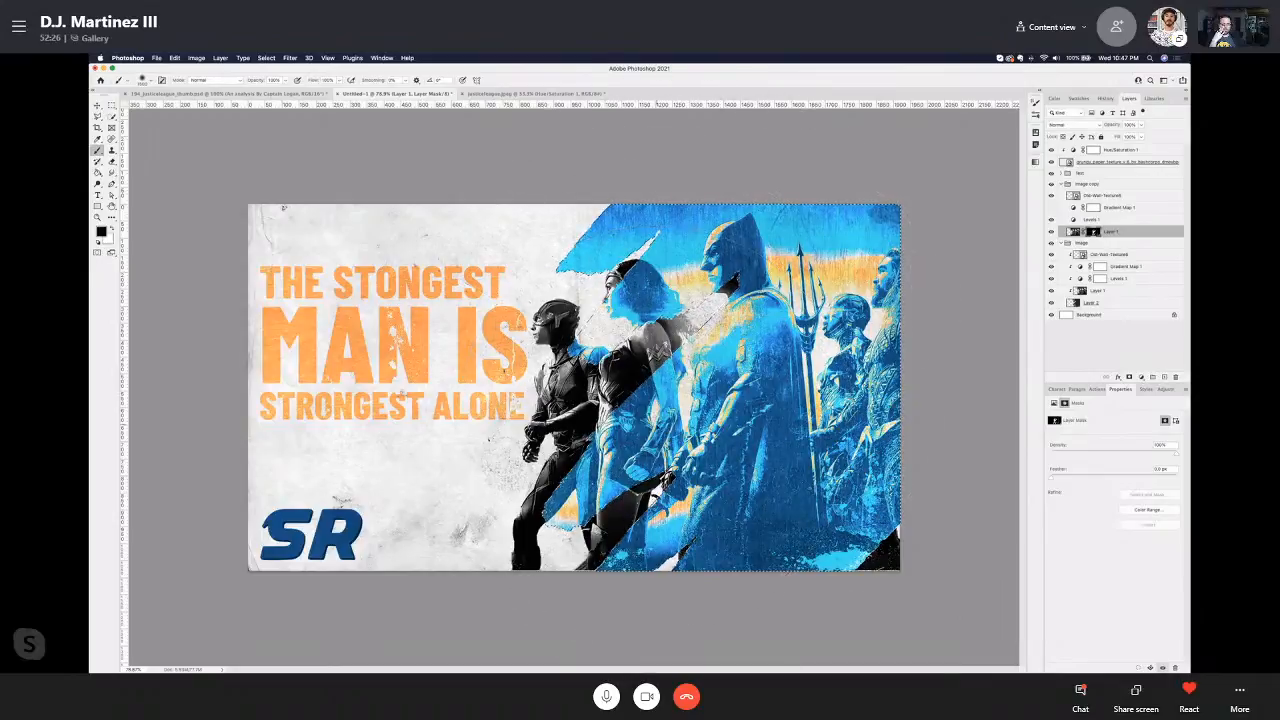
Step: Check the finished reference thumbnail and paint black on the copied Layer 1's mask to hide the dark fragment in the lower-right corner of the canvas
click(221, 94)
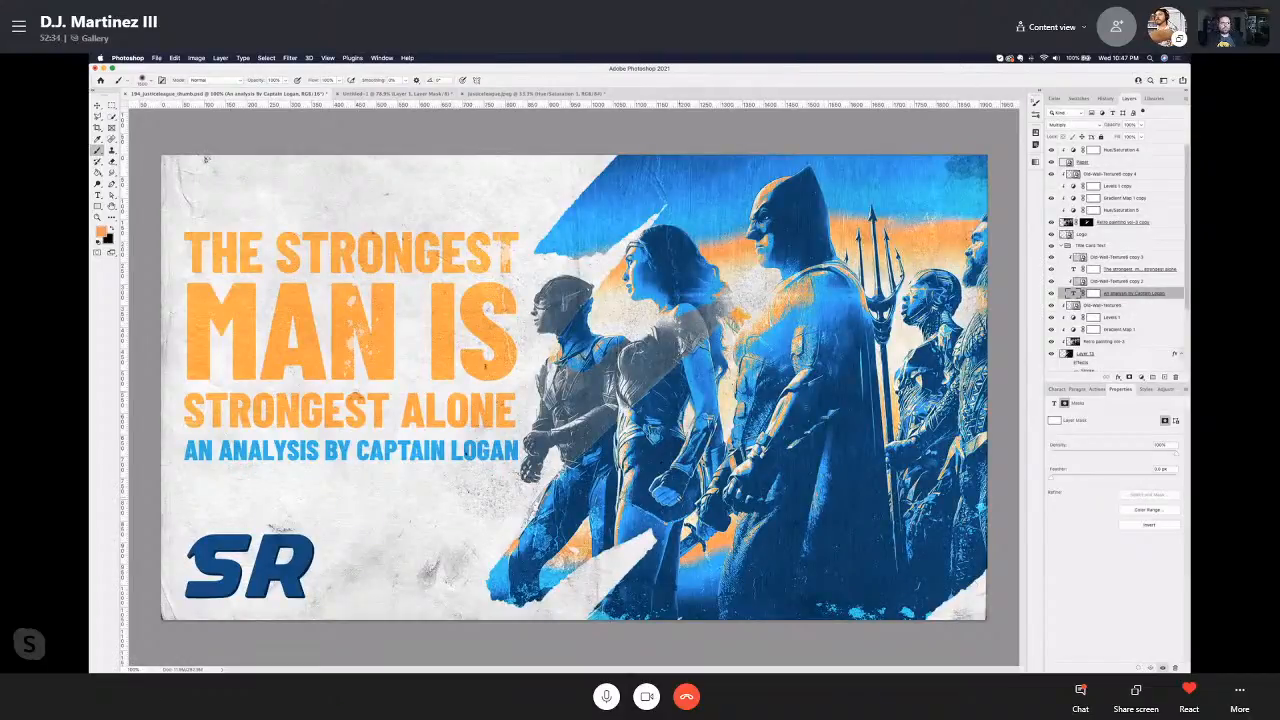
click(500, 93)
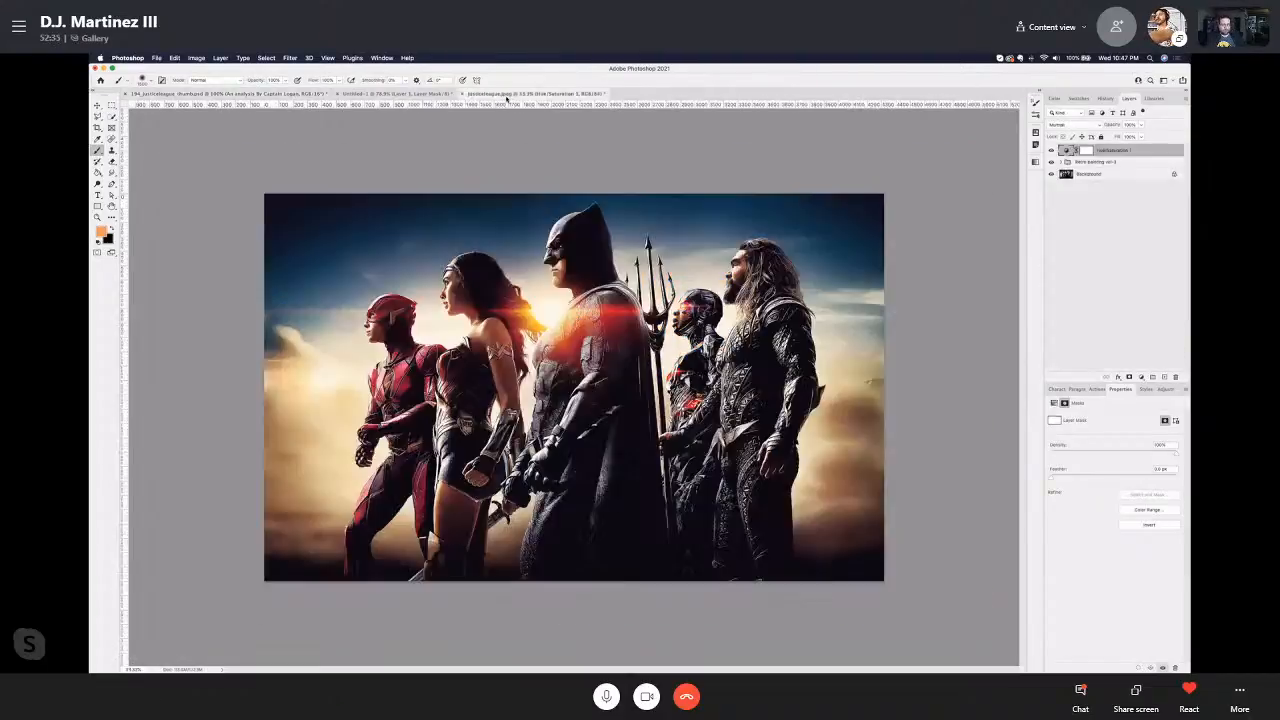
click(372, 93)
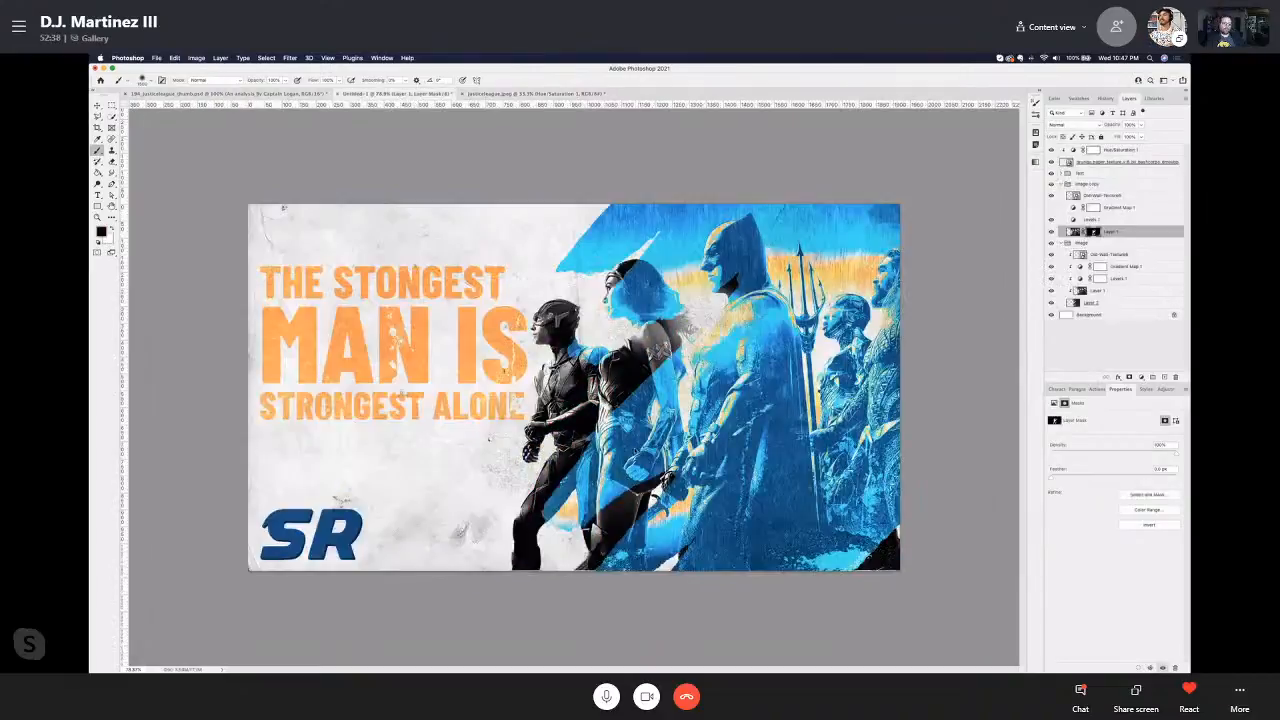
key(bracketleft)
key(bracketleft)
key(bracketleft)
key(bracketleft)
key(bracketleft)
key(bracketleft)
key(bracketleft)
key(bracketright)
key(bracketright)
key(bracketright)
key(bracketright)
key(bracketright)
key(bracketright)
key(bracketright)
key(bracketright)
drag(887, 543, 868, 570)
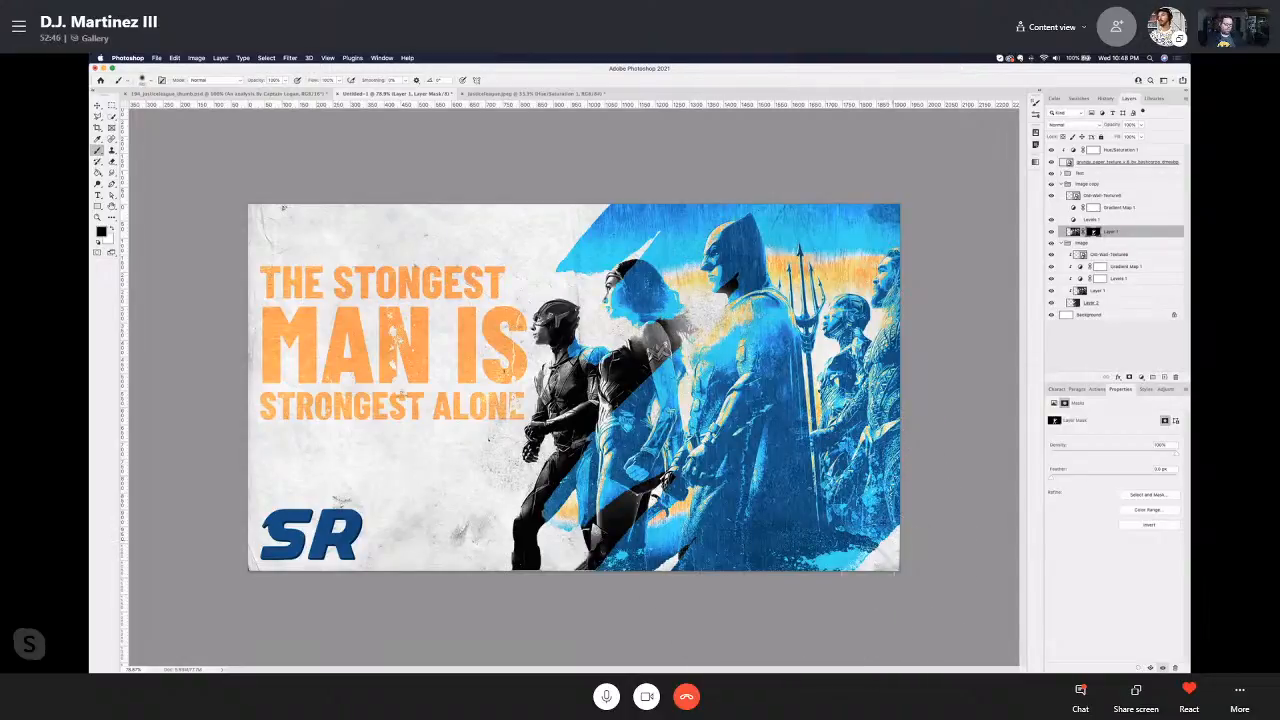
Step: Paint black on the copied Layer 1's mask to hide Wonder Woman's legs outside the brush shape and softly fade out the Flash's lower legs
mouse_move(701, 548)
mouse_down()
mouse_move(652, 505)
mouse_move(574, 572)
mouse_move(625, 525)
mouse_move(630, 555)
mouse_move(609, 538)
mouse_up()
key(bracketright)
key(bracketright)
key(bracketright)
key(bracketright)
key(bracketright)
key(bracketright)
key(bracketright)
drag(537, 615, 503, 618)
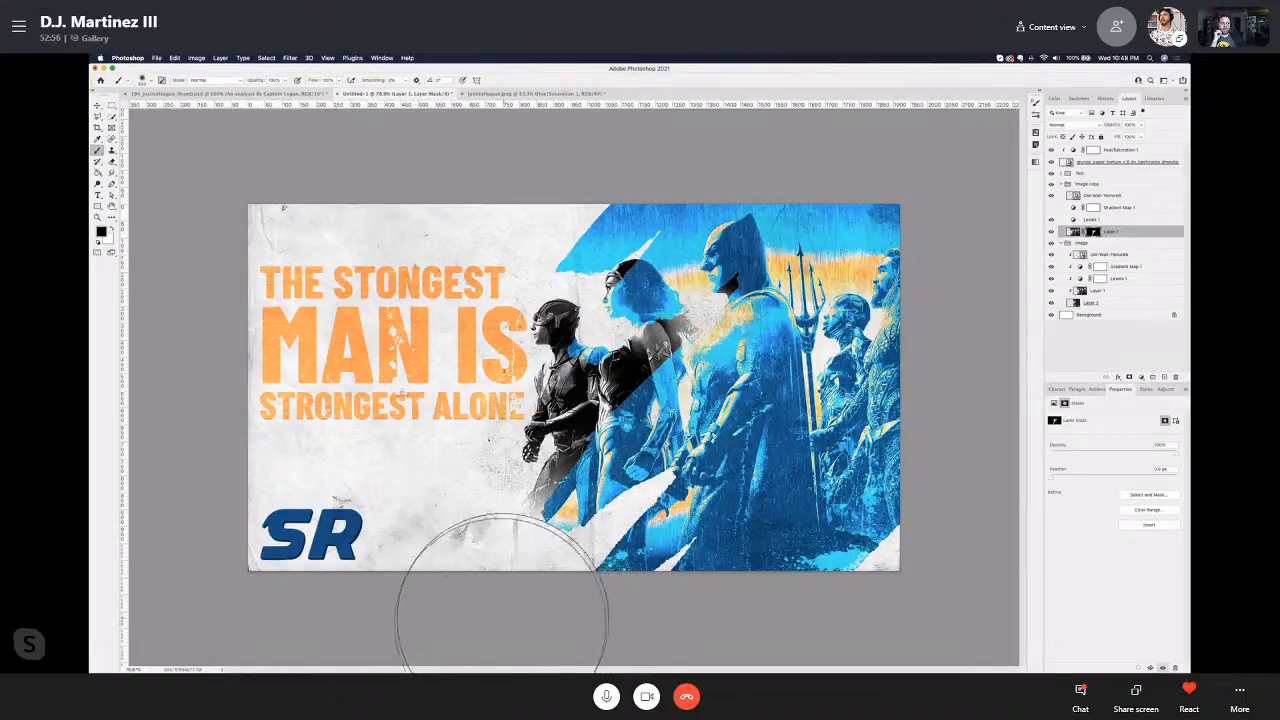
drag(507, 547, 504, 577)
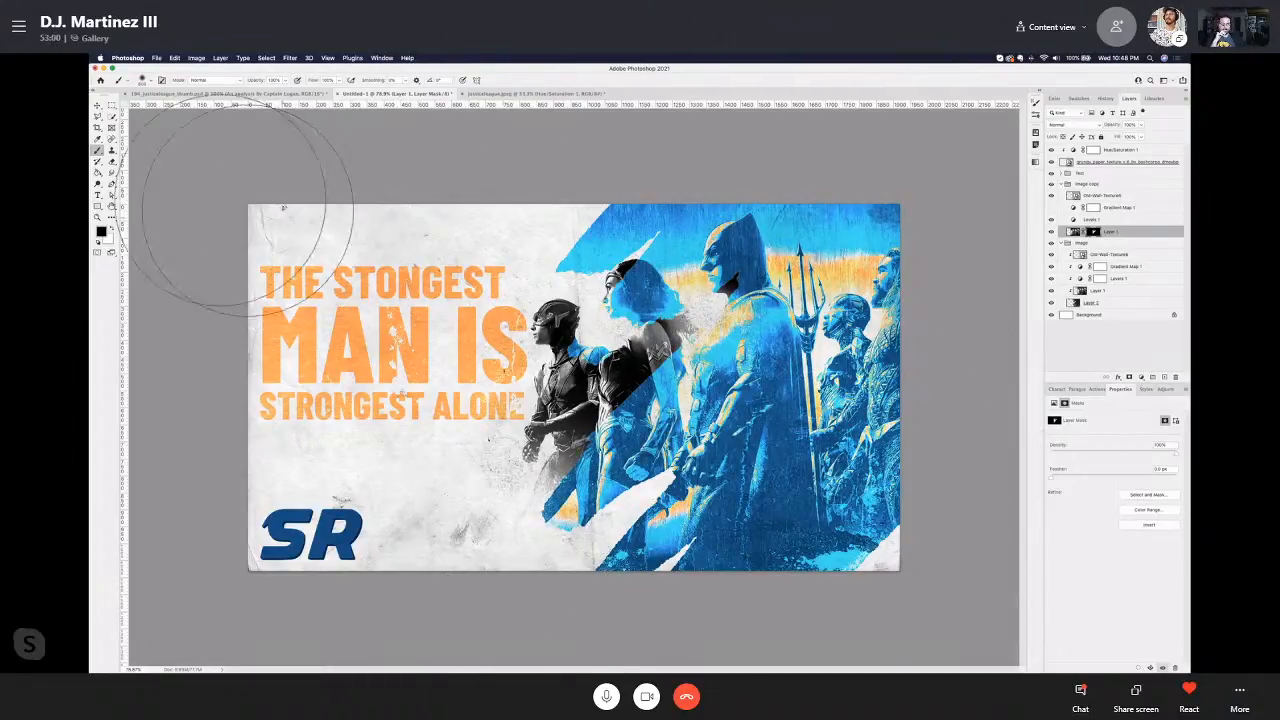
Step: Step back and forth through the last mask strokes to compare the Flash's legs with and without the fade, keeping the faded version
click(97, 106)
scroll(816, 488, down, 4)
scroll(817, 489, up, 4)
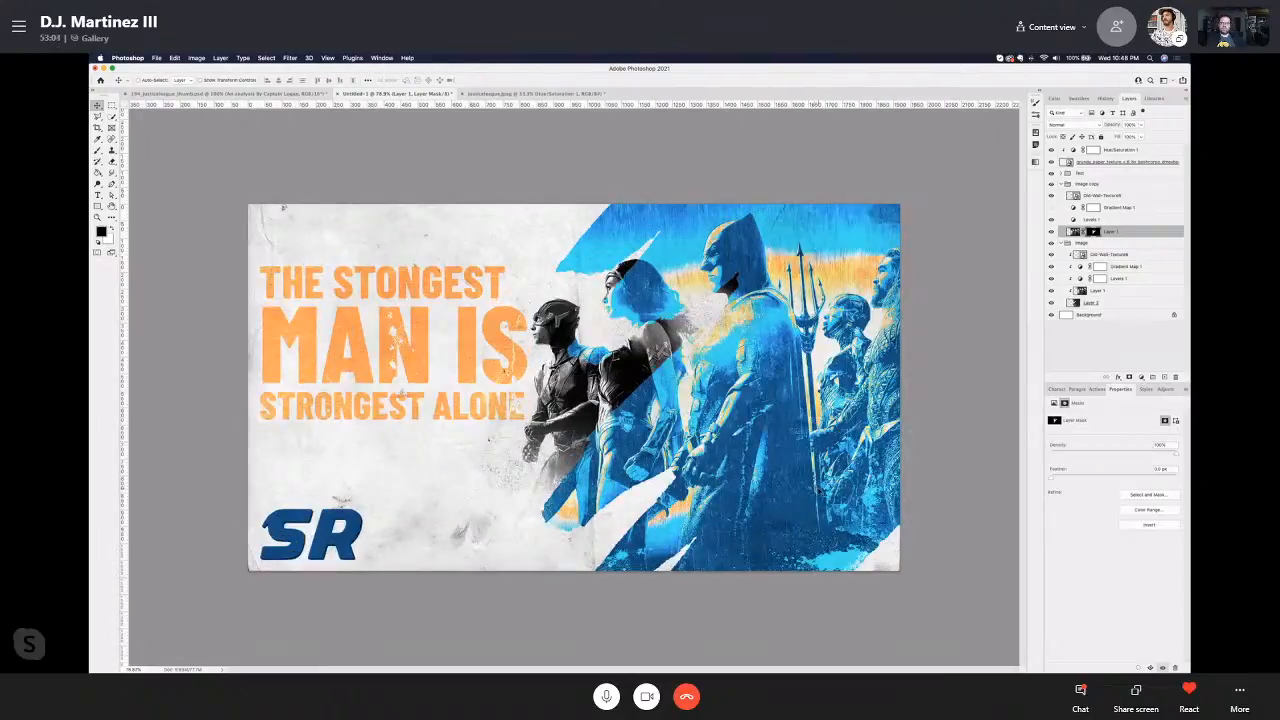
key(super+z)
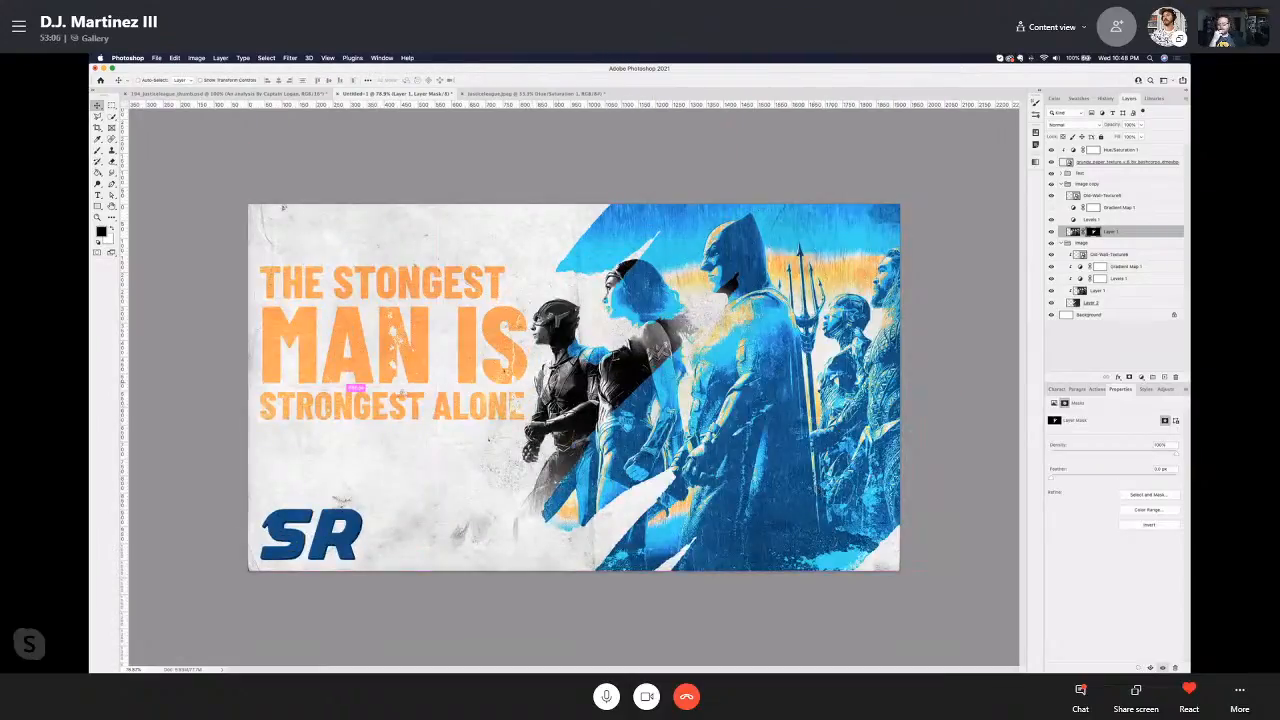
key(super+shift+z)
key(super+z)
key(super+z)
key(super+z)
key(super+z)
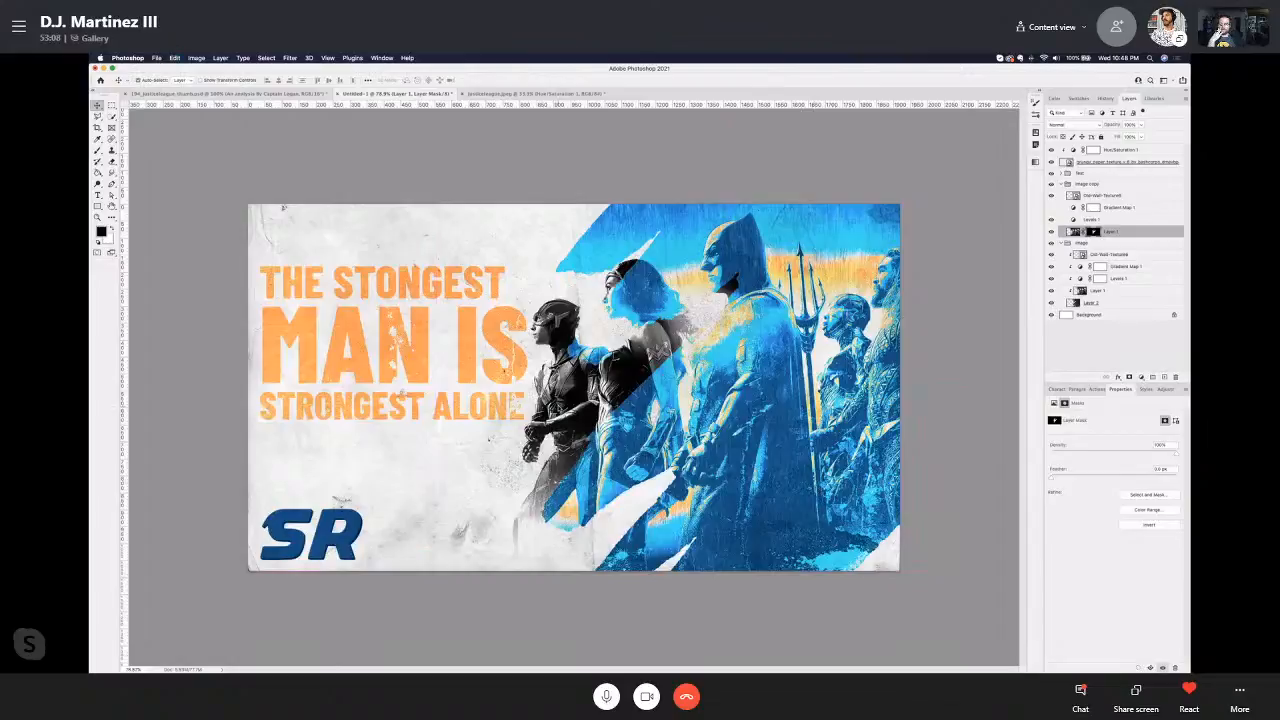
key(super+z)
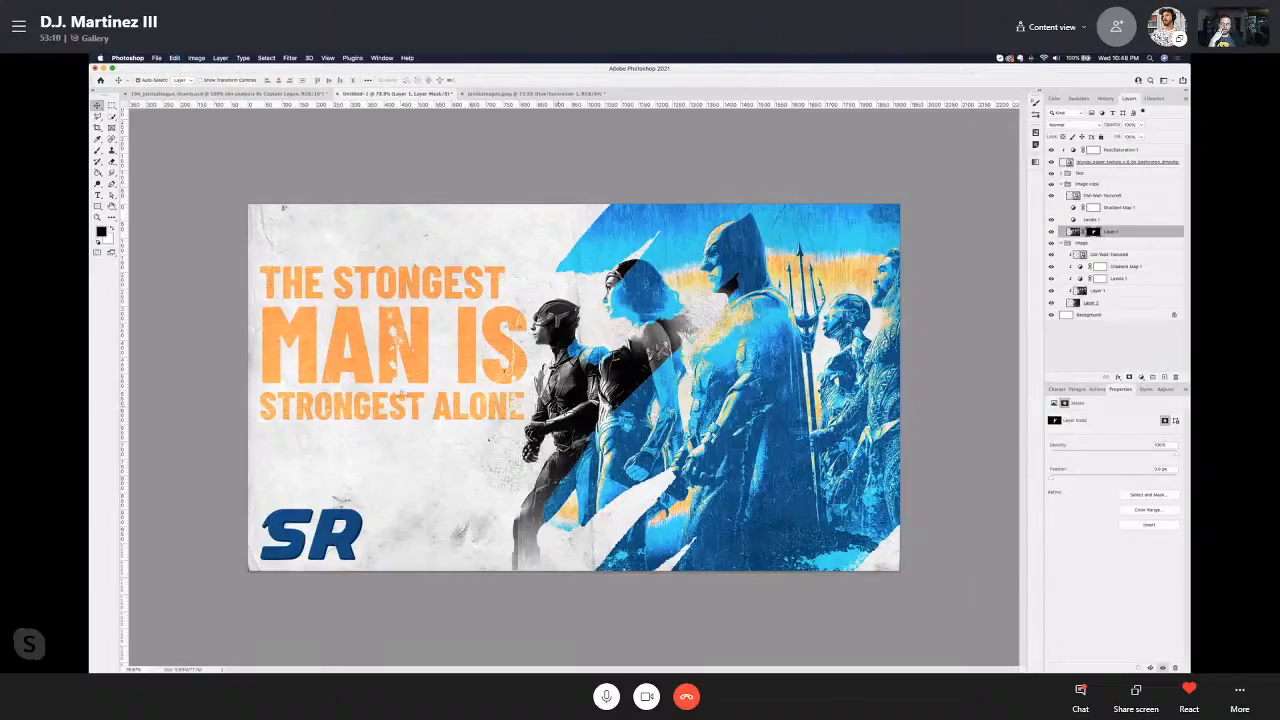
key(super+z)
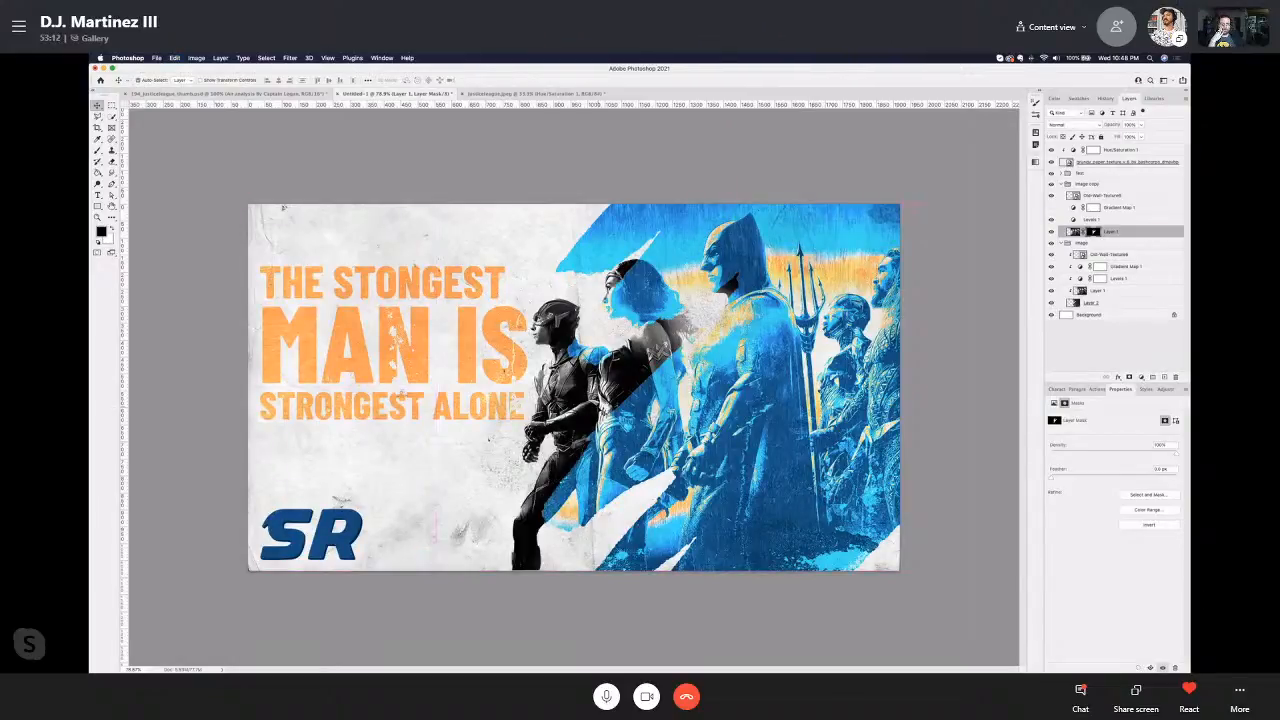
key(super+shift+z)
key(super+shift+z)
key(super+shift+z)
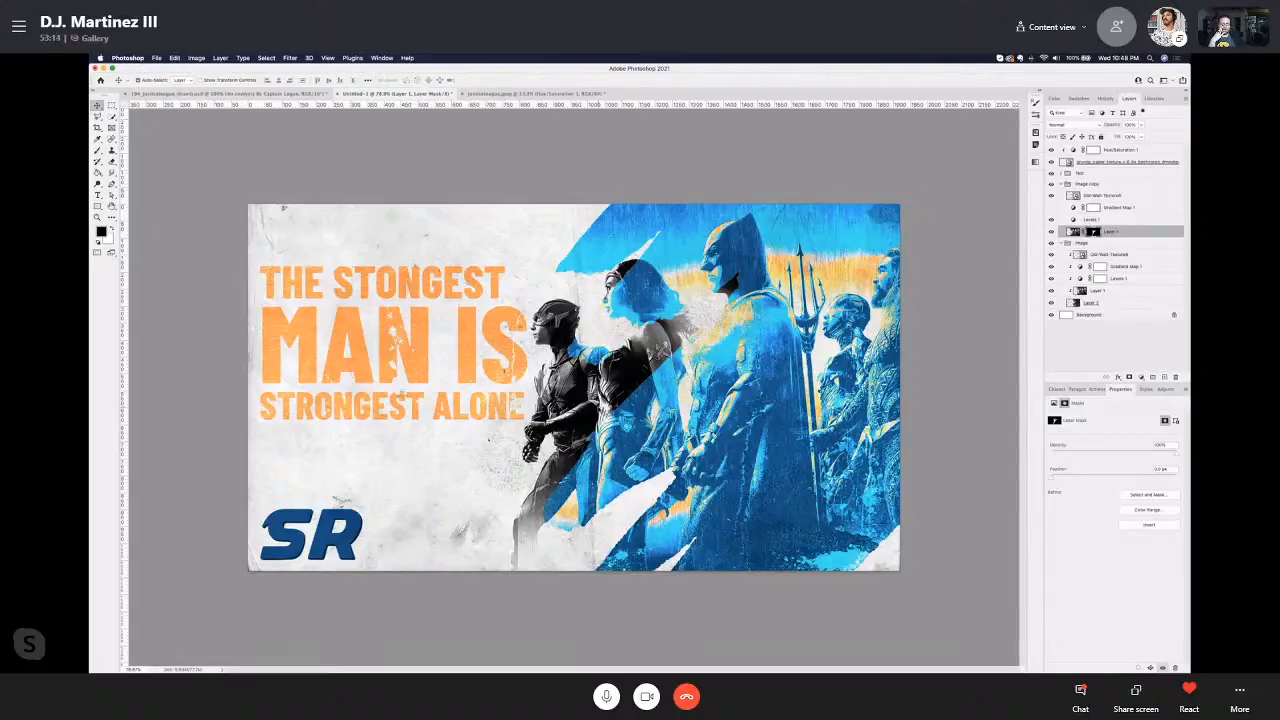
key(super+shift+z)
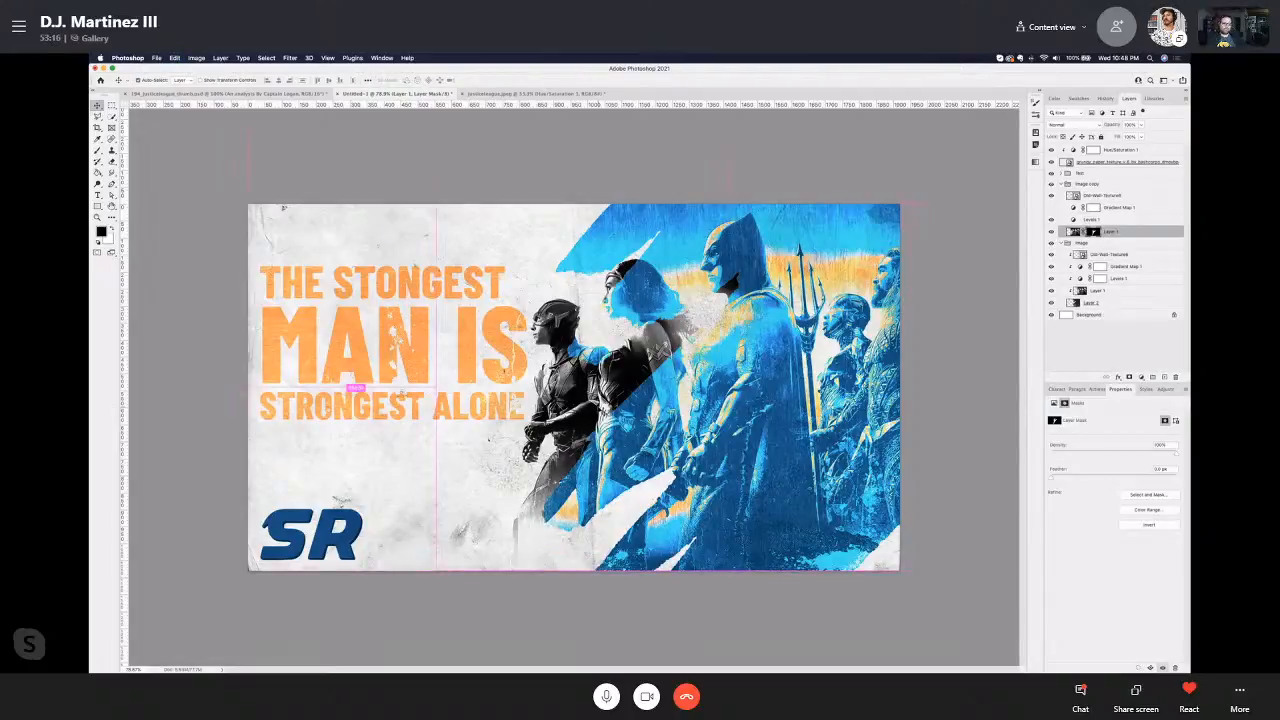
key(super+shift+z)
key(super+shift+z)
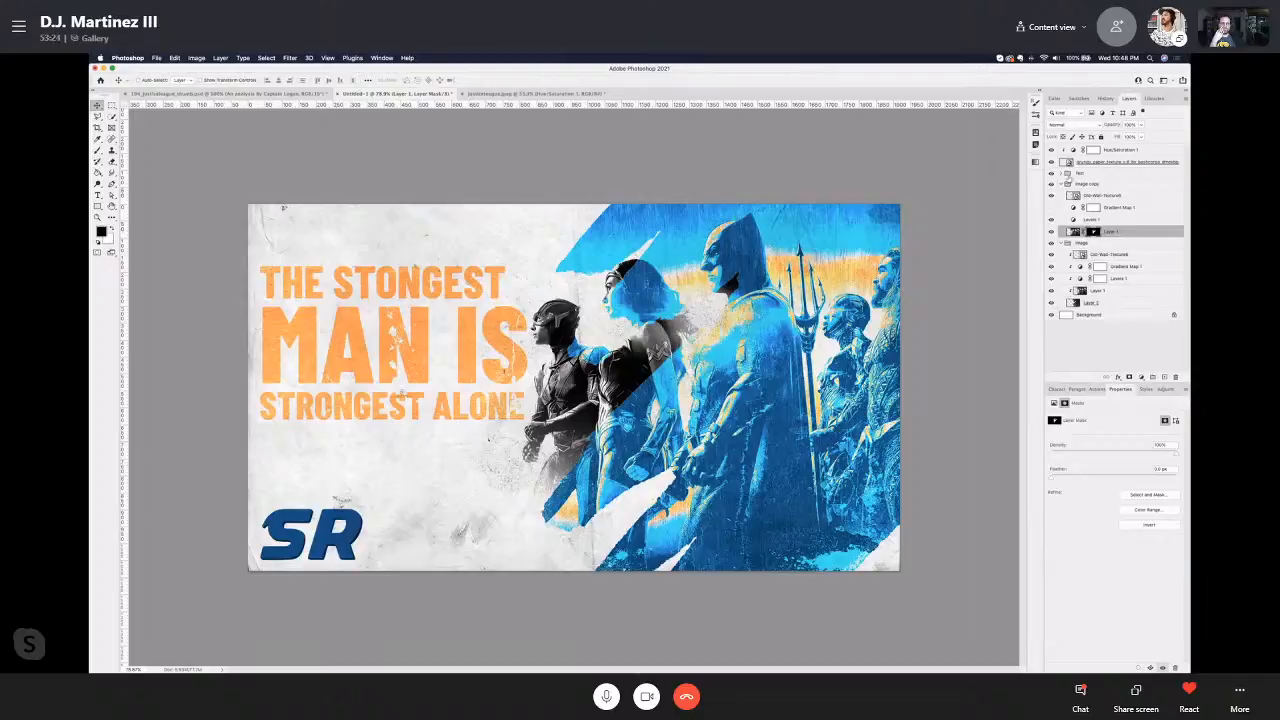
Step: Show Gradient Map 1 in the Image copy group clipped to the copied Layer 1, and delete that group's Levels 1 adjustment
click(1051, 208)
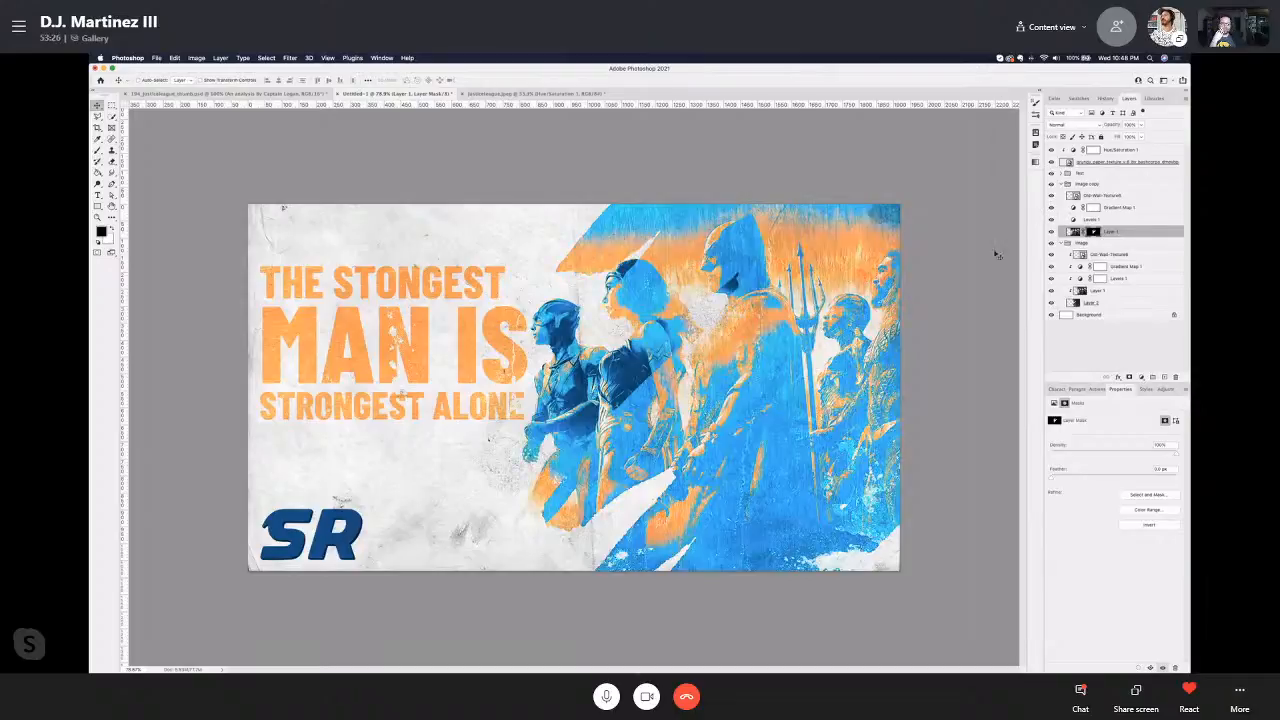
alt+click(1112, 225)
alt+click(1114, 213)
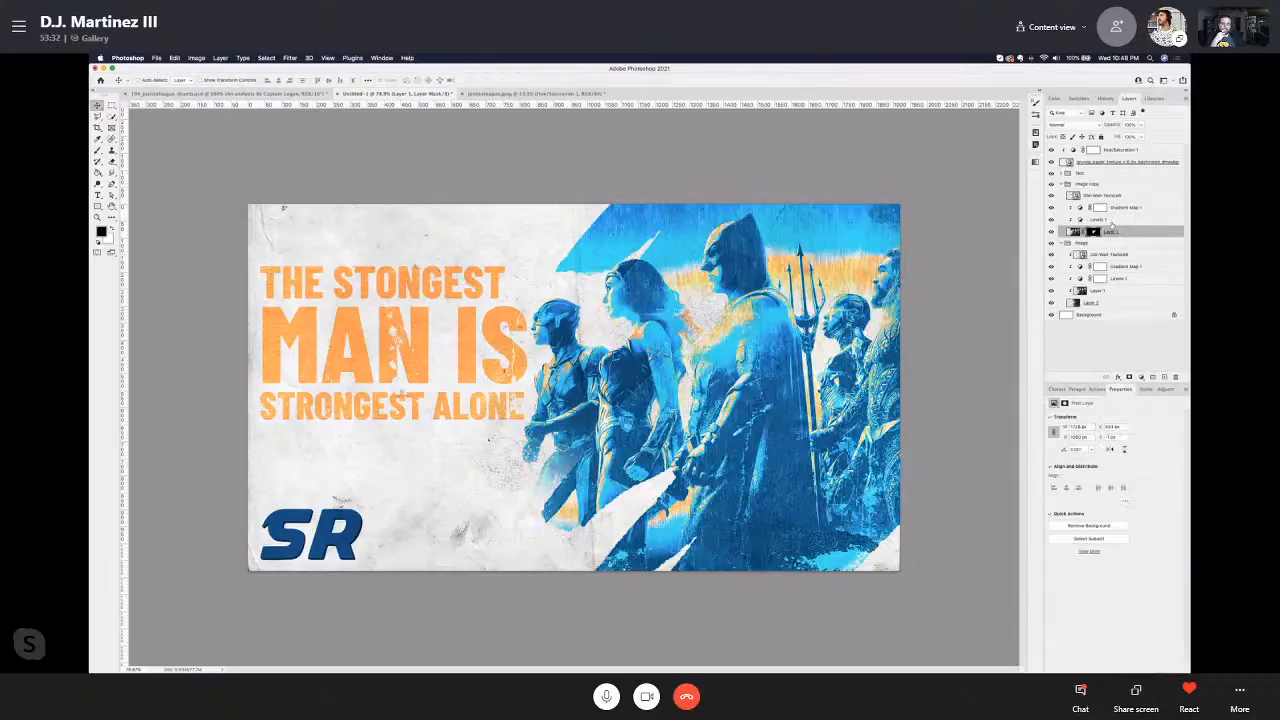
click(1110, 220)
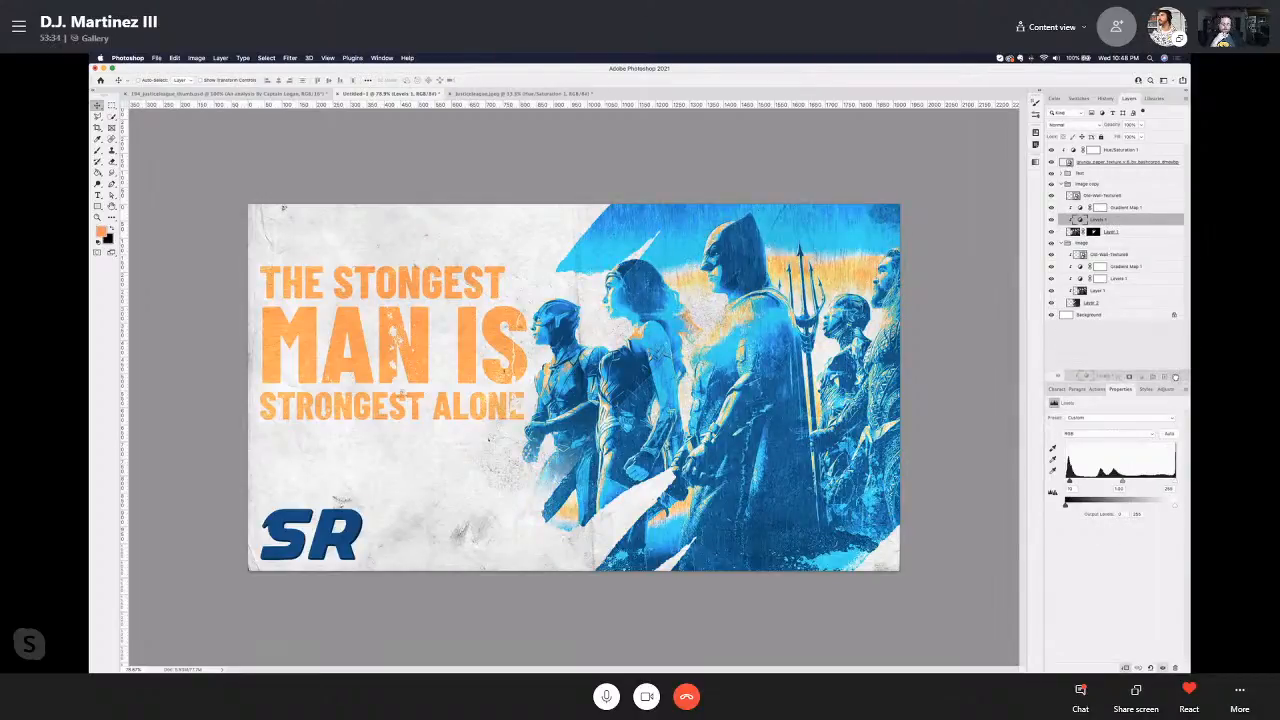
click(1175, 377)
Step: In the Image copy group's Gradient Map 1, replace the orange end with the blue stop at 0% and recolor that stop to d4cfc9
click(1081, 207)
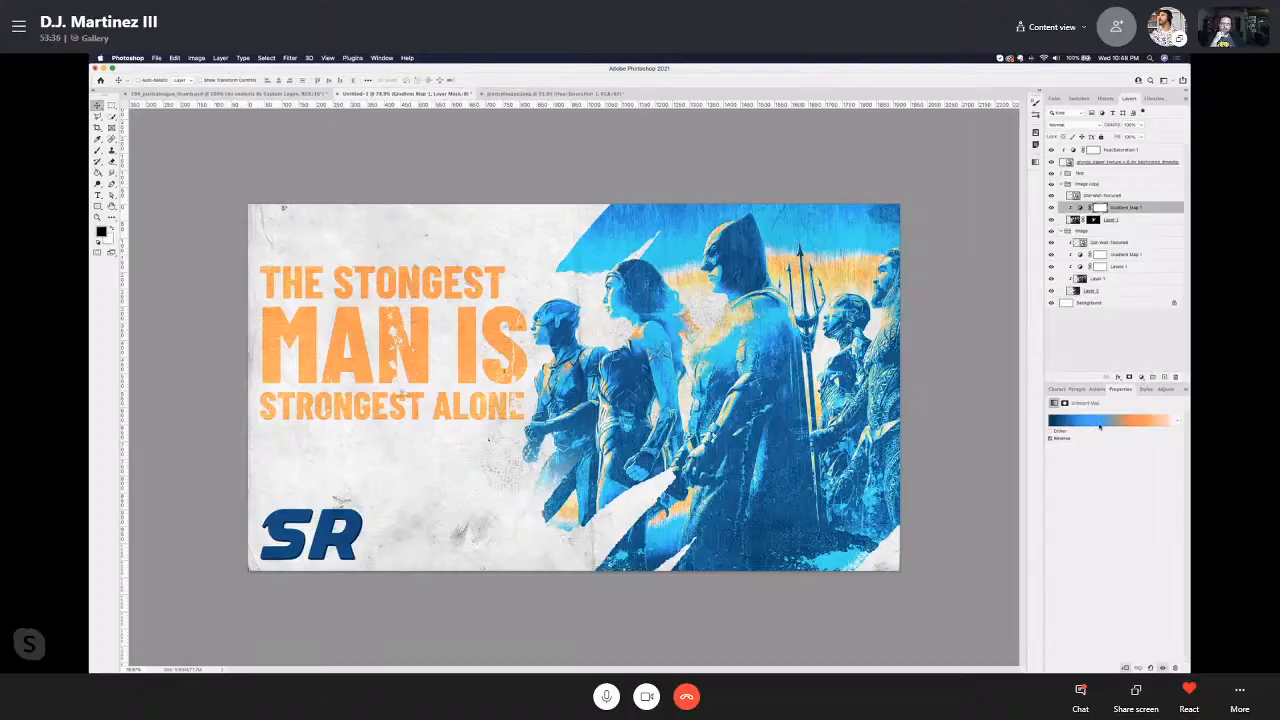
click(1099, 426)
mouse_move(879, 492)
mouse_down()
mouse_move(873, 504)
mouse_move(940, 493)
mouse_move(872, 490)
mouse_up()
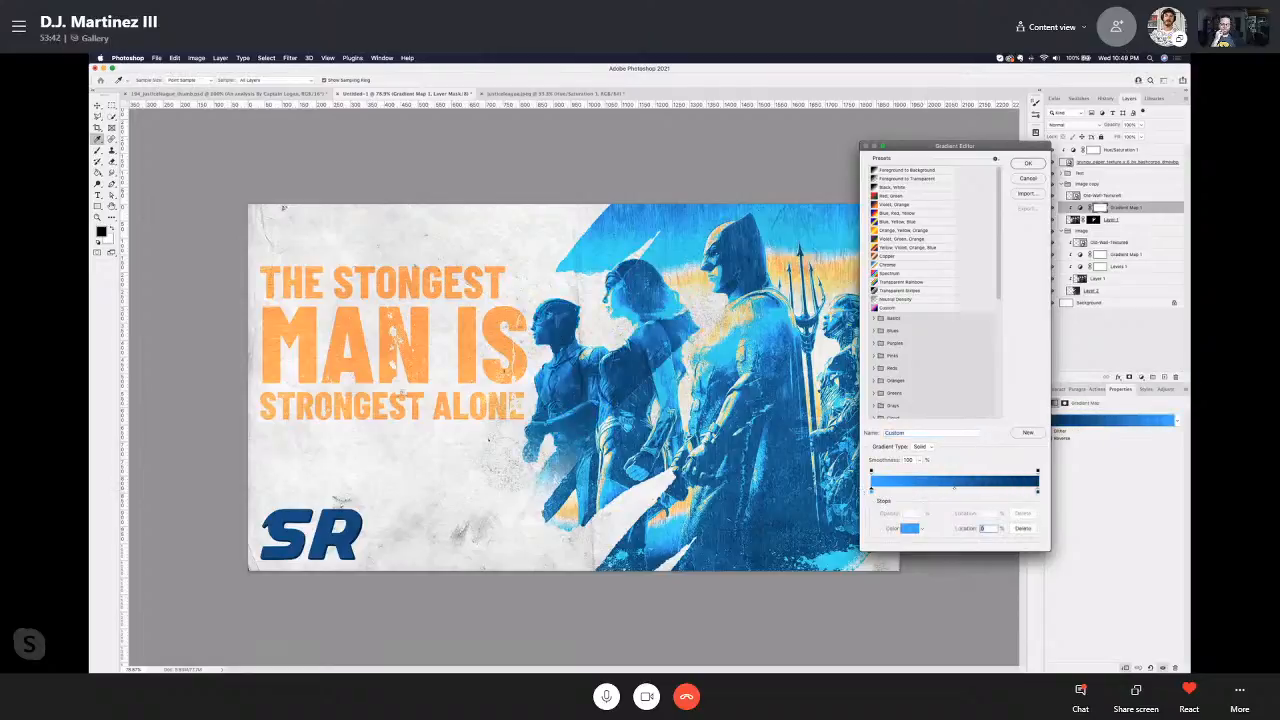
double_click(872, 491)
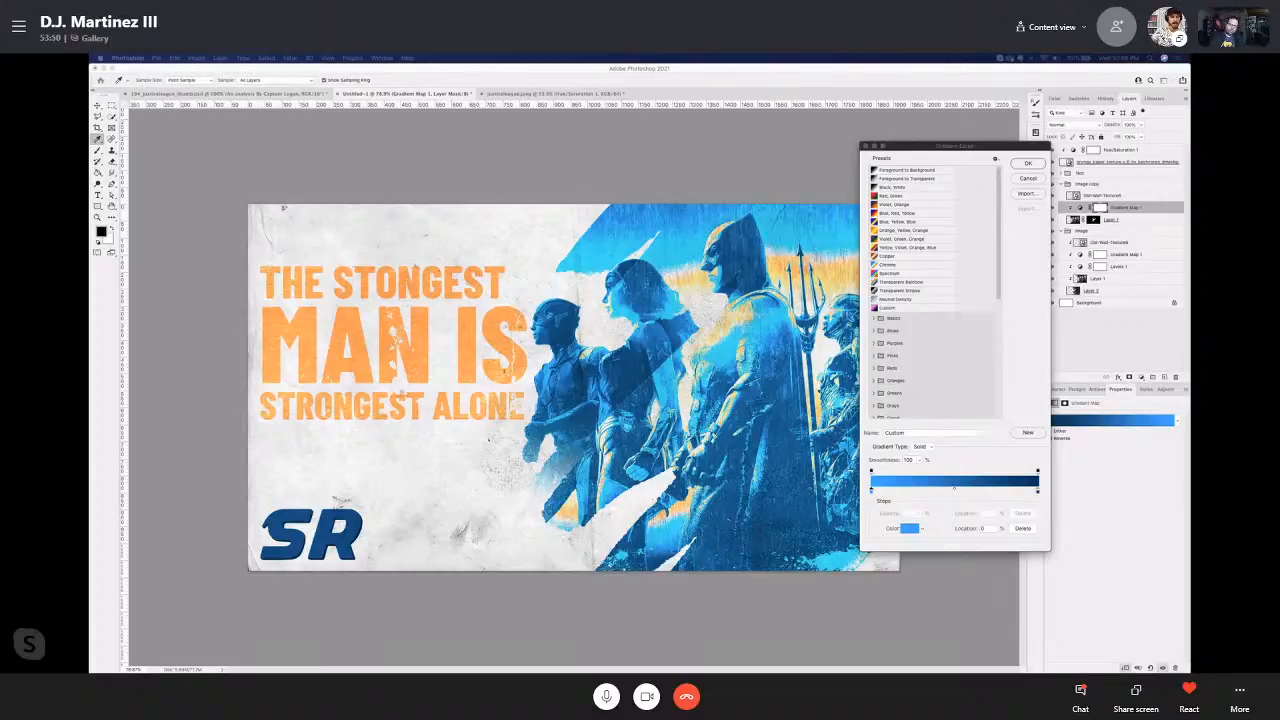
double_click(870, 489)
text(d4cfc9)
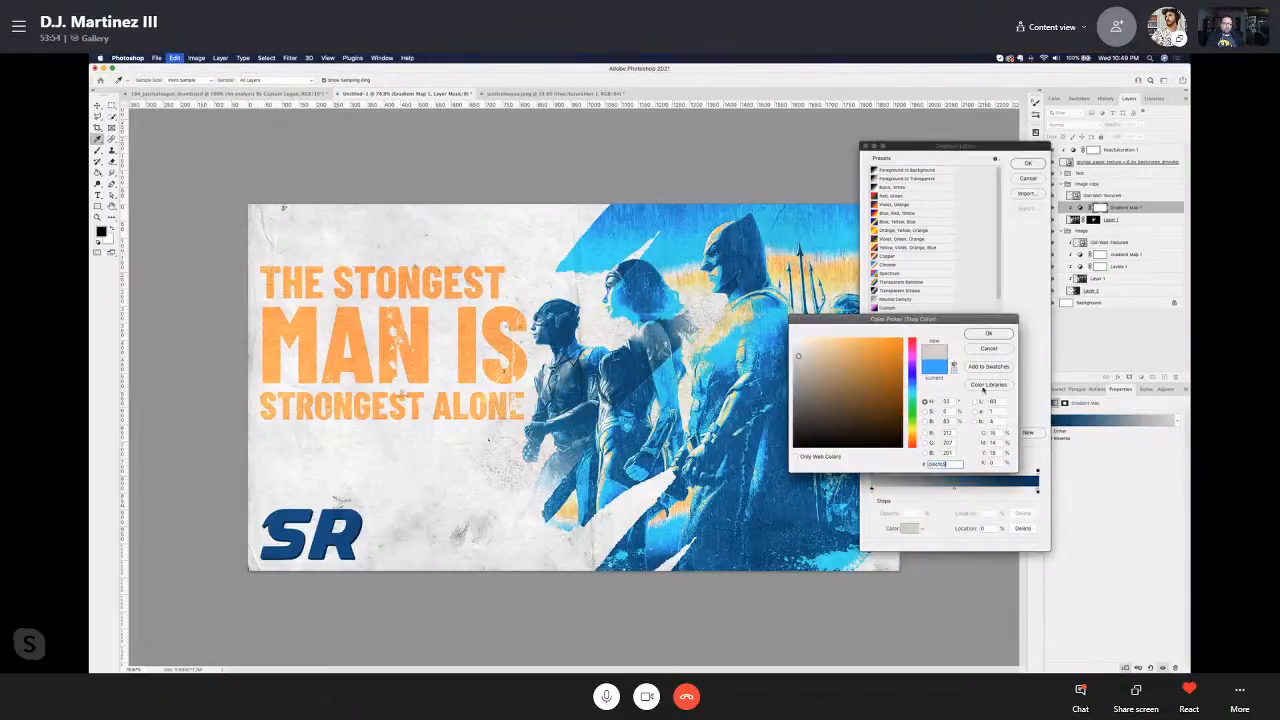
click(983, 335)
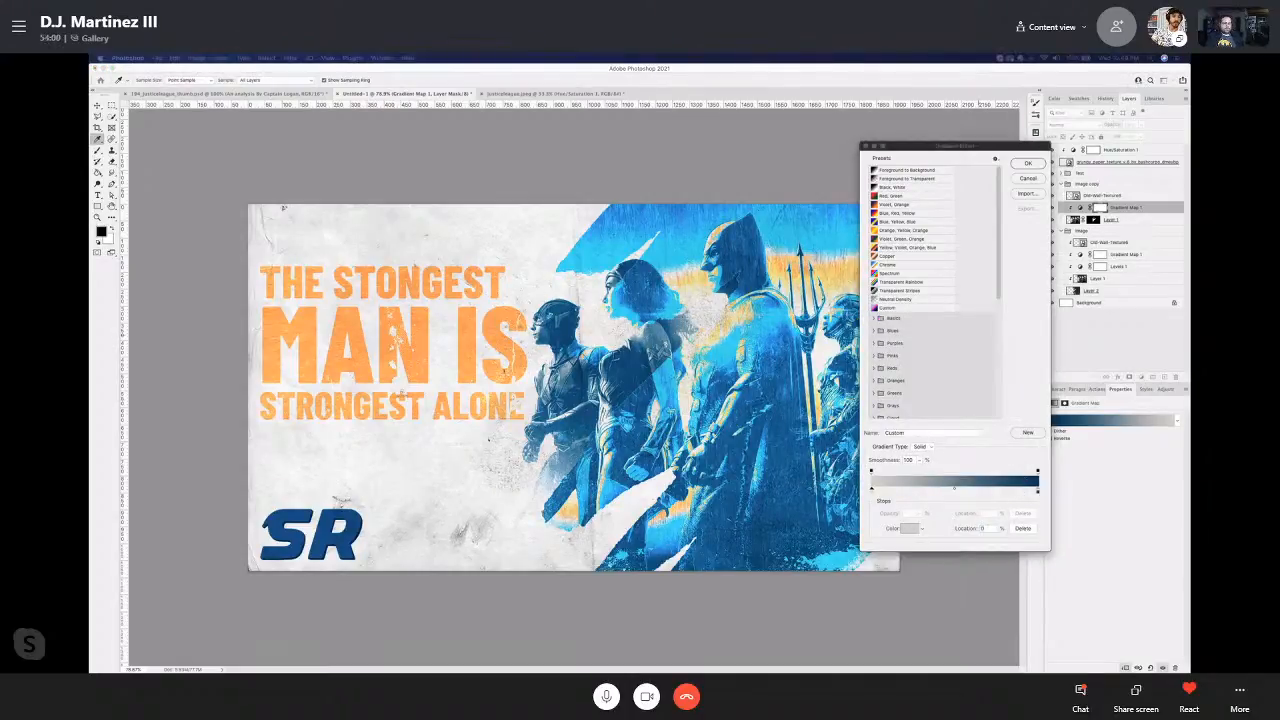
Step: Set the color of the gradient's dark stop at 100% to 034475 and apply the edited gradient
click(1037, 492)
click(910, 528)
text(034475)
click(978, 334)
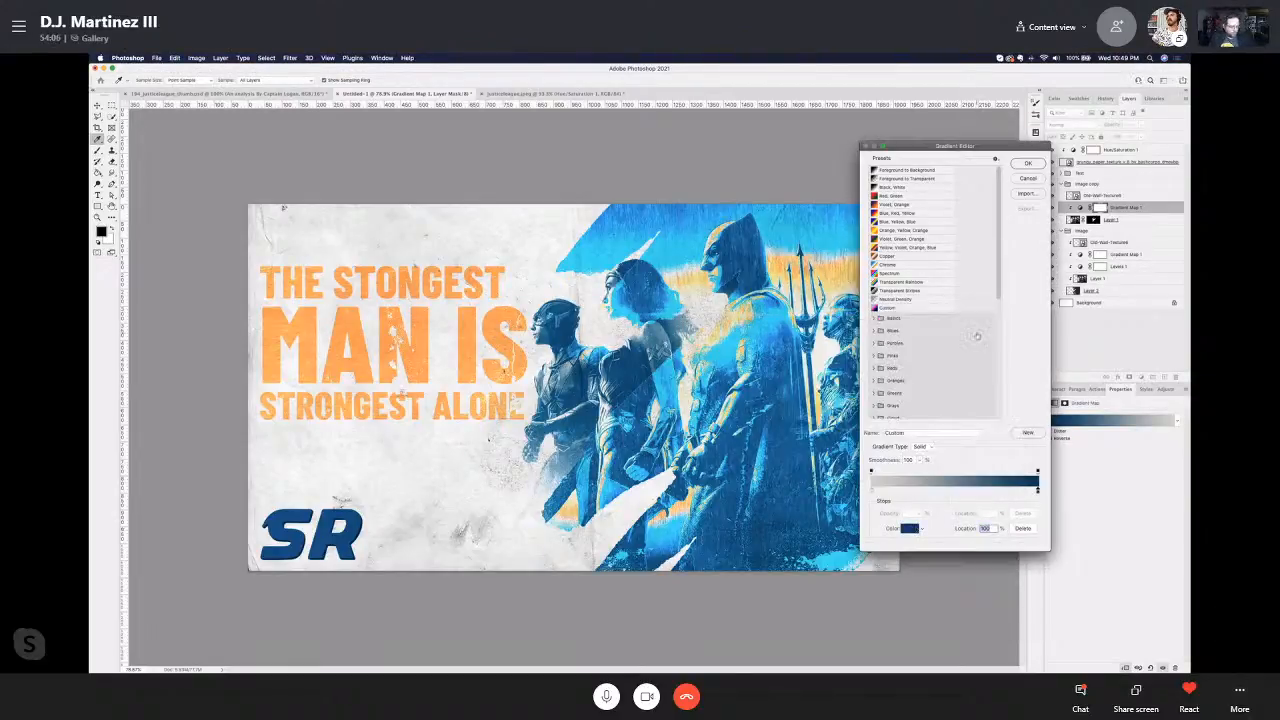
click(1027, 163)
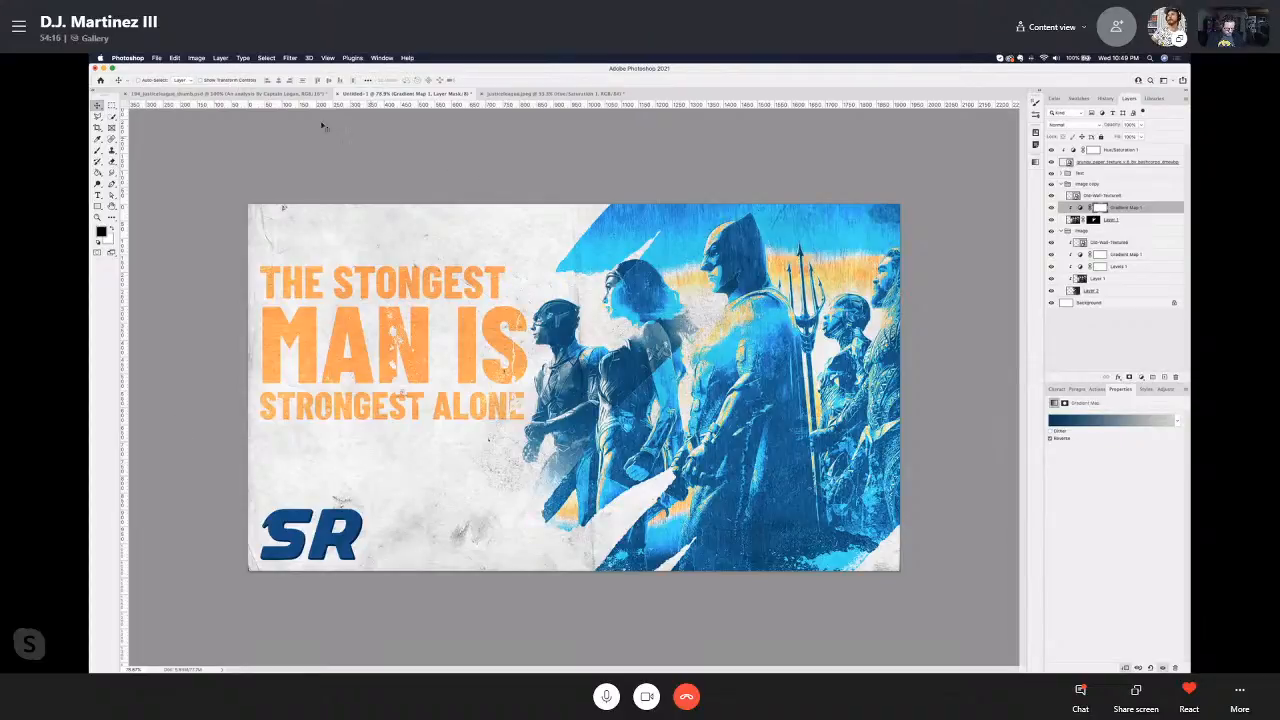
Step: Compare the masked heroes with the Image copy group's Gradient Map 1 hidden and shown, leaving it visible at its existing opacity
click(277, 97)
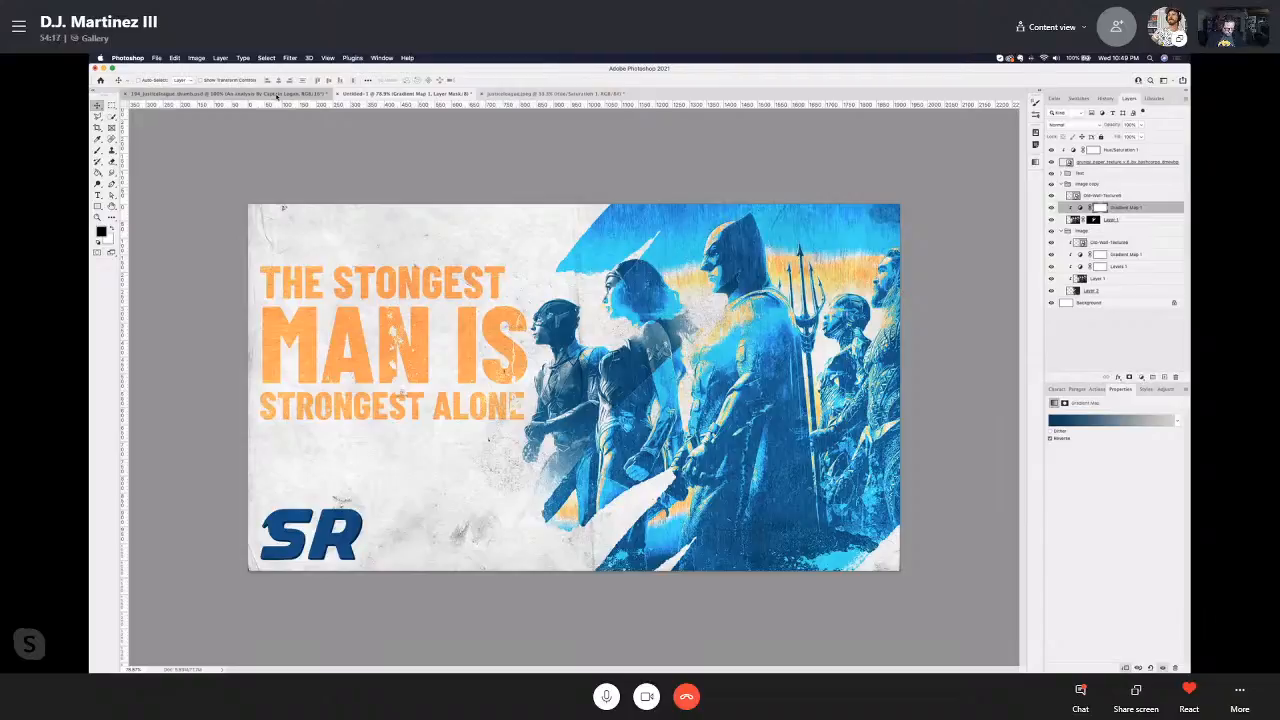
click(1142, 126)
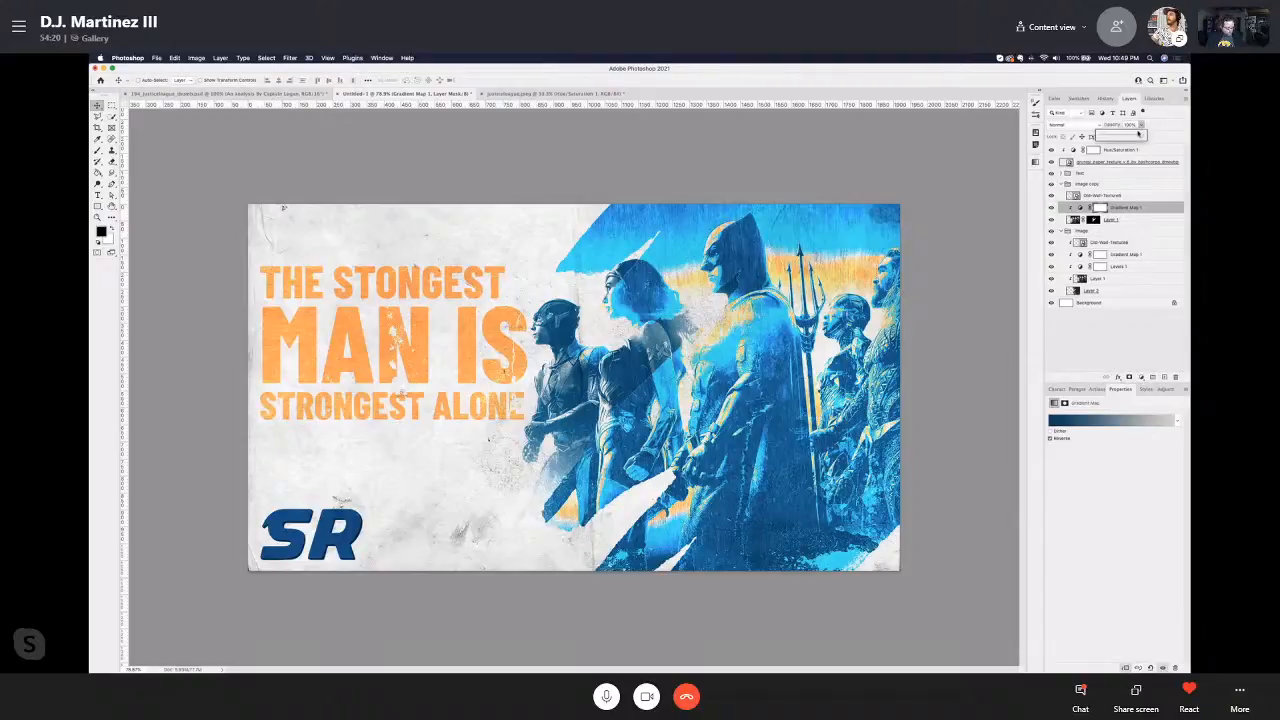
drag(1142, 137, 1181, 158)
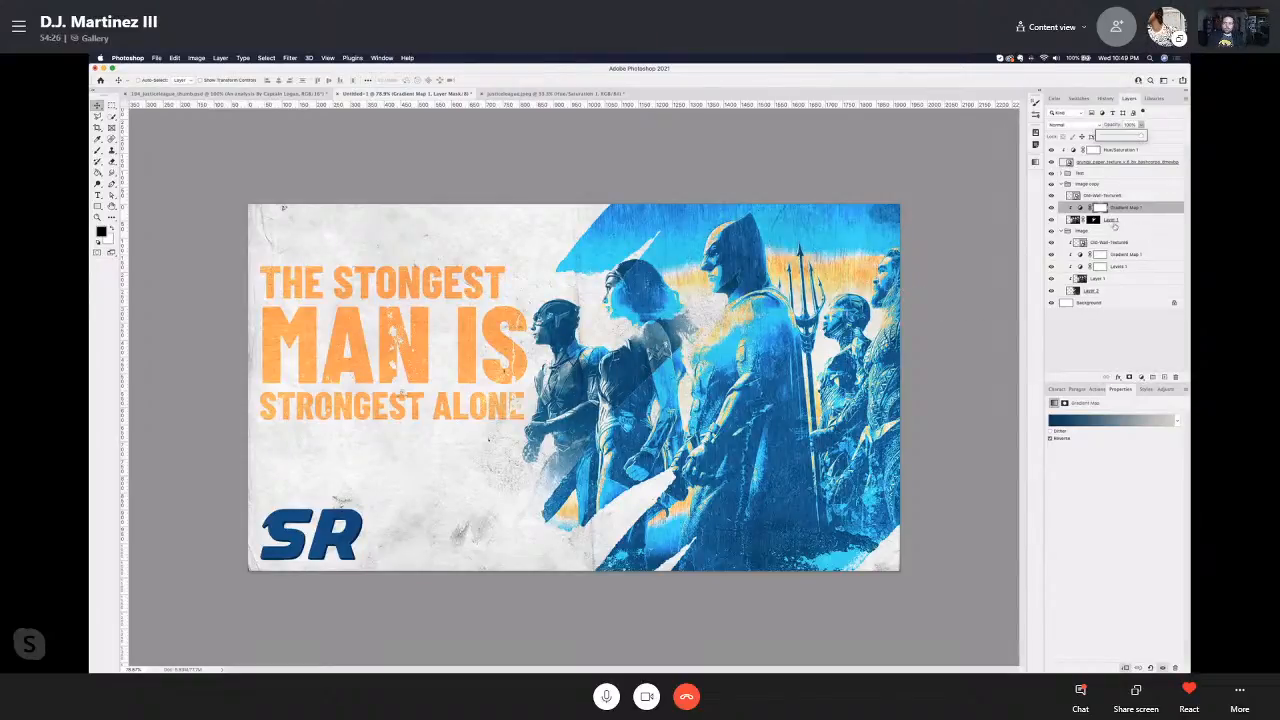
click(1050, 207)
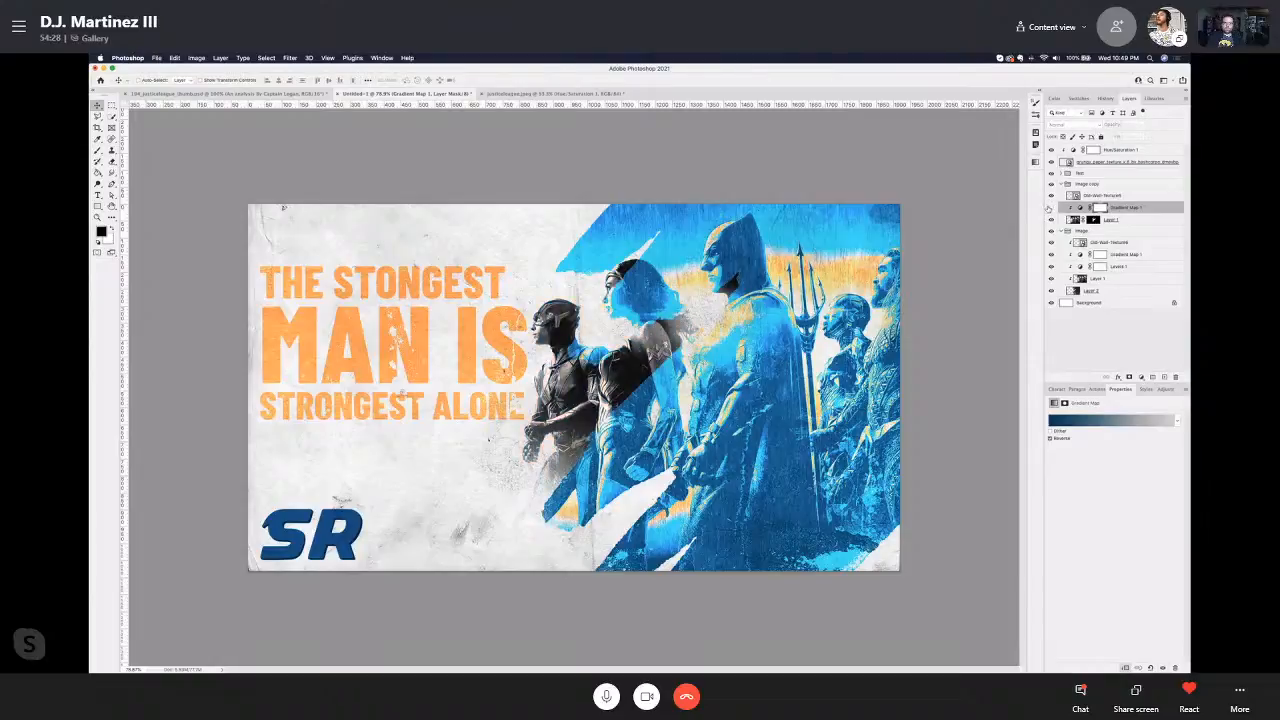
click(1050, 207)
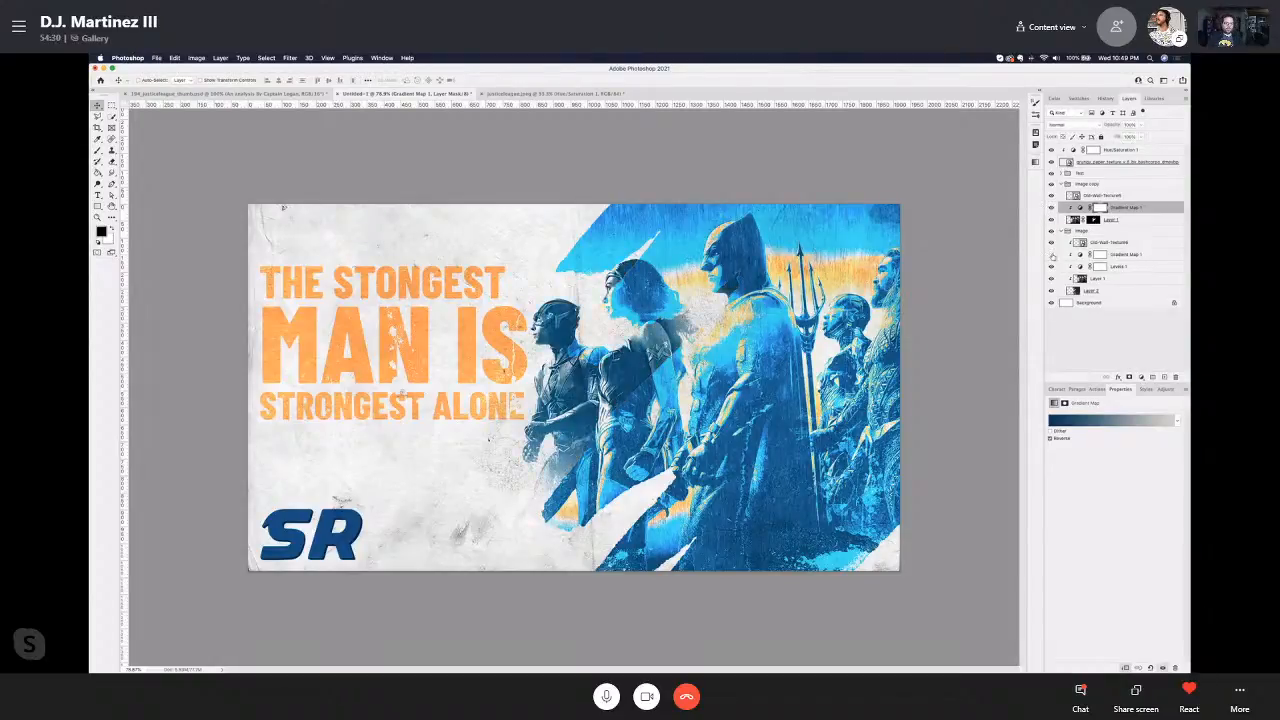
Step: Compare the Image group's Gradient Map 1 hidden and shown, and check the Image copy group's wall texture against the finished Justice League thumbnail
click(1051, 255)
click(1051, 255)
click(308, 95)
click(432, 95)
click(1100, 196)
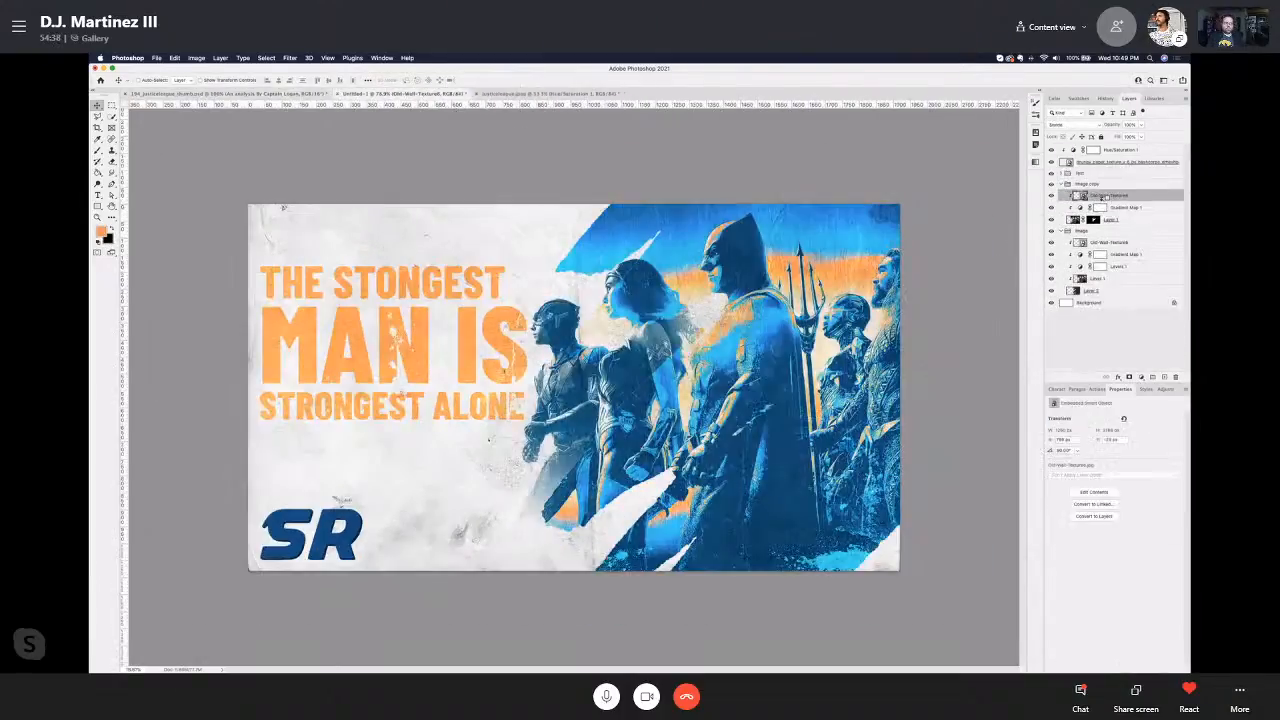
click(249, 91)
click(400, 93)
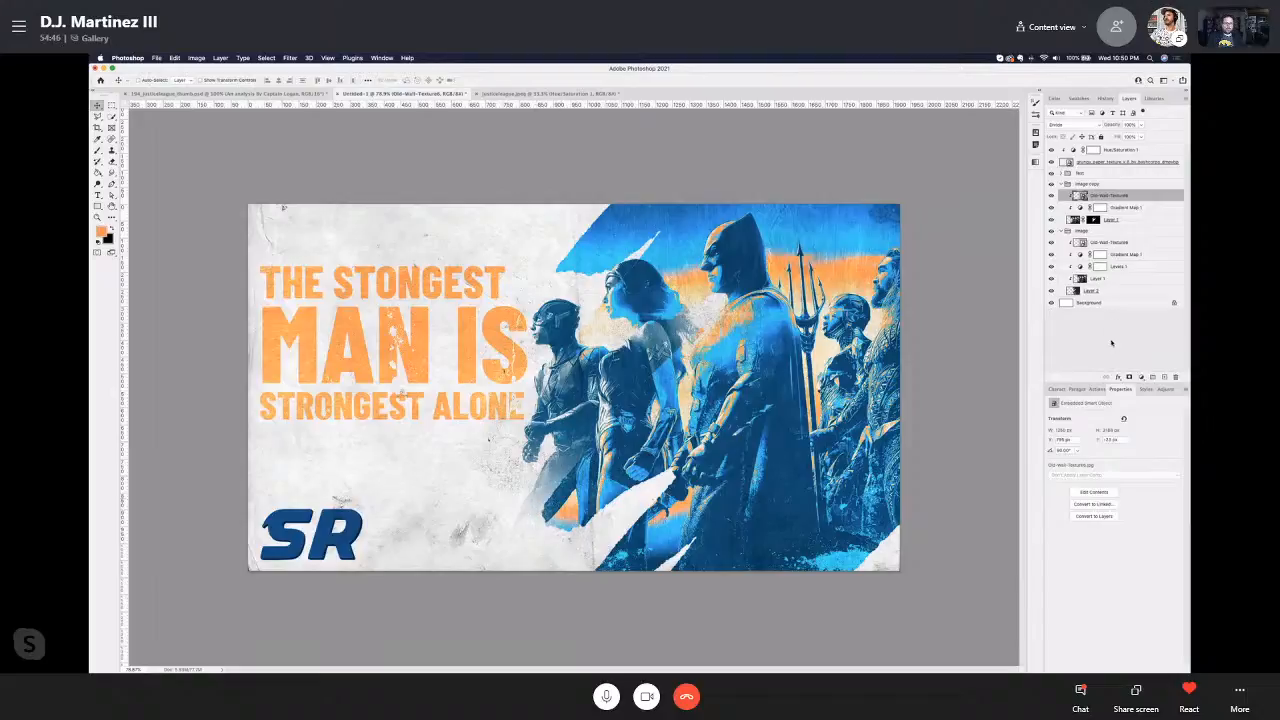
click(1095, 220)
key(b)
key(bracketleft)
key(bracketleft)
key(bracketleft)
key(bracketleft)
key(bracketleft)
key(bracketleft)
key(bracketleft)
key(bracketleft)
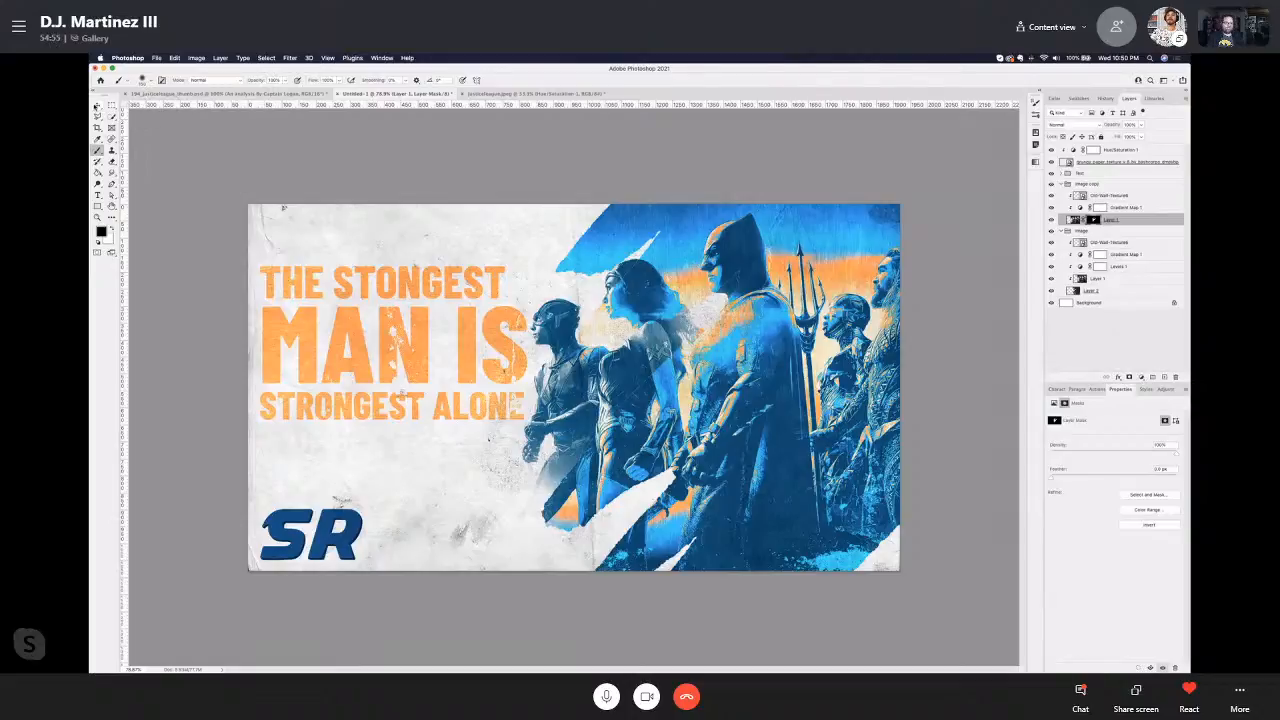
click(98, 106)
Step: Try deleting the Image copy group's Old-Wall-Textured layer after checking the finished thumbnail, and preview Gradient Map 1 hidden and shown
click(241, 94)
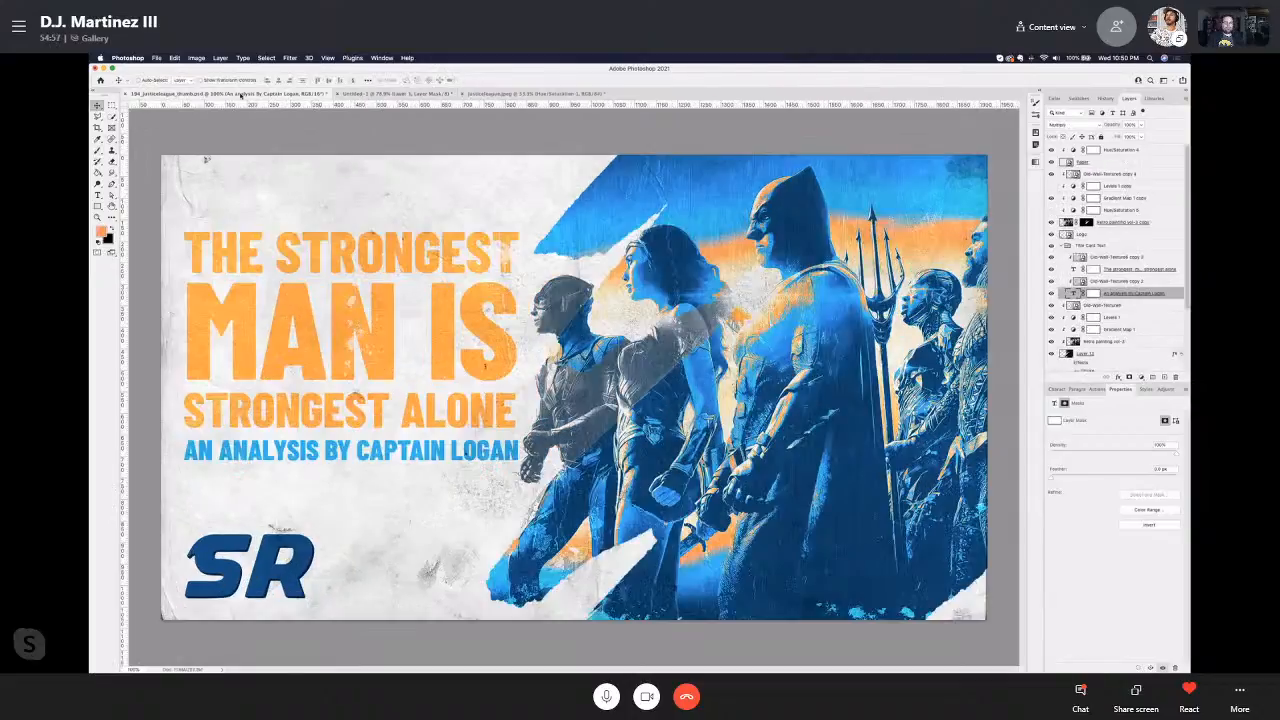
click(365, 94)
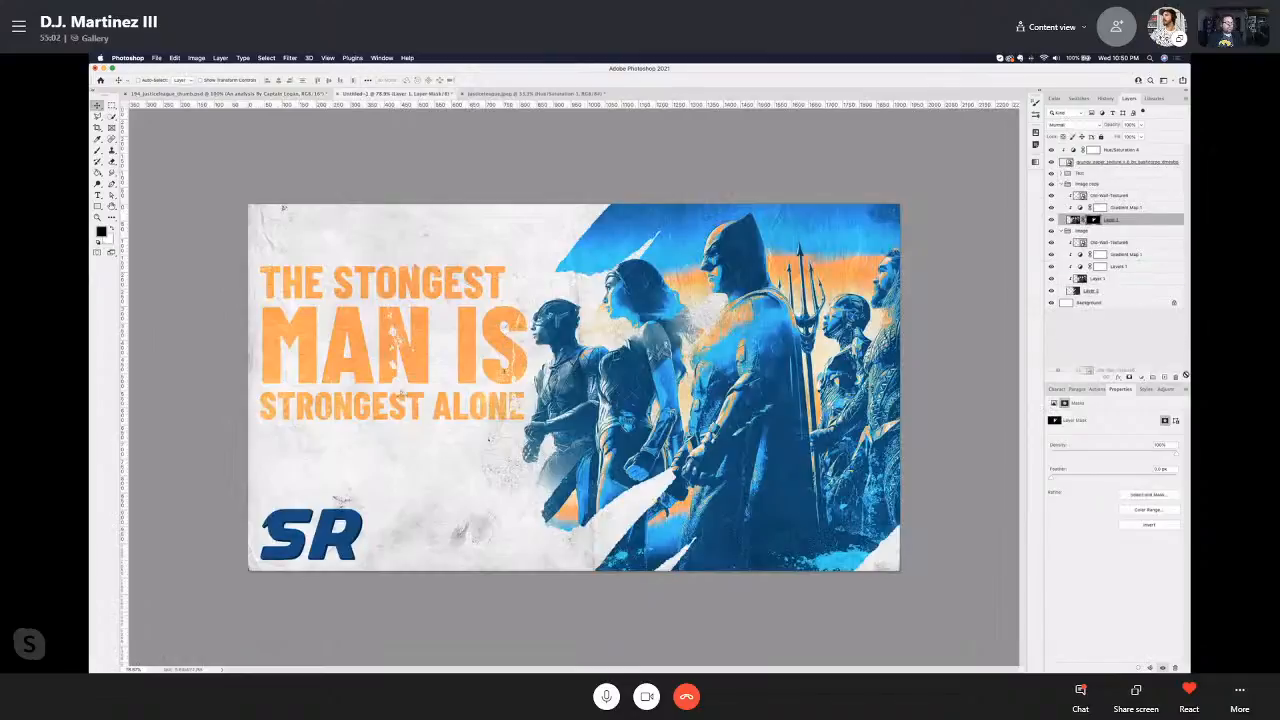
drag(1169, 196, 1176, 377)
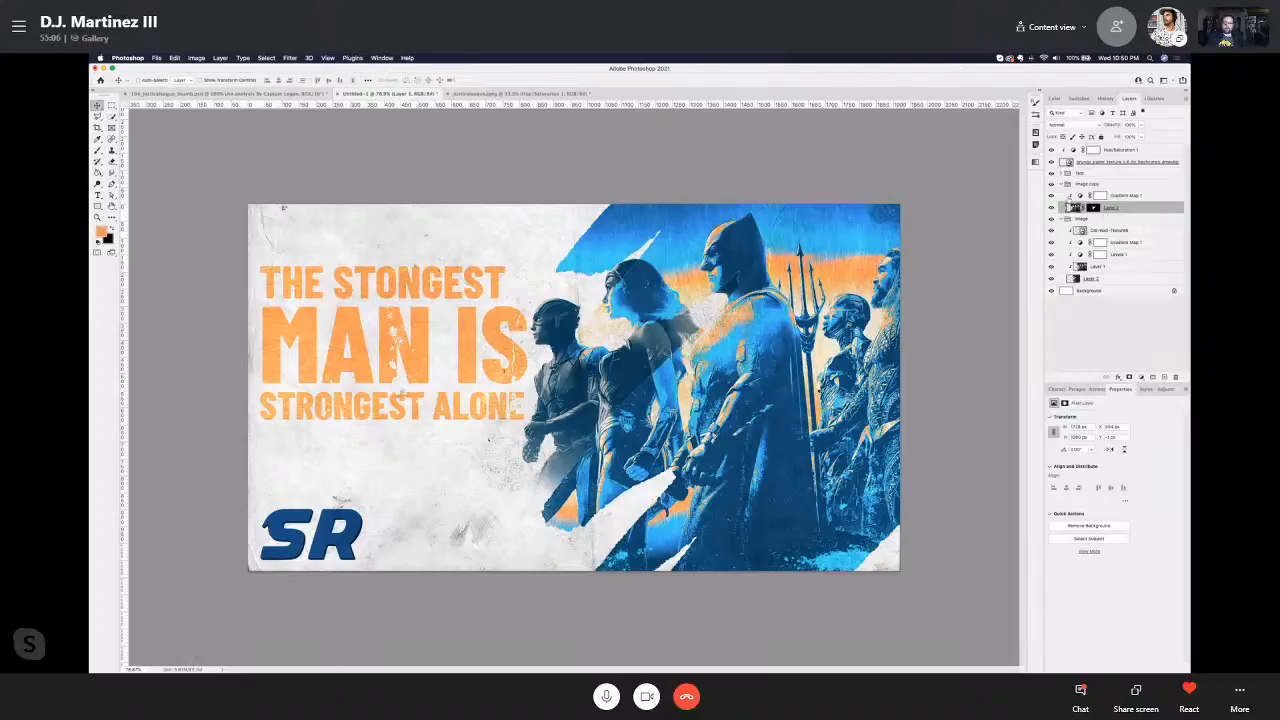
click(1051, 195)
click(1051, 195)
Step: Undo the visibility changes and the deletion of the Image copy group's wall texture
key(super+z)
key(super+z)
key(super+z)
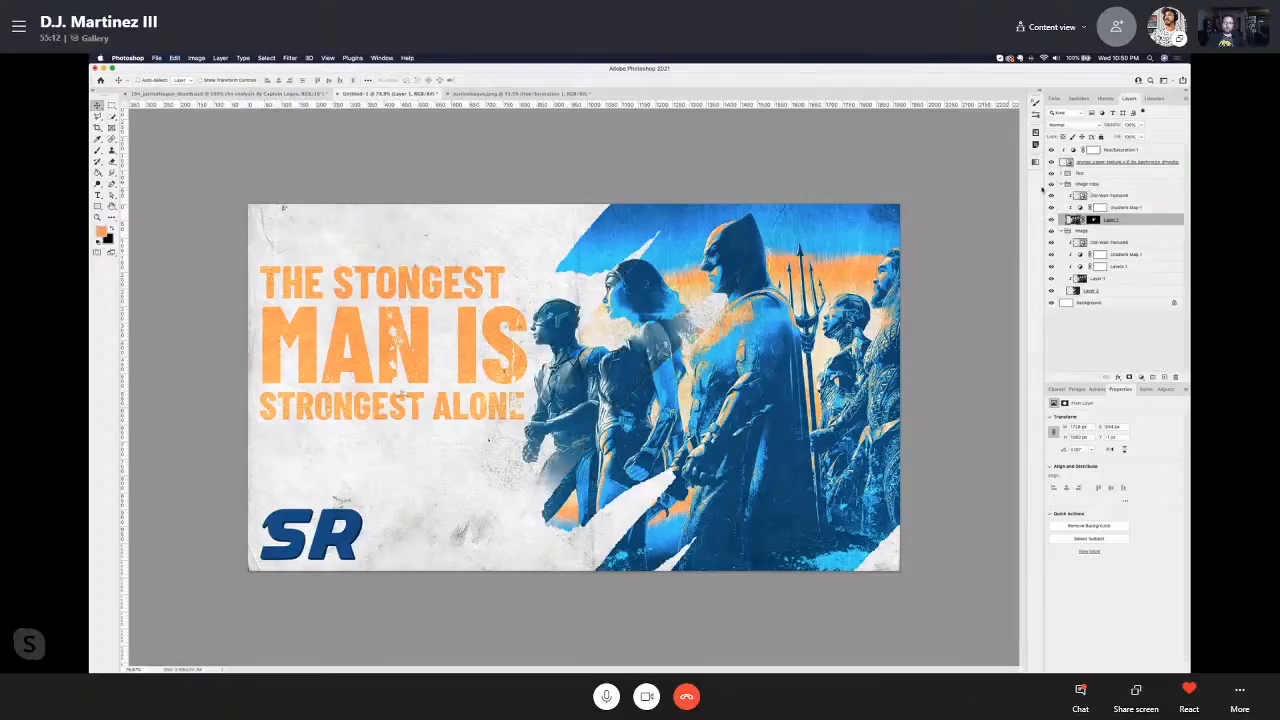
Step: Examine the finished thumbnail's blue subtitle line and compare the finished design with the recreation, viewing the recreation at 100%
click(294, 93)
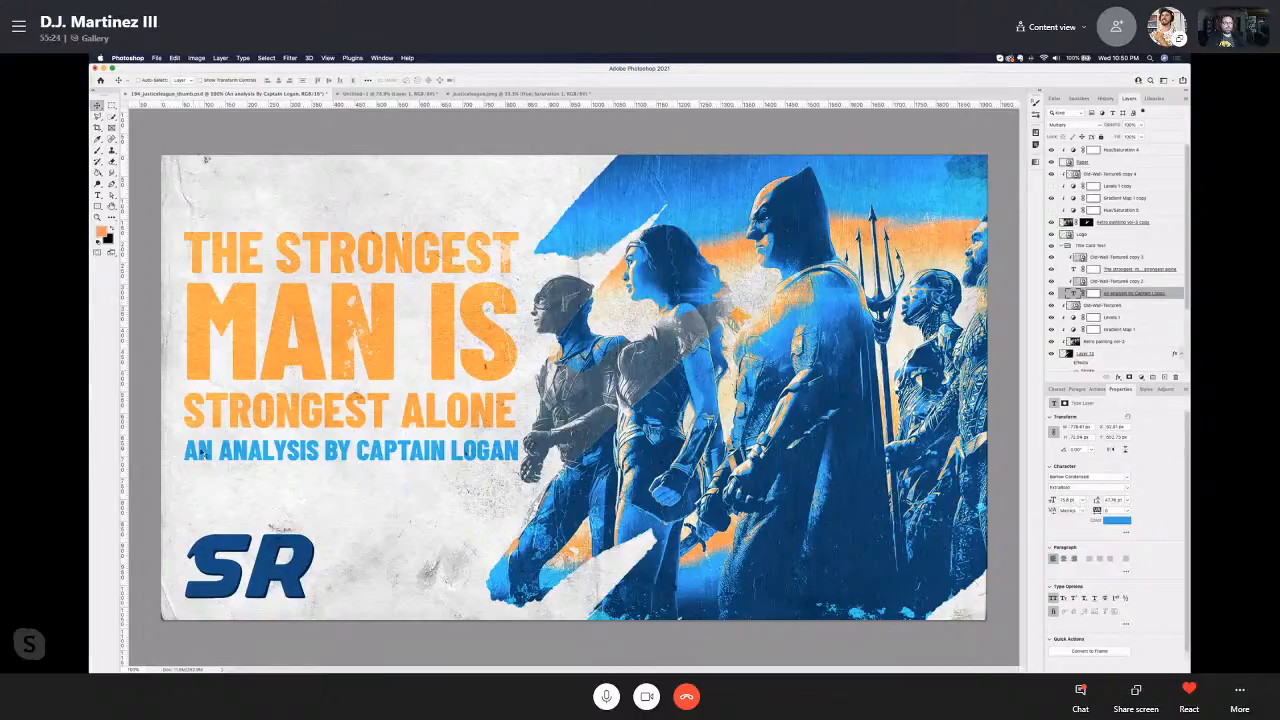
click(98, 195)
drag(184, 450, 438, 415)
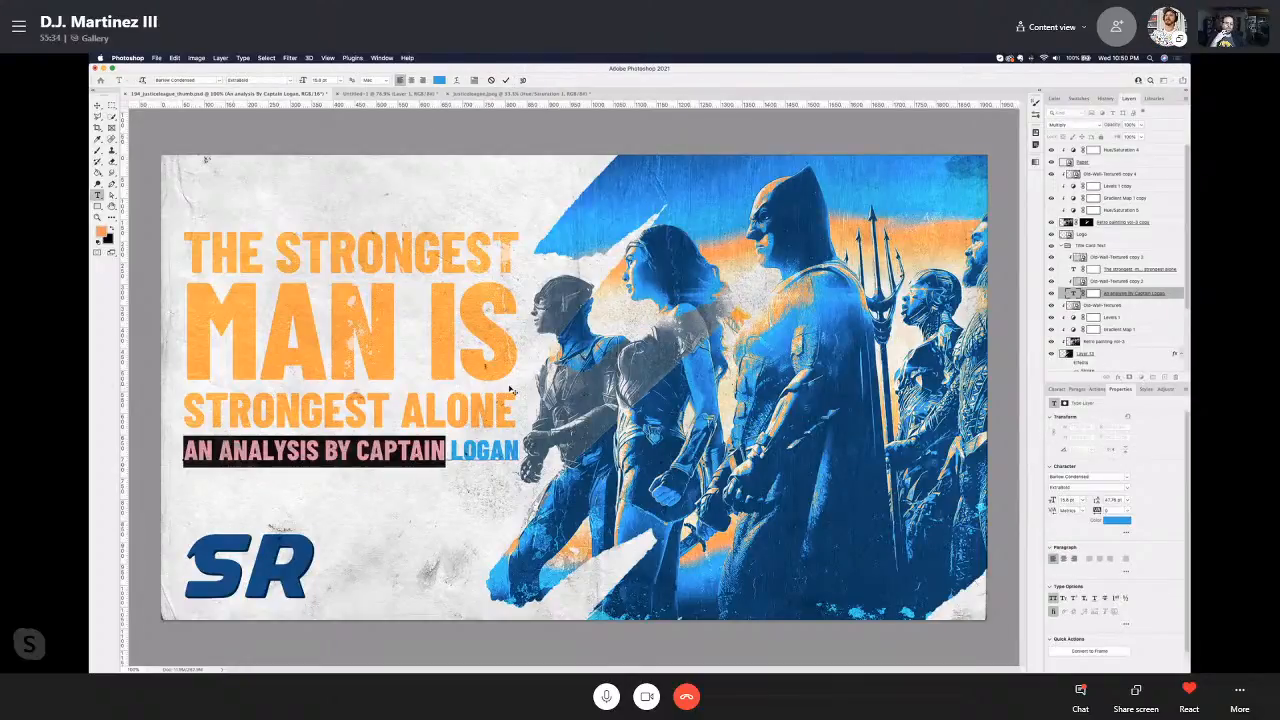
click(409, 93)
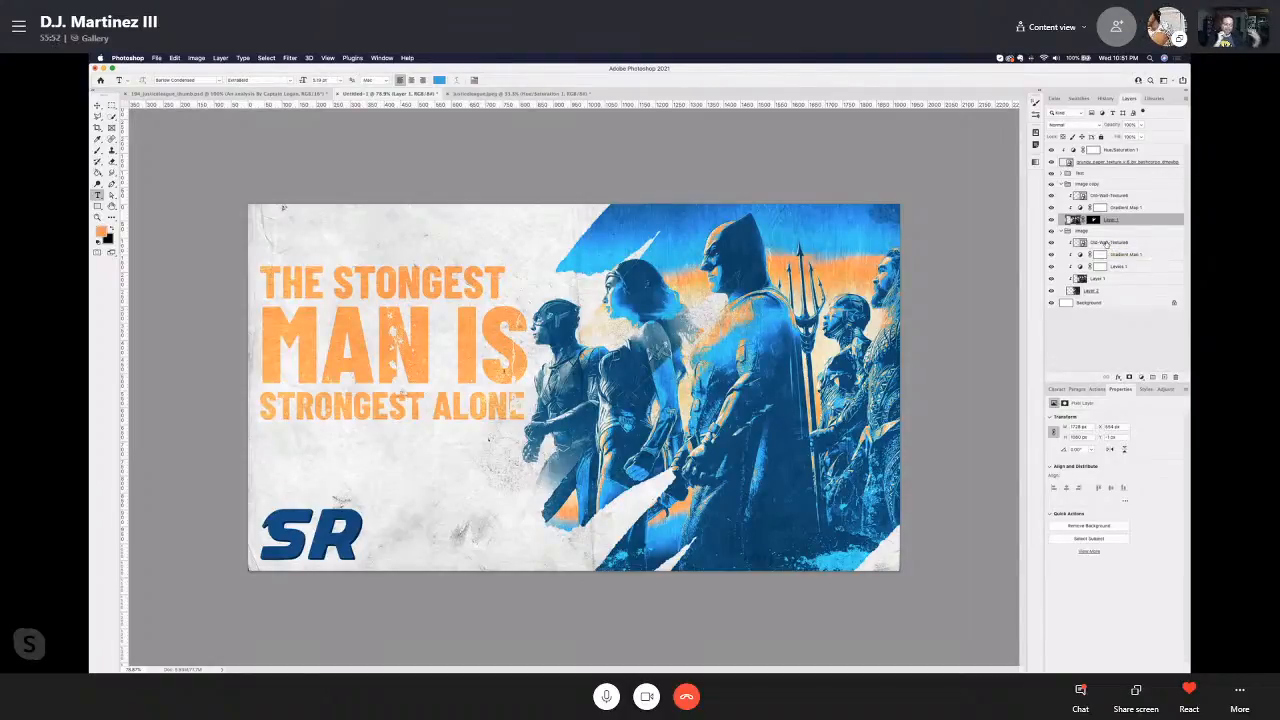
click(281, 93)
key(super+0)
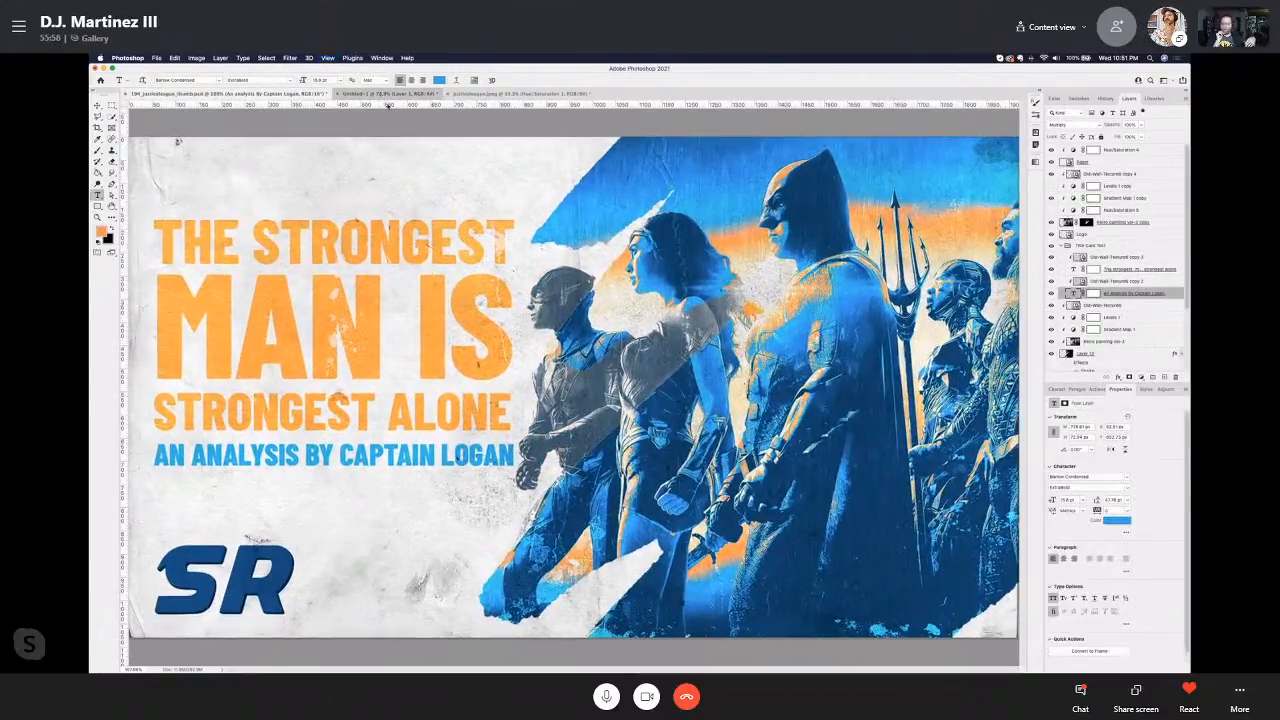
click(385, 93)
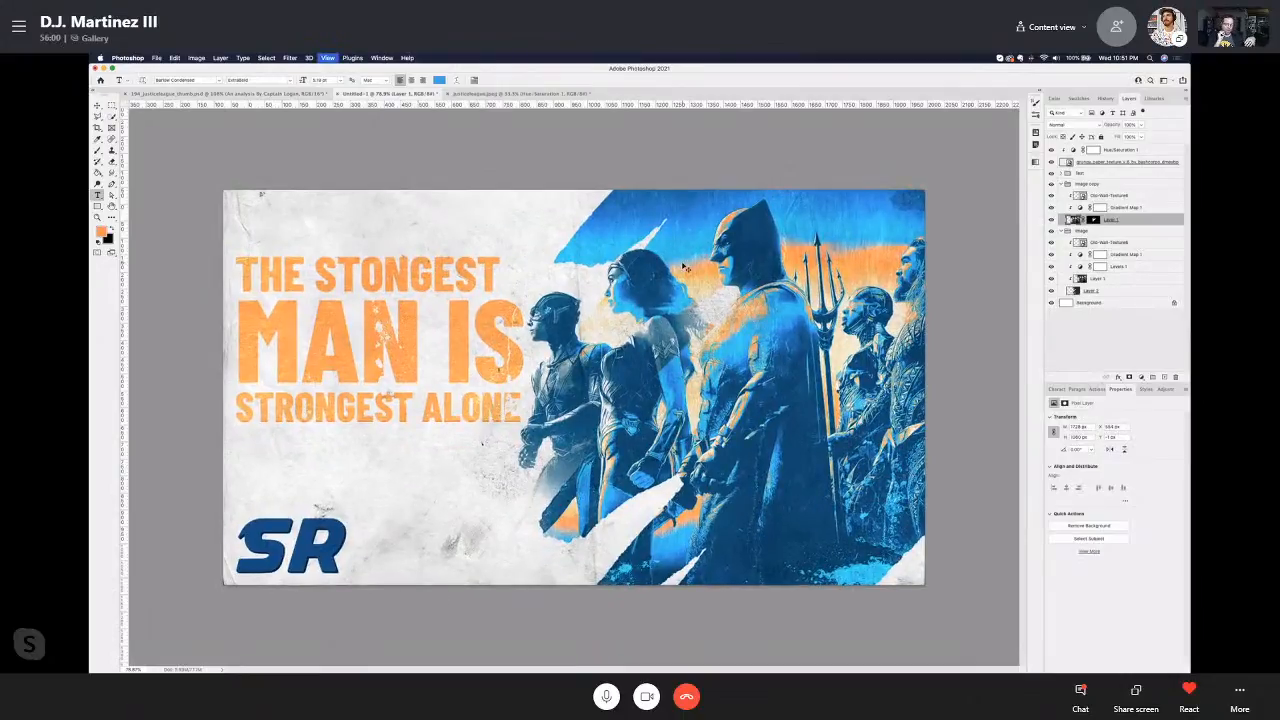
key(super+1)
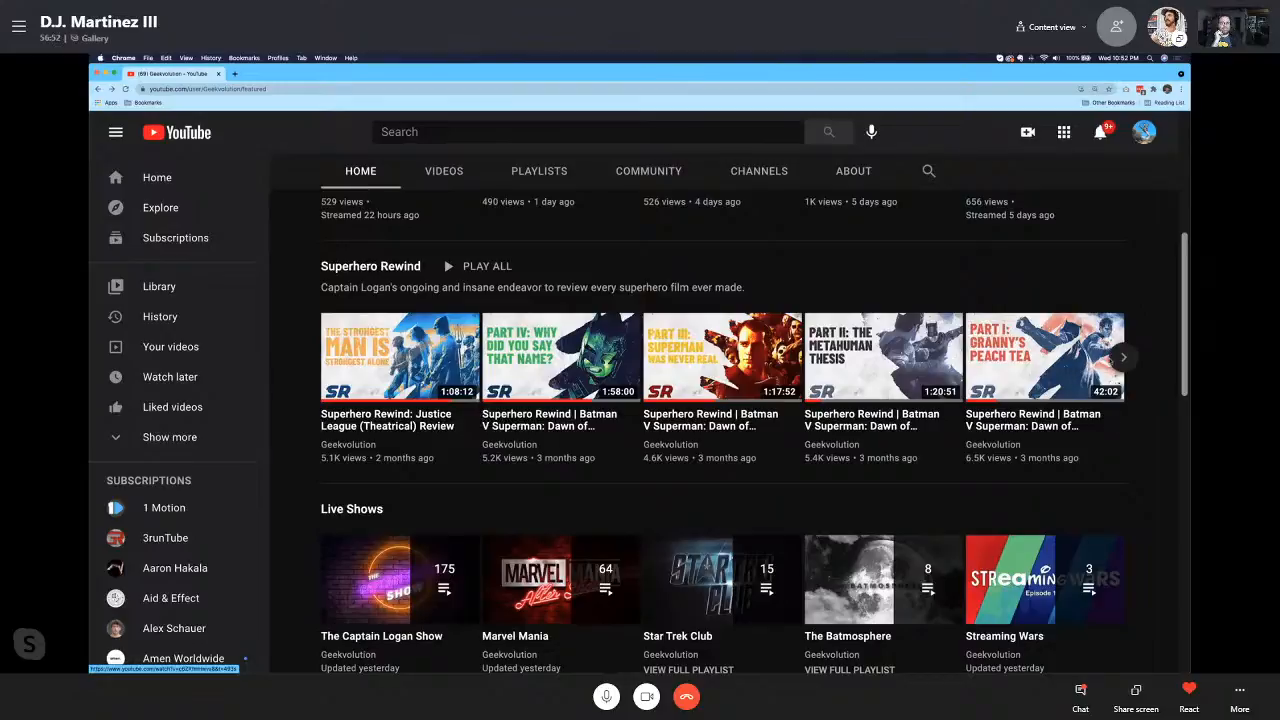
Step: Browse the Superhero Rewind playlist's thumbnails on the YouTube channel page in both directions, and return to the thumbnail document in Photoshop
click(1123, 357)
click(1123, 357)
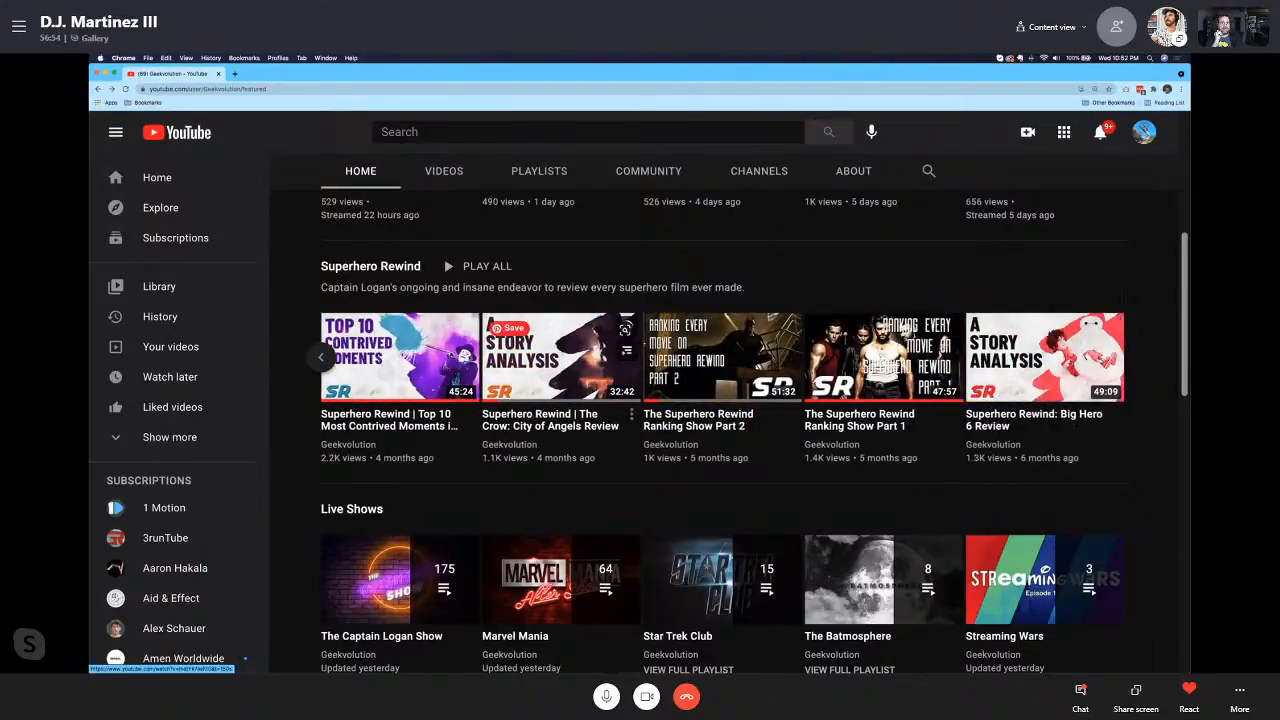
click(321, 357)
click(321, 357)
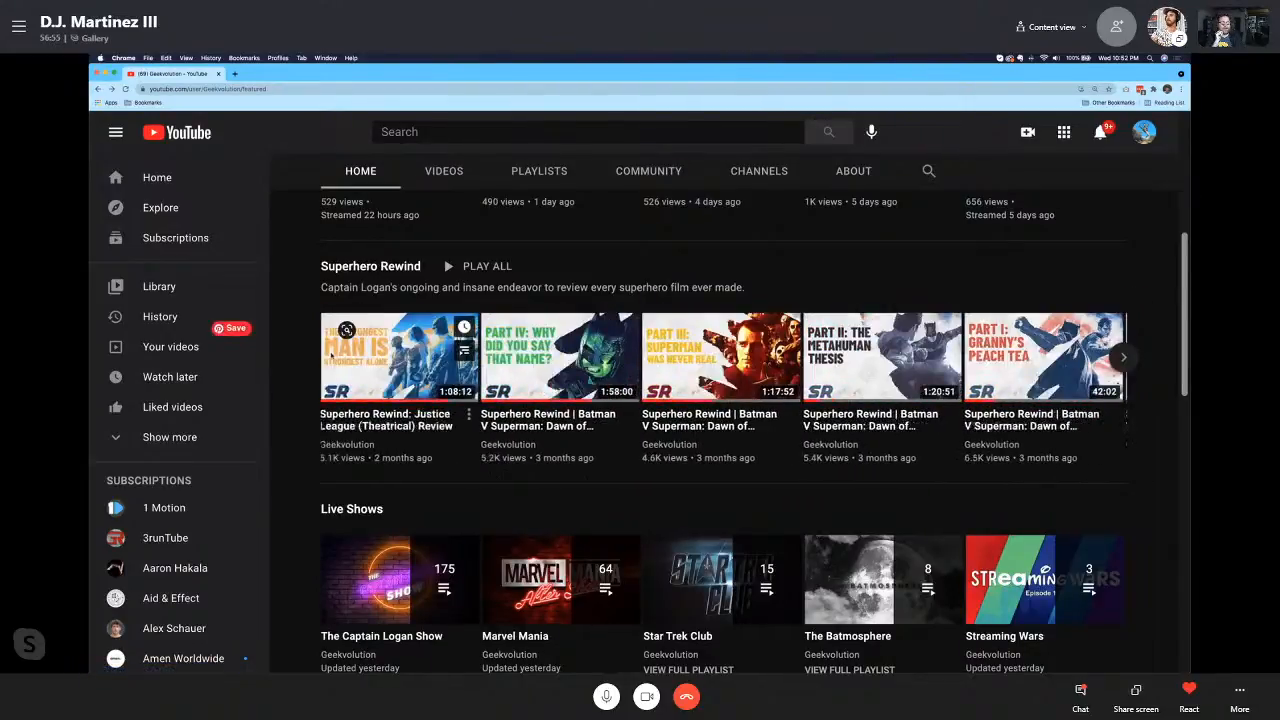
click(105, 73)
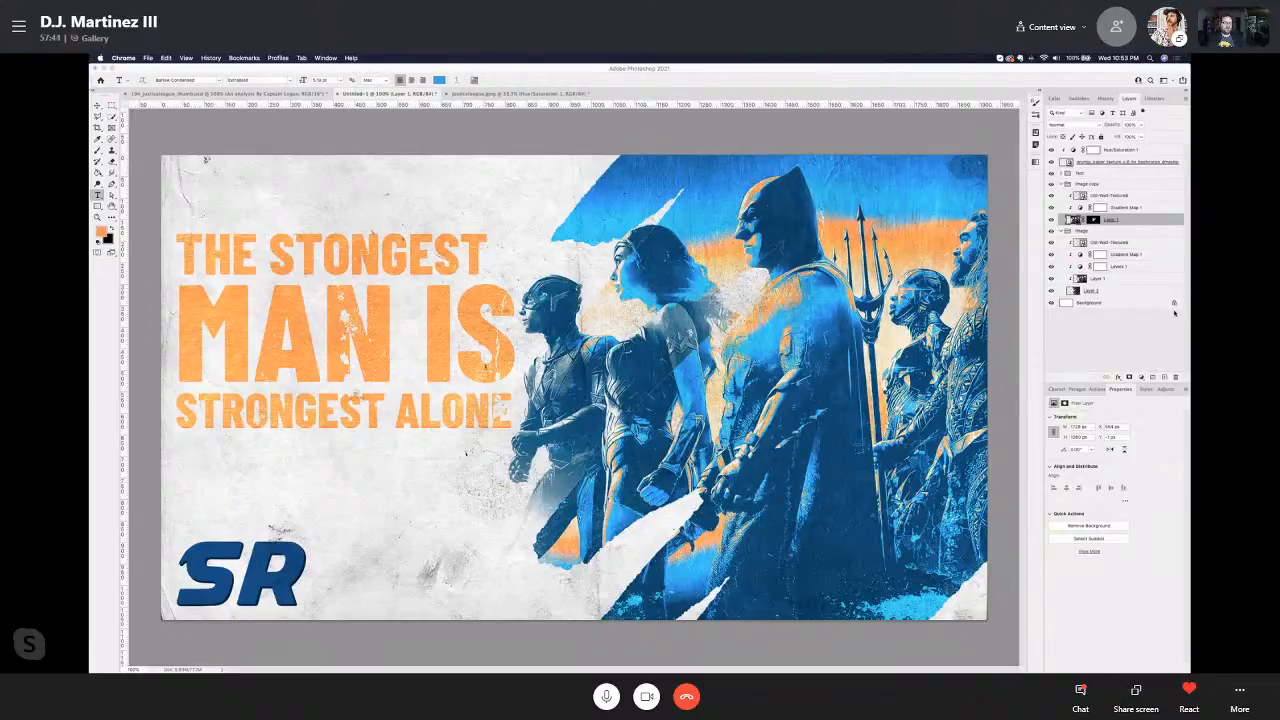
click(260, 70)
click(289, 57)
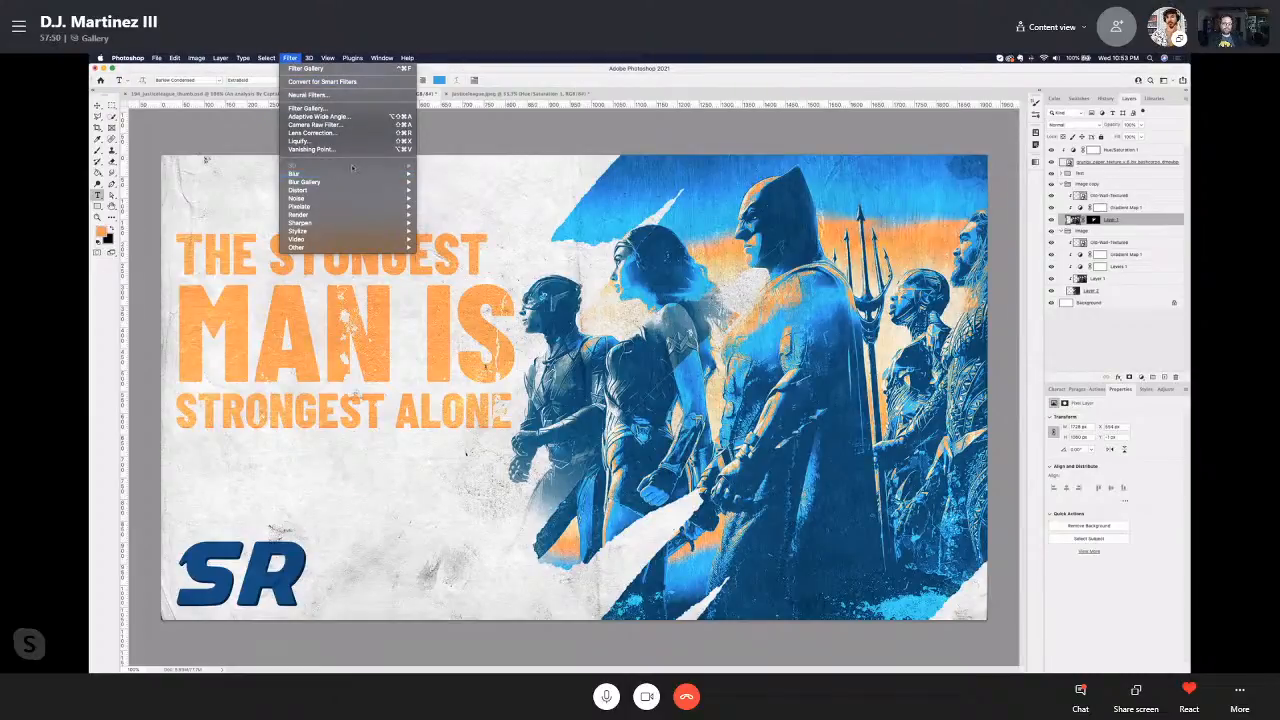
click(627, 67)
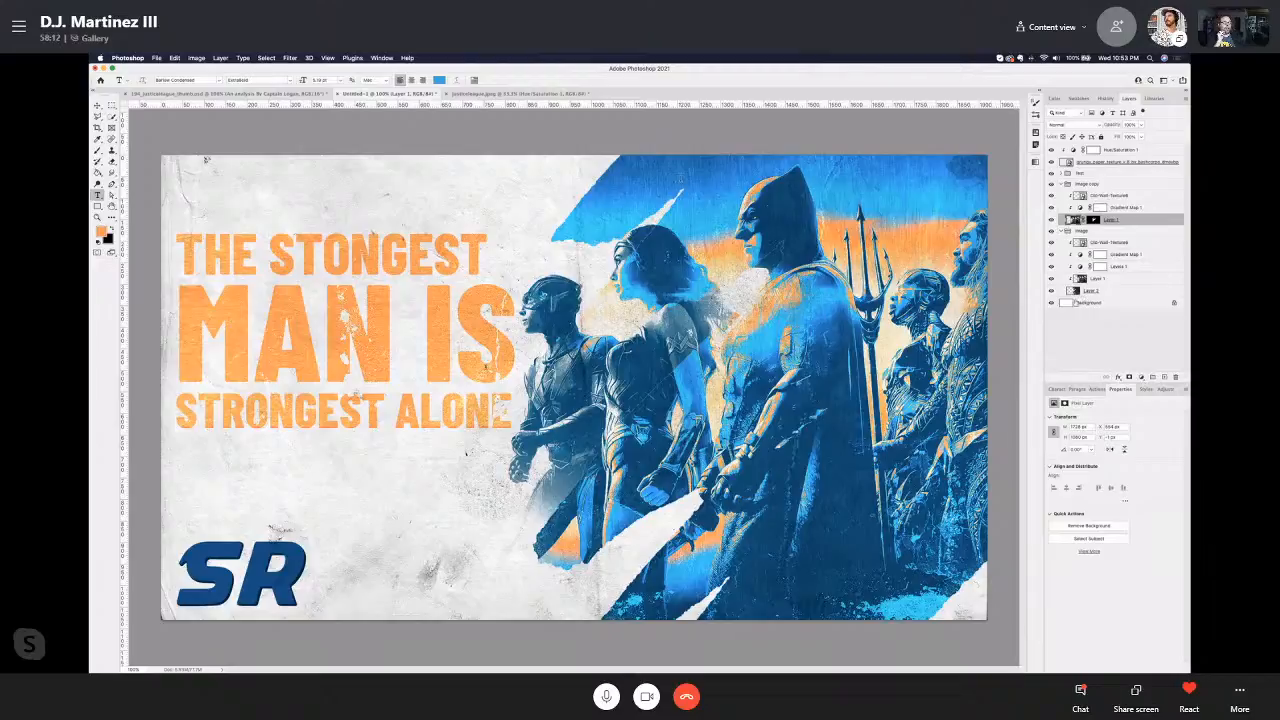
Step: Expand the Text group to show its title, texture and logo layers
click(1061, 173)
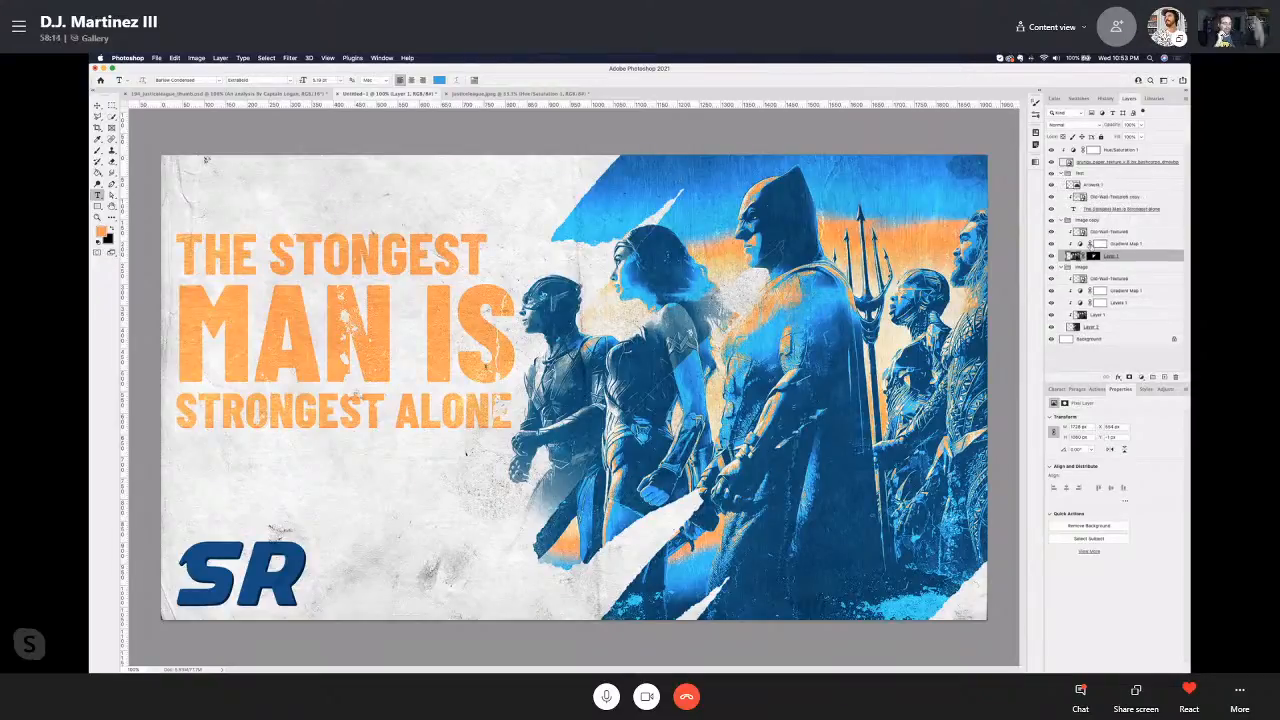